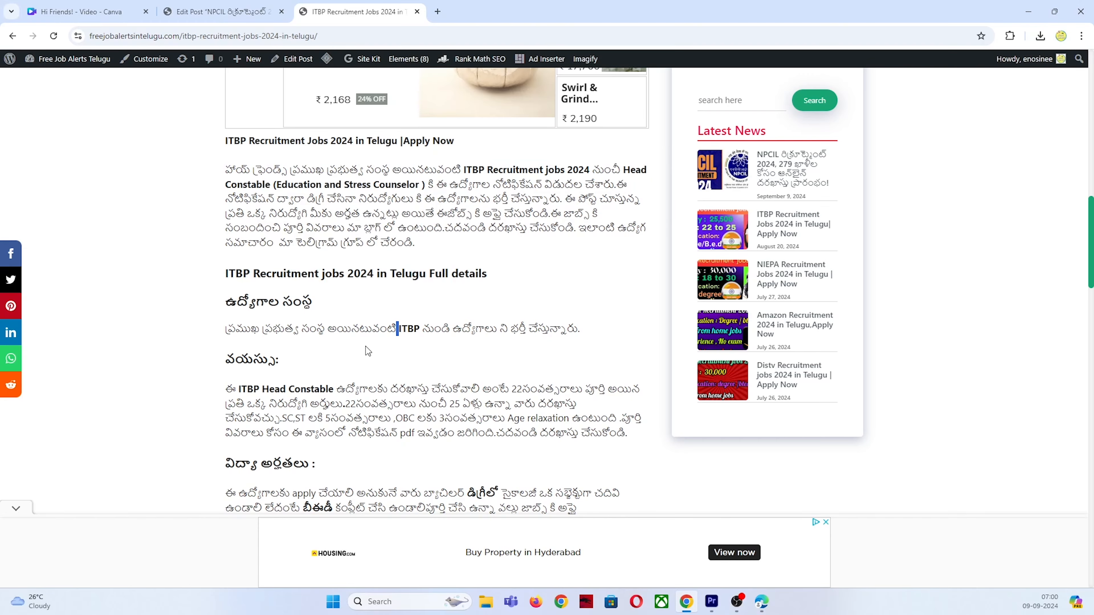
- Examine the ITBP Recruitment Jobs 2024 post's sections, including the important dates and the application closing date
scroll(362, 347, "down", 3)
scroll(301, 367, "down", 10)
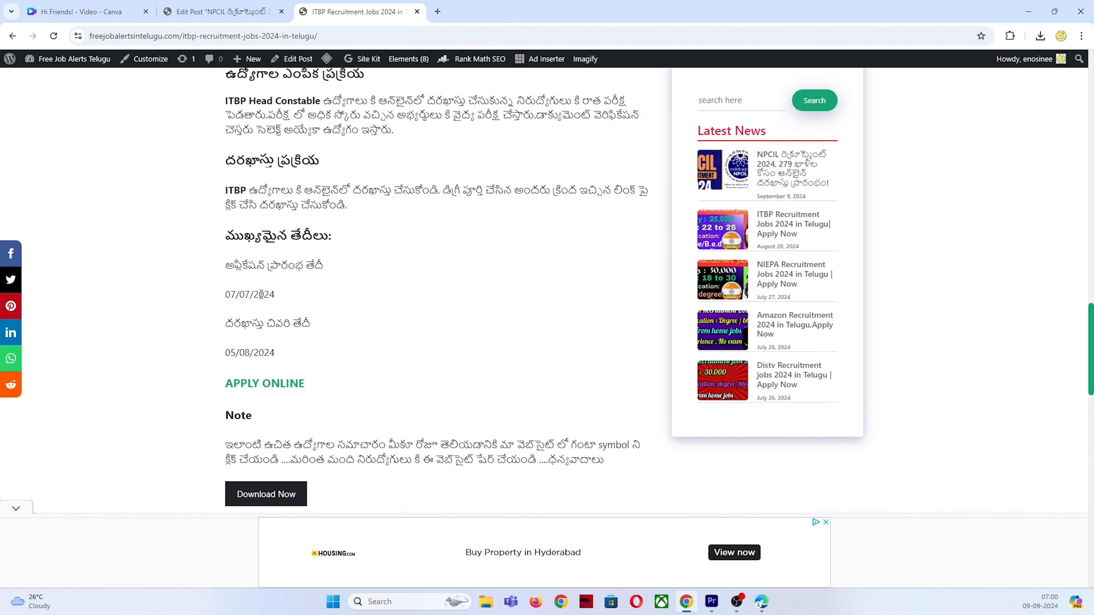
left_click_drag(294, 358, 206, 356)
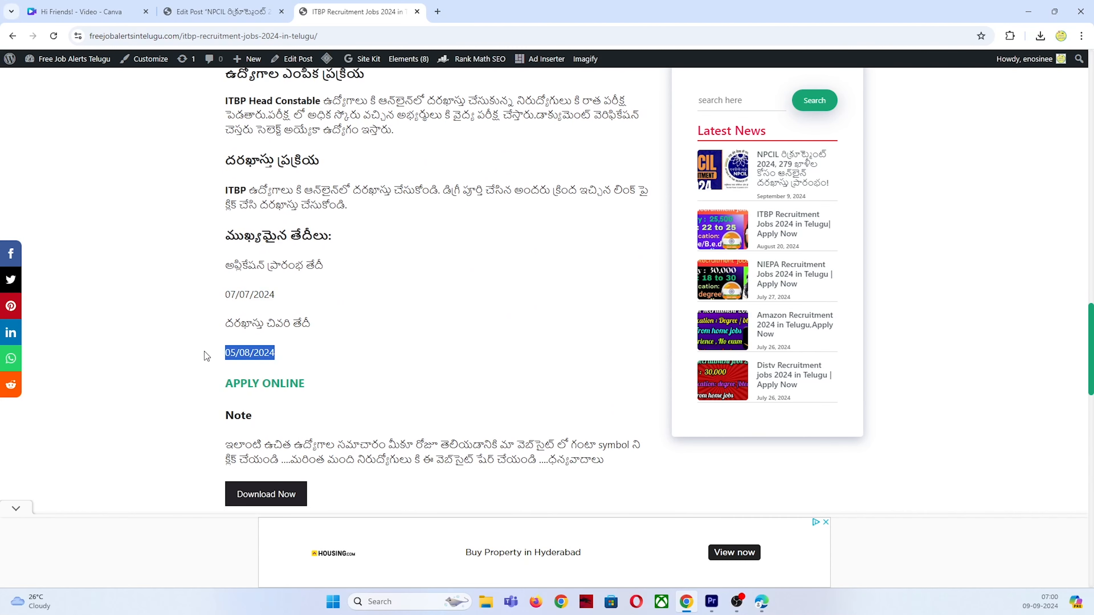
scroll(409, 308, "up", 10)
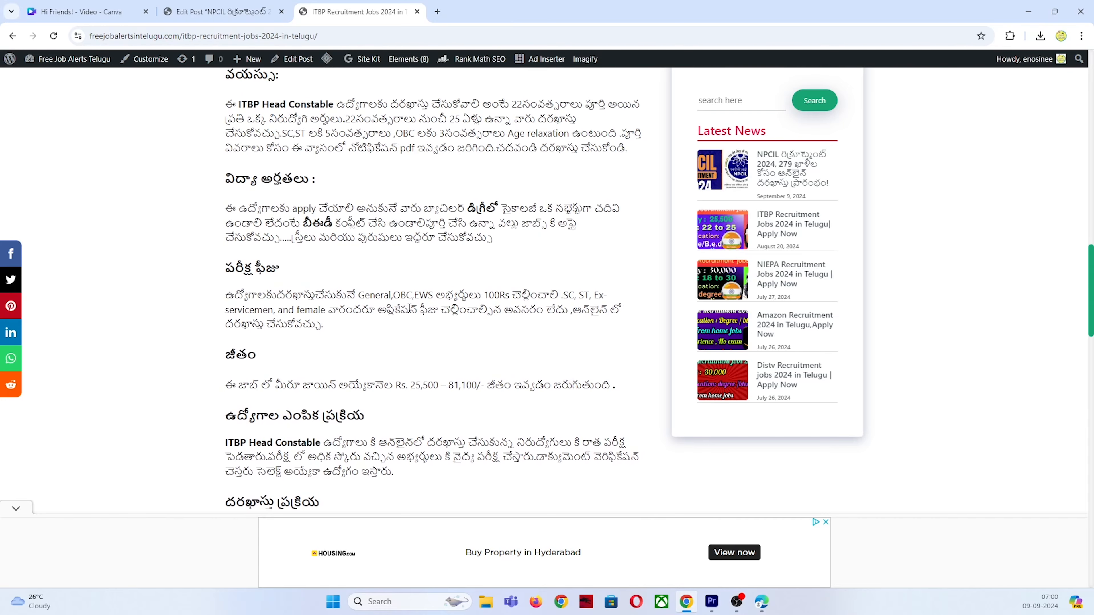
scroll(328, 272, "up", 8)
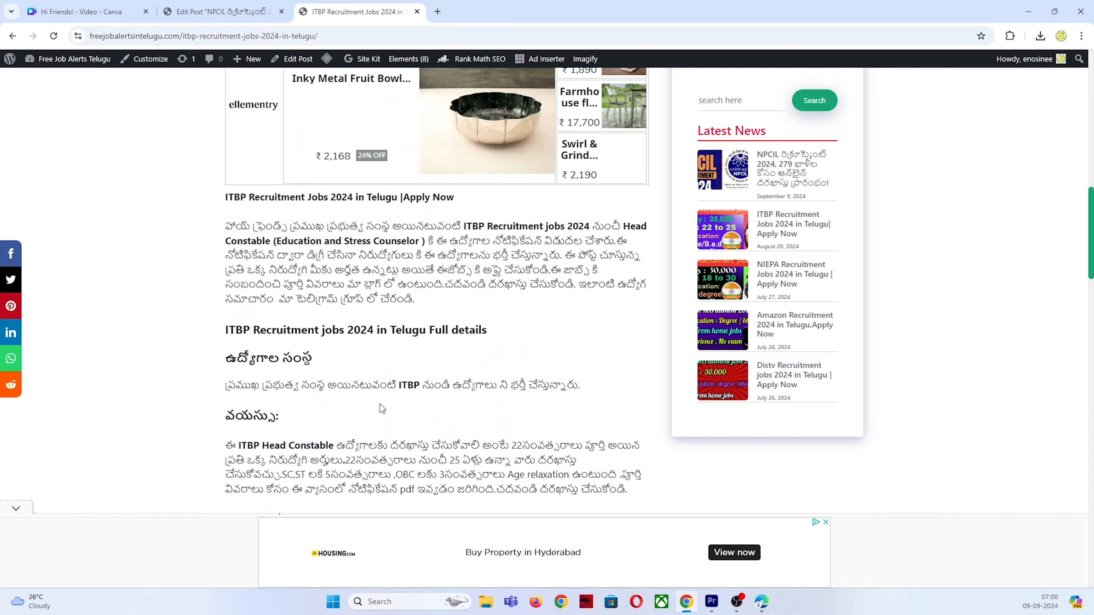
scroll(398, 299, "up", 4)
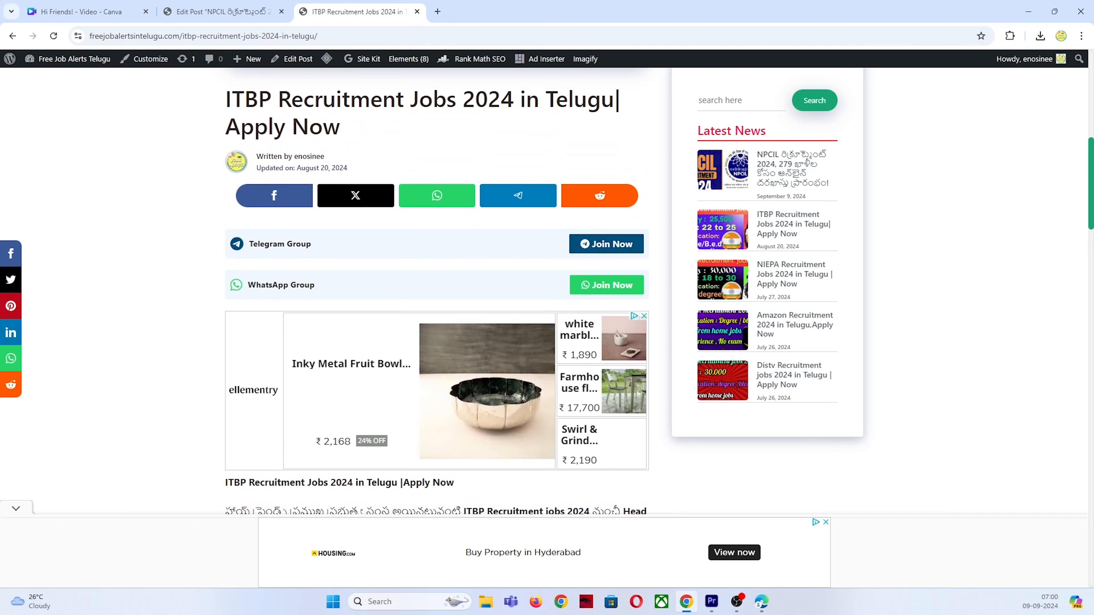
- Return to the site's home page, open the NPCIL Recruitment 2024 post and examine its introduction paragraph
key("alt+Left")
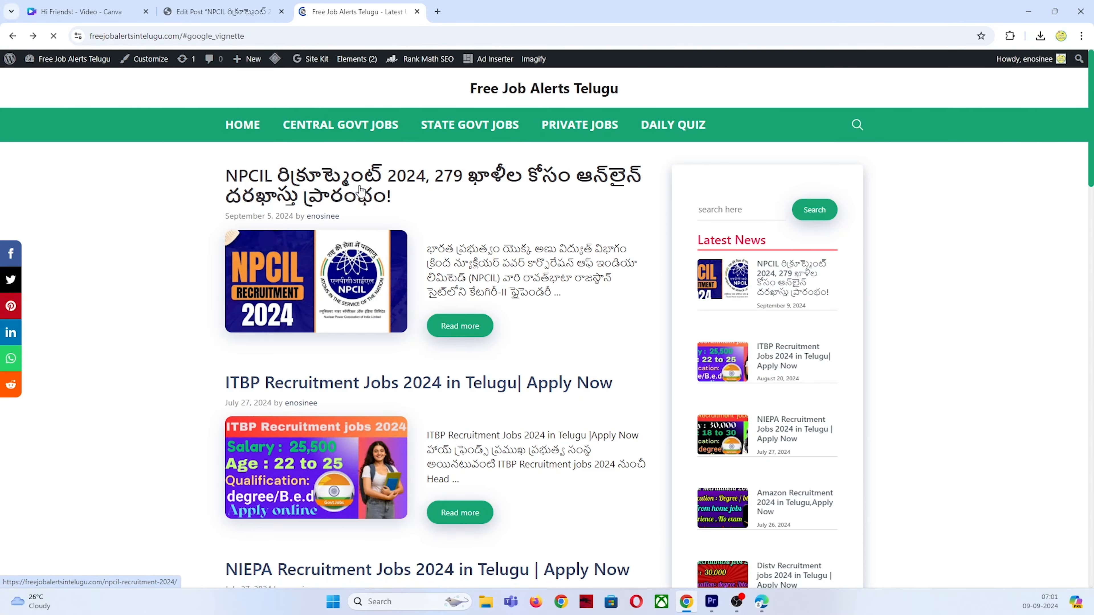
left_click(361, 190)
scroll(370, 276, "down", 10)
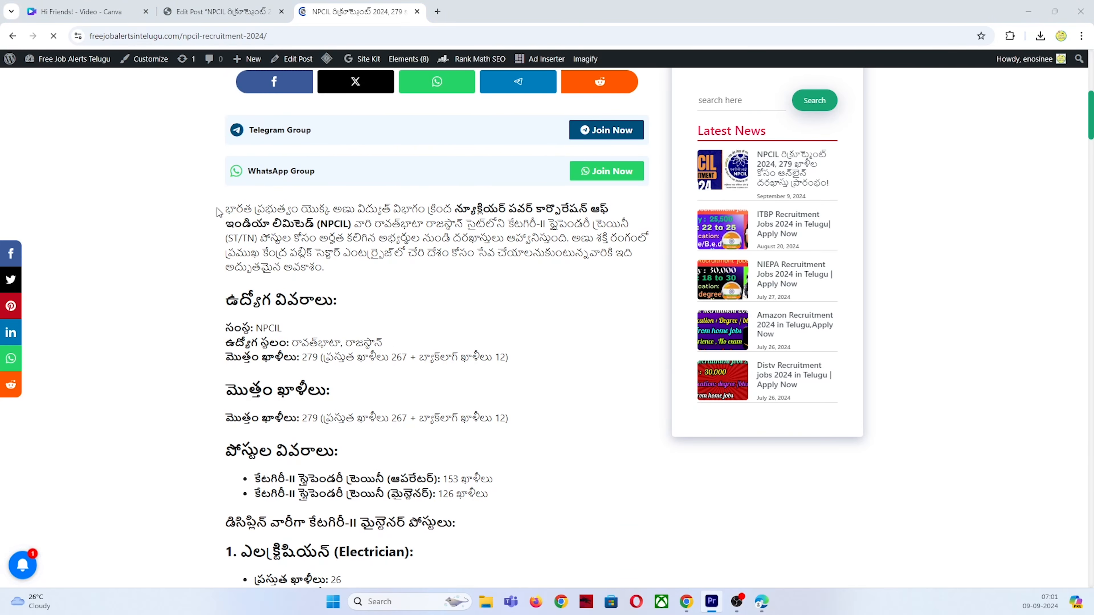
left_click_drag(218, 211, 336, 276)
left_click(179, 320)
scroll(319, 358, "down", 1)
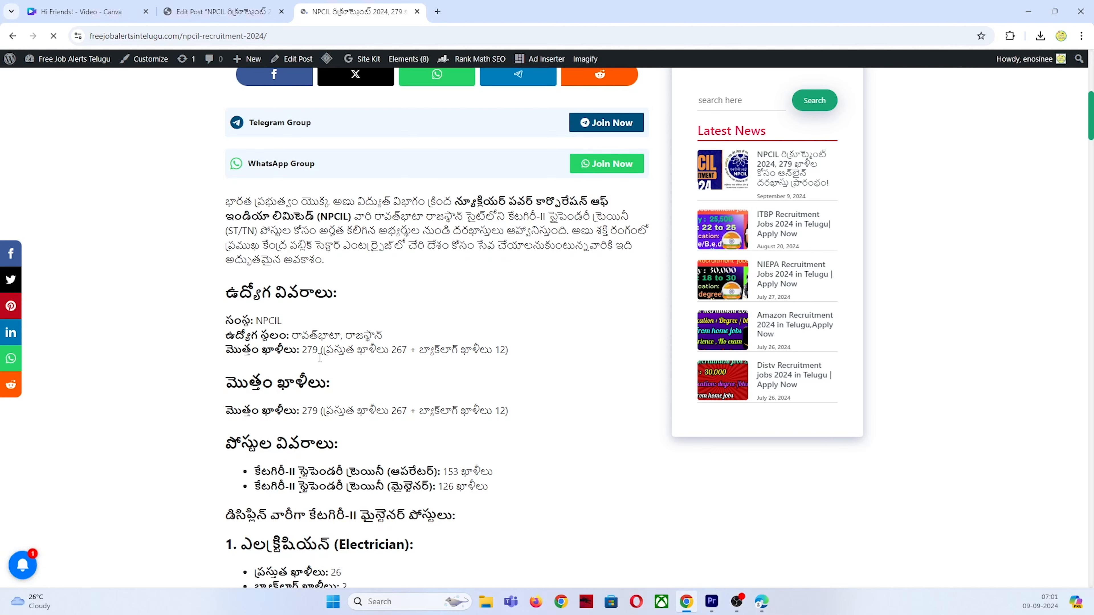
- Read the NPCIL post from the vacancy details through eligibility, dates and selection process to the notification and apply links
scroll(320, 358, "down", 5)
scroll(333, 385, "down", 6)
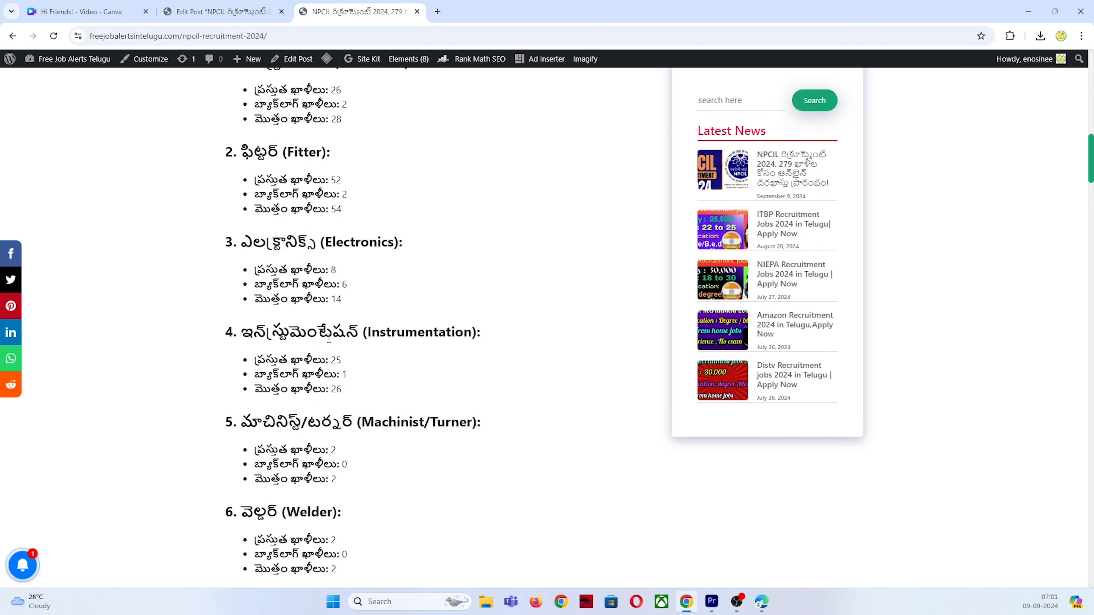
scroll(329, 338, "down", 12)
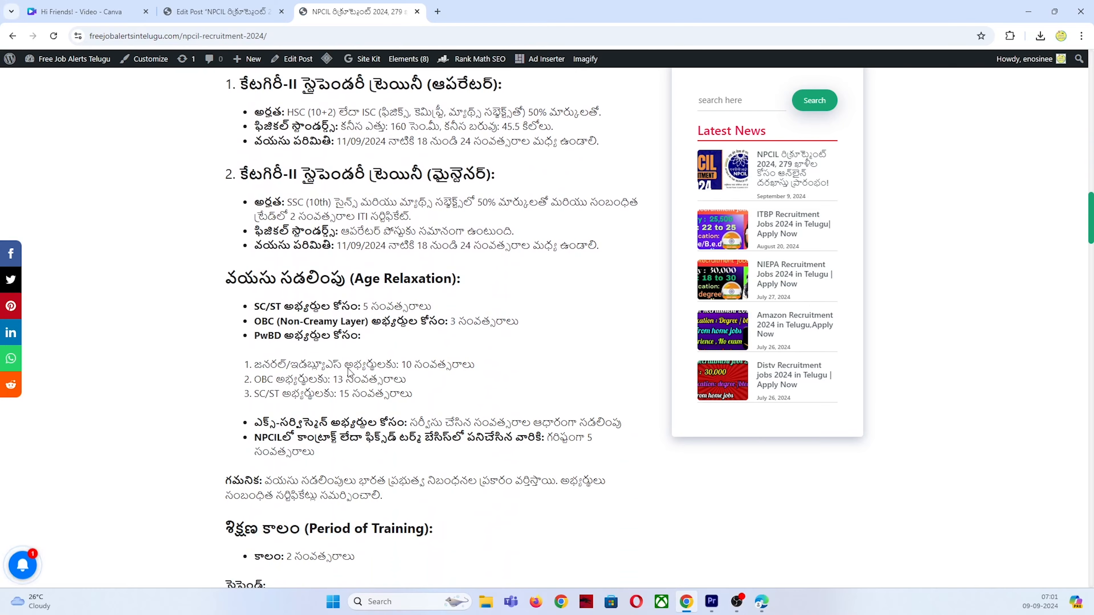
scroll(349, 372, "down", 14)
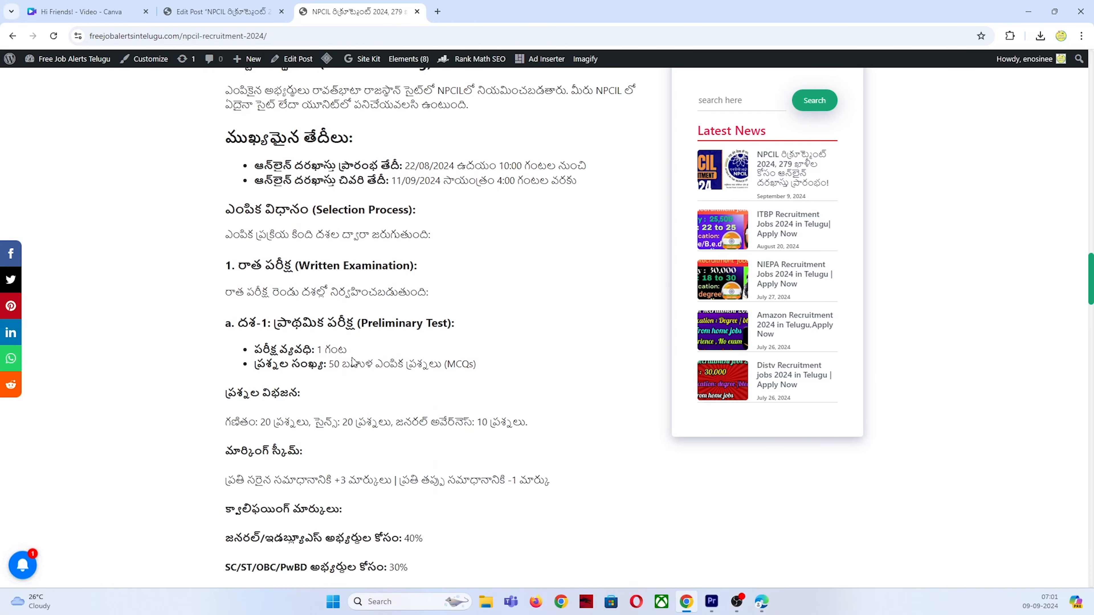
scroll(353, 362, "down", 11)
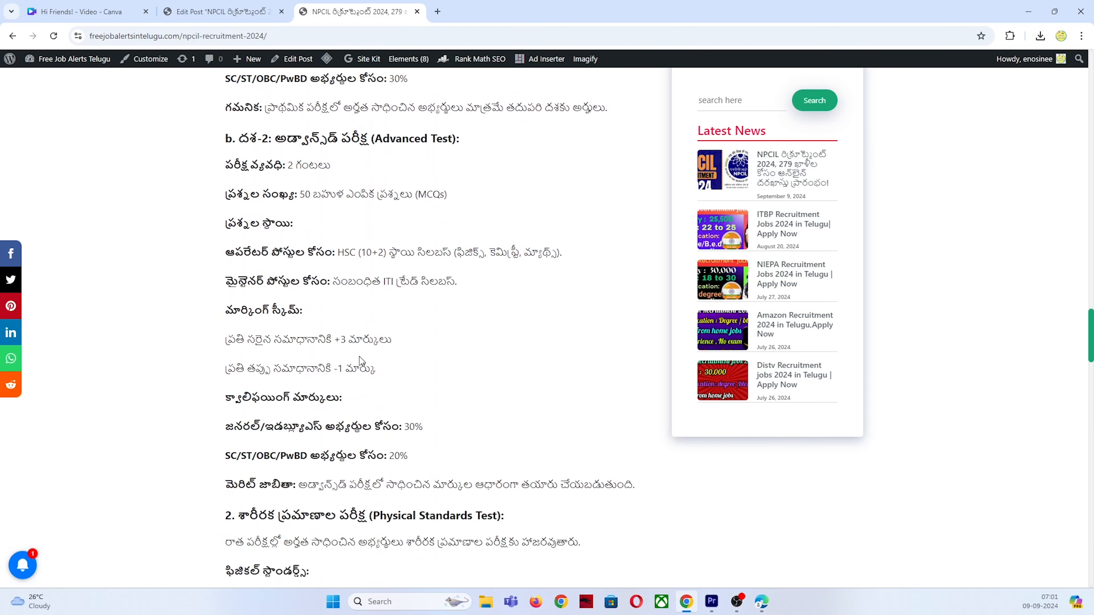
scroll(389, 330, "down", 10)
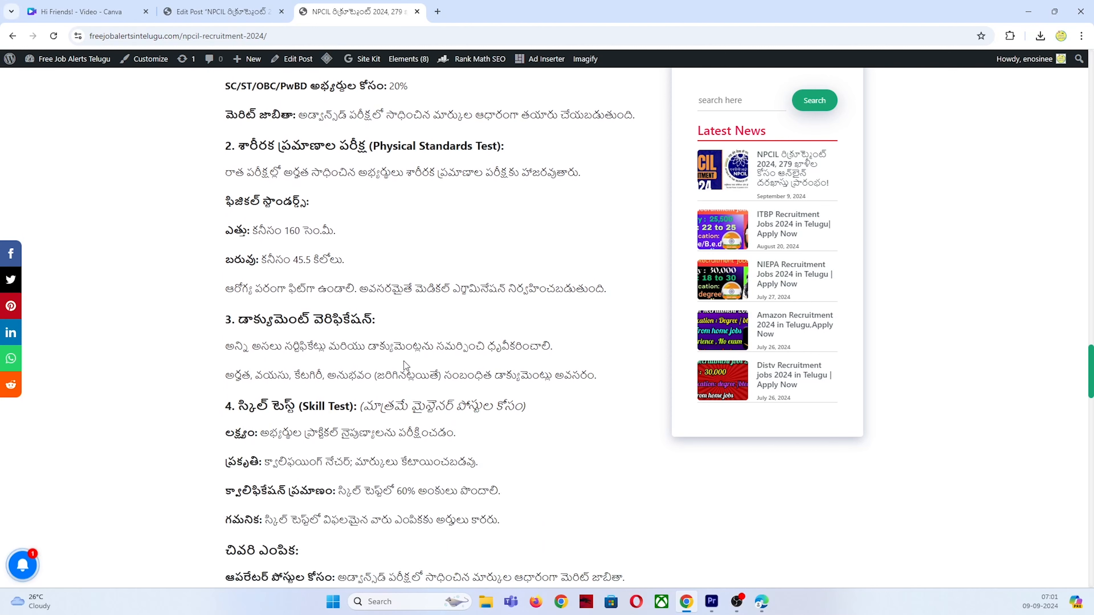
scroll(405, 361, "down", 11)
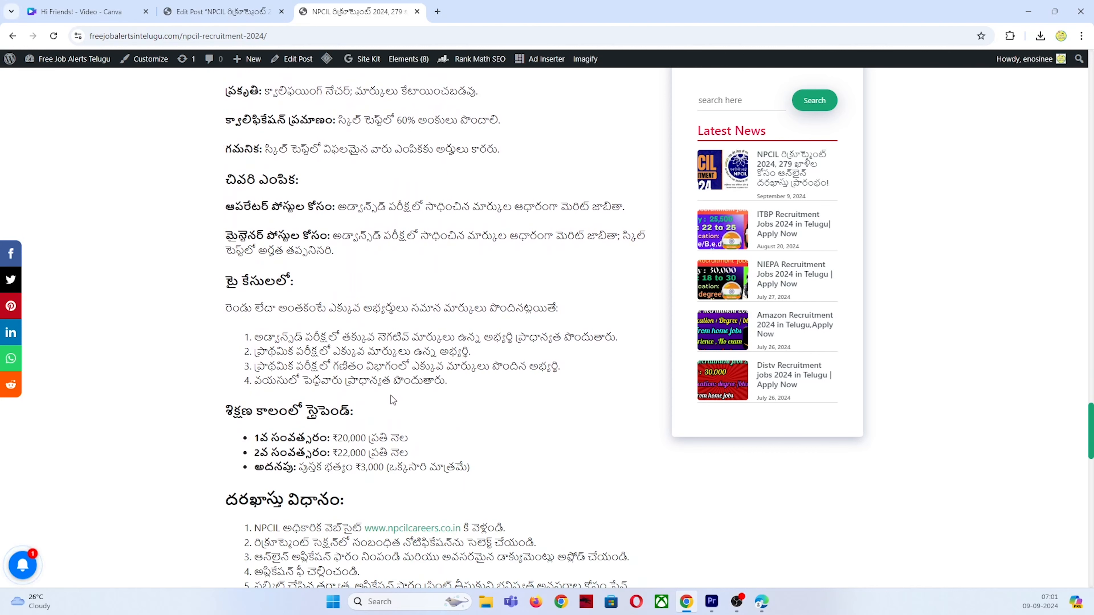
scroll(382, 411, "down", 7)
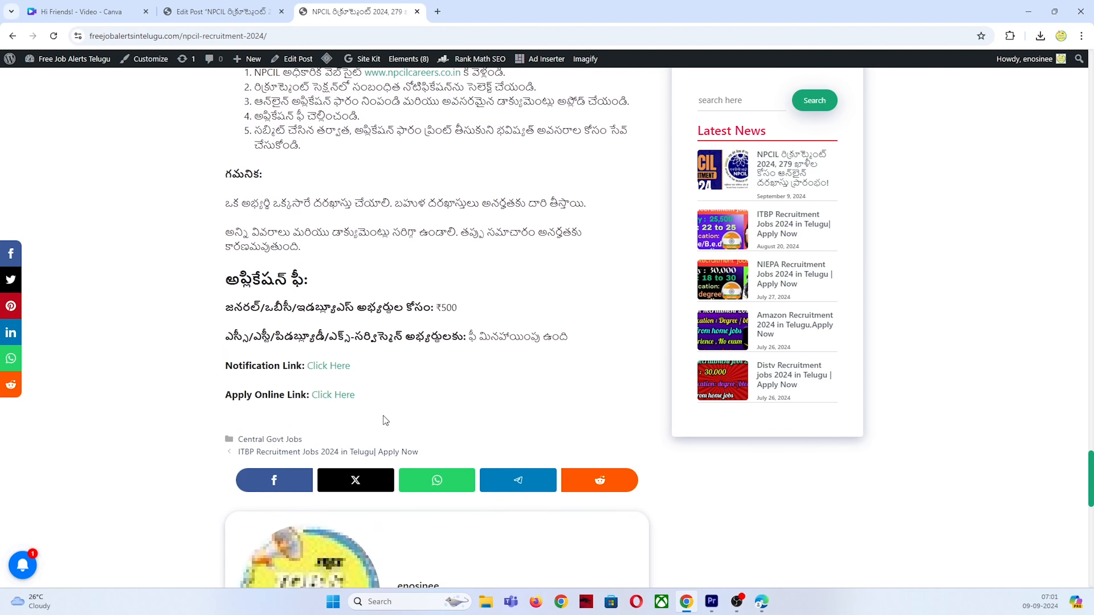
- Return to the beginning of the NPCIL post and highlight the introduction together with the heading below it
scroll(355, 483, "up", 20)
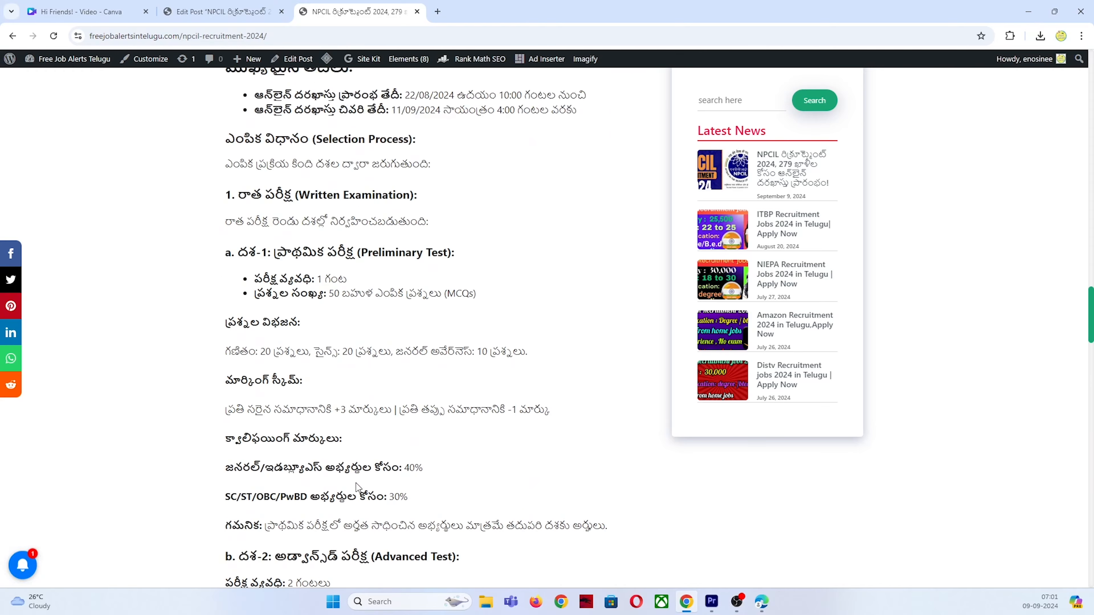
scroll(356, 483, "up", 20)
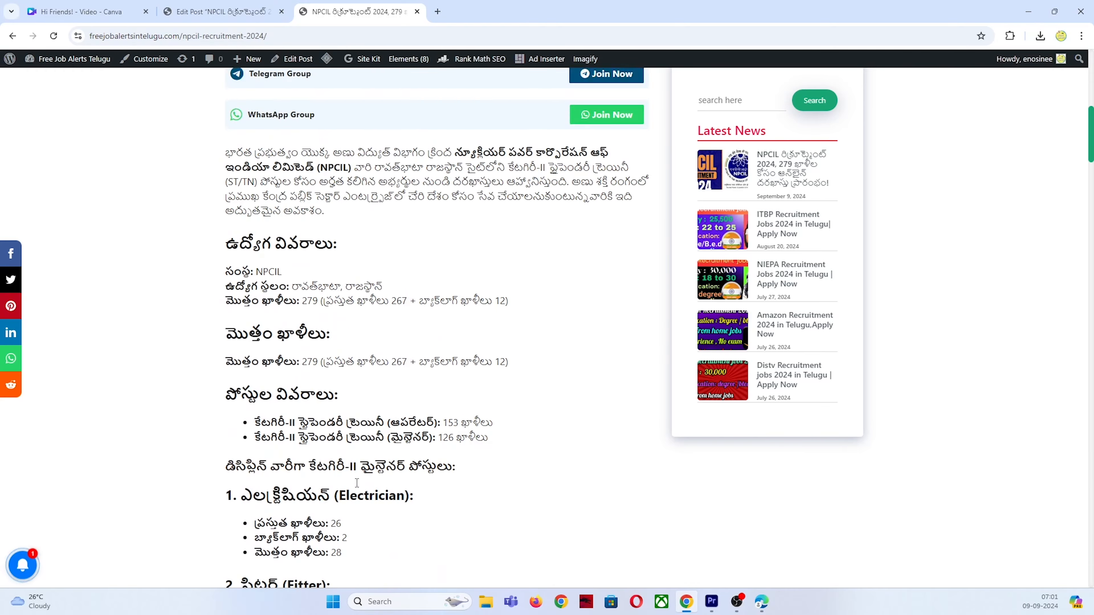
scroll(320, 322, "down", 5)
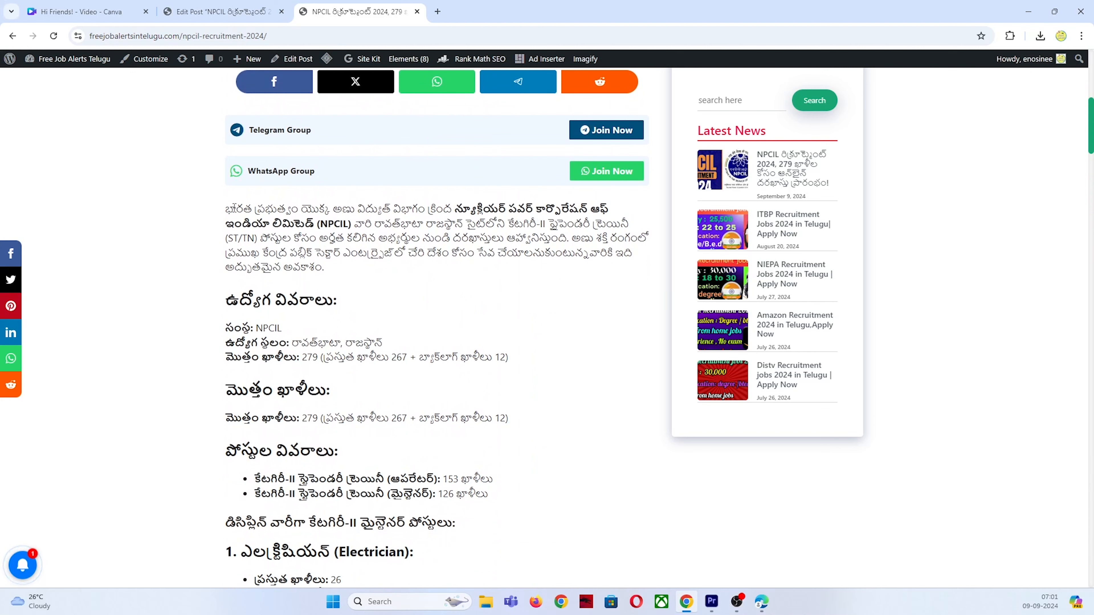
left_click_drag(226, 206, 304, 284)
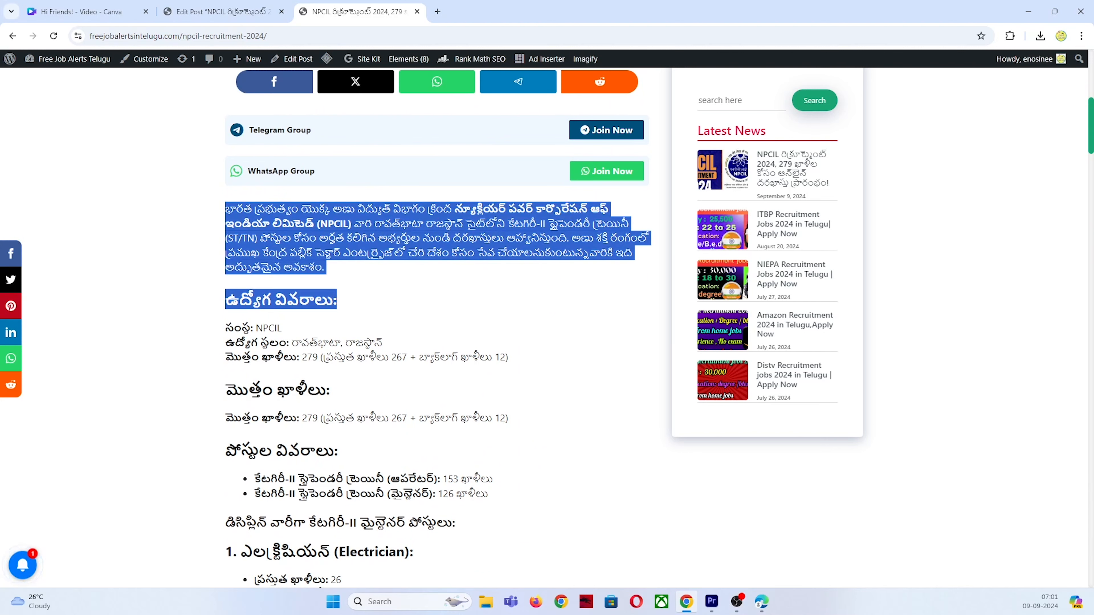
- Switch to the ChatGPT conversation in Edge, find the detailed NPCIL answer and highlight its introduction paragraph
key("alt+Tab")
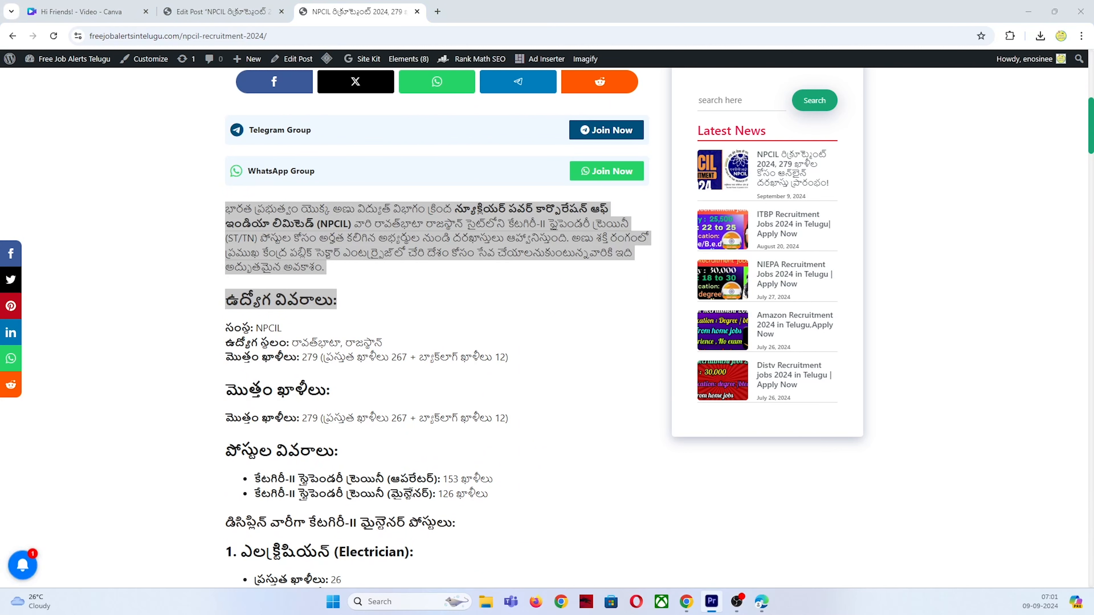
left_click(762, 602)
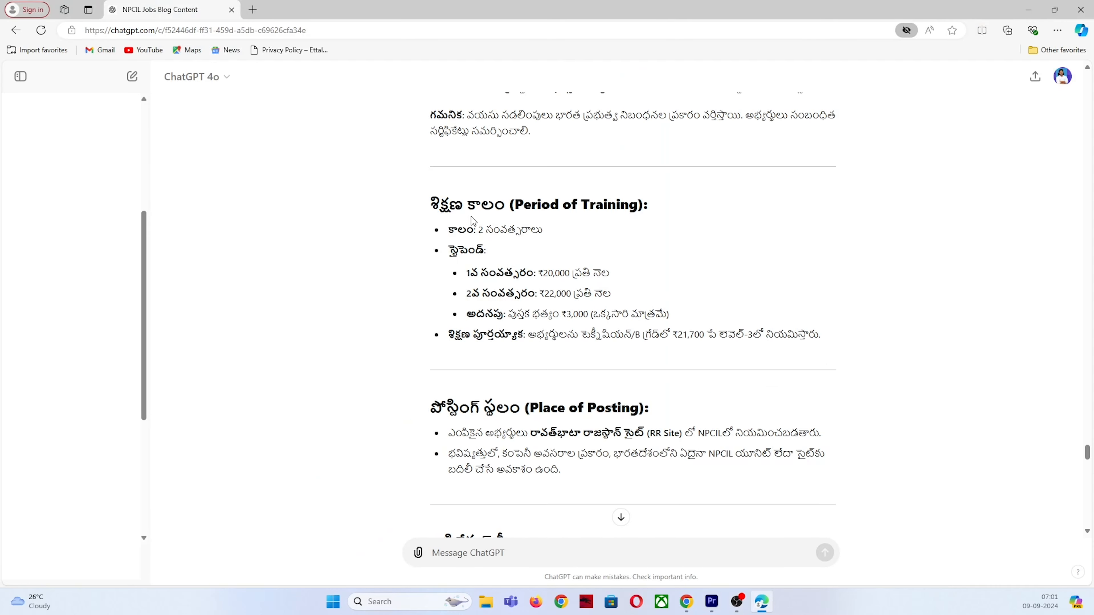
scroll(472, 221, "up", 20)
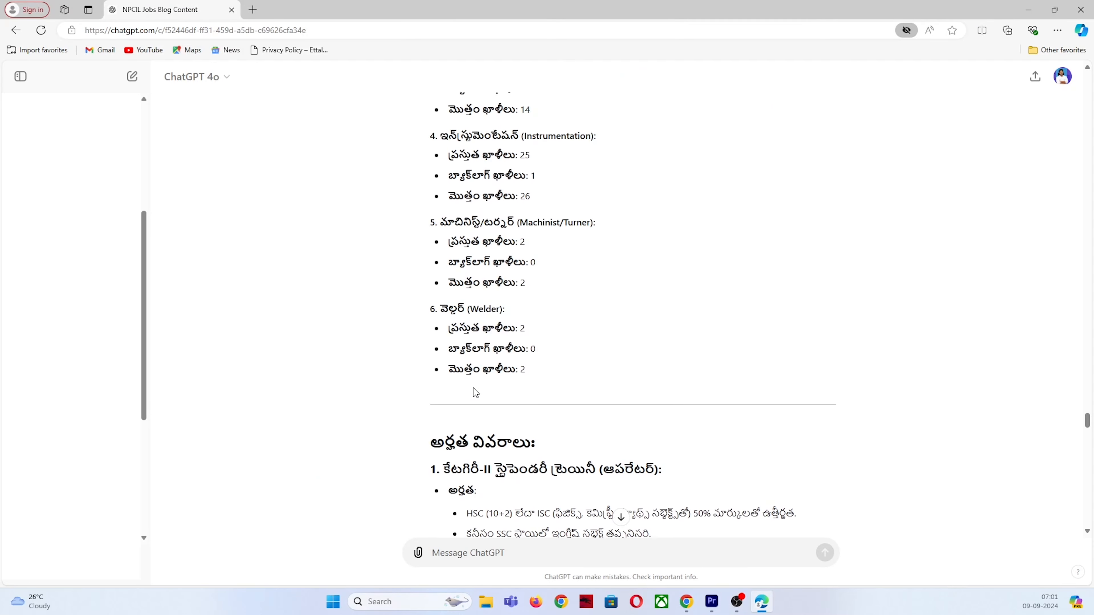
scroll(475, 392, "up", 15)
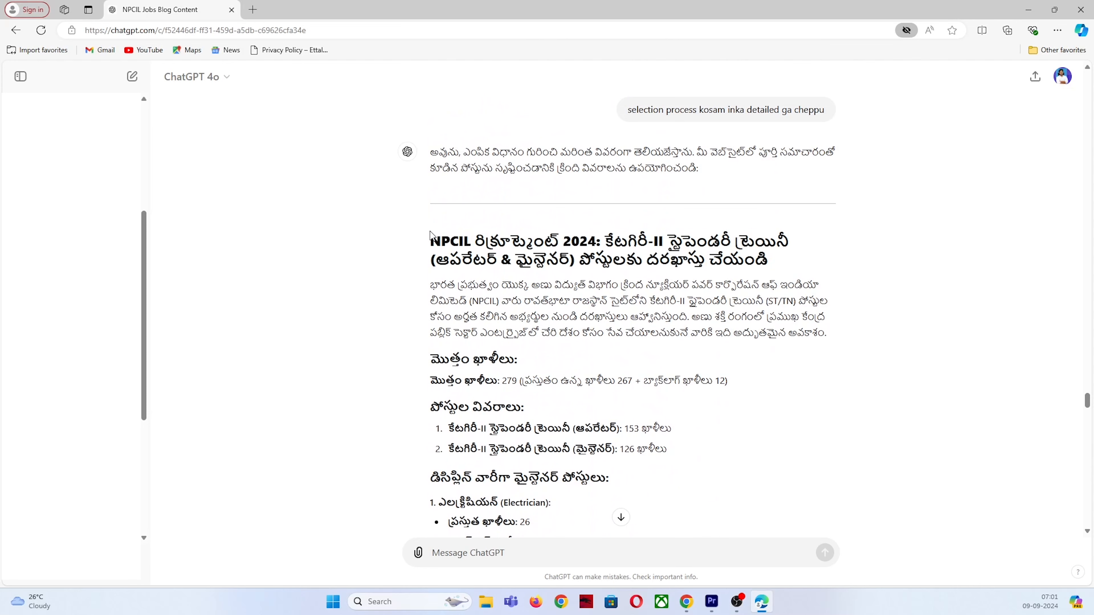
scroll(431, 237, "down", 1)
left_click_drag(419, 175, 784, 212)
triple_click(595, 243)
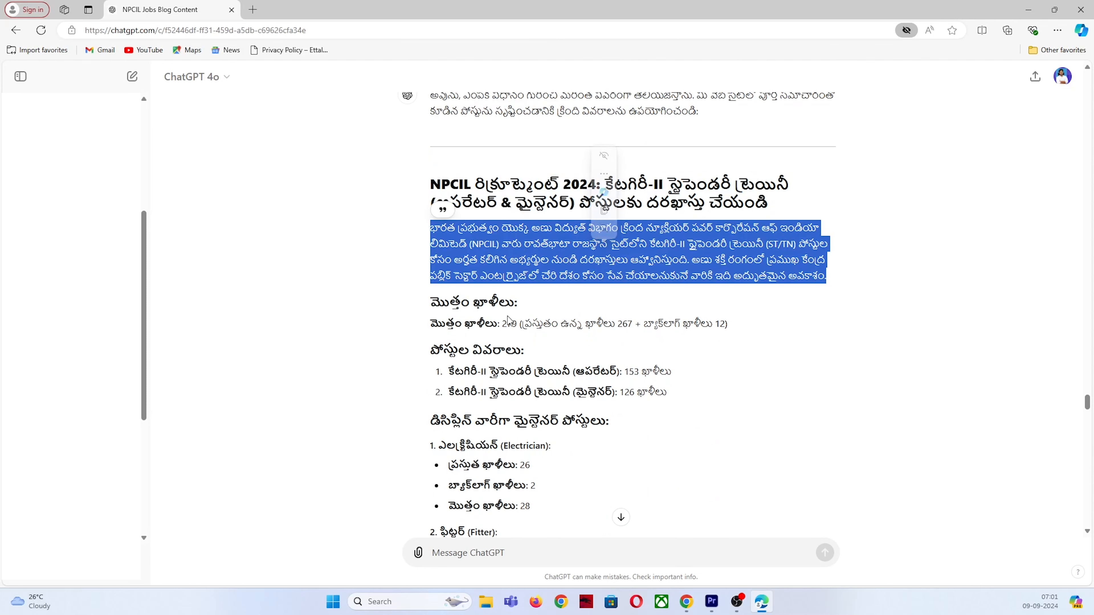
- Switch back to the published NPCIL post in Chrome, clear the highlight and examine the vacancy sections
key("alt+Tab")
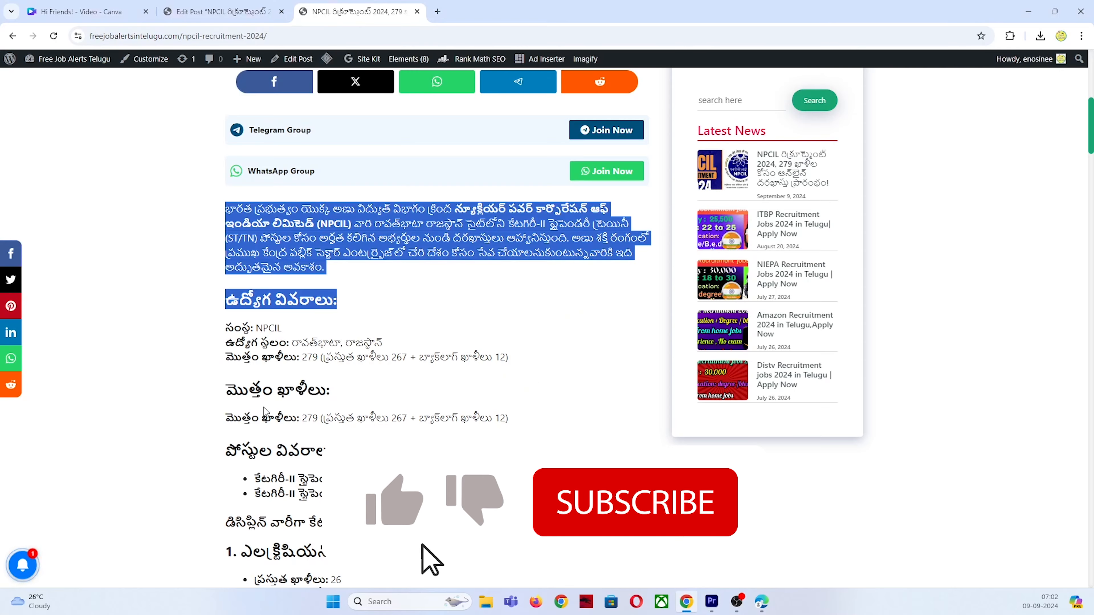
scroll(361, 340, "down", 3)
left_click(443, 324)
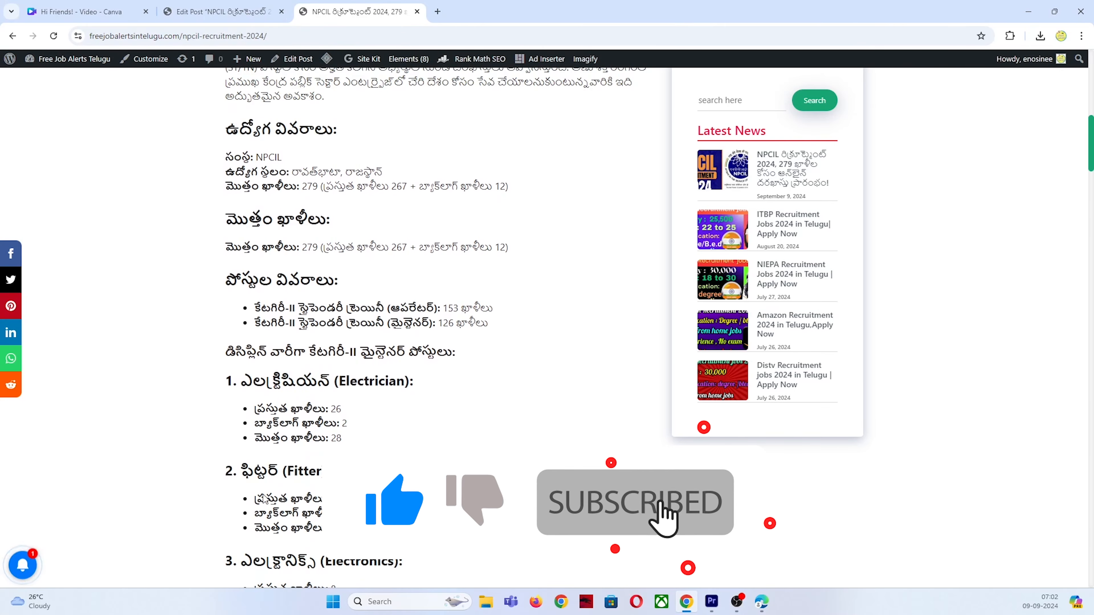
scroll(443, 324, "up", 2)
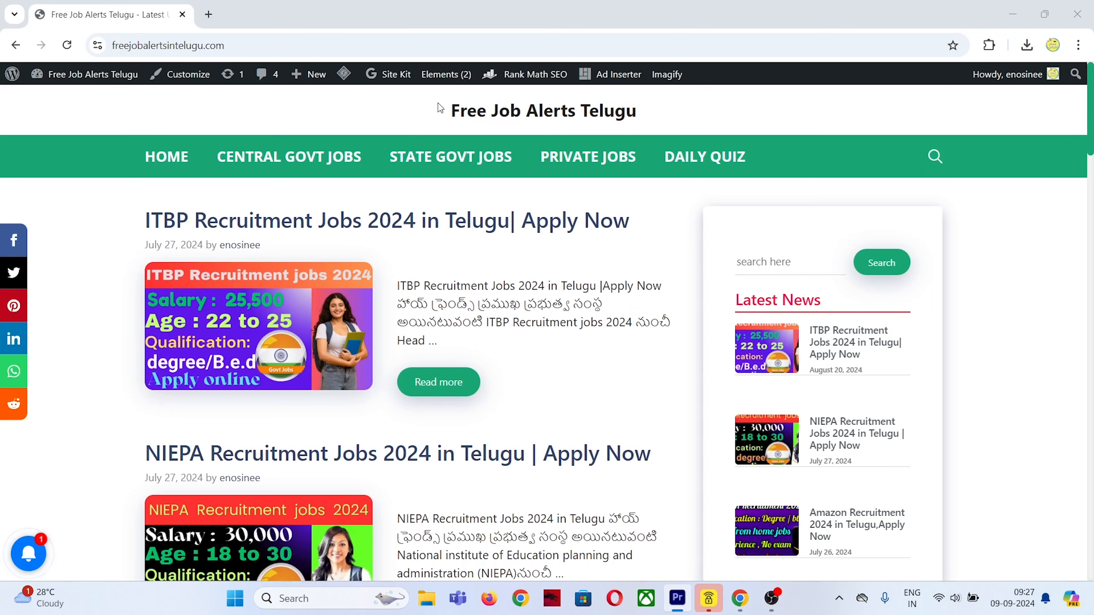
- Open the site's admin dashboard, start a new post and dismiss the SEO notice
mouse_move(440, 108)
left_mouse_down()
mouse_move(672, 107)
mouse_move(419, 104)
left_mouse_up()
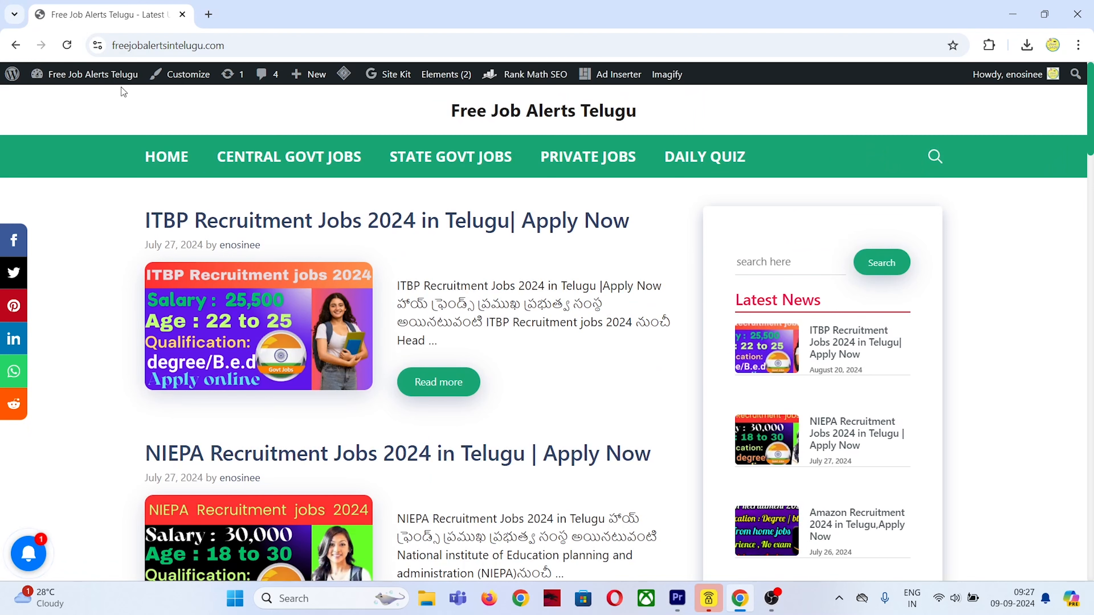
mouse_move(98, 74)
left_click(98, 100)
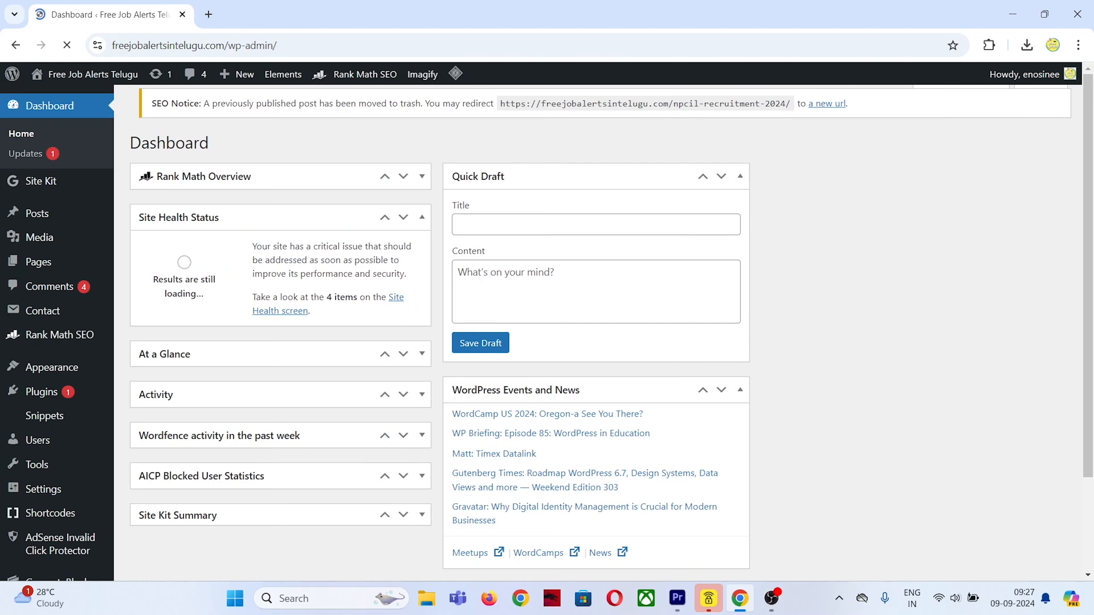
mouse_move(38, 218)
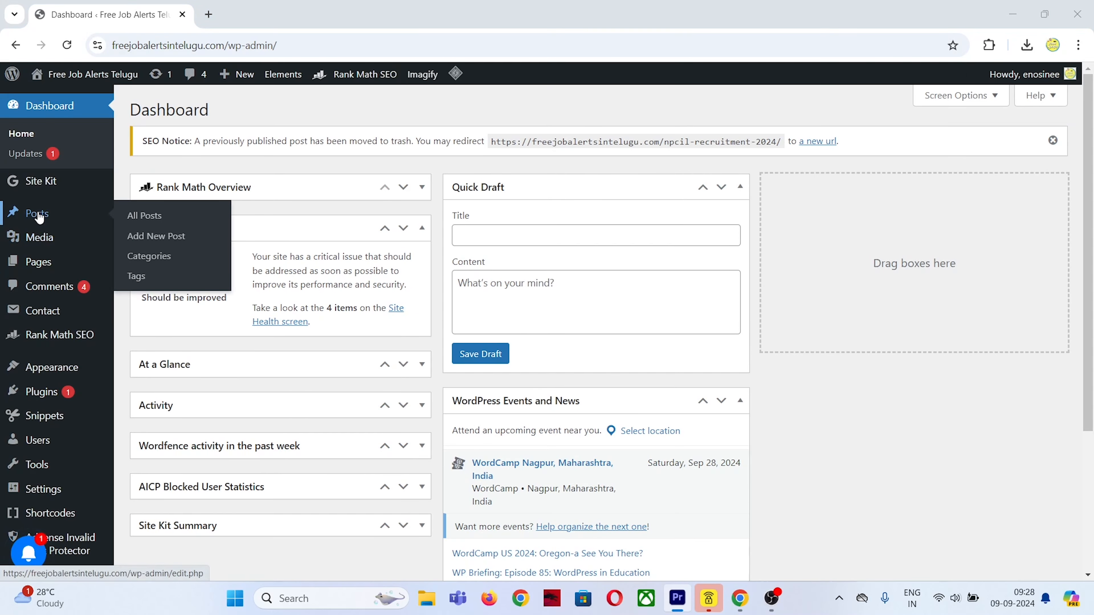
left_click(160, 244)
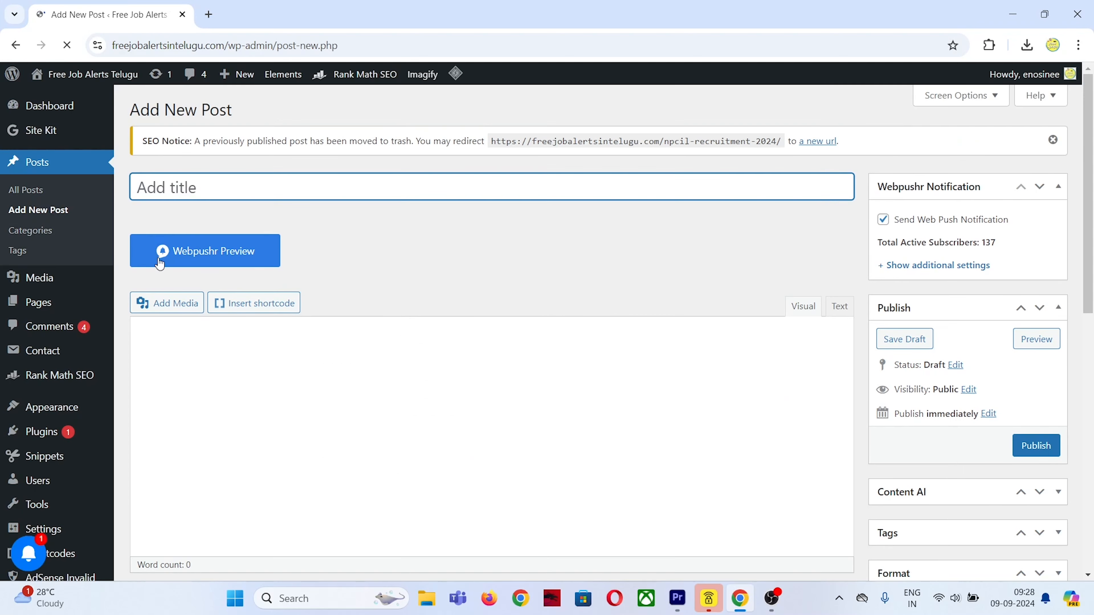
left_click(1052, 142)
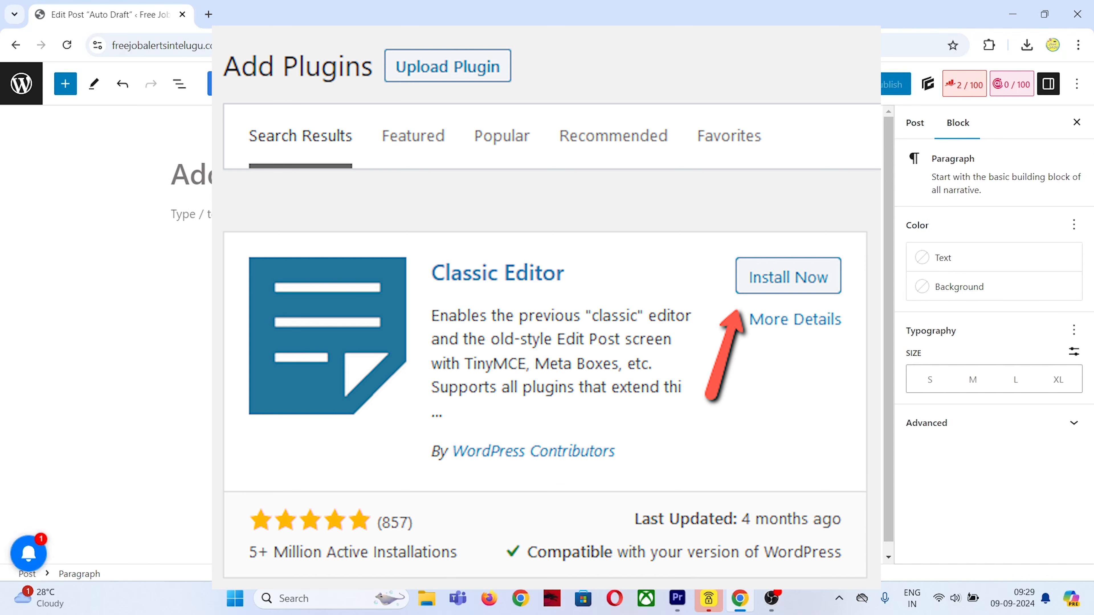
- Open the block inserter in the new post and look through the available text and media blocks
left_click(65, 85)
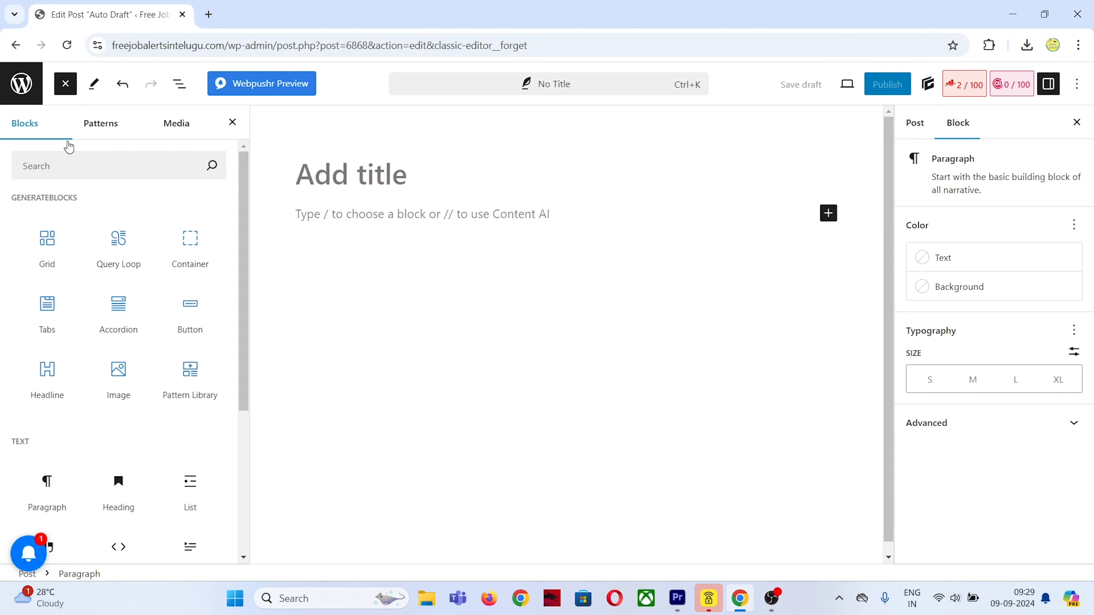
scroll(105, 427, "down", 12)
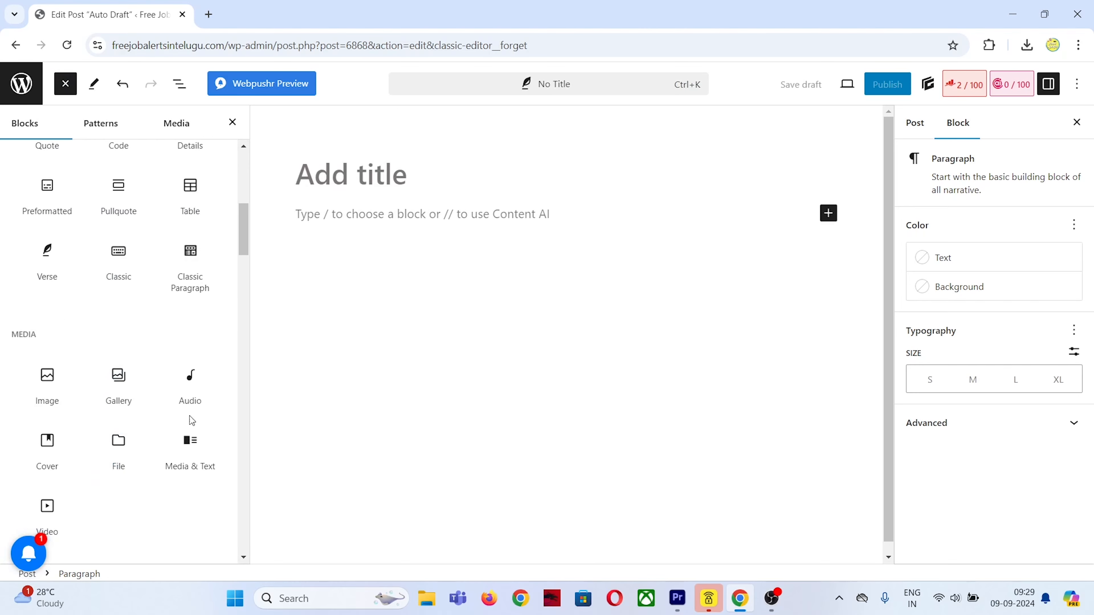
scroll(137, 225, "up", 12)
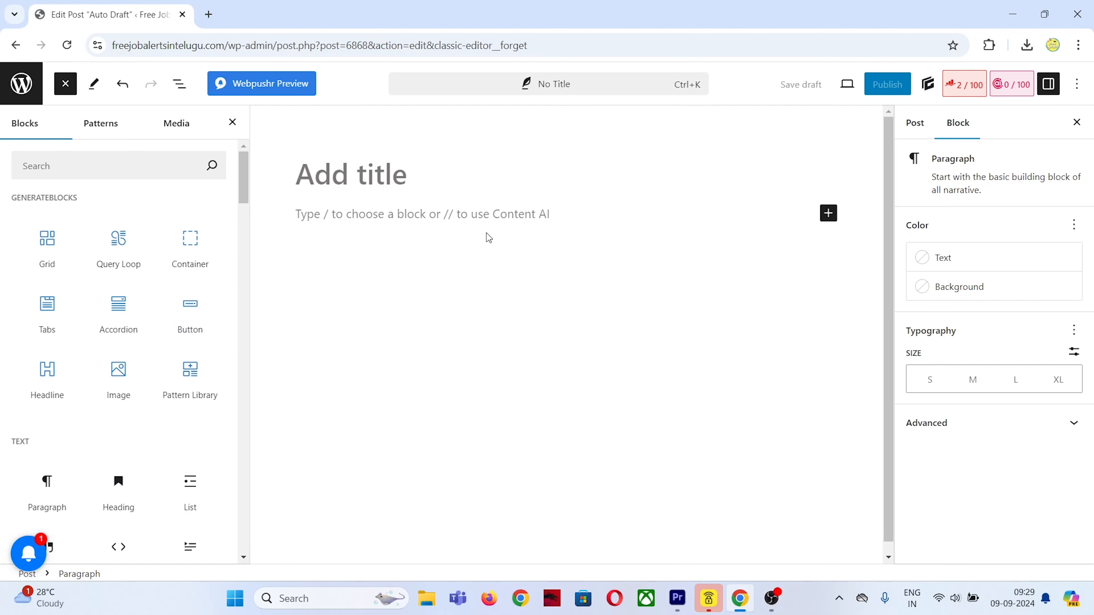
- Look through the block inserter's available blocks once more, then return to the classic Add New Post editor
key("Escape")
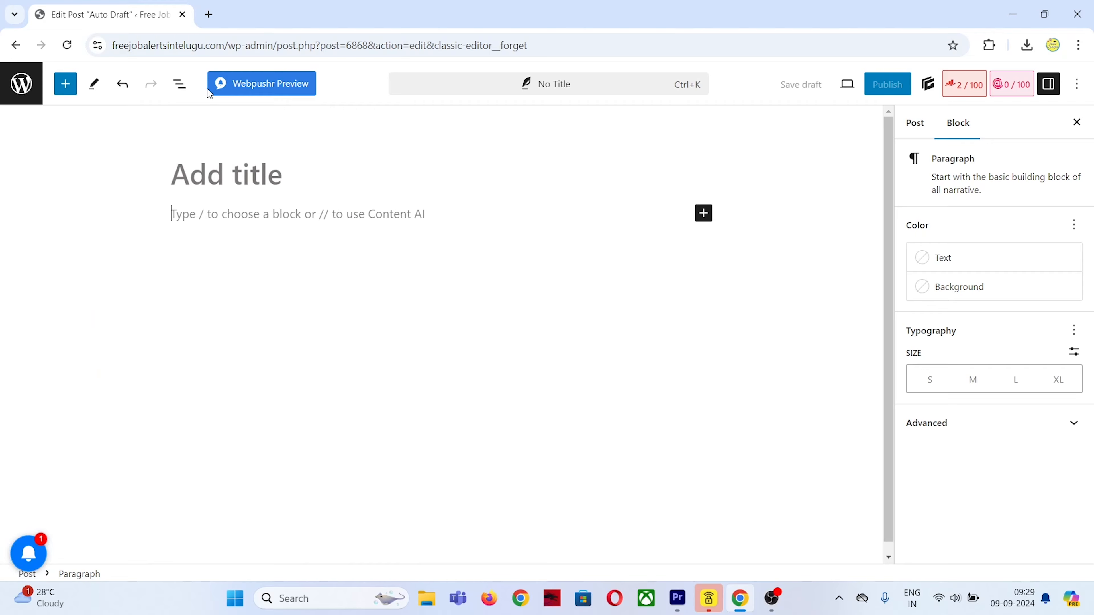
left_click(65, 83)
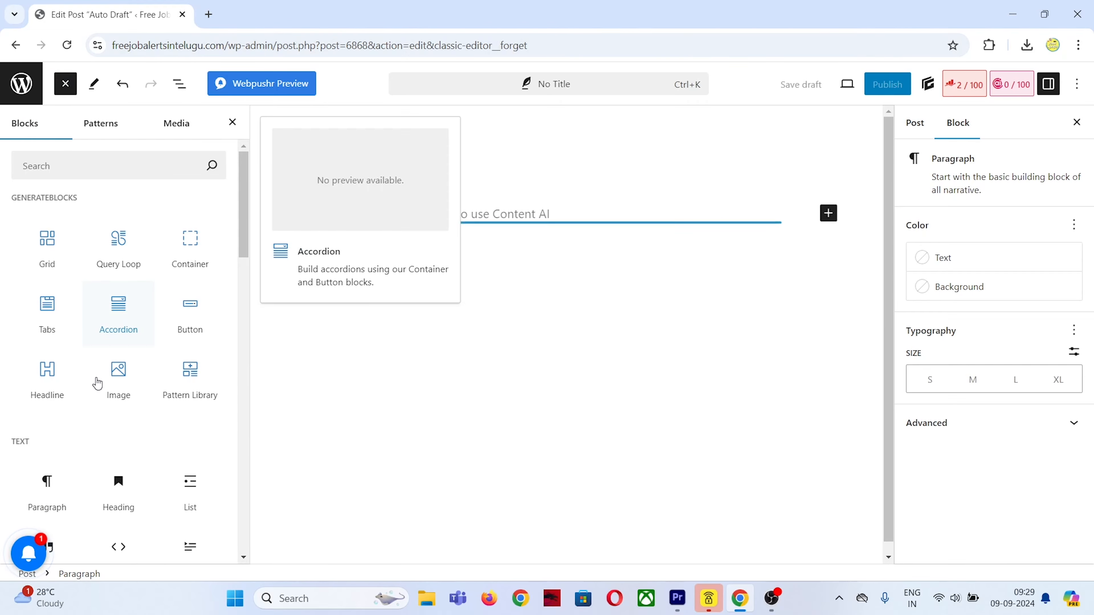
scroll(136, 495, "down", 10)
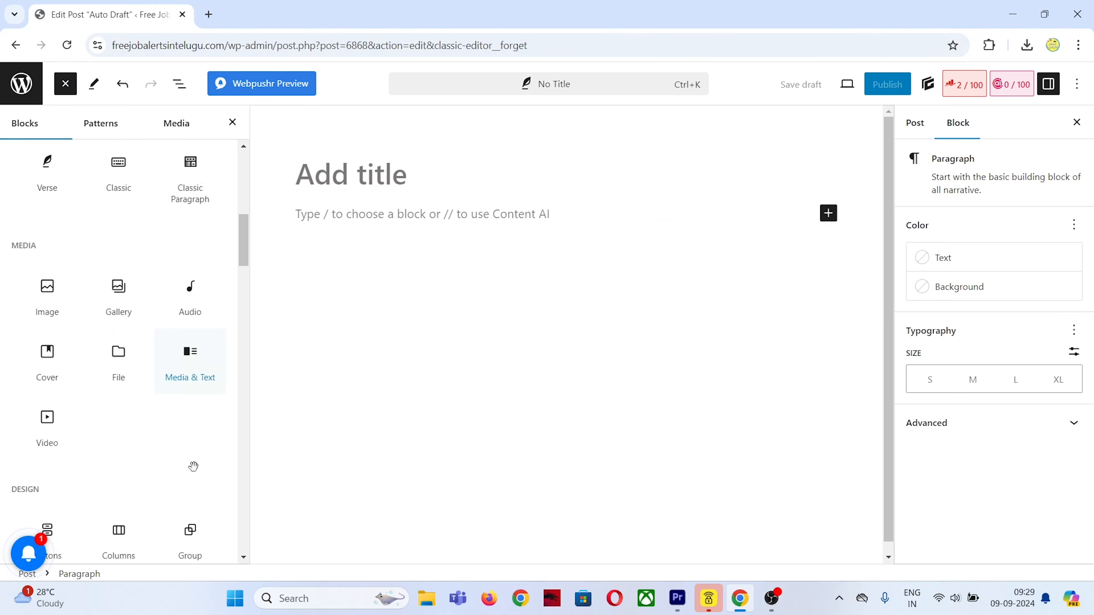
scroll(193, 467, "up", 10)
left_click(461, 220)
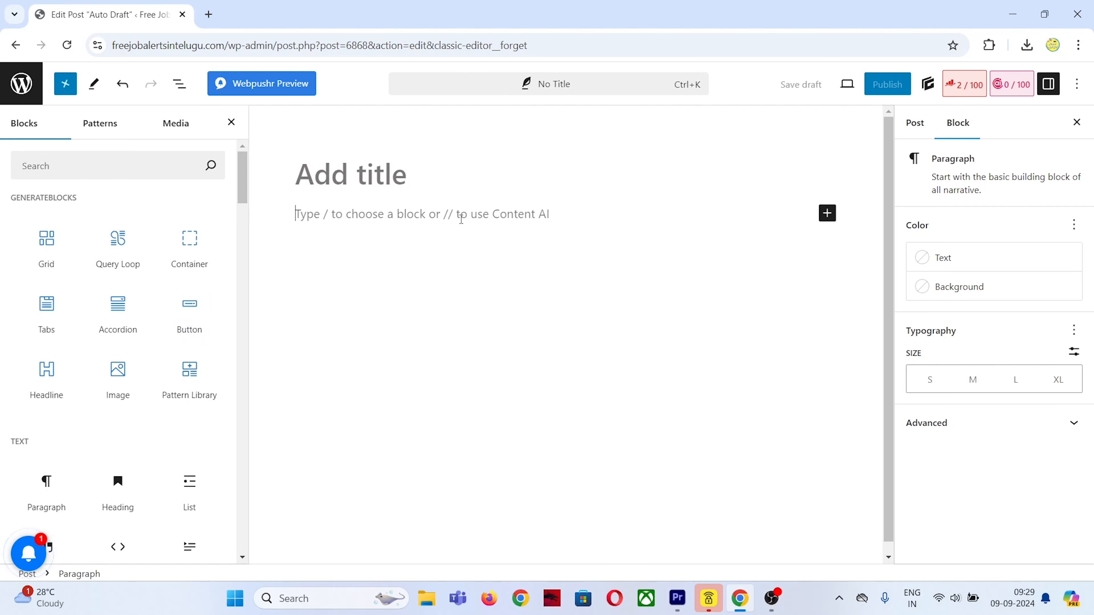
key("alt+Left")
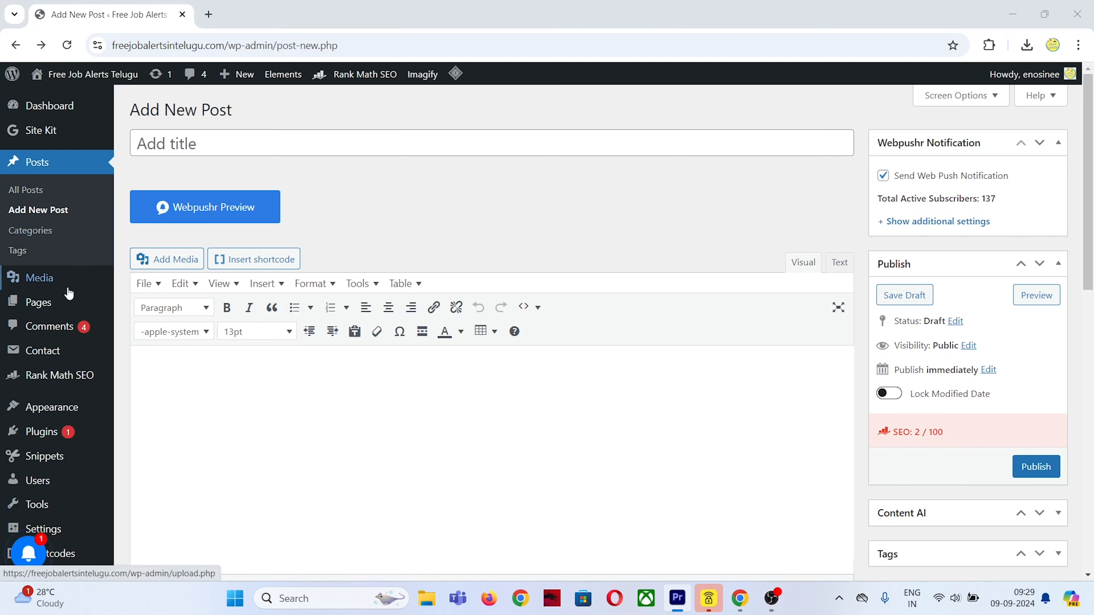
- Search the WordPress plugin directory for "classic editor" and point out the Classic Editor plugin by WordPress Contributors
mouse_move(44, 431)
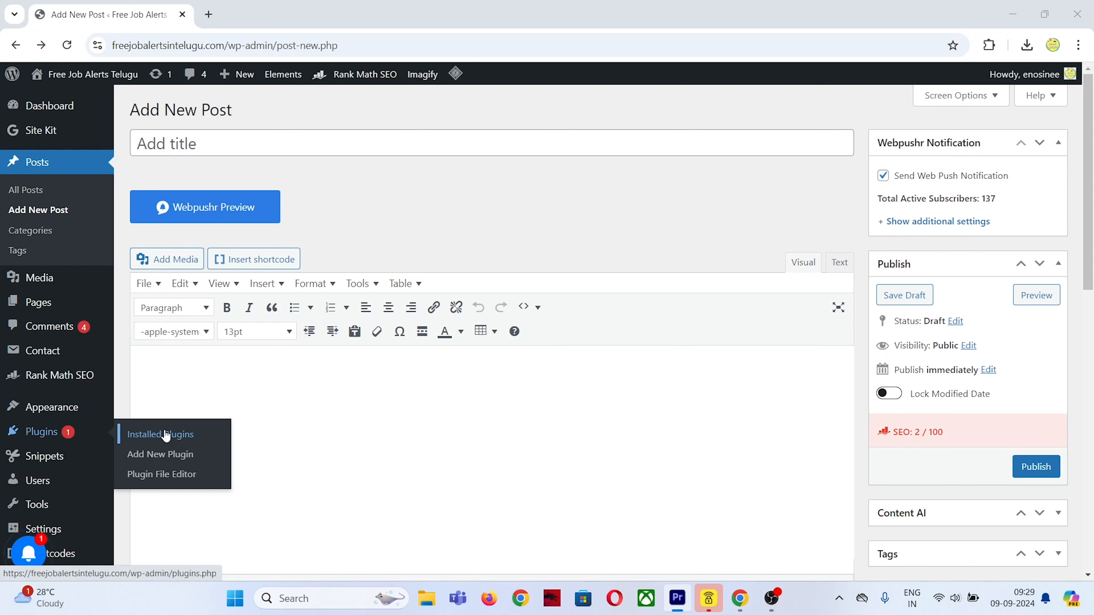
left_click(166, 460)
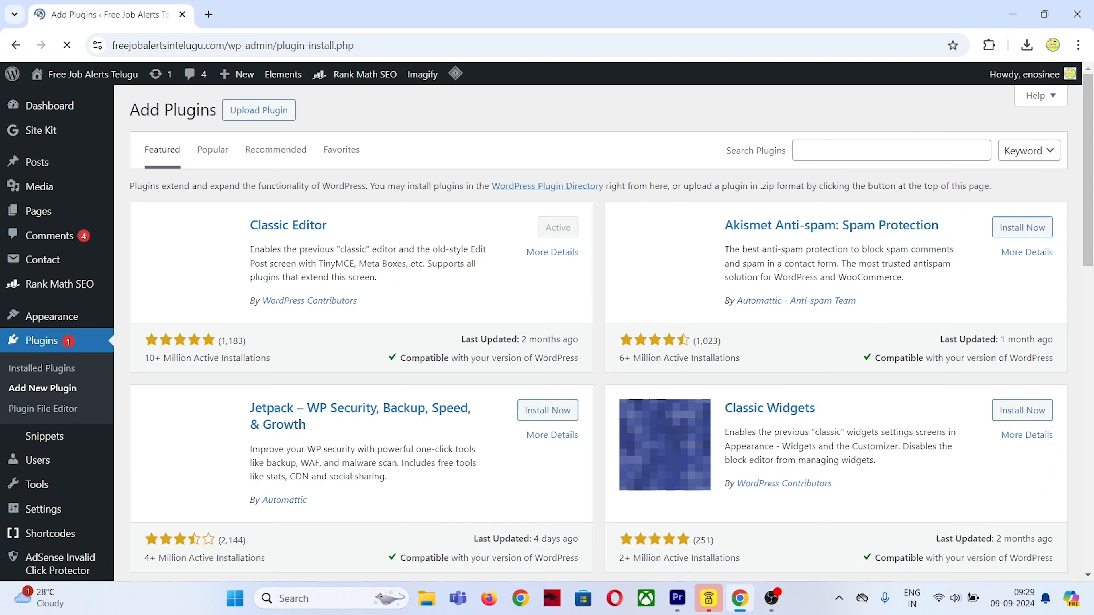
left_click(833, 156)
type("classic editor")
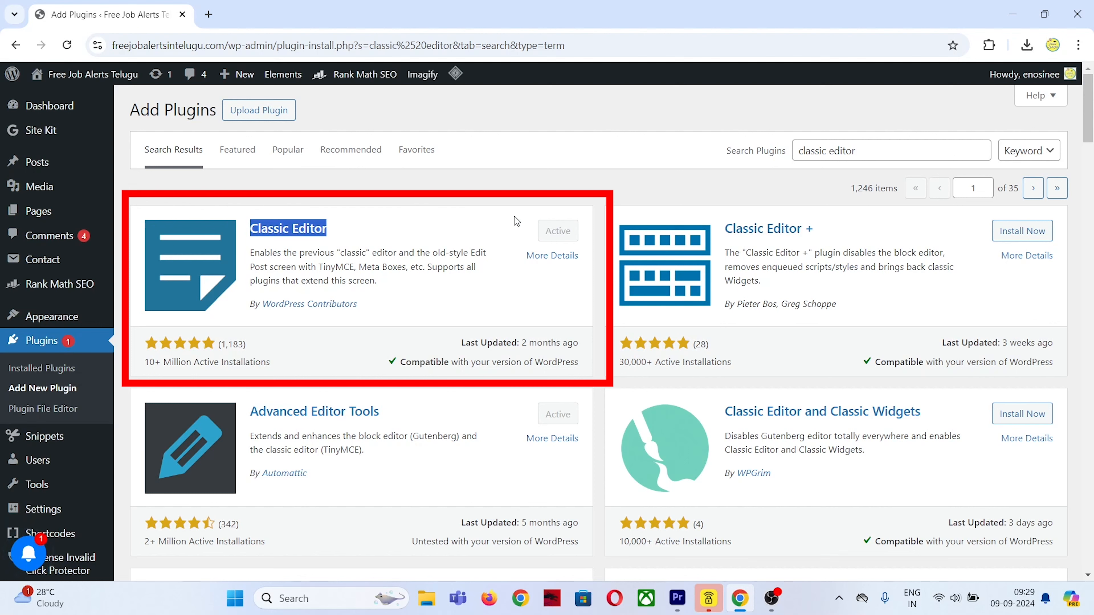
left_click_drag(515, 217, 583, 236)
- Start a new post in the classic editor and look over its editing page
mouse_move(37, 166)
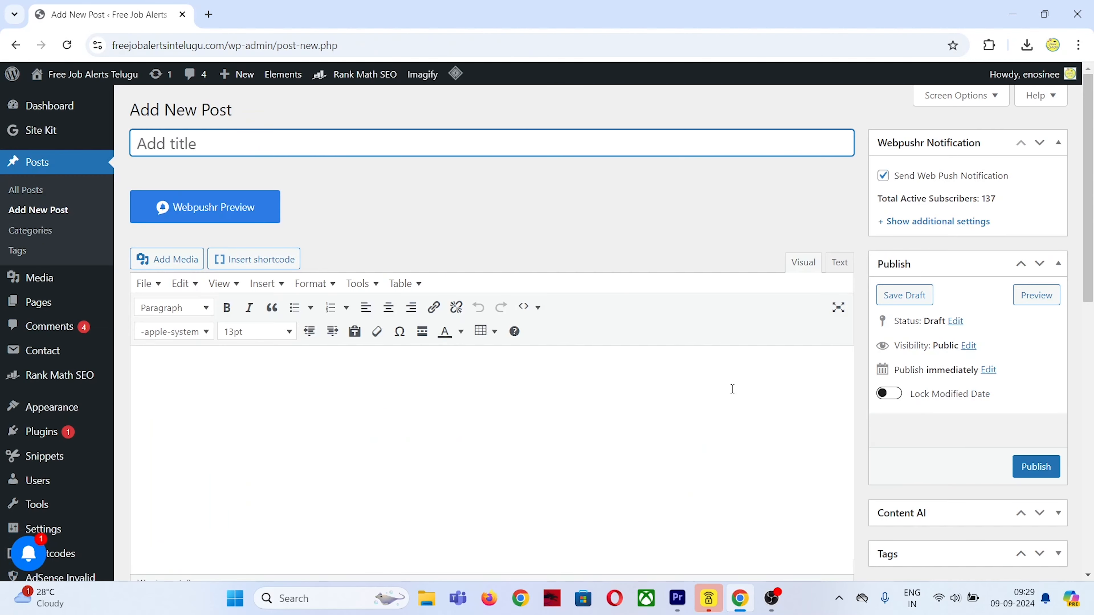
scroll(469, 426, "down", 3)
scroll(517, 275, "up", 3)
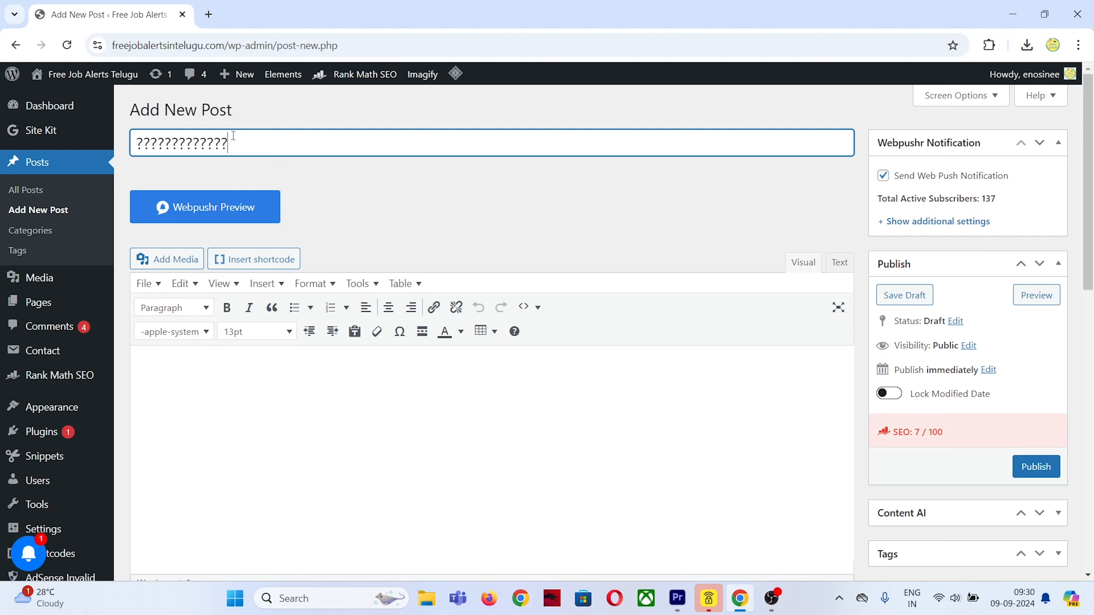
- Delete all the question marks from the new post's title
key("BackSpace")
key("BackSpace")
key("BackSpace")
key("BackSpace")
key("BackSpace")
key("BackSpace")
key("BackSpace")
key("BackSpace")
key("BackSpace")
key("BackSpace")
key("BackSpace")
key("BackSpace")
key("BackSpace")
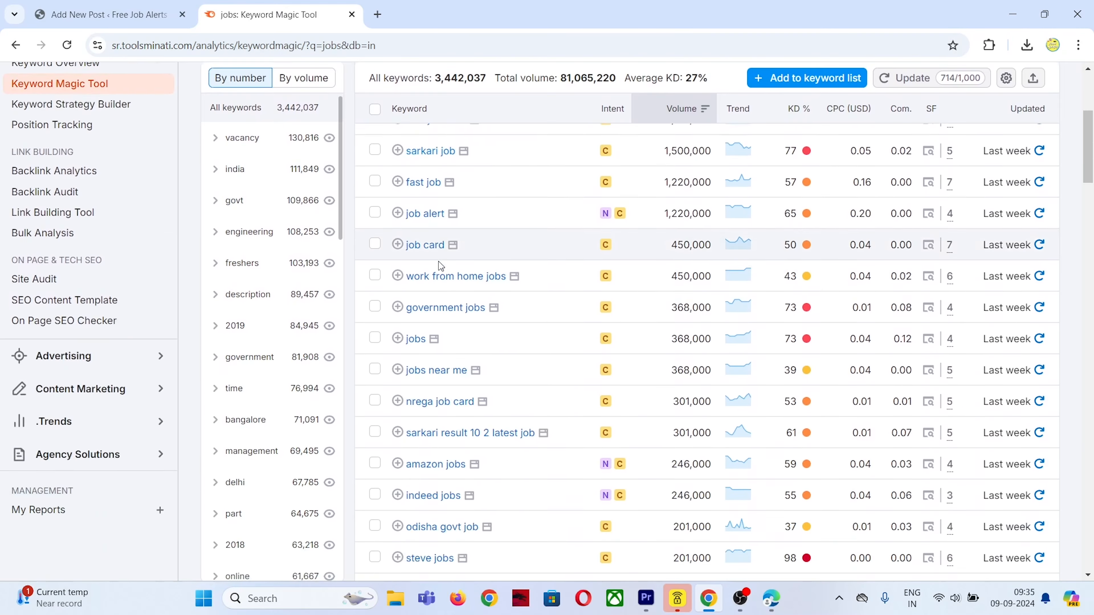
- Browse the keyword list for "jobs" in the Keyword Magic Tool
scroll(438, 262, "down", 15)
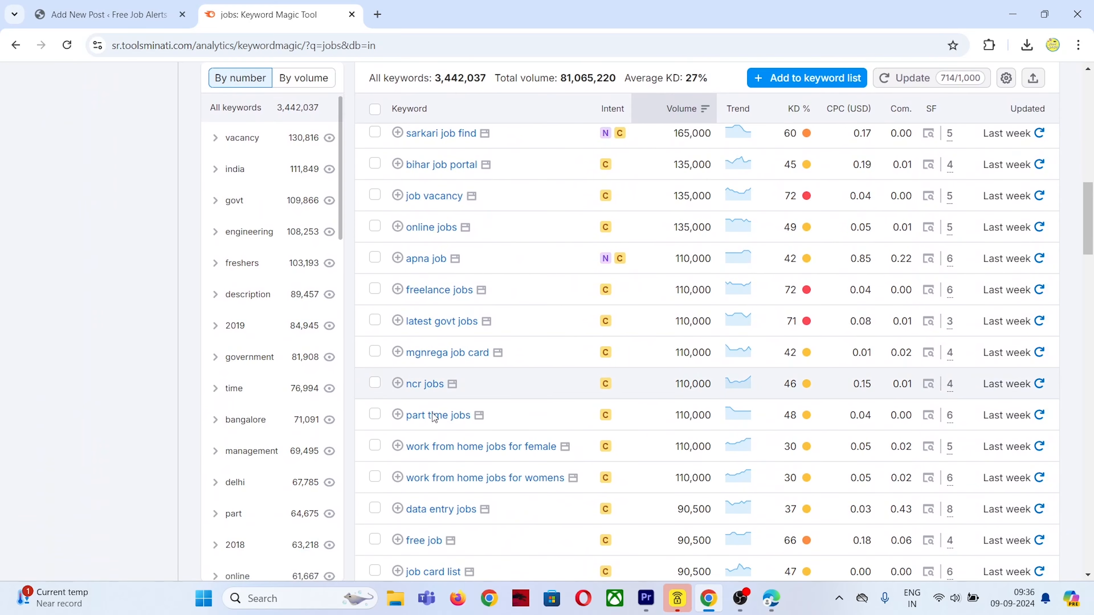
scroll(519, 287, "up", 12)
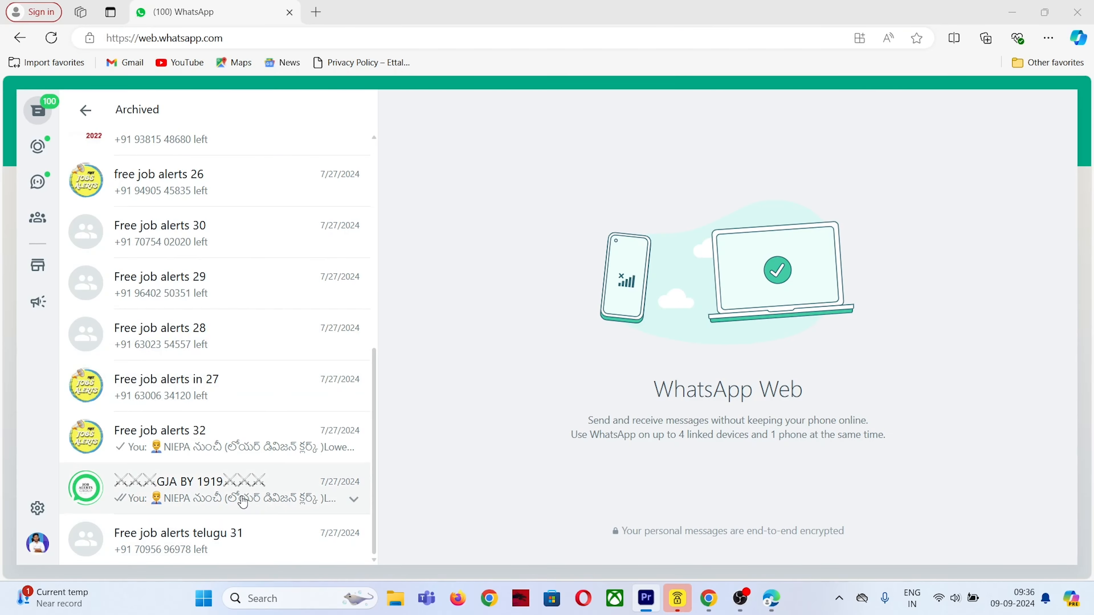
- Switch to WhatsApp Web in Edge, look through the archived job-alert groups and read the SSC GD group's messages
scroll(244, 501, "up", 7)
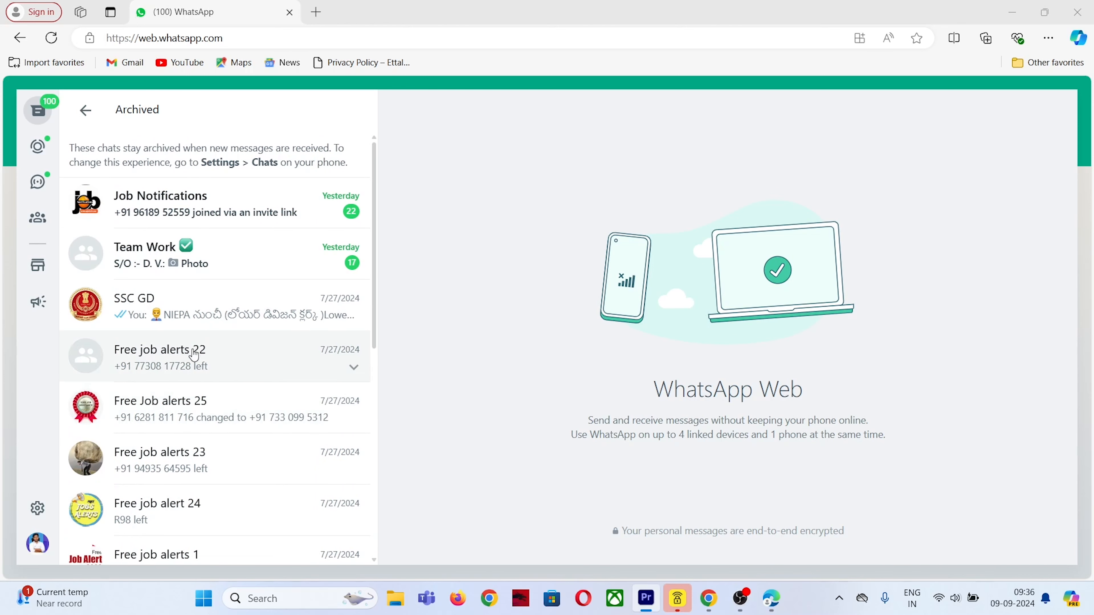
scroll(193, 355, "down", 6)
left_click(195, 286)
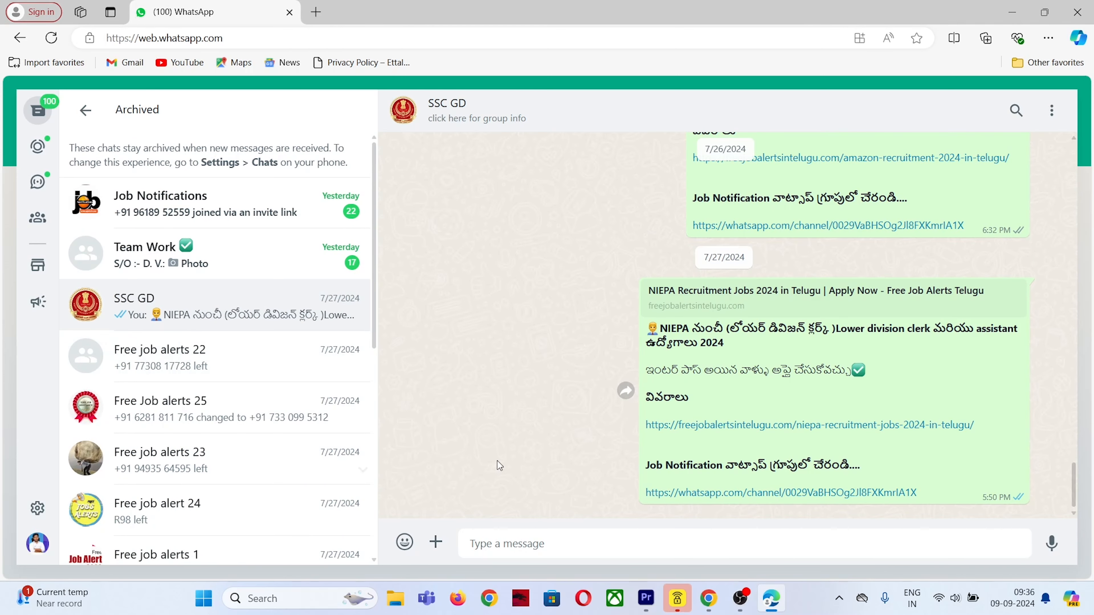
scroll(588, 375, "up", 10)
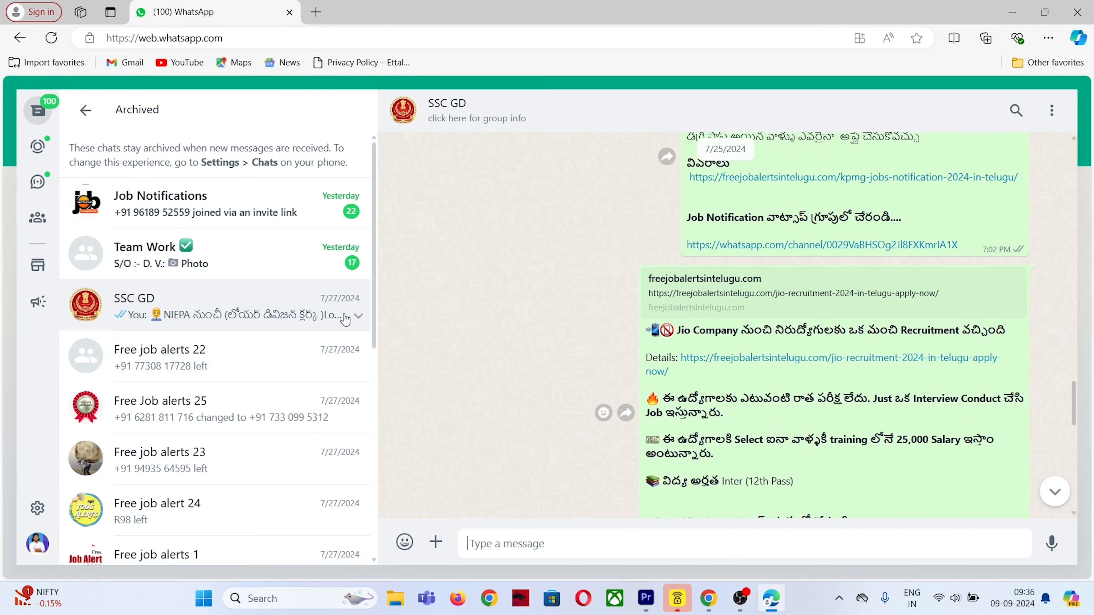
scroll(198, 391, "down", 8)
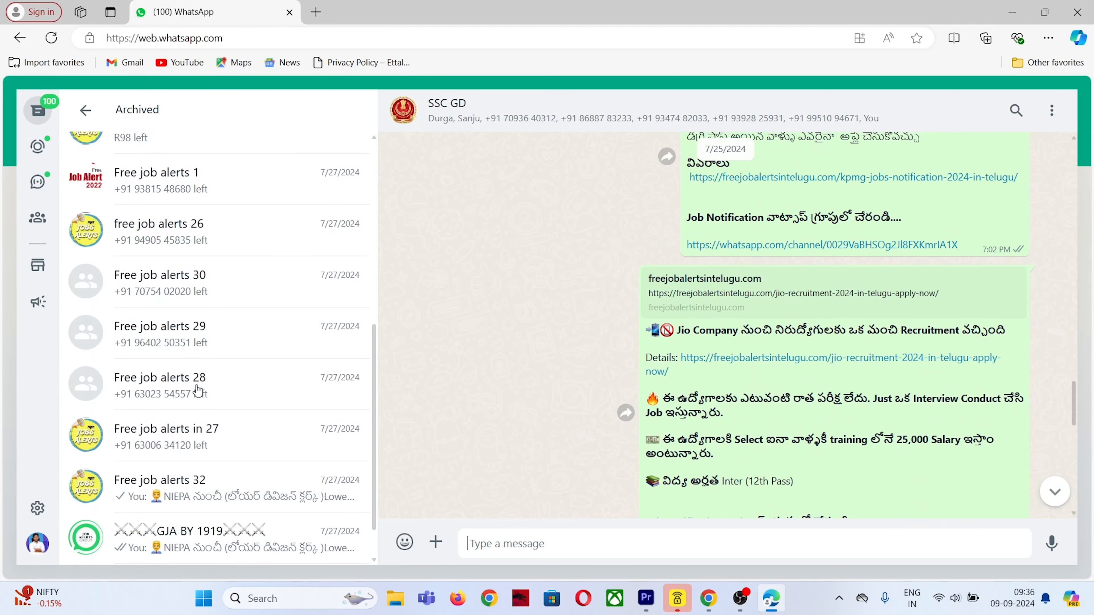
scroll(197, 392, "down", 3)
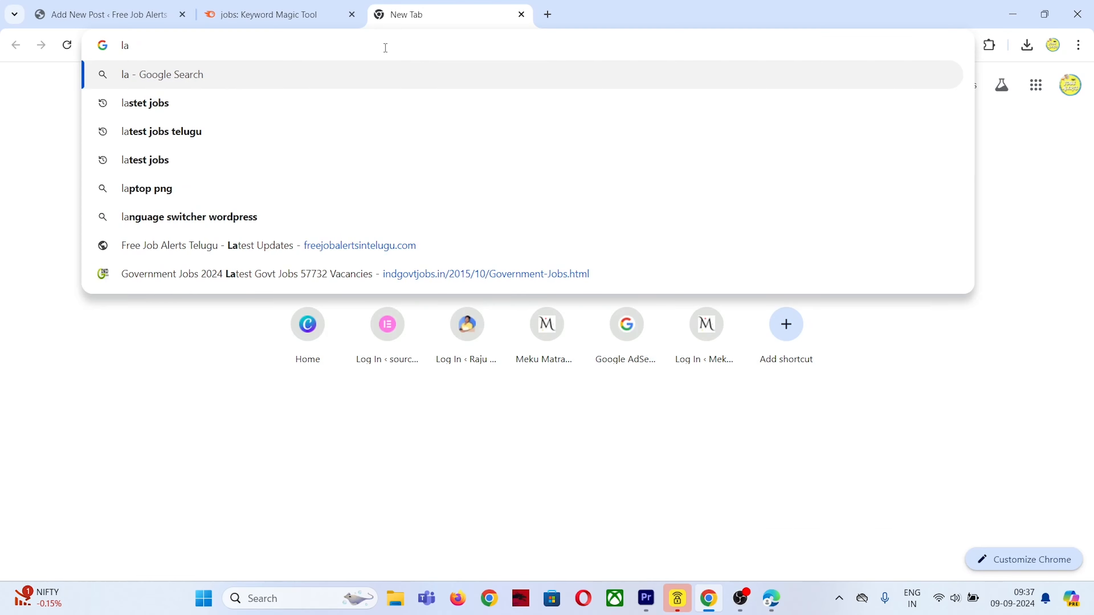
- Search Google for "latest jobs" in a new Chrome tab and open FreeJobAlert's latest notifications page
type("te")
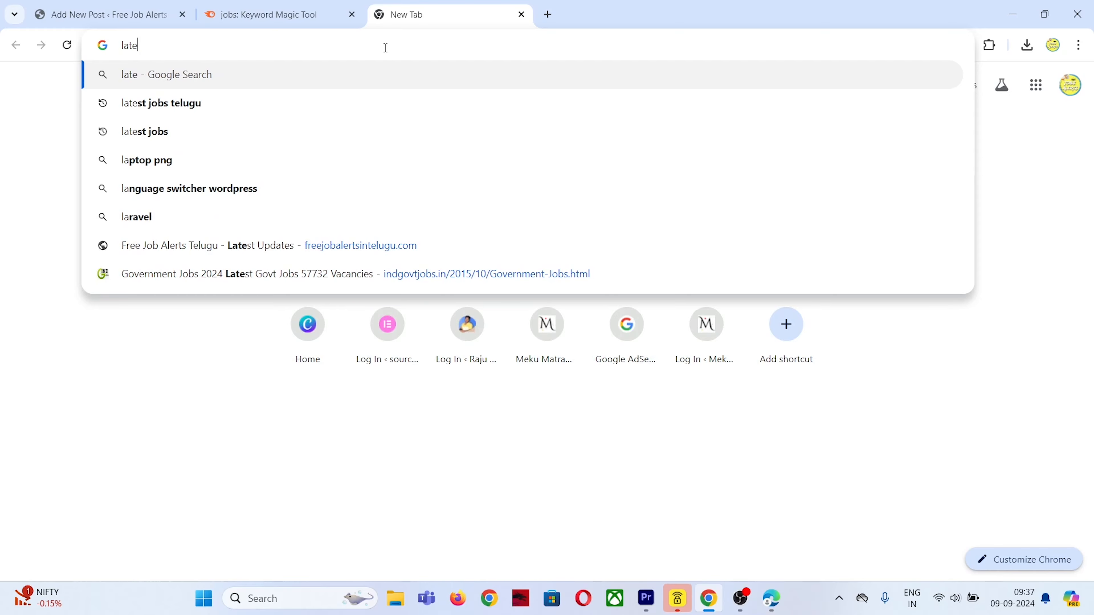
type("st jobs")
key("Return")
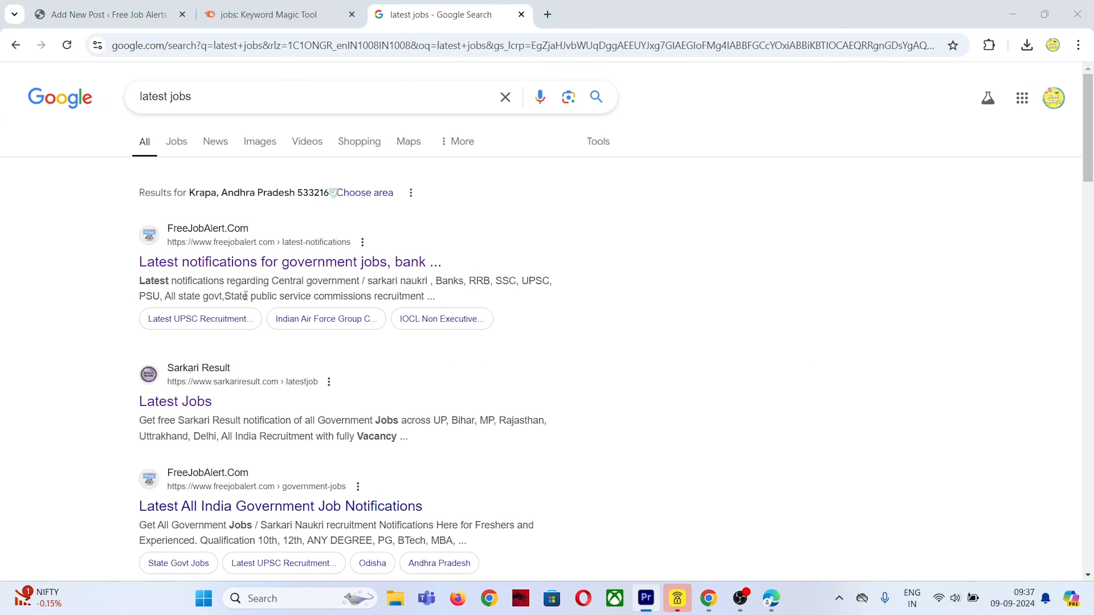
scroll(245, 296, "down", 5)
scroll(298, 283, "up", 5)
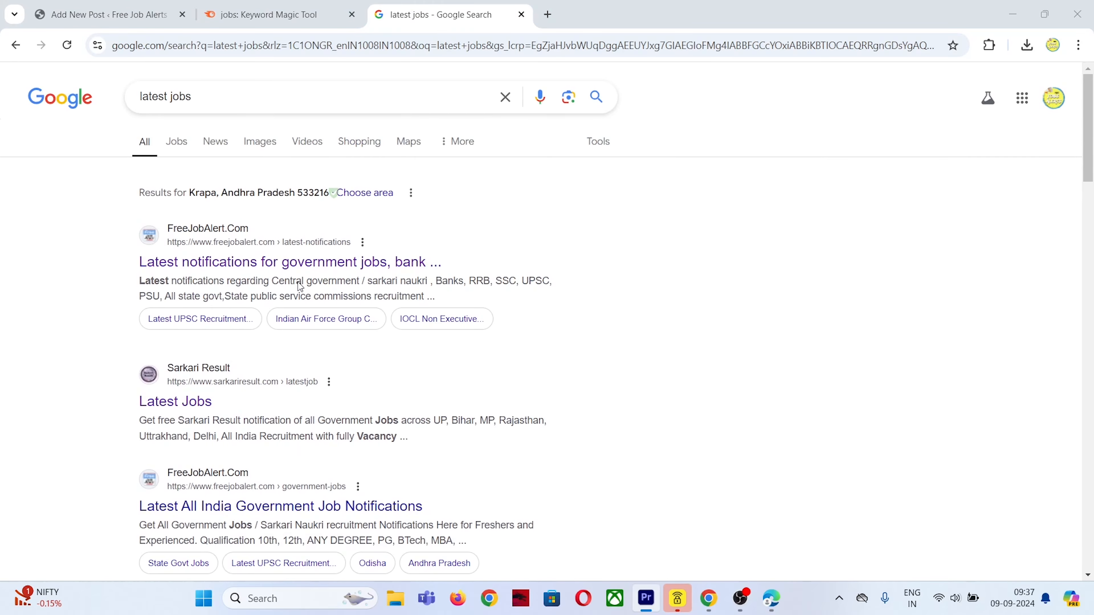
left_click(276, 268)
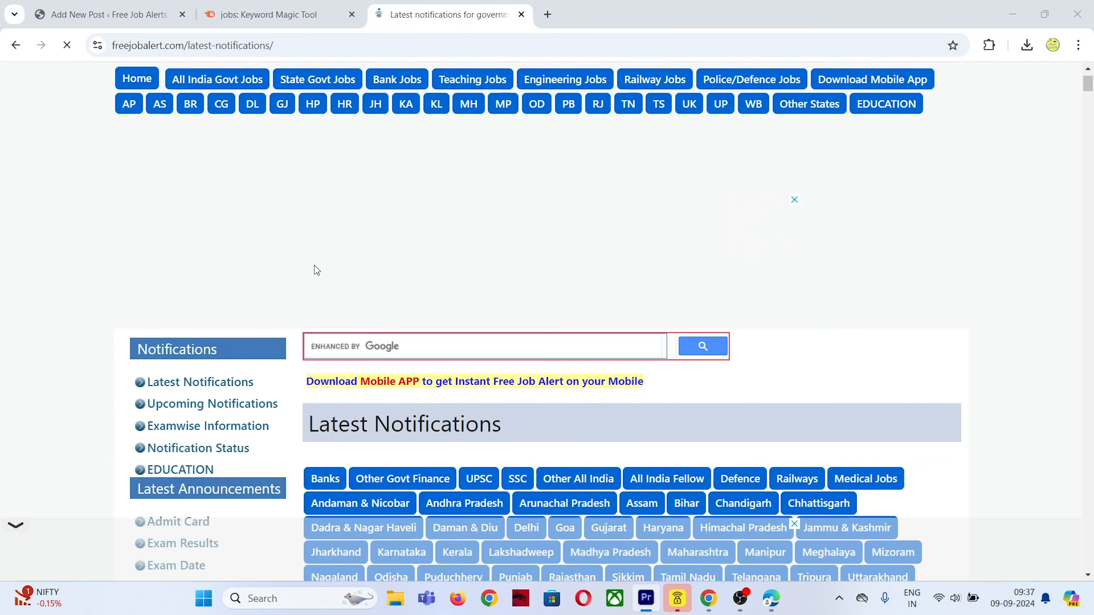
- Examine the Banks, Other Govt Financial Institutes and SSC tables on the latest notifications page
scroll(315, 265, "down", 4)
scroll(316, 270, "down", 5)
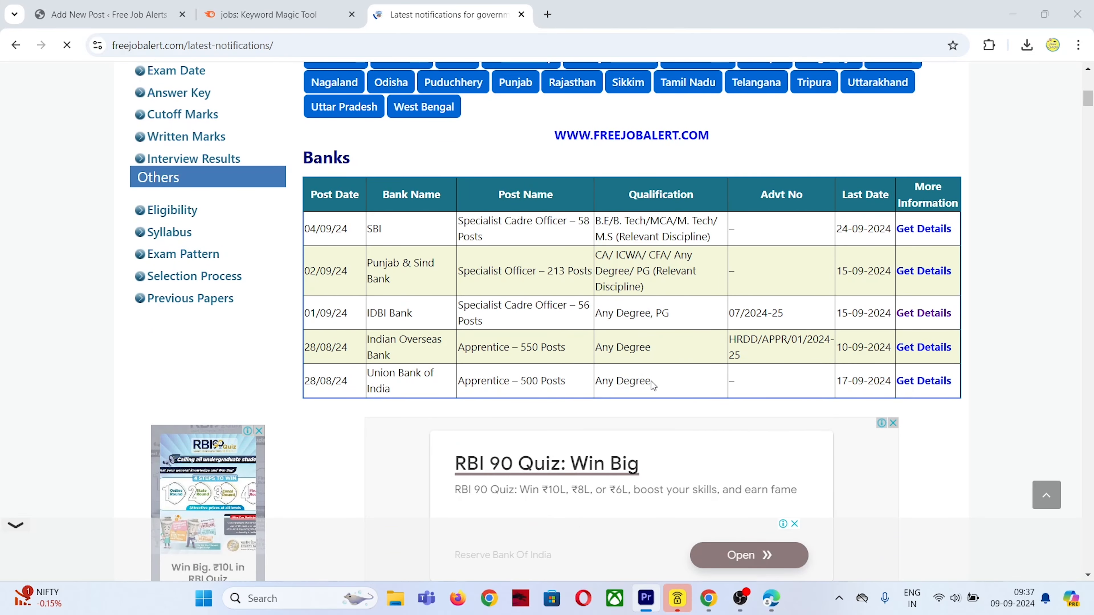
mouse_move(651, 381)
left_mouse_down()
mouse_move(415, 263)
mouse_move(458, 270)
mouse_move(652, 388)
left_mouse_up()
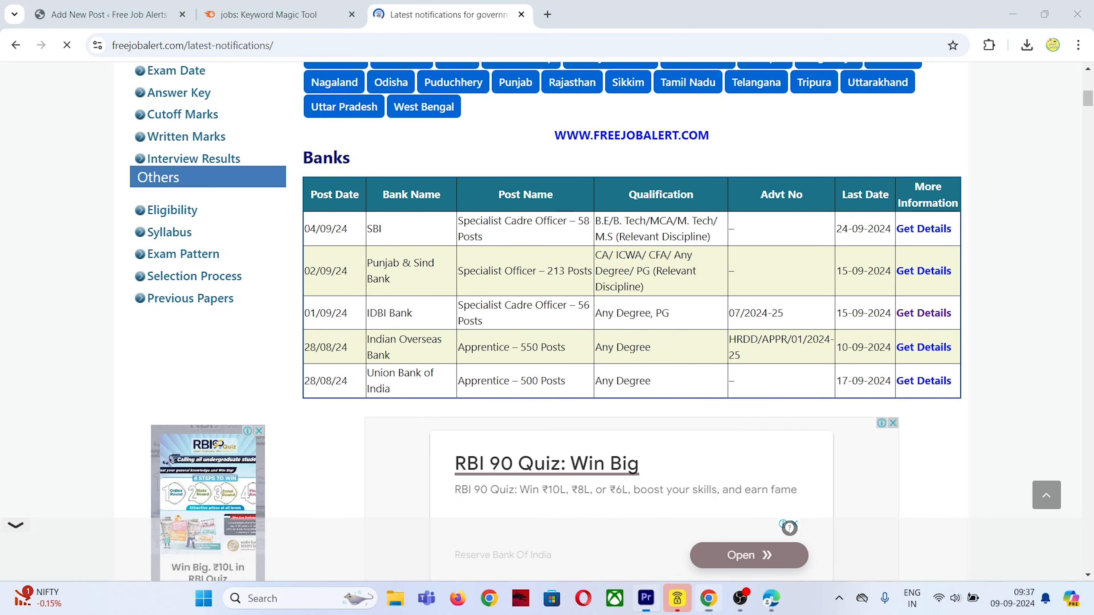
scroll(592, 343, "down", 11)
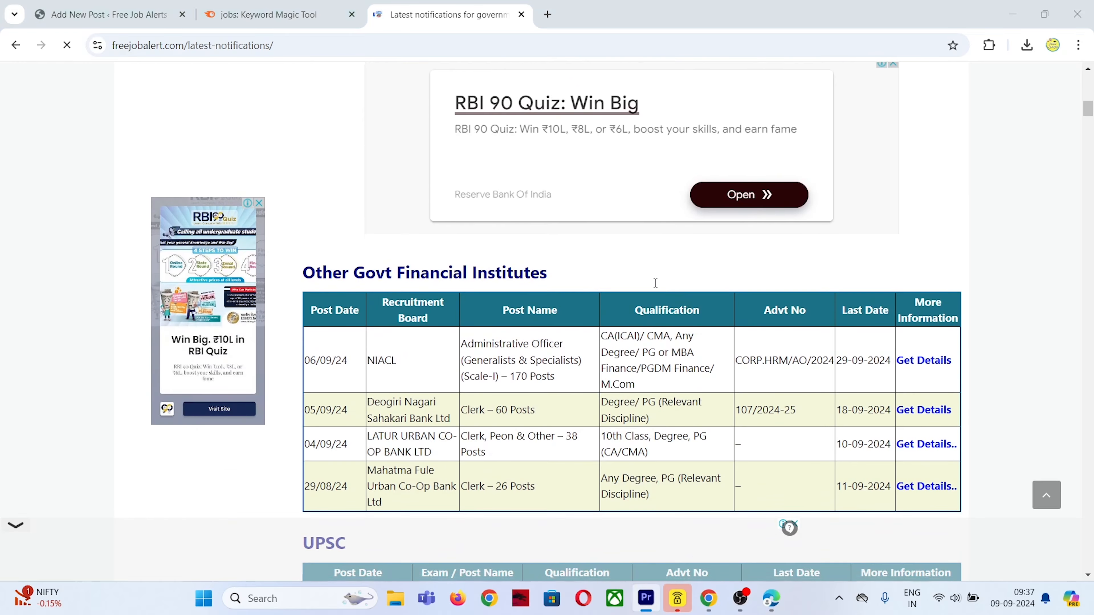
scroll(646, 289, "down", 10)
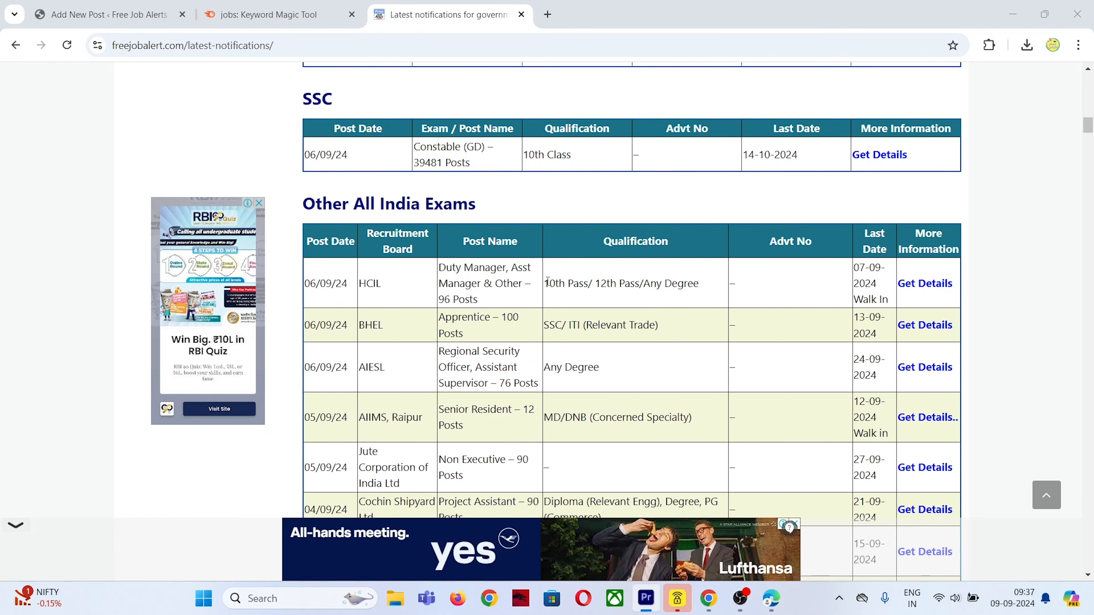
- Highlight the HCIL, BHEL and AIESL qualifications under Other All India Exams and examine the remaining notifications in that table
left_click_drag(544, 283, 712, 286)
left_click_drag(543, 325, 660, 326)
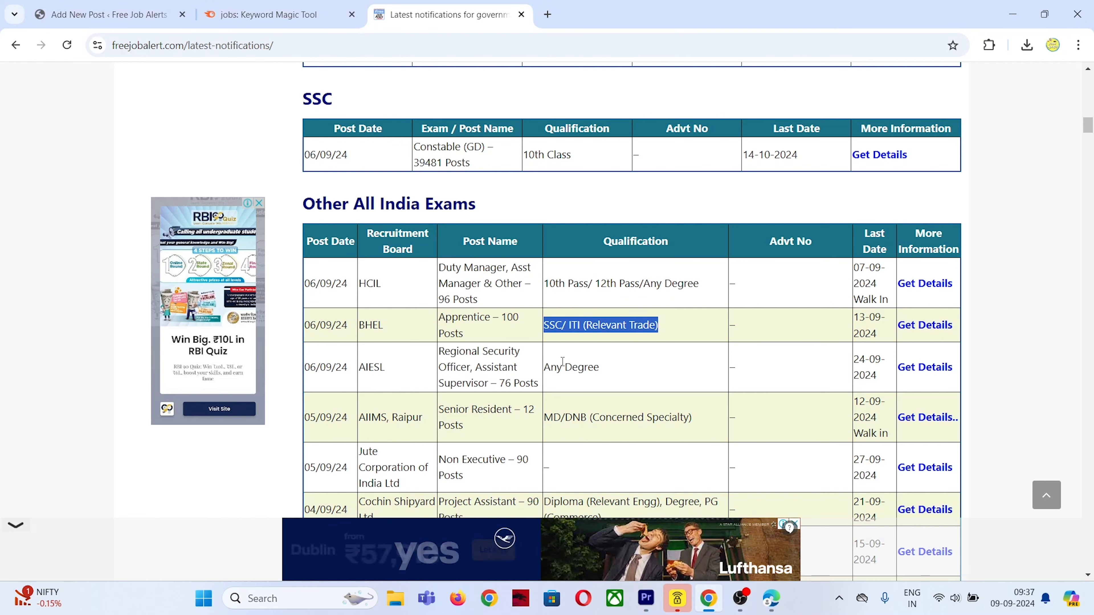
left_click_drag(544, 367, 611, 370)
scroll(638, 442, "down", 3)
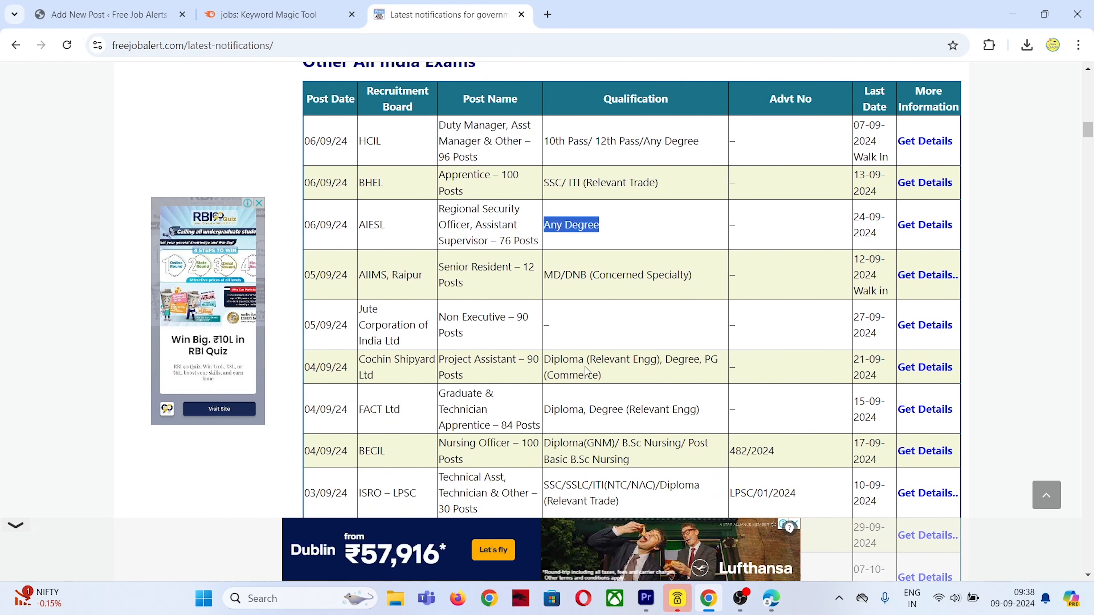
scroll(584, 367, "down", 9)
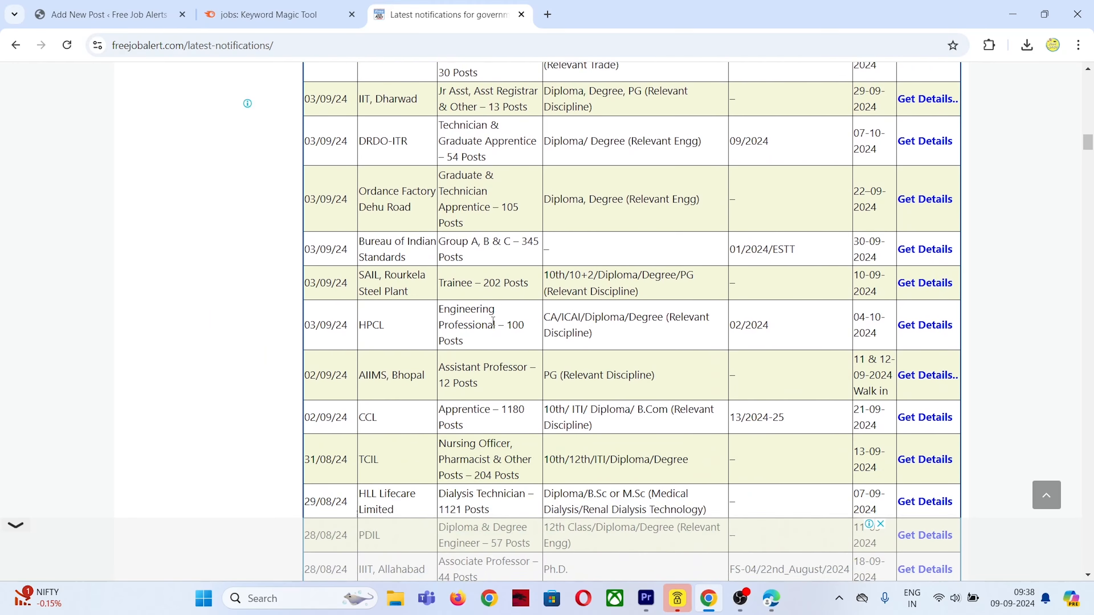
scroll(493, 321, "down", 7)
scroll(482, 391, "down", 5)
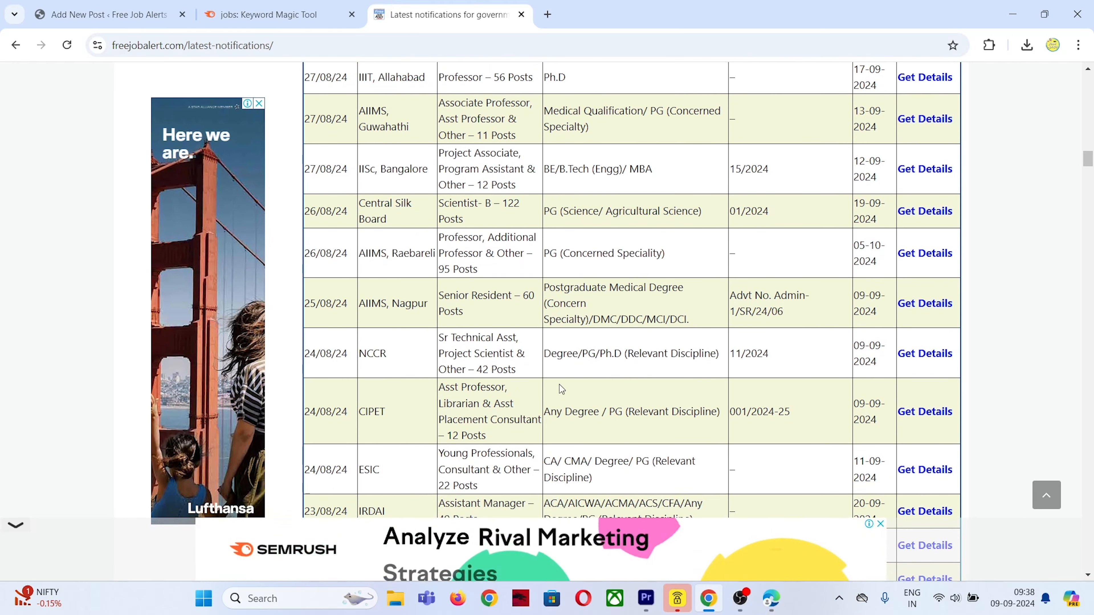
scroll(601, 324, "up", 10)
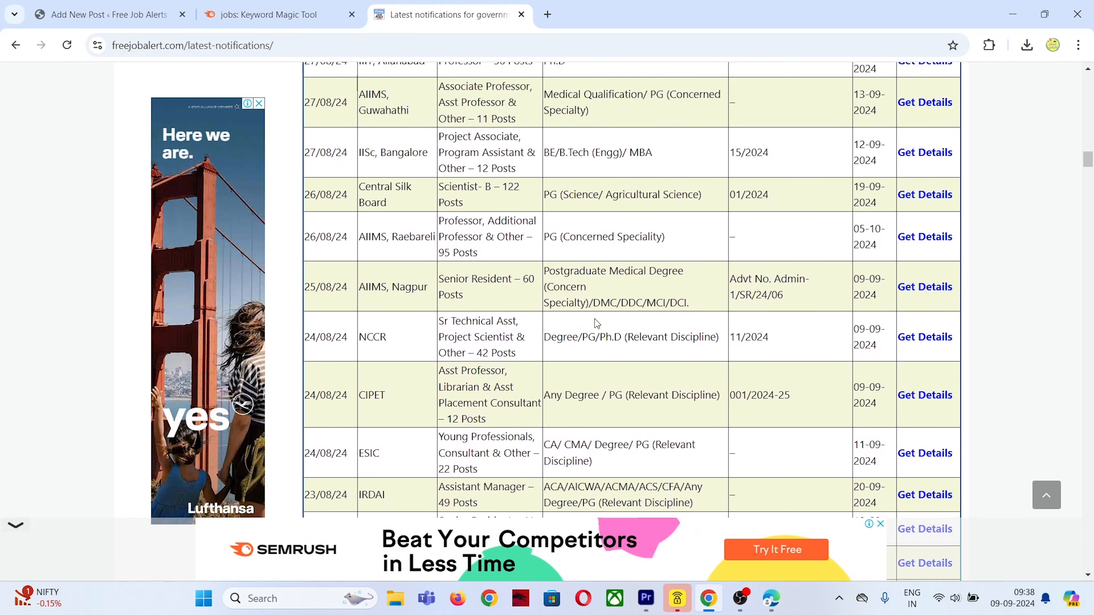
scroll(596, 319, "up", 9)
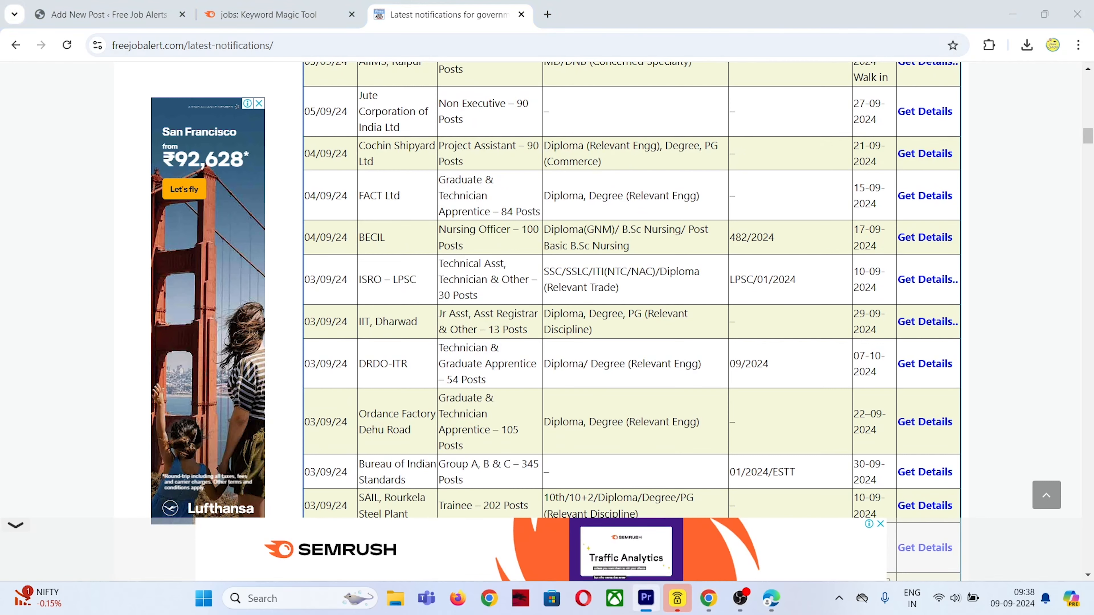
- Switch to WhatsApp Web in Edge and look back through the Job Notifications group's earlier job messages
left_click(769, 513)
scroll(406, 399, "up", 15)
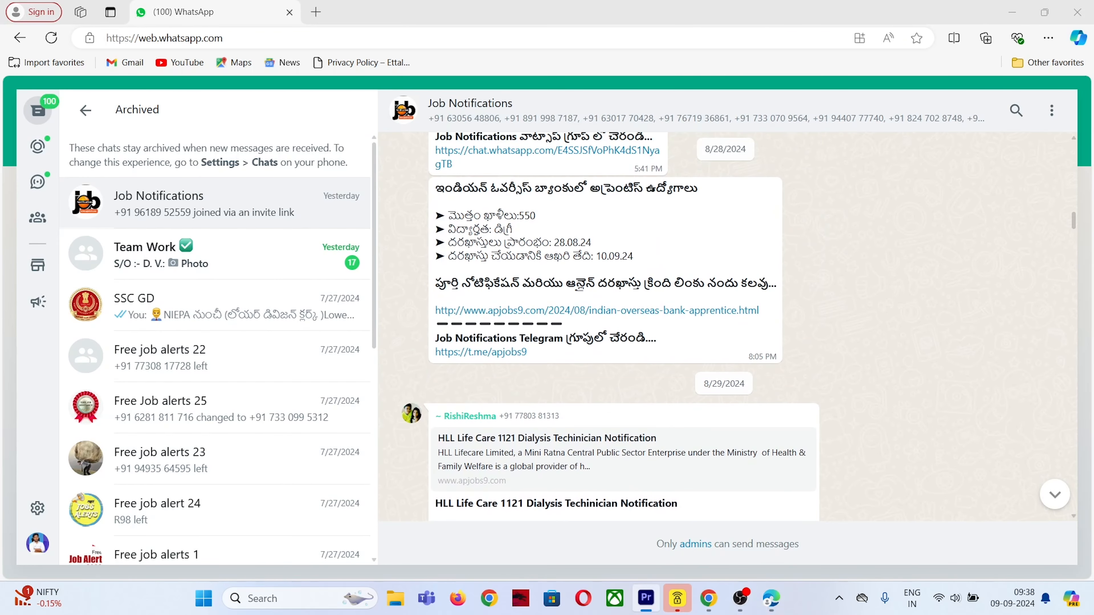
scroll(604, 333, "up", 10)
scroll(603, 333, "up", 10)
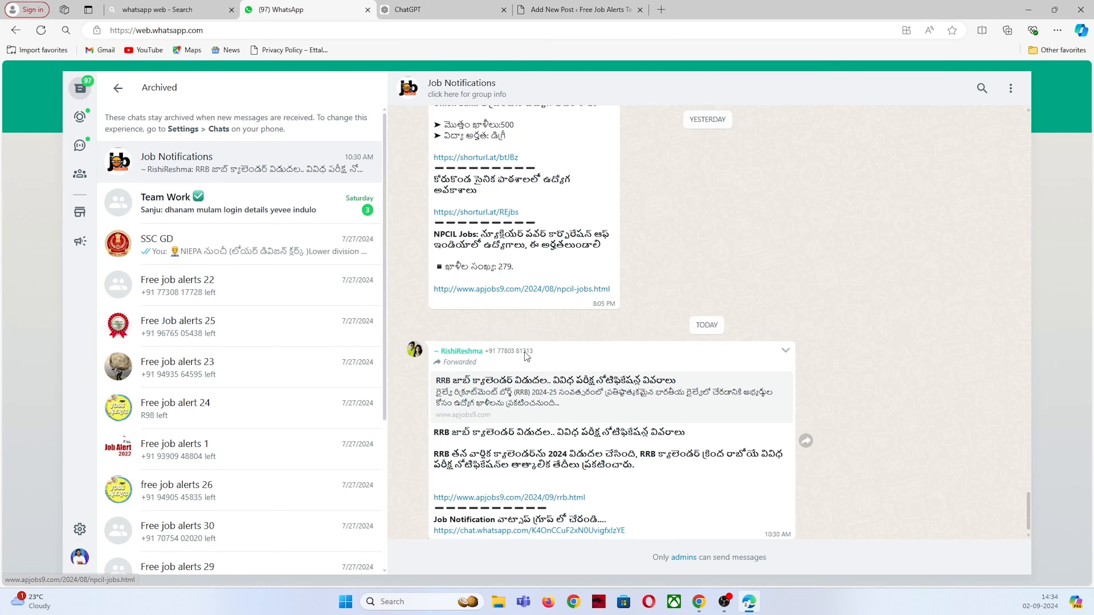
scroll(525, 355, "up", 5)
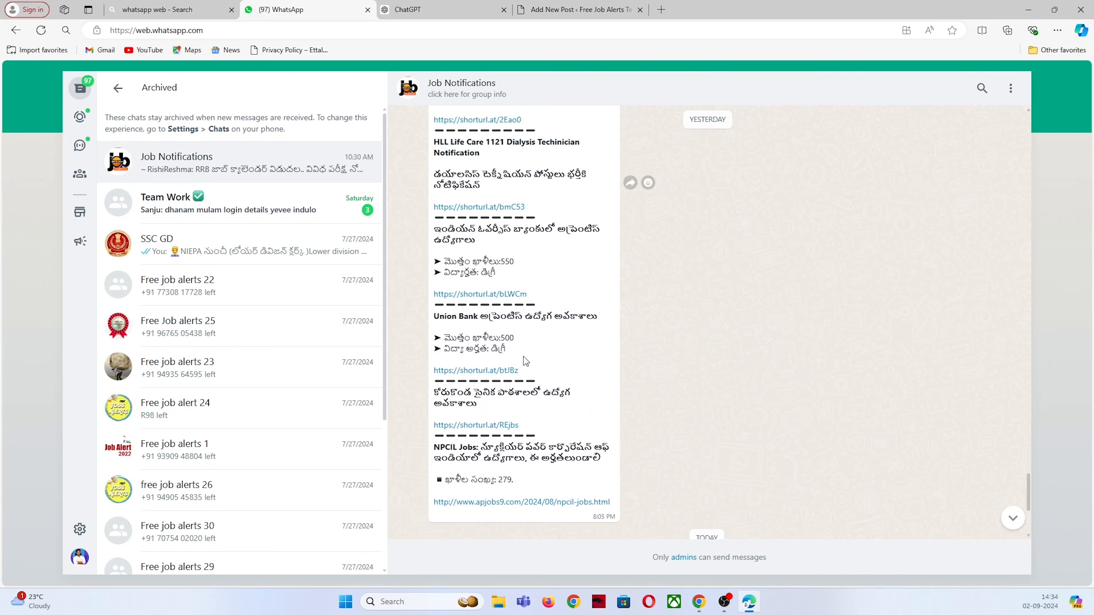
- Open the apjobs9.com link under the NPCIL Jobs message in a new tab and switch to that page
left_click_drag(435, 450, 580, 466)
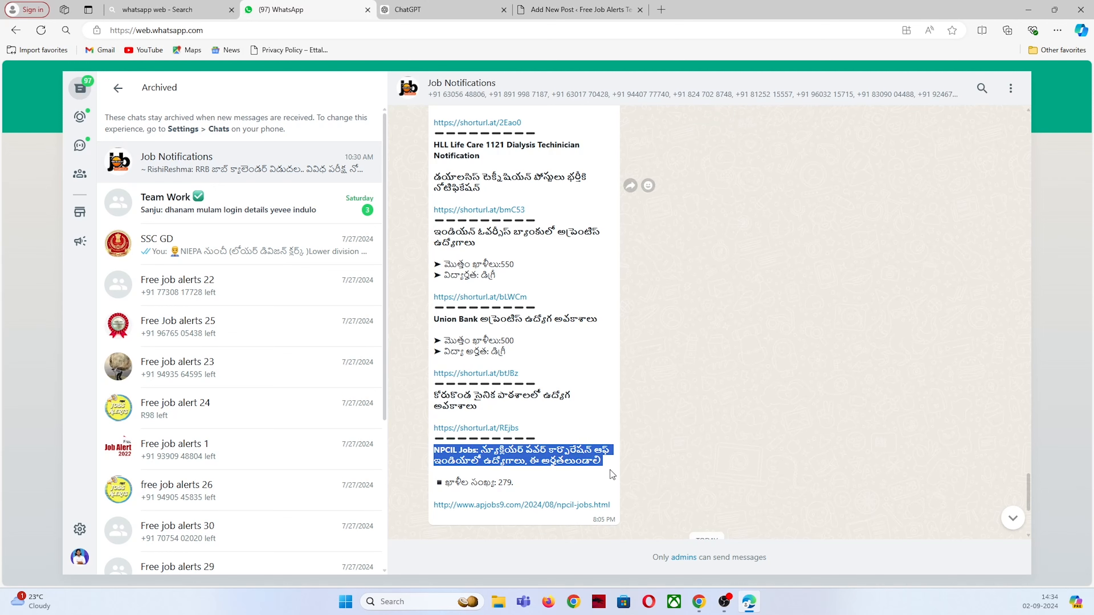
right_click(483, 505)
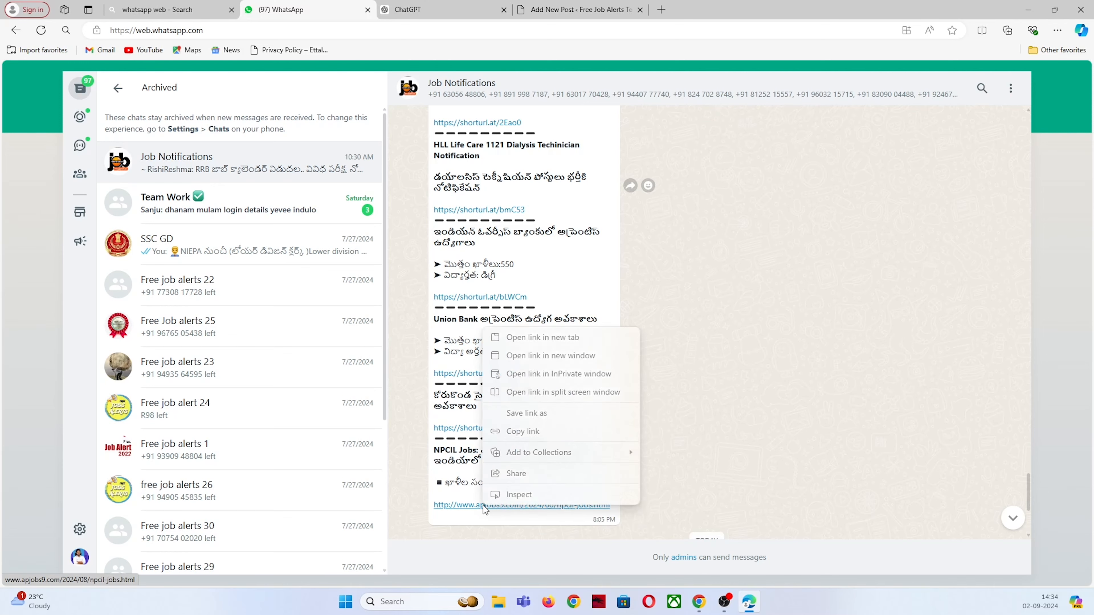
left_click(531, 338)
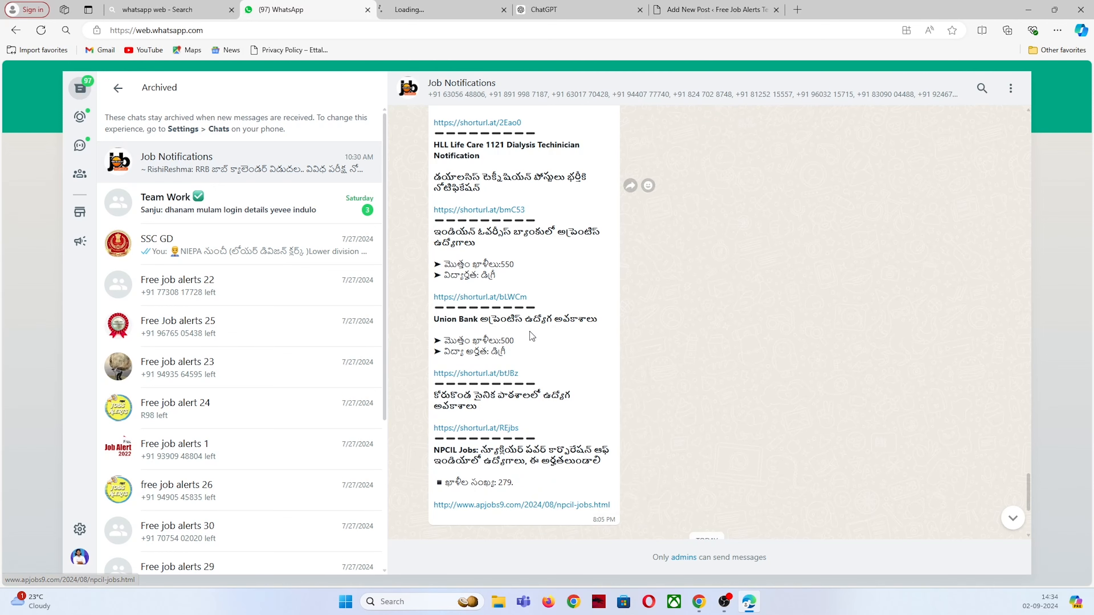
left_click(464, 5)
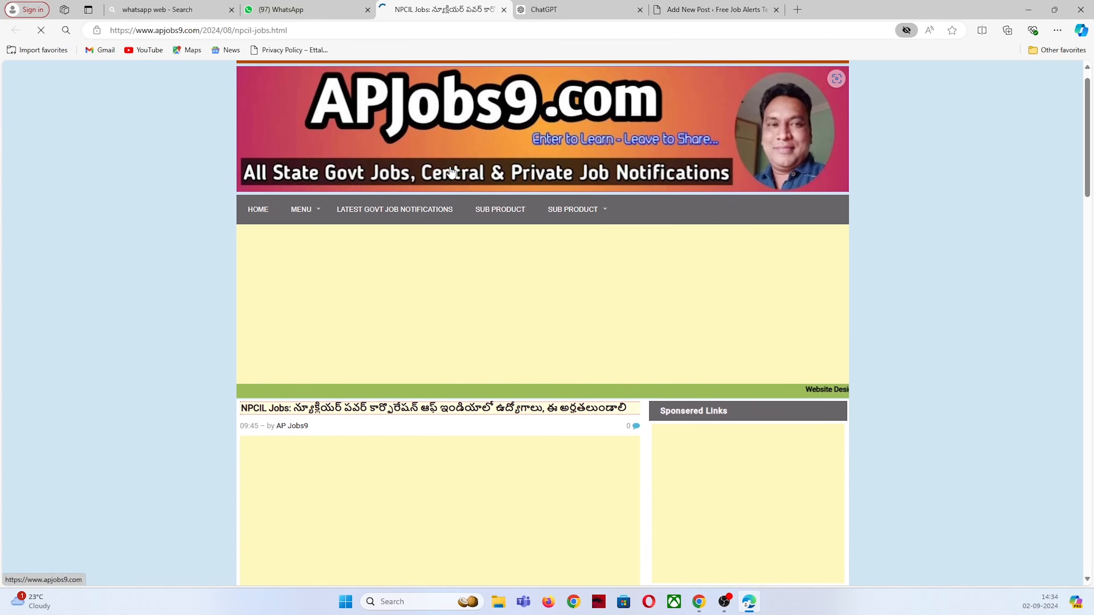
- Read the NPCIL article down to its important dates, open its complete notification PDF past the ad, and look back through the pages
scroll(450, 167, "down", 5)
scroll(449, 166, "down", 15)
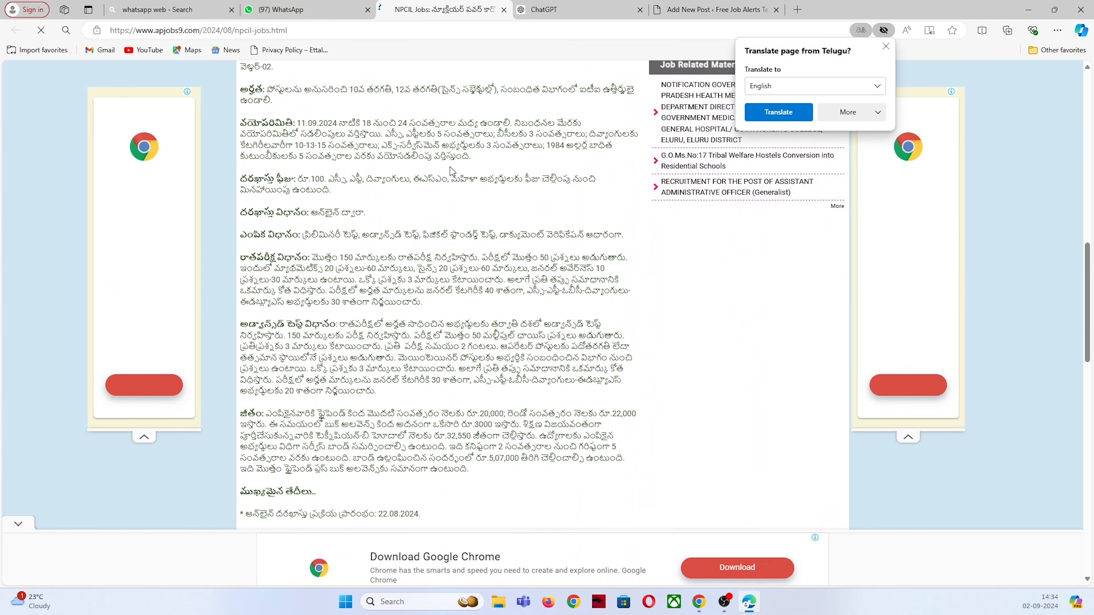
scroll(451, 167, "down", 2)
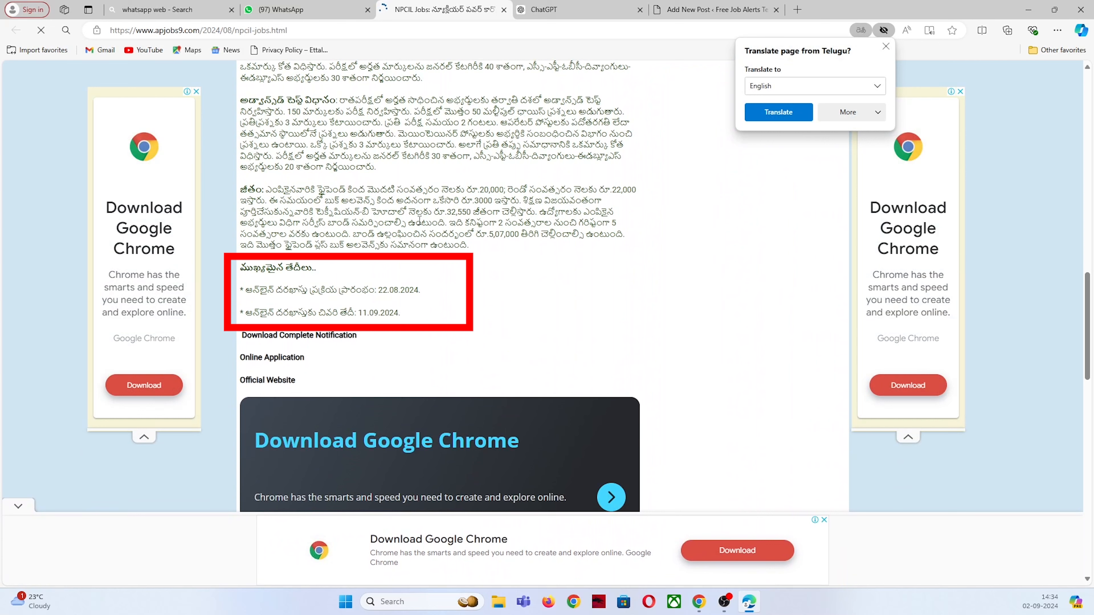
left_click(286, 337)
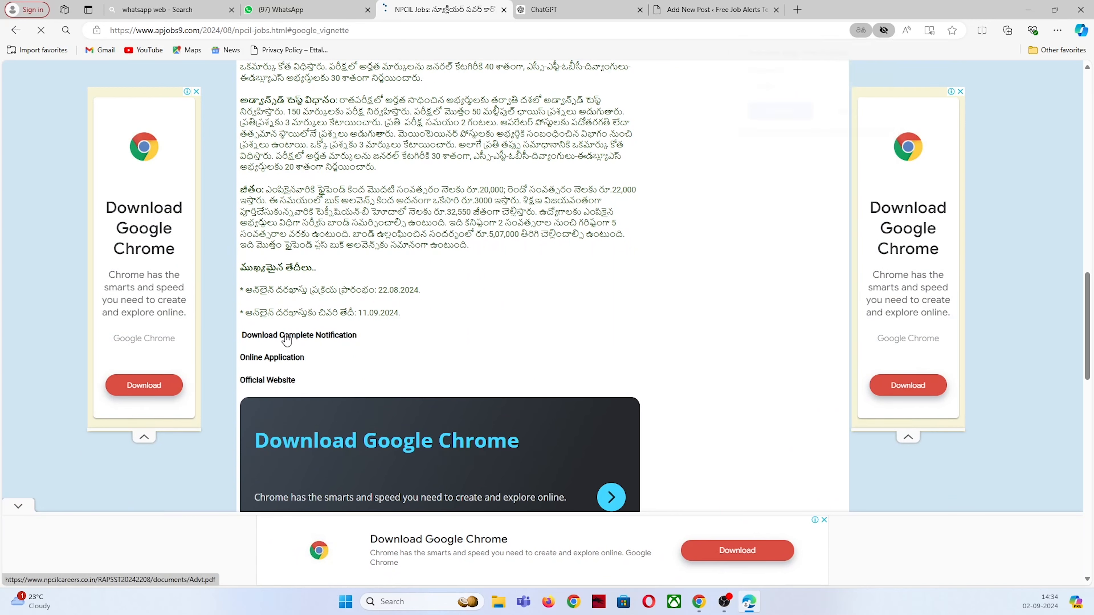
left_click(575, 364)
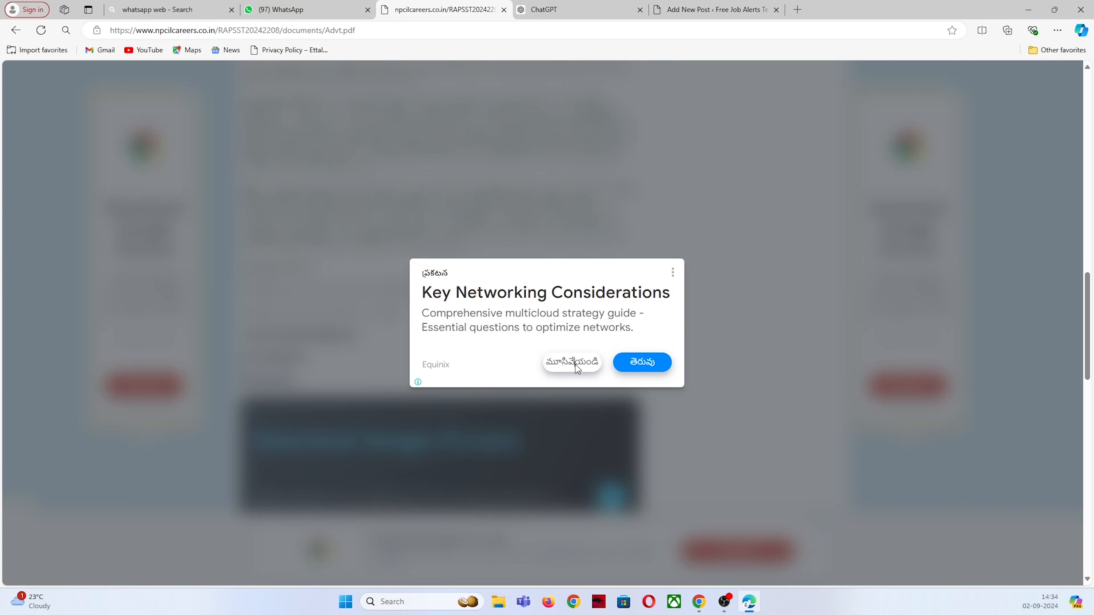
scroll(405, 254, "up", 20)
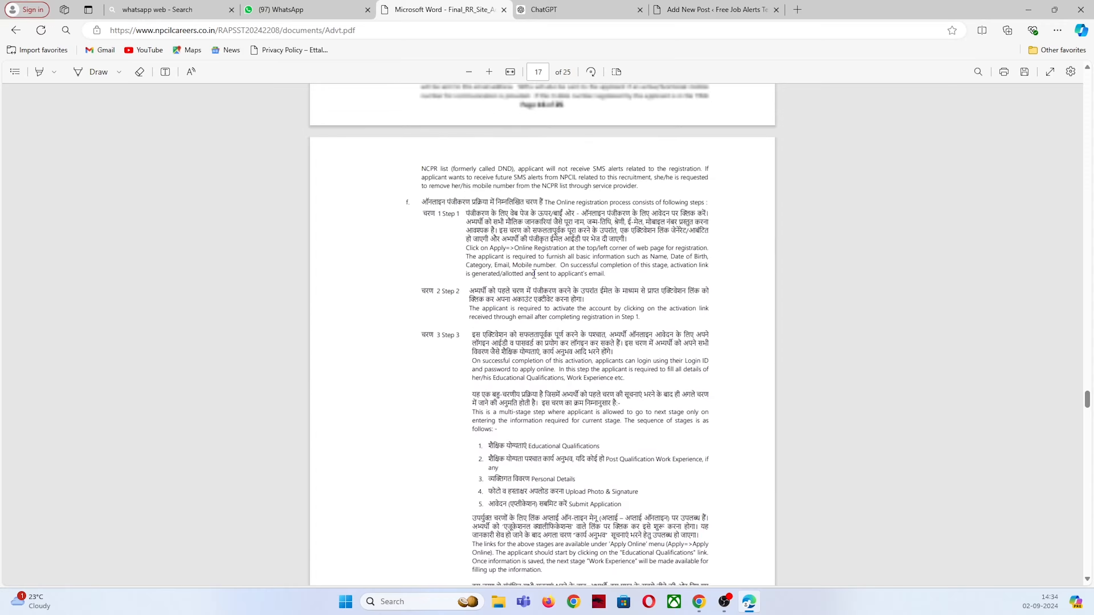
scroll(535, 274, "up", 20)
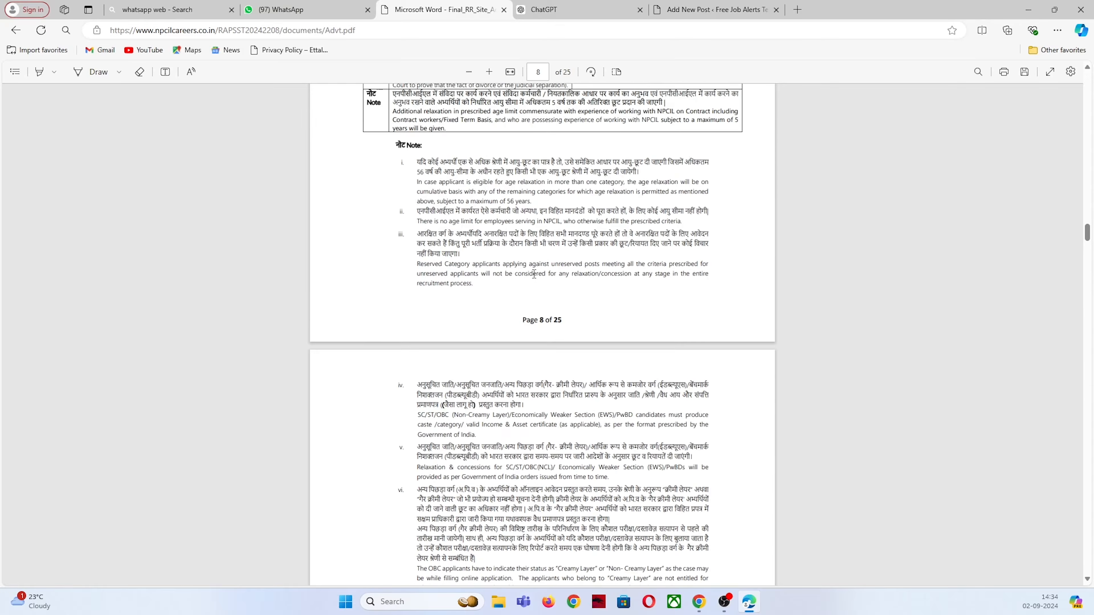
scroll(534, 274, "up", 20)
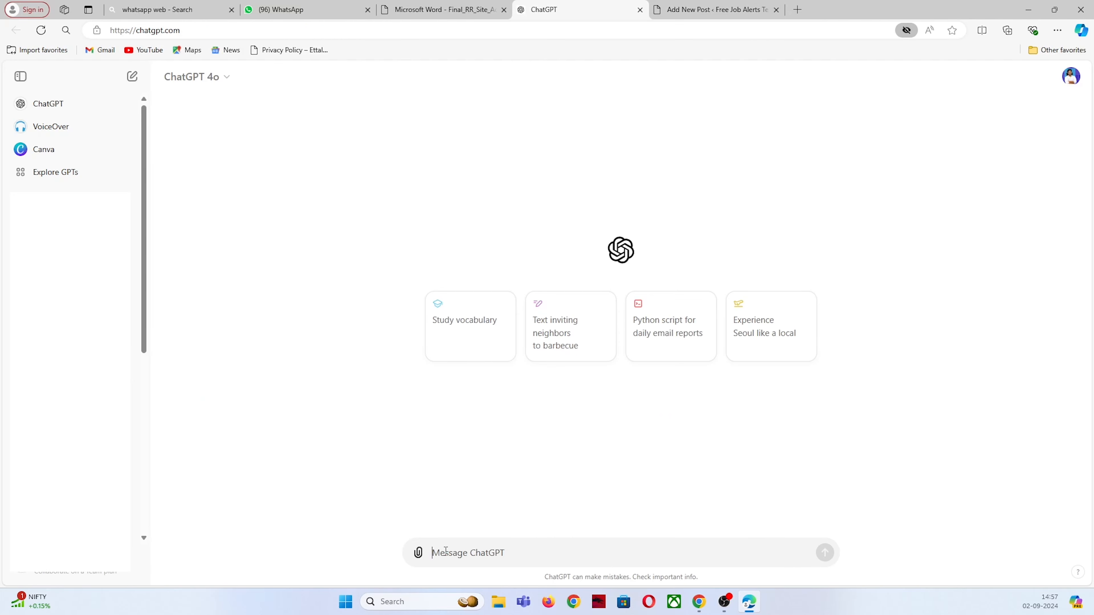
- Begin a ChatGPT prompt with "nenu niku jobs kee related oka notification pdf istanu ..... aa pdf nee read chesi naku blog content ivvu"
type("nenu niku jobs")
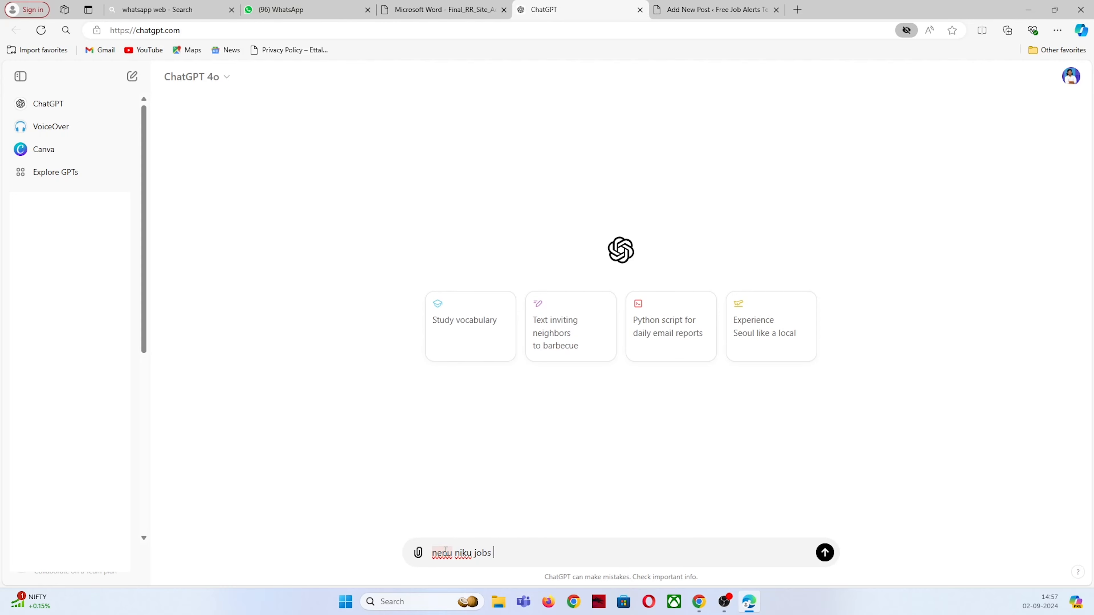
type("ru niku jobs kee related oka notification pdf istanu ..... aa pd")
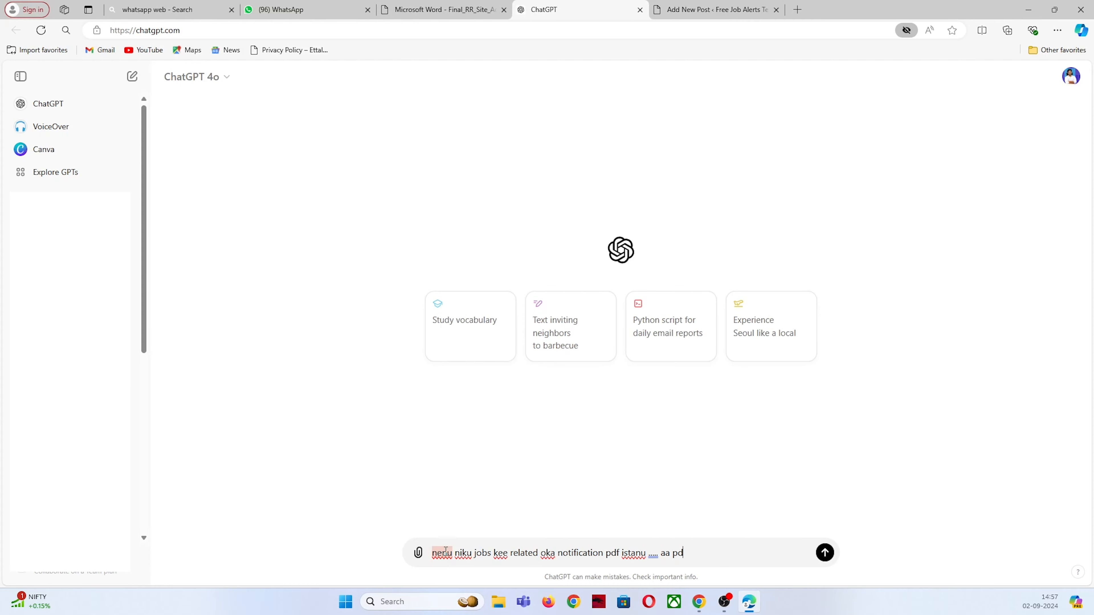
type(" blog content ivvu")
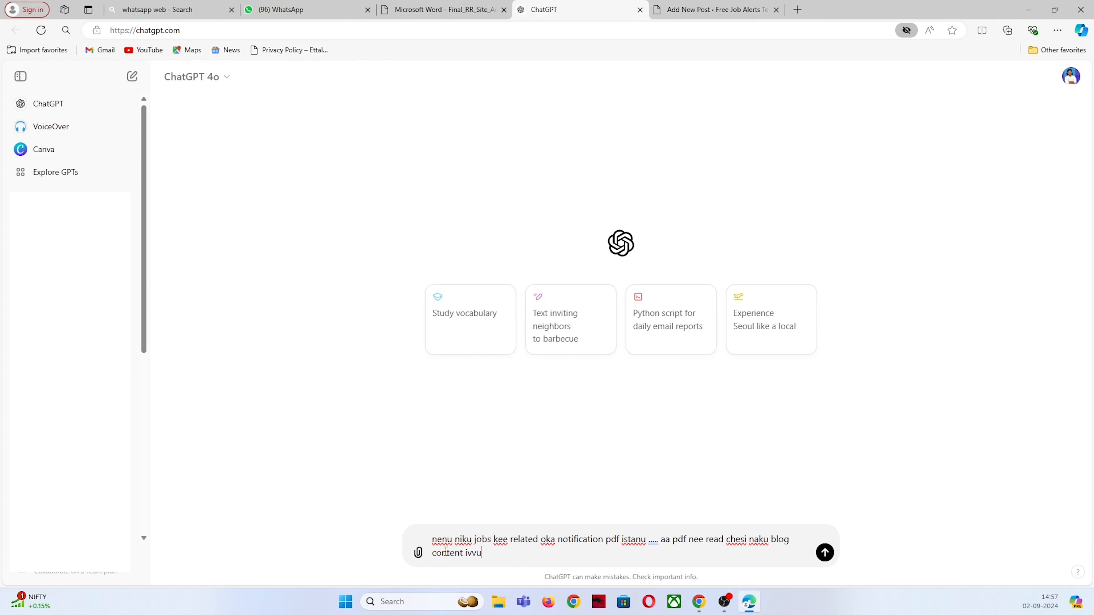
- Add the line "dhinni nenu naa jobs website lo update chestanu" to the ChatGPT prompt
type(" ........dhini nenu naa jobs website ")
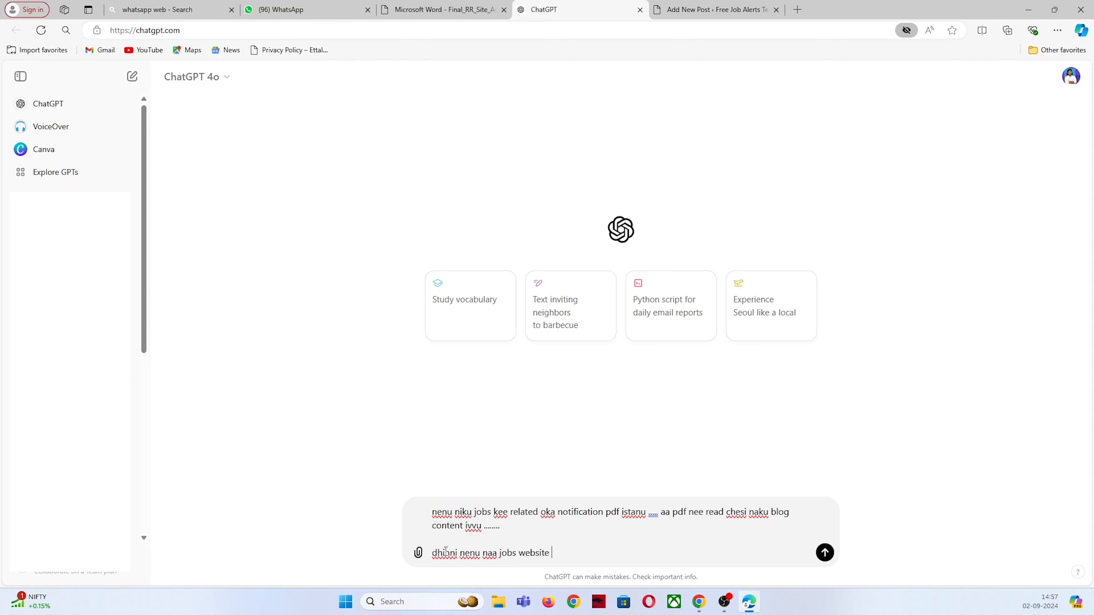
type("lo update chestanu")
key("shift+Return")
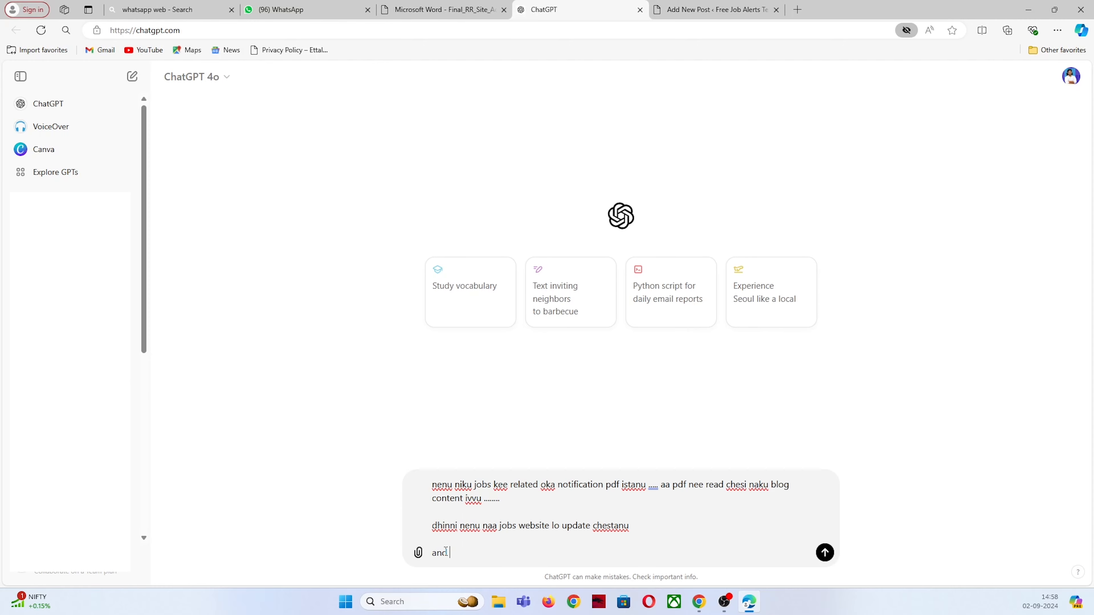
- Add the prompt line "and nv ichey blog content yela vundali anedhi kuda nenu reference gaa oka website link istanu chudu"
type("and nv ichey blog content yela vundali anedhi kuda nenu")
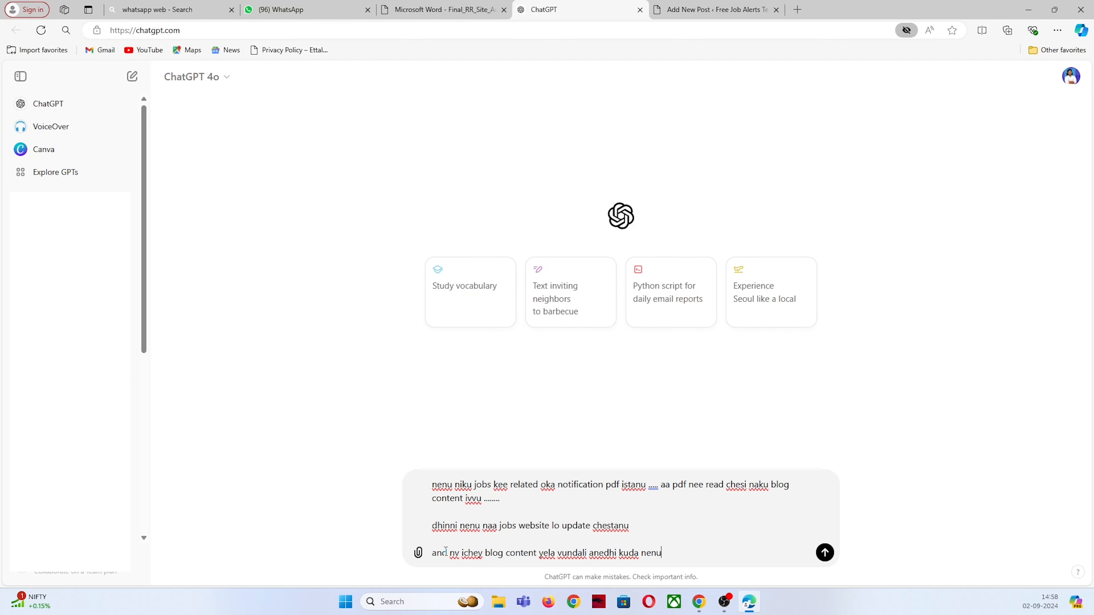
type(" reference gaa oka website")
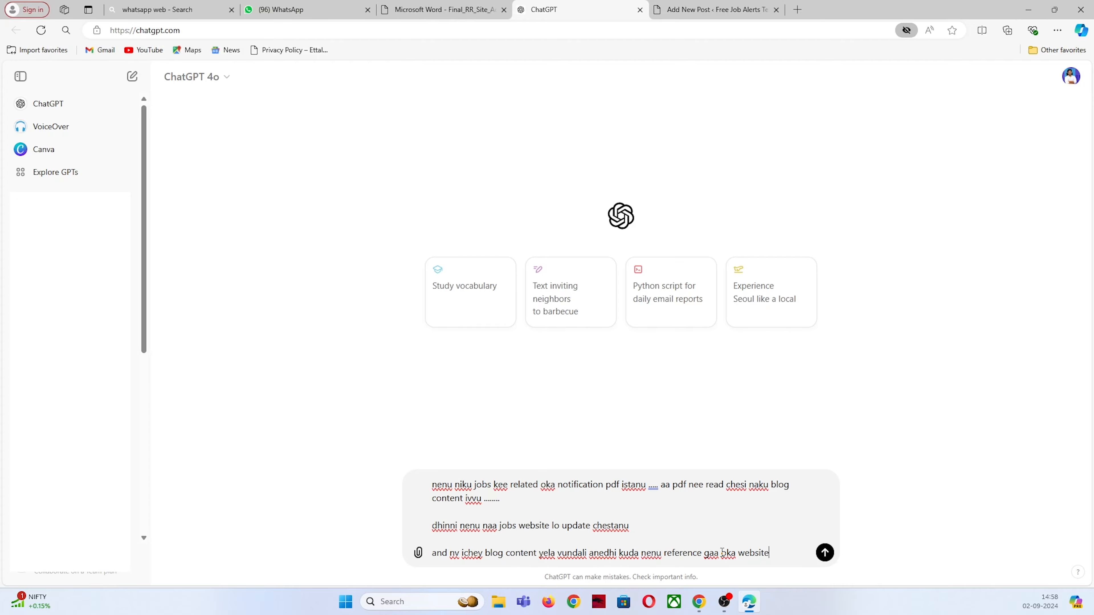
type(" link istanu chudu")
key("shift+Return")
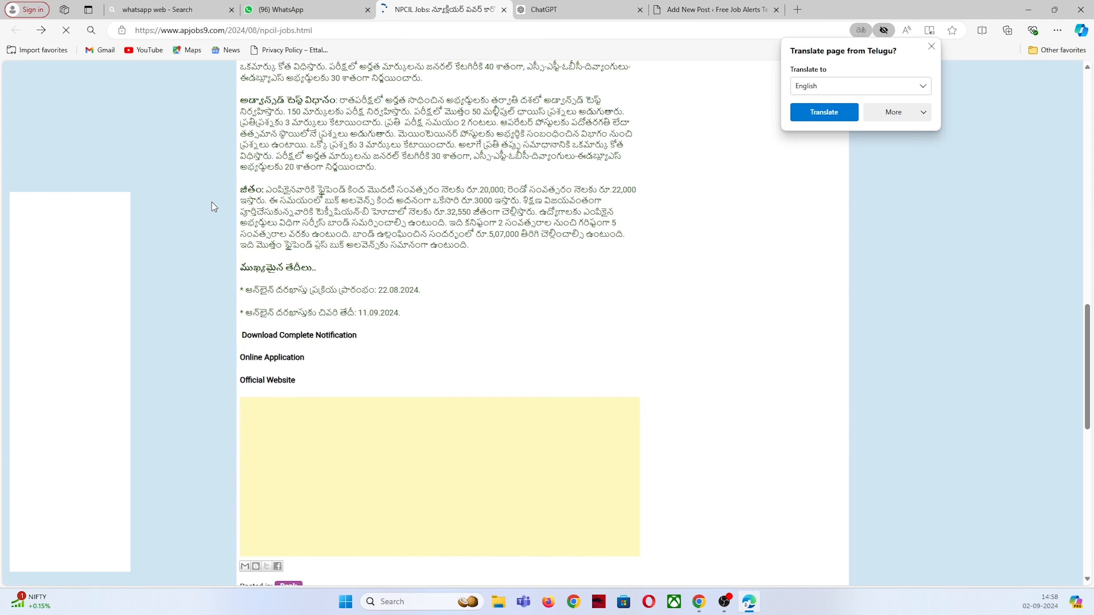
- Copy the apjobs9.com NPCIL article's address and add it to the ChatGPT prompt after "reference website link:"
scroll(212, 202, "up", 10)
right_click(249, 30)
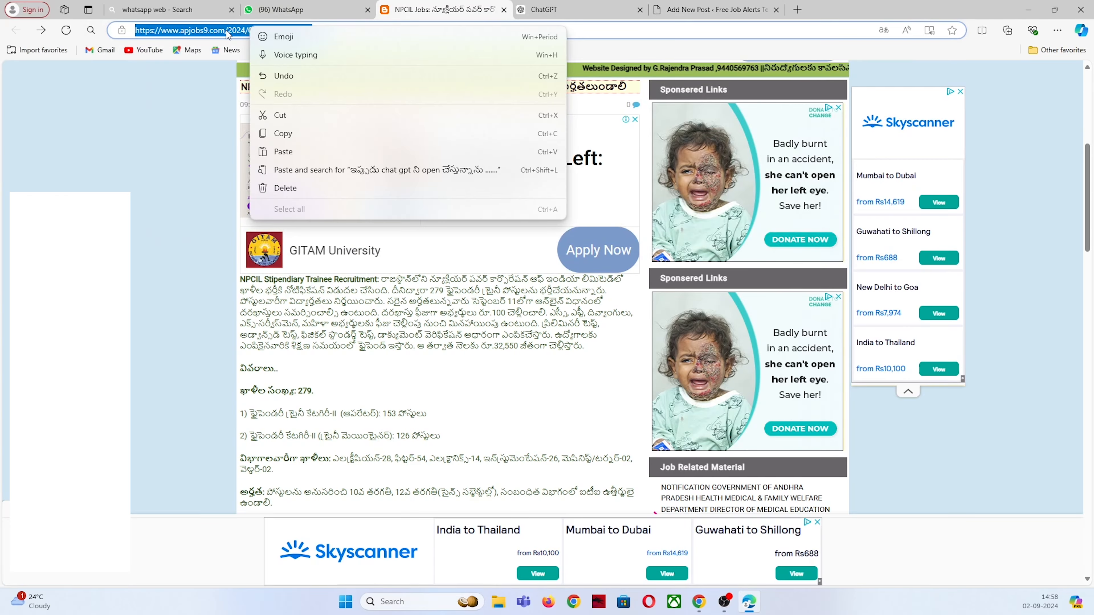
left_click(283, 133)
right_click(208, 32)
left_click(252, 137)
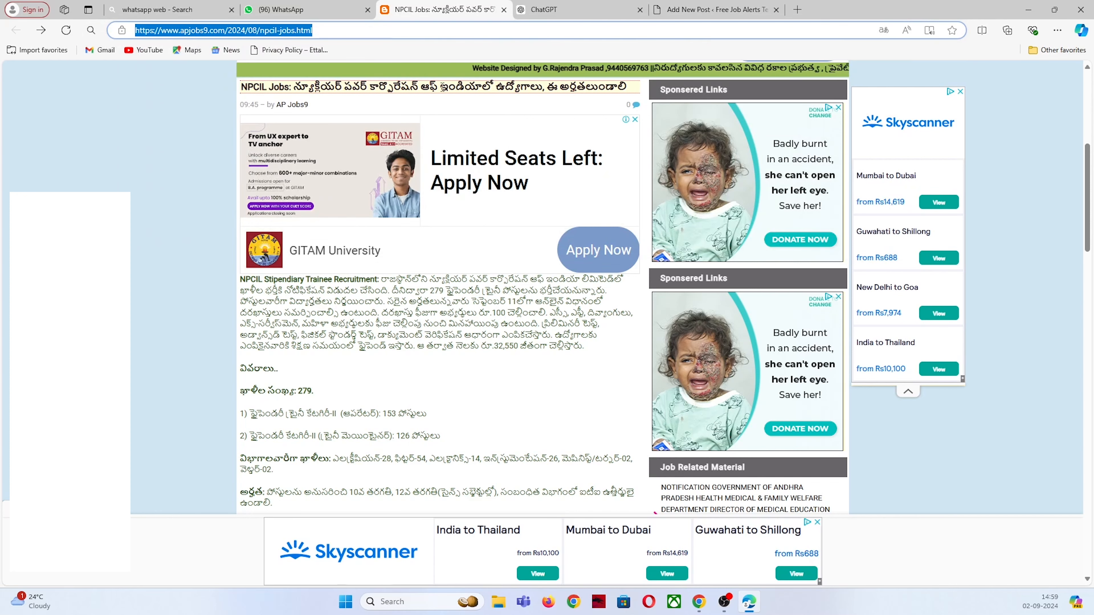
left_click(567, 6)
right_click(480, 548)
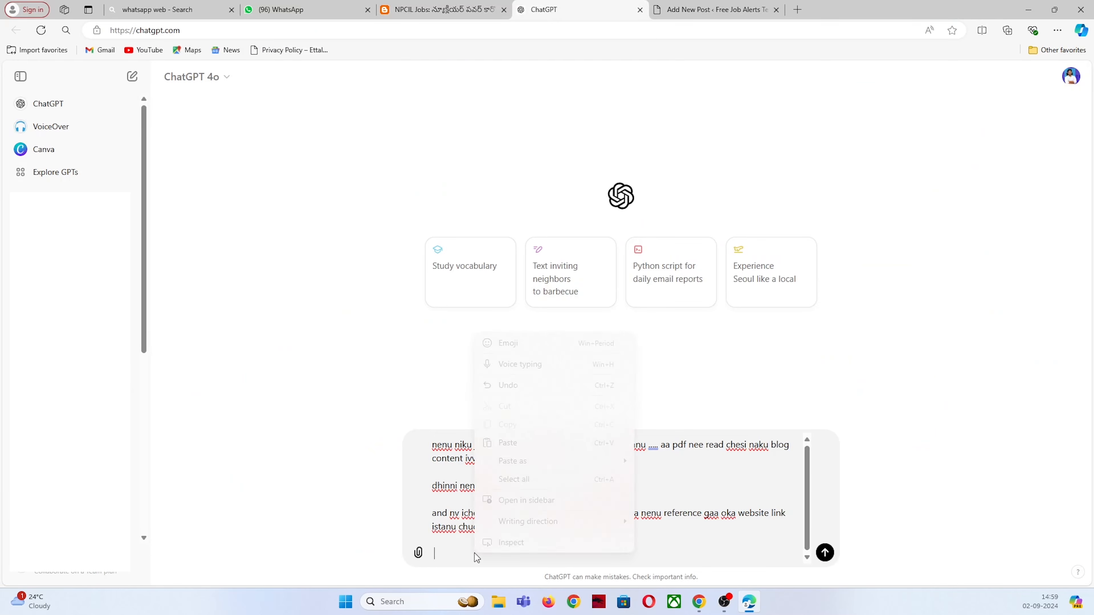
left_click(503, 442)
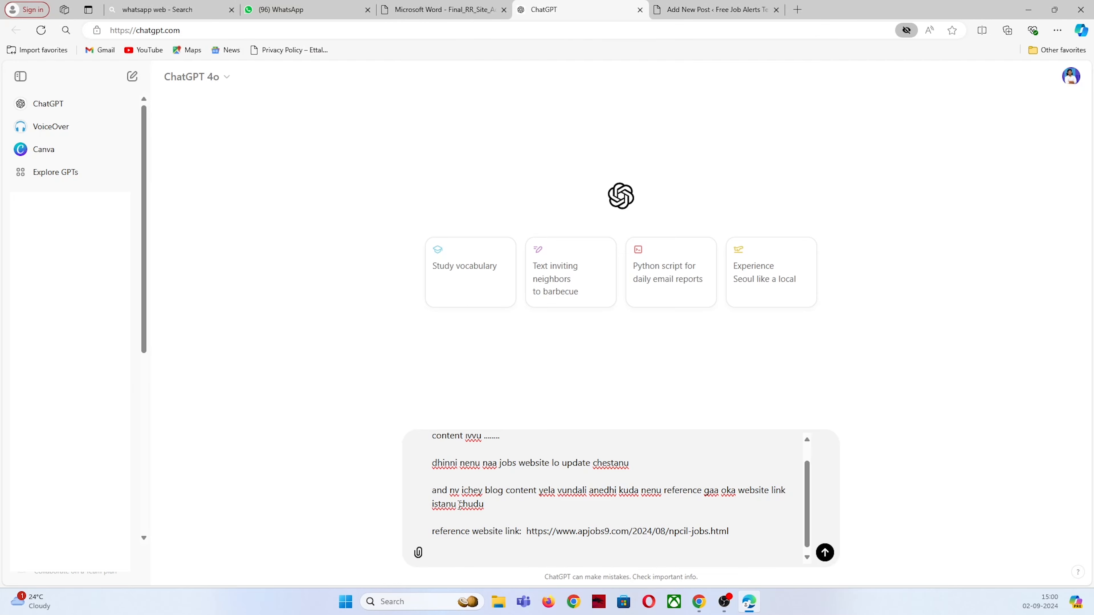
- Attach the notification file Advt (1).pdf from the computer to the ChatGPT prompt and send it
left_click(418, 552)
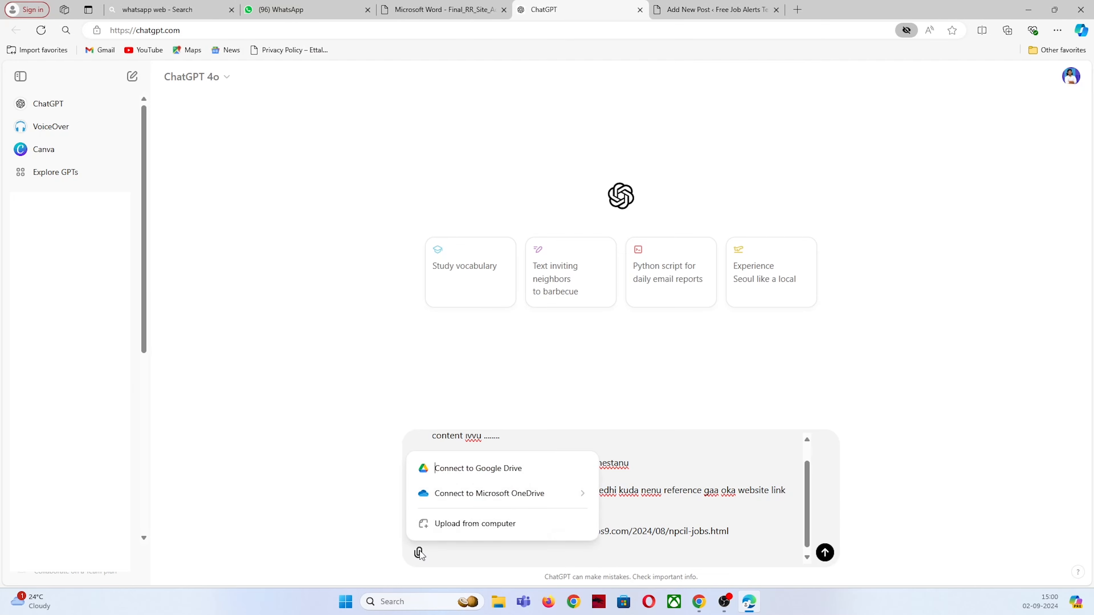
left_click(447, 523)
left_click(260, 286)
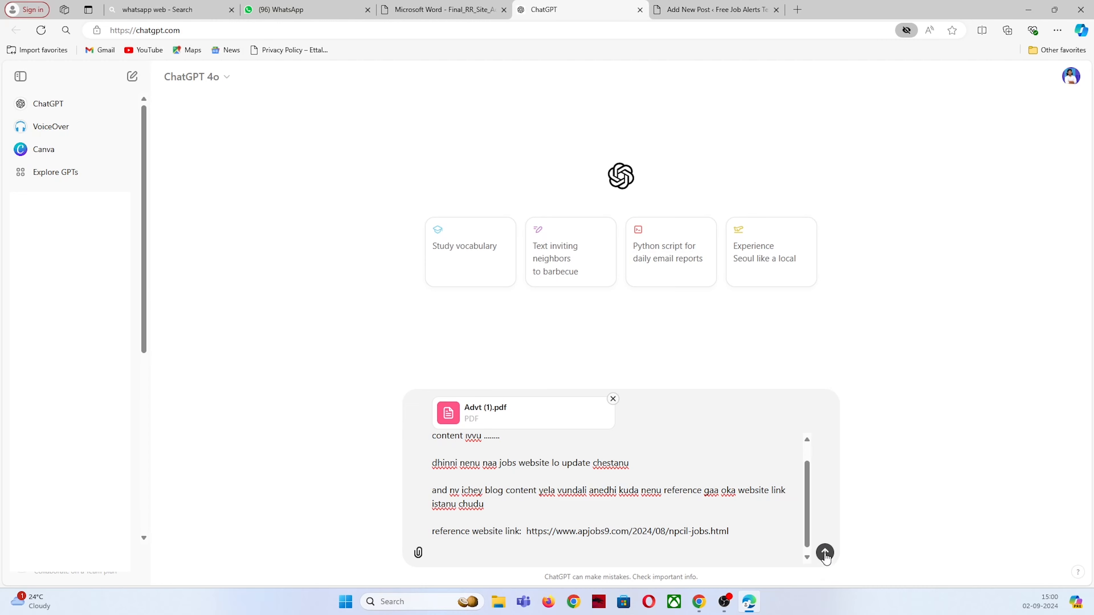
left_click(825, 553)
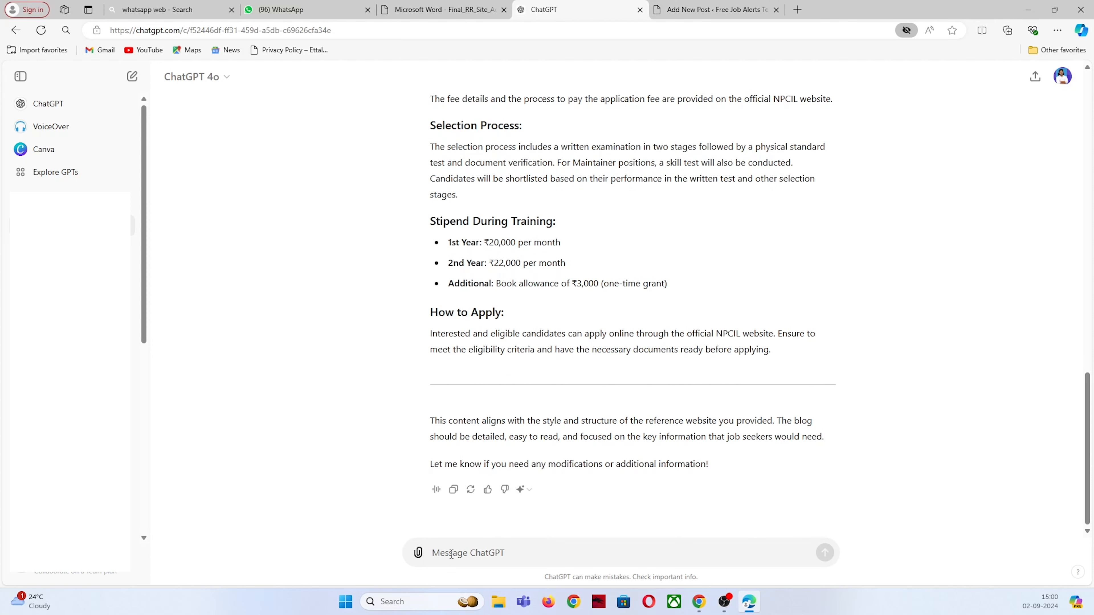
- Send the follow-up "sorry naku telugu lo kavali nv reference website nee chudu adhi and pdf nee kuda read chey" to ChatGPT
type("s")
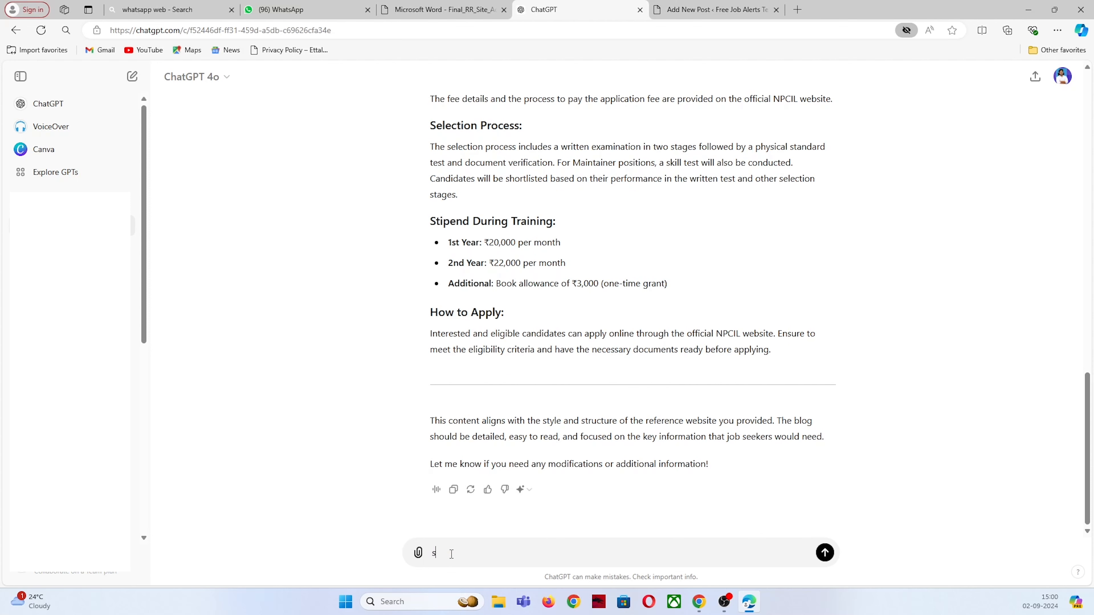
type("orry naku telugu lo kavali nv reference website nee chudu adhi and pdf nee kuda read chey")
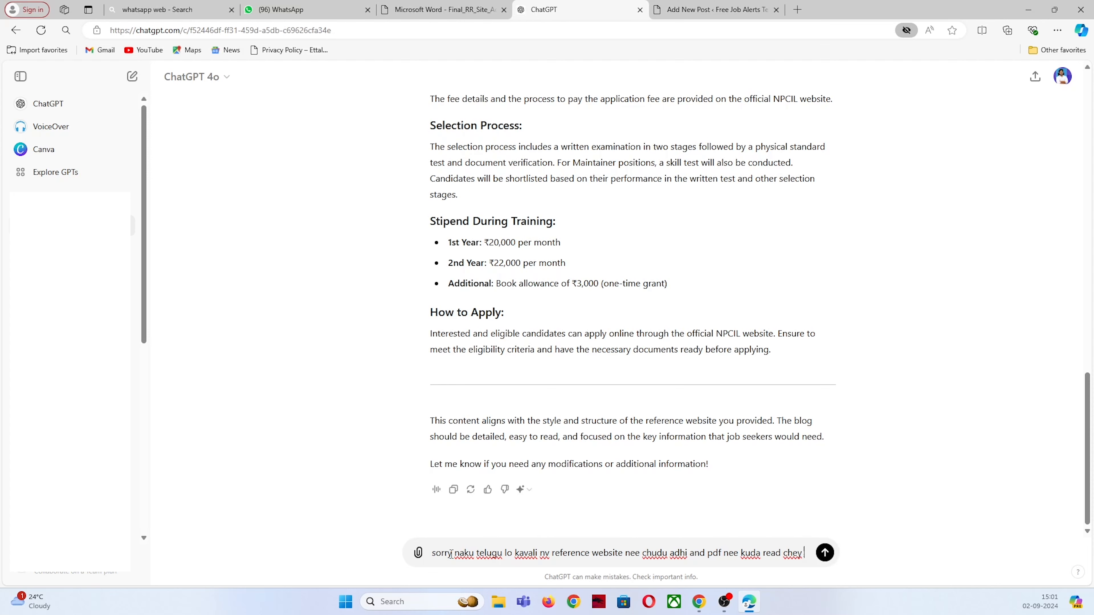
key("Return")
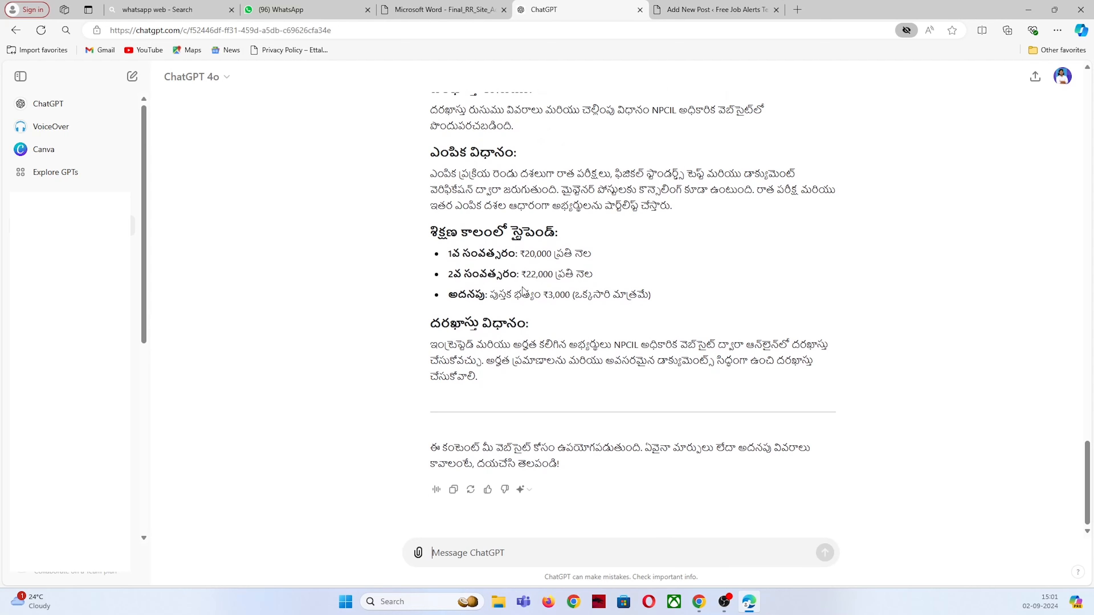
- Compare ChatGPT's Telugu NPCIL blog content with the apjobs9.com article, highlighting the answer's introductory paragraph
scroll(508, 268, "up", 7)
scroll(508, 268, "up", 7)
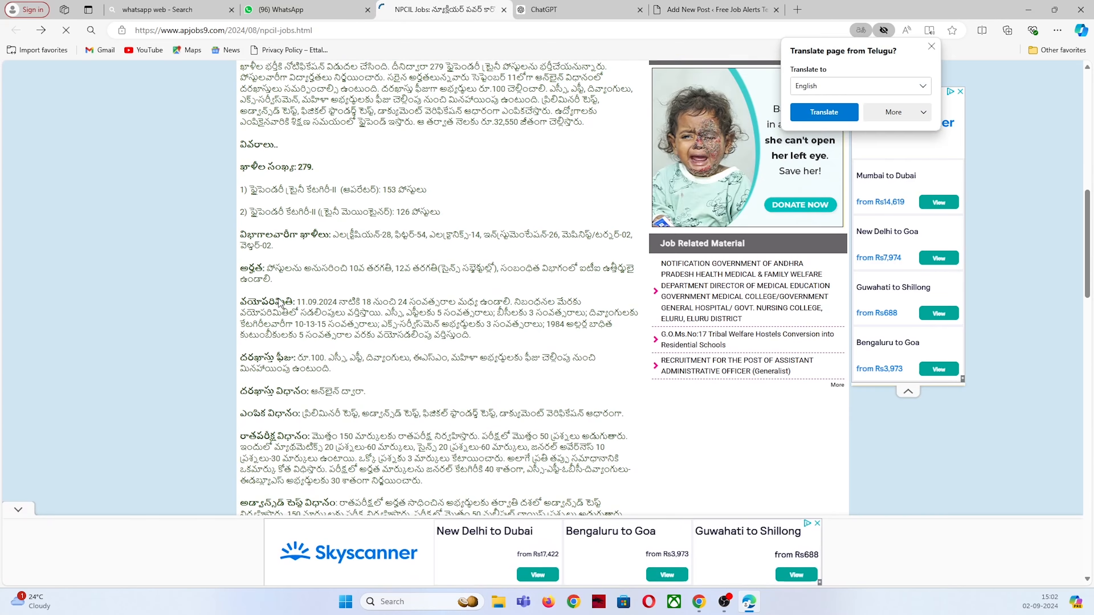
scroll(449, 291, "up", 5)
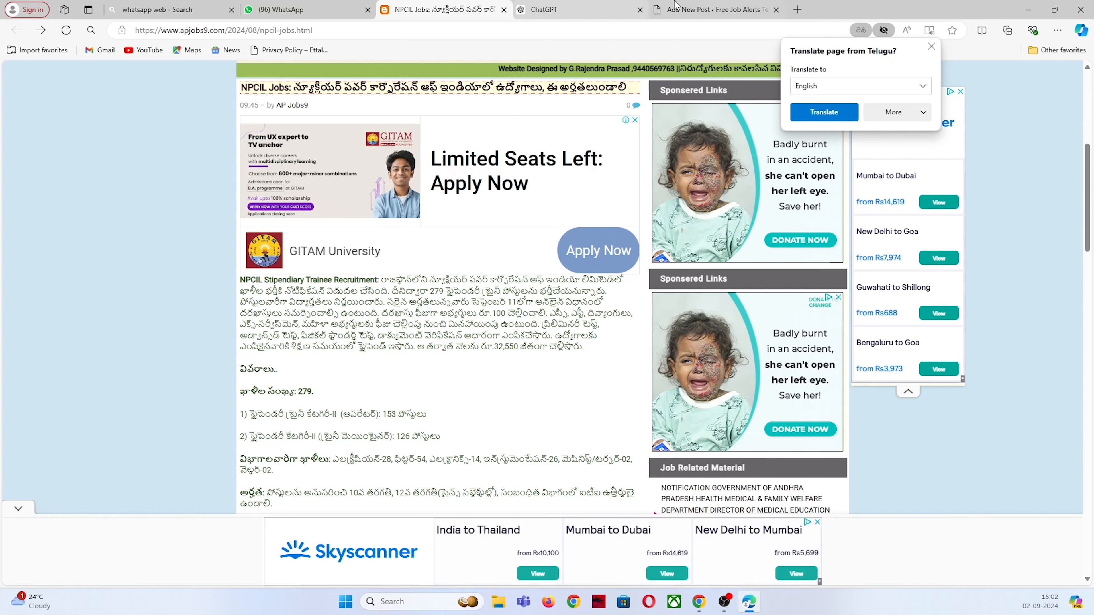
left_click(582, 5)
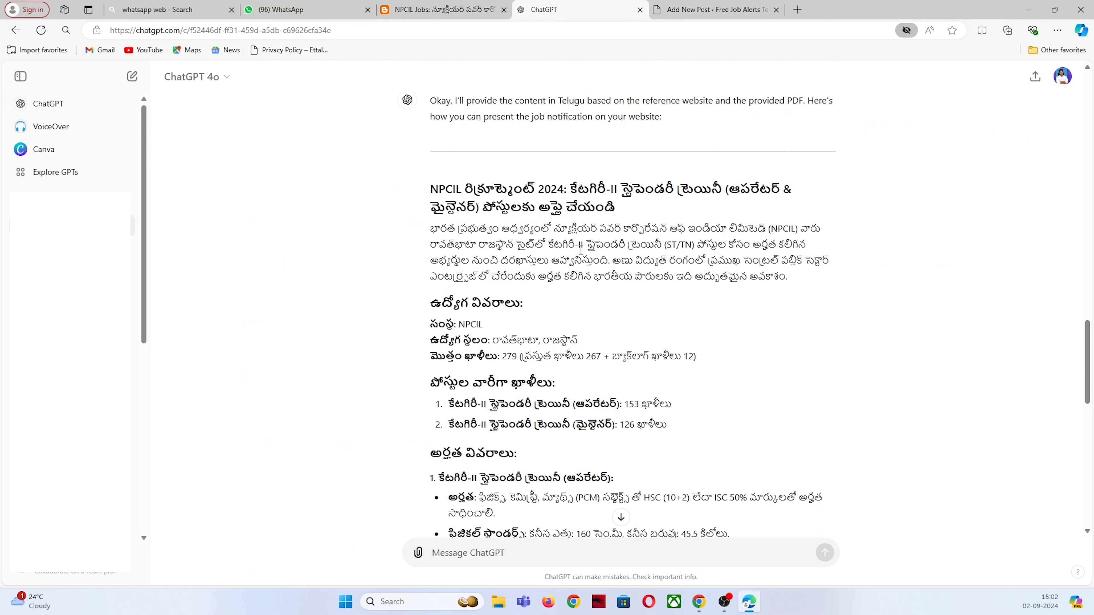
triple_click(736, 245)
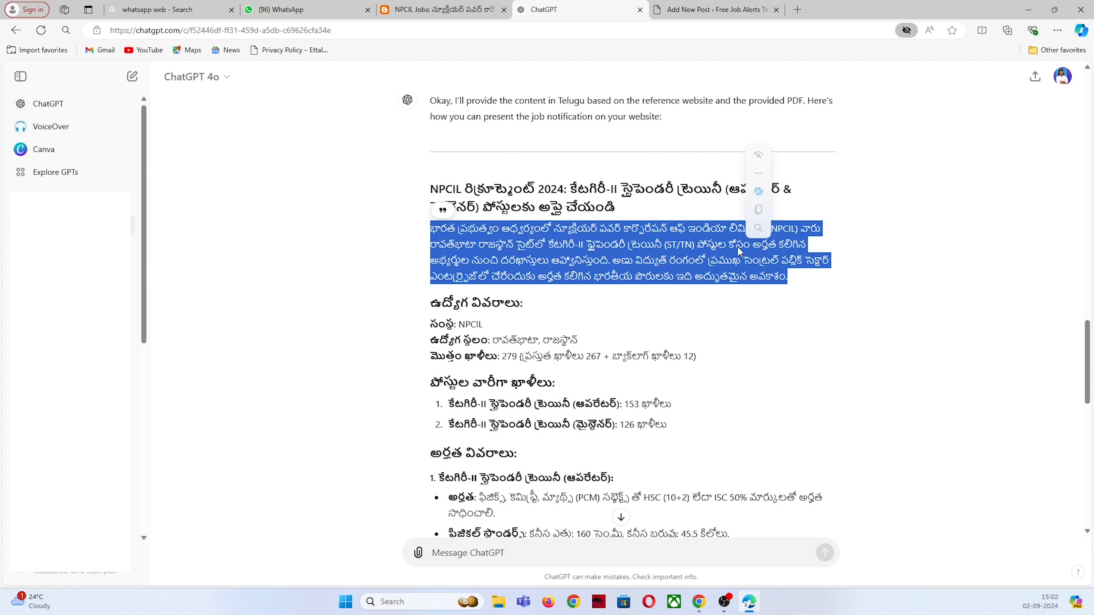
left_click(716, 281)
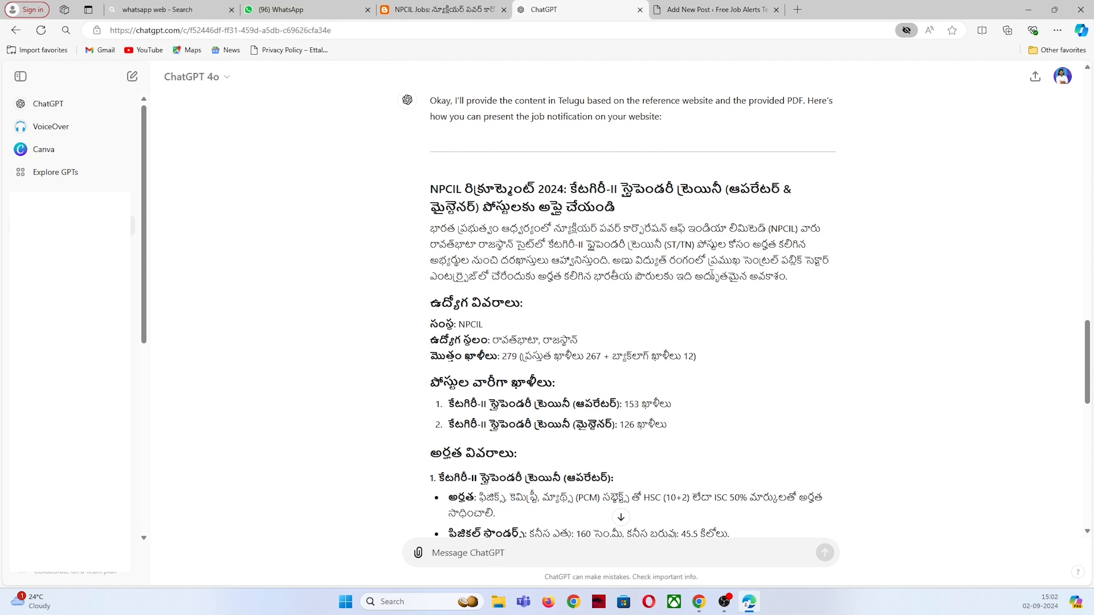
scroll(445, 299, "down", 1)
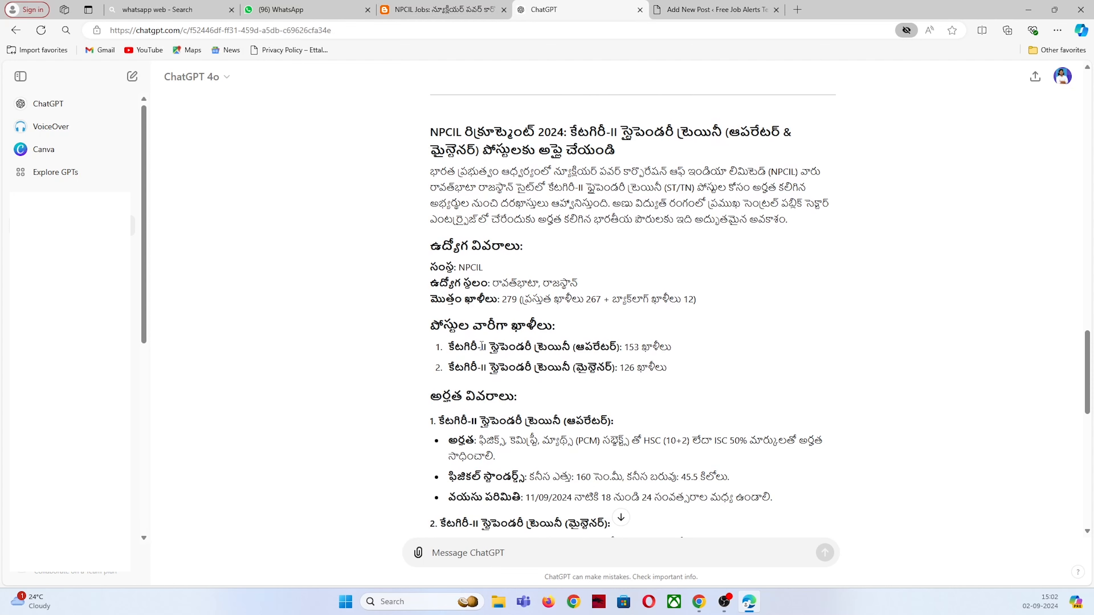
- Review ChatGPT's Telugu NPCIL article from the introduction through the vacancies, qualifications, important dates and selection process
scroll(501, 342, "down", 3)
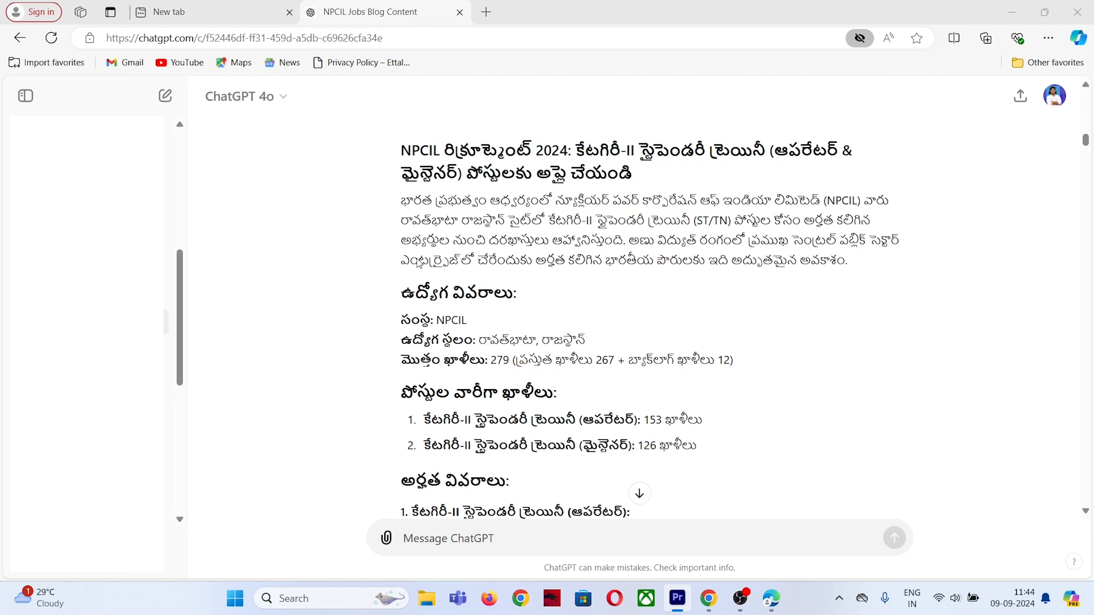
left_click_drag(400, 200, 848, 260)
left_click(360, 362)
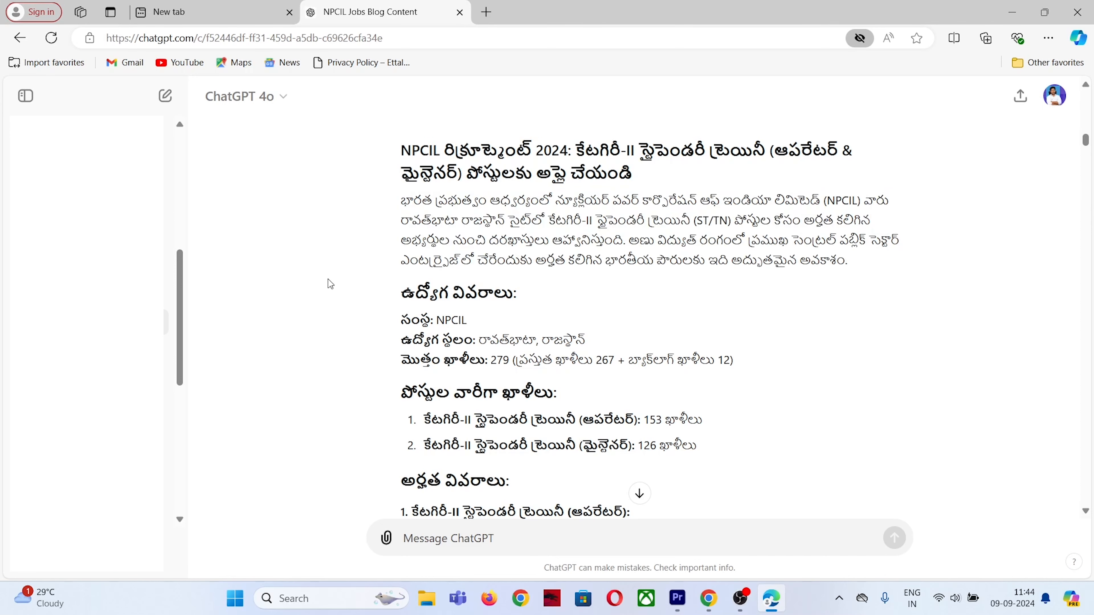
scroll(376, 372, "down", 10)
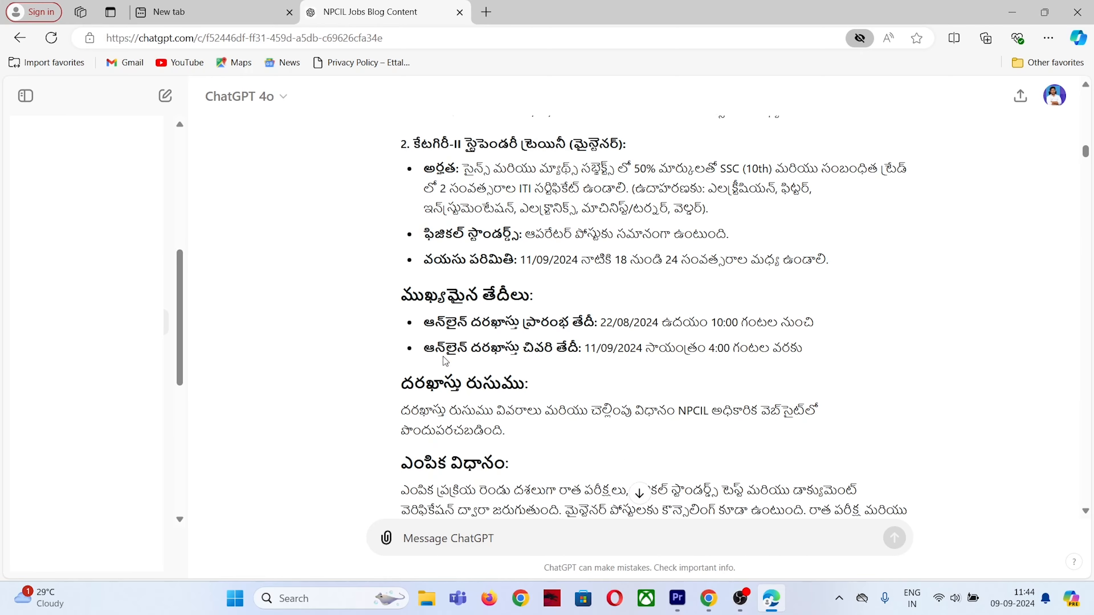
scroll(327, 345, "up", 10)
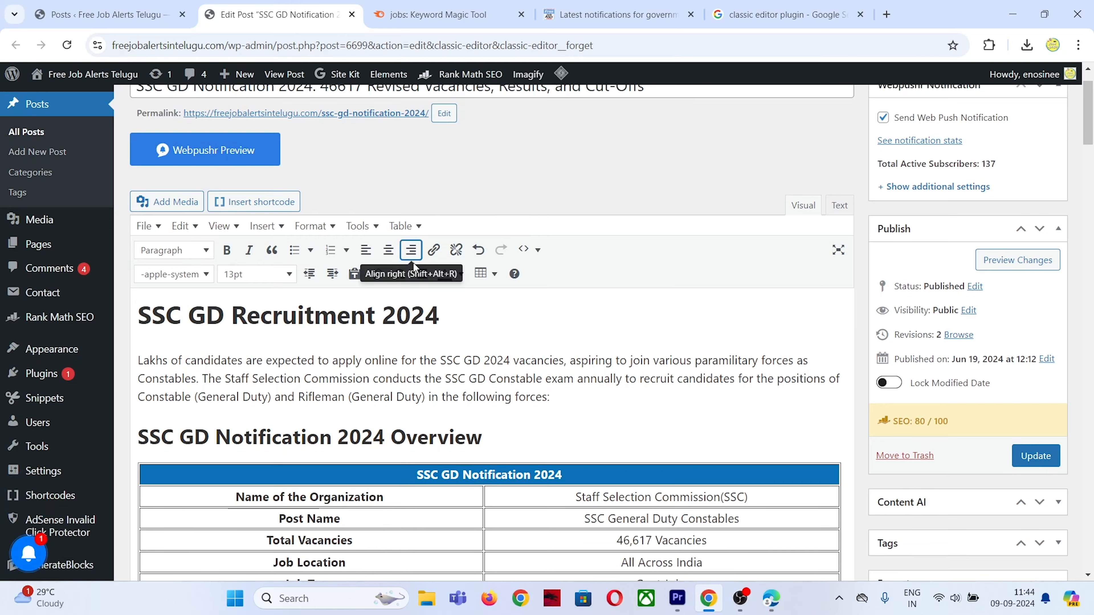
- Look through the whole SSC GD Notification 2024 post in the WordPress editor as a sample of article structure
scroll(417, 375, "down", 10)
scroll(417, 375, "down", 15)
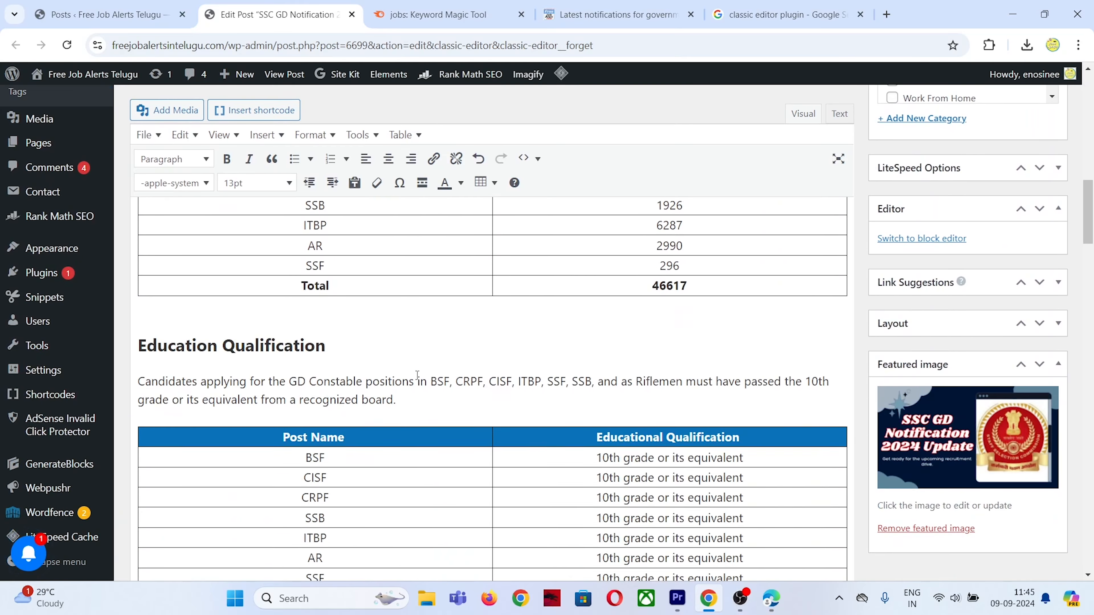
scroll(417, 378, "down", 10)
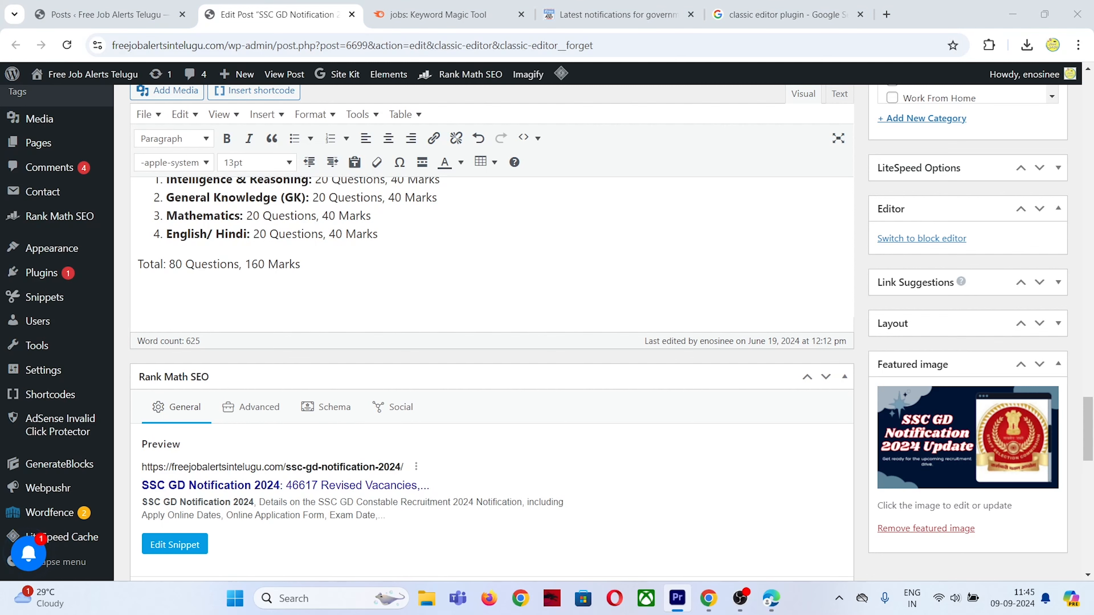
scroll(266, 306, "up", 12)
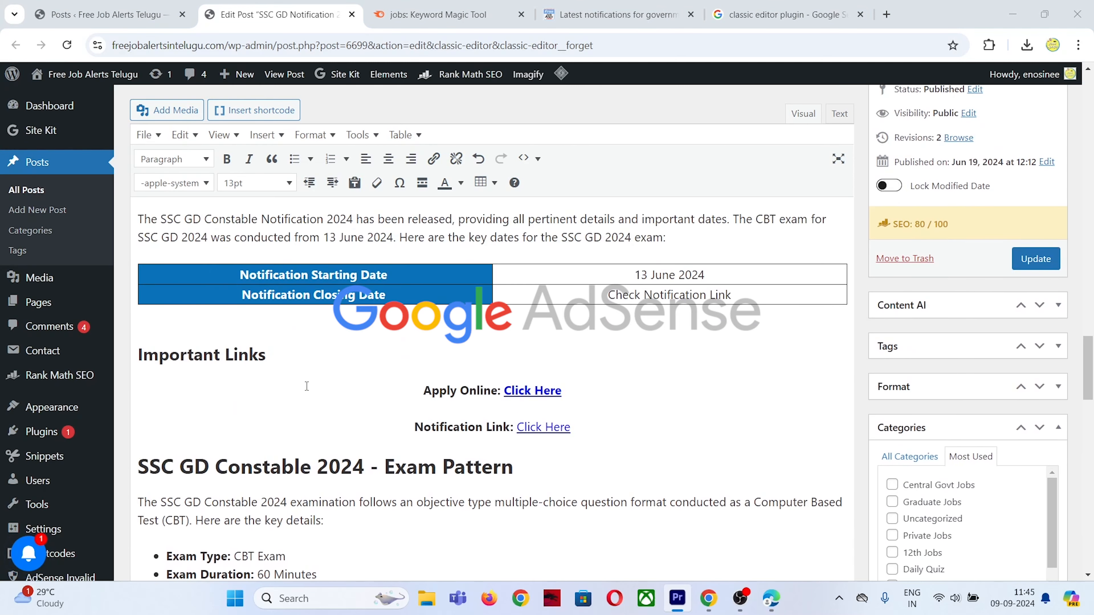
scroll(328, 342, "up", 5)
scroll(328, 343, "up", 10)
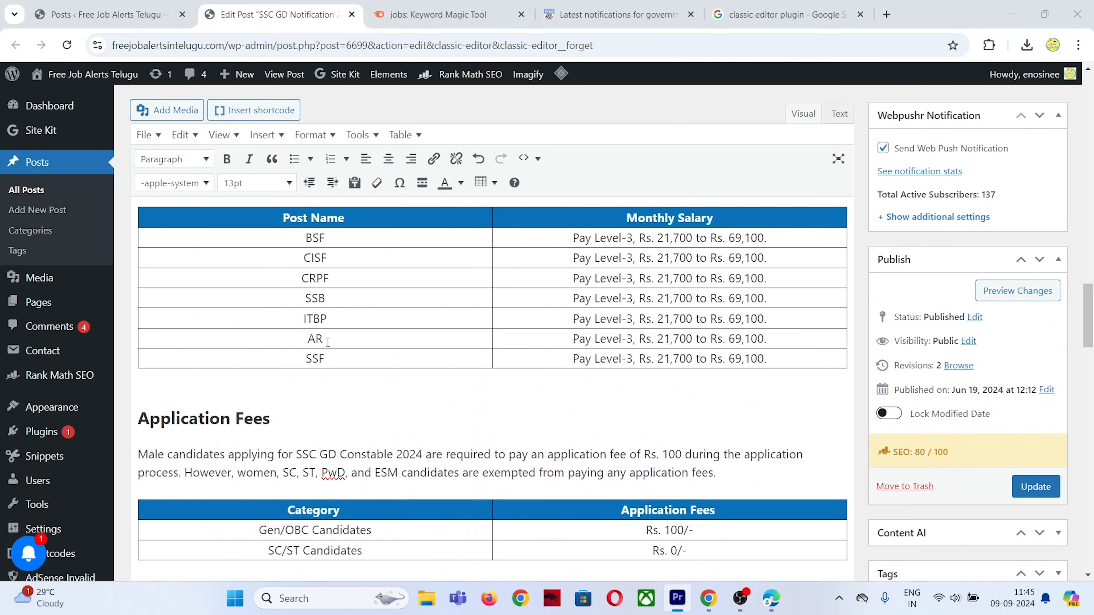
scroll(328, 342, "up", 10)
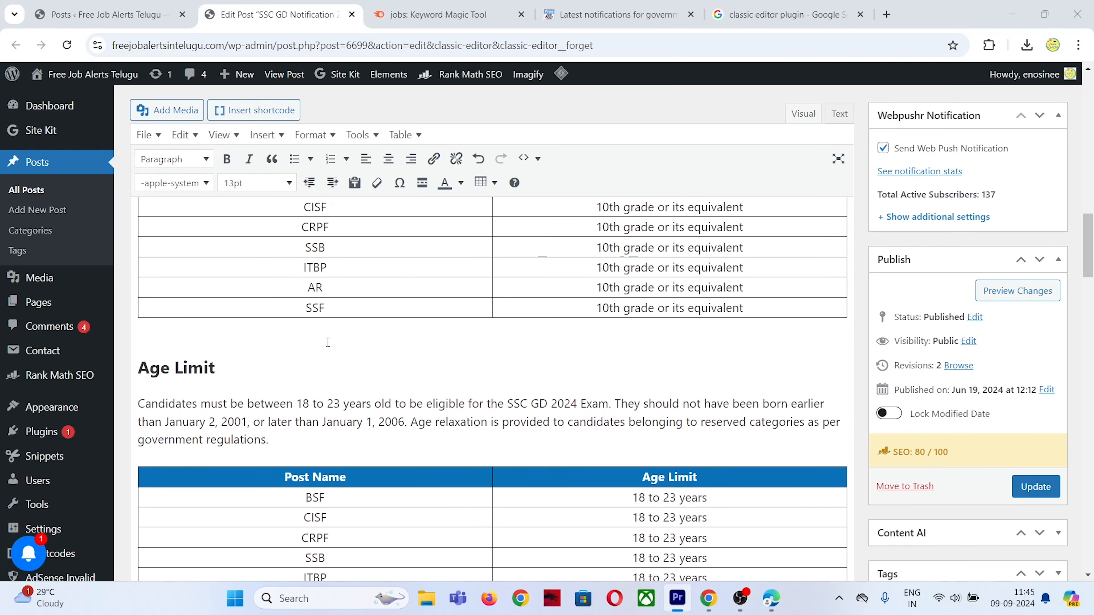
scroll(328, 342, "up", 10)
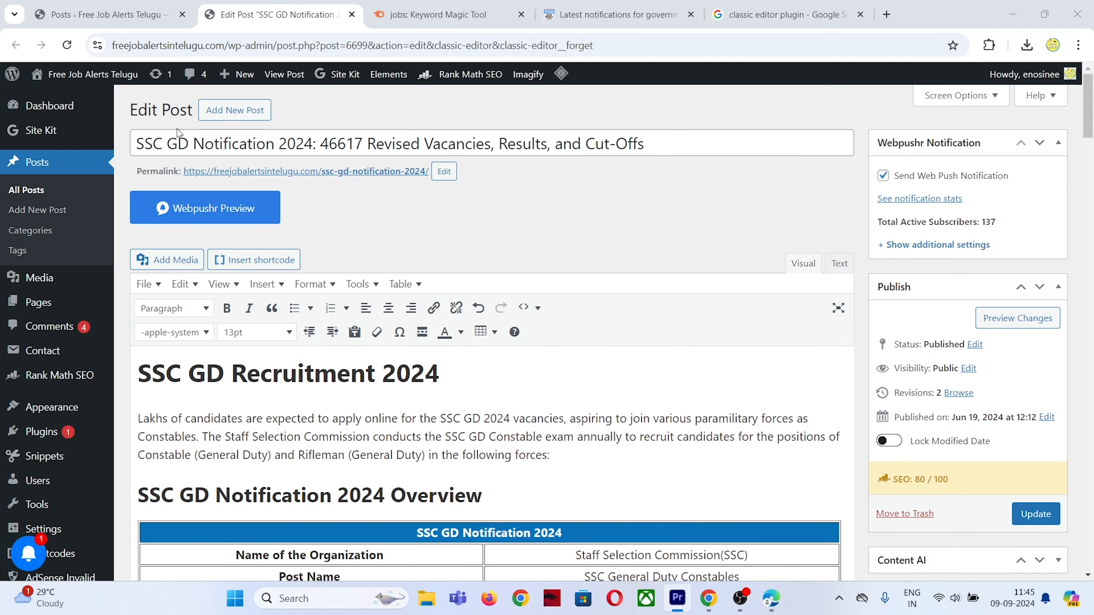
- Examine the SSC GD post's title, opening heading and introductory paragraph, highlighting each of them
left_click_drag(139, 146, 680, 141)
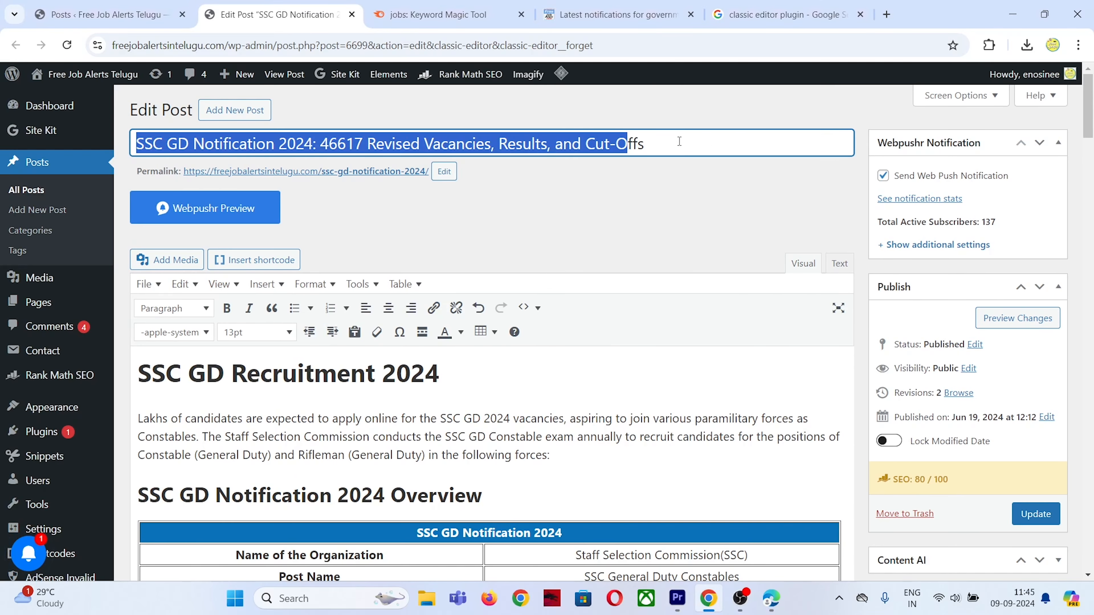
left_click(555, 384)
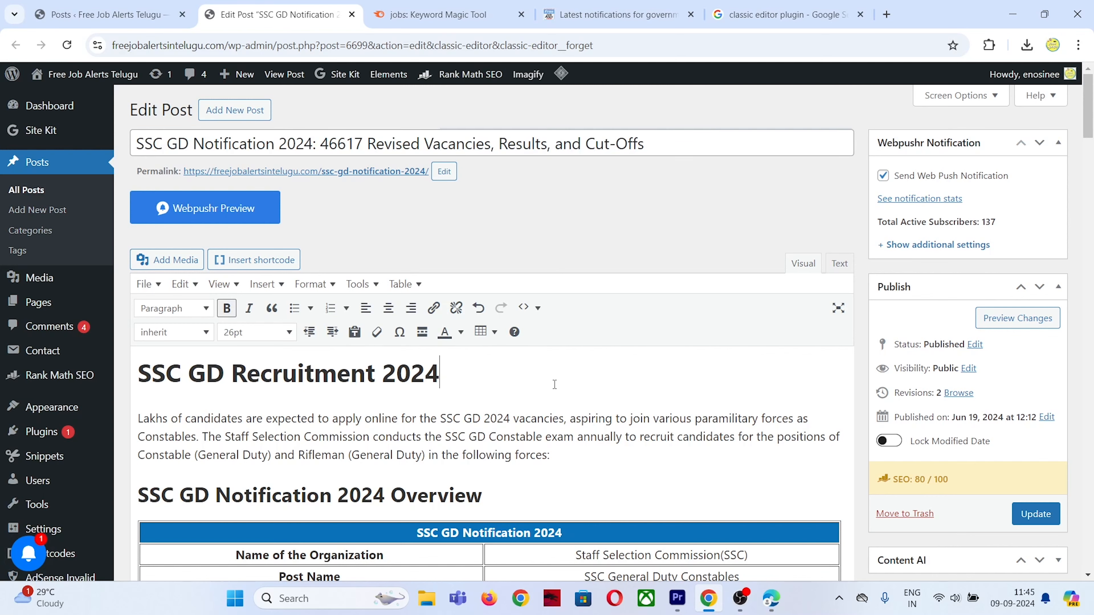
scroll(555, 384, "down", 1)
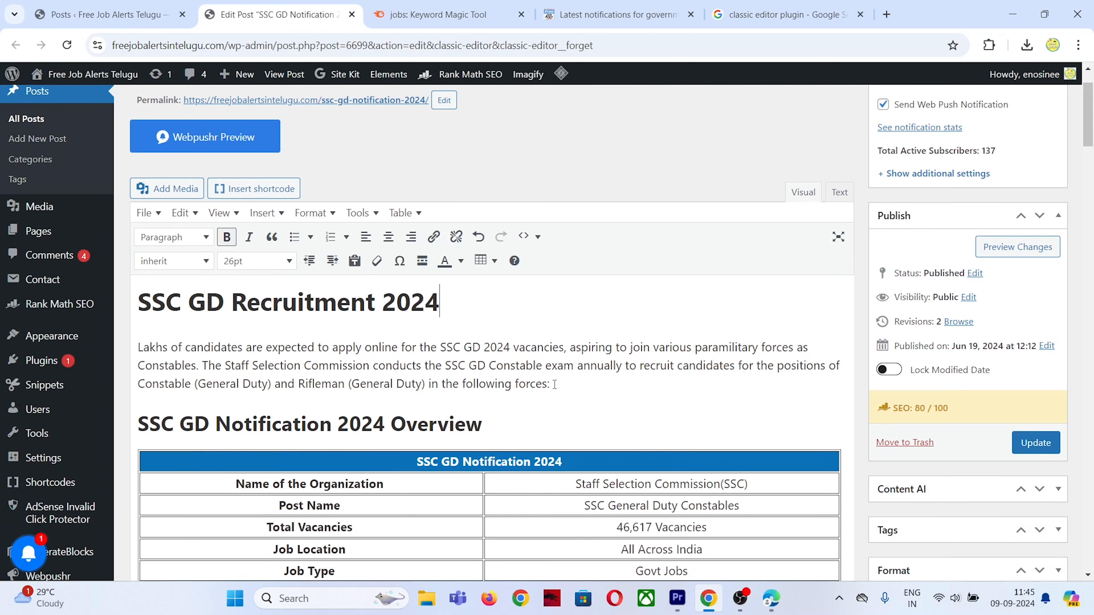
scroll(555, 384, "down", 1)
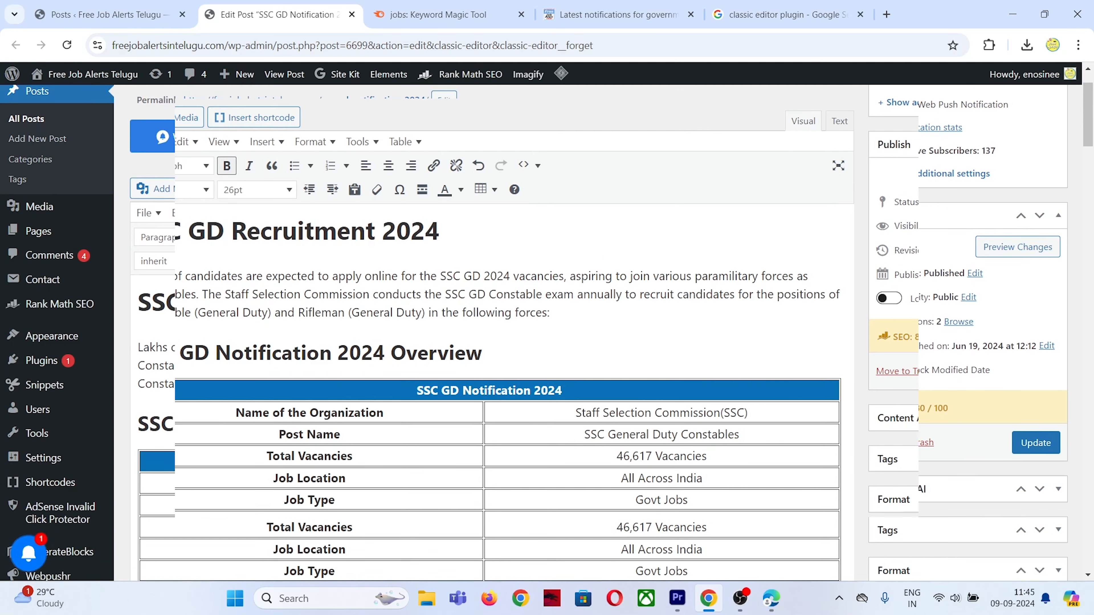
left_click_drag(139, 231, 602, 314)
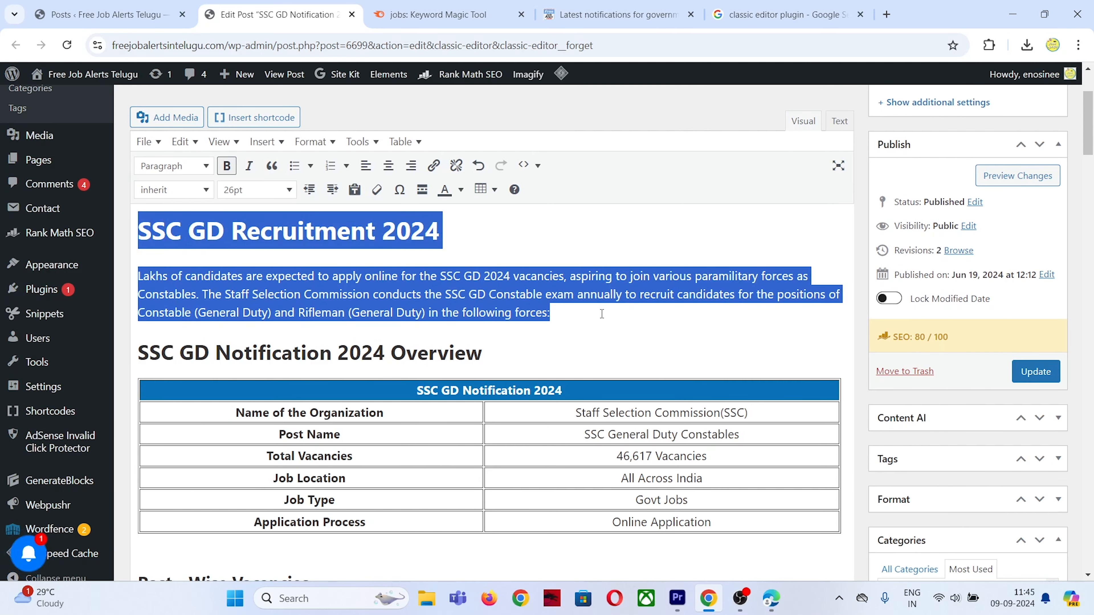
left_click(552, 307)
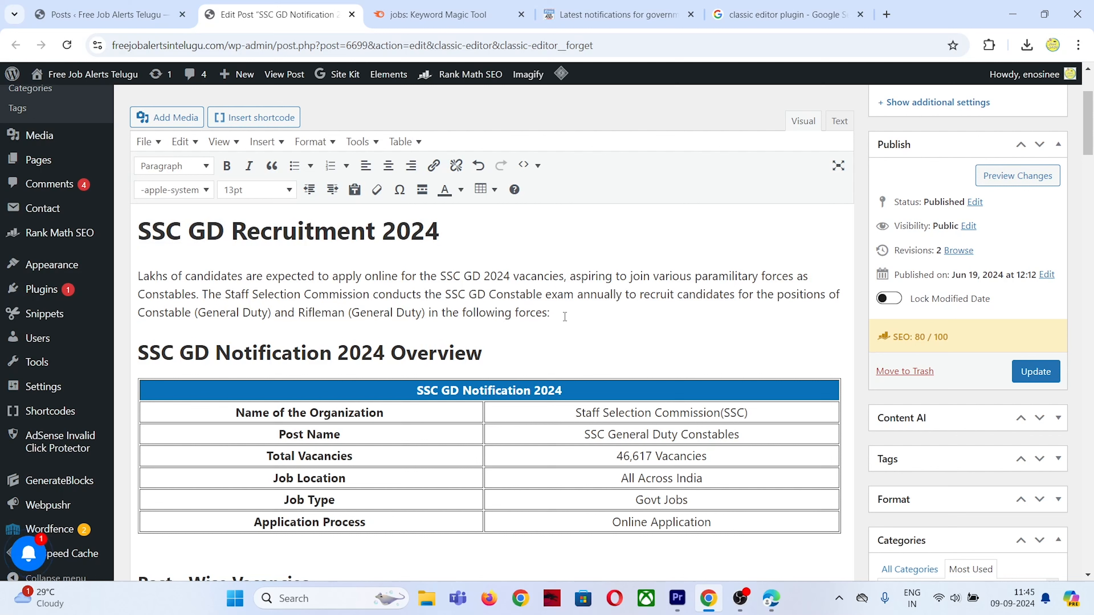
left_click_drag(565, 317, 254, 283)
left_click_drag(191, 270, 135, 269)
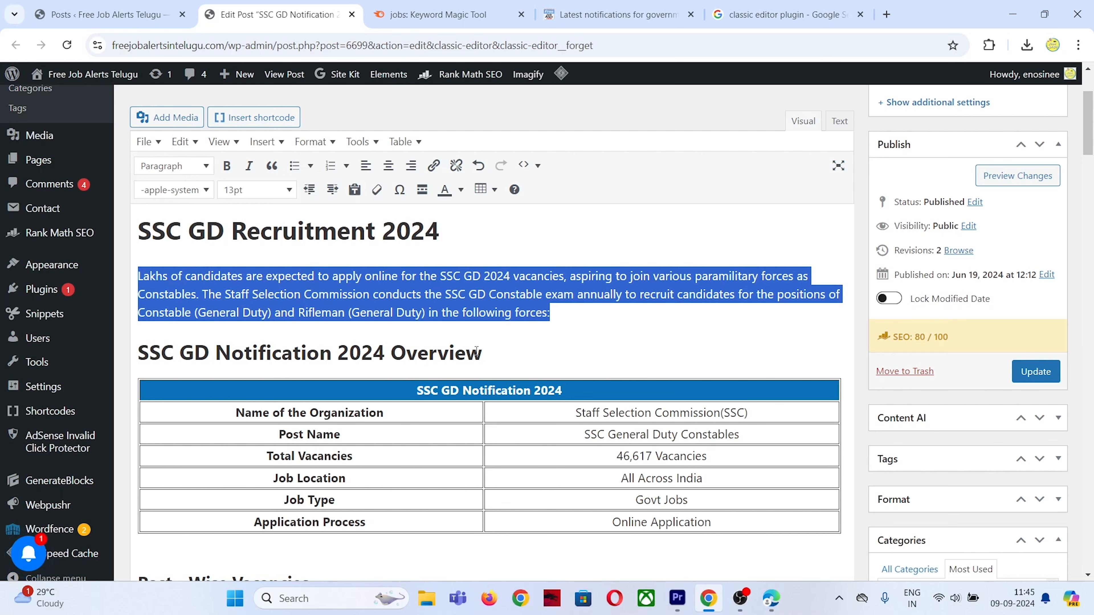
- Highlight the SSC GD Notification 2024 Overview heading and its table to examine the overview section
left_click_drag(478, 353, 187, 354)
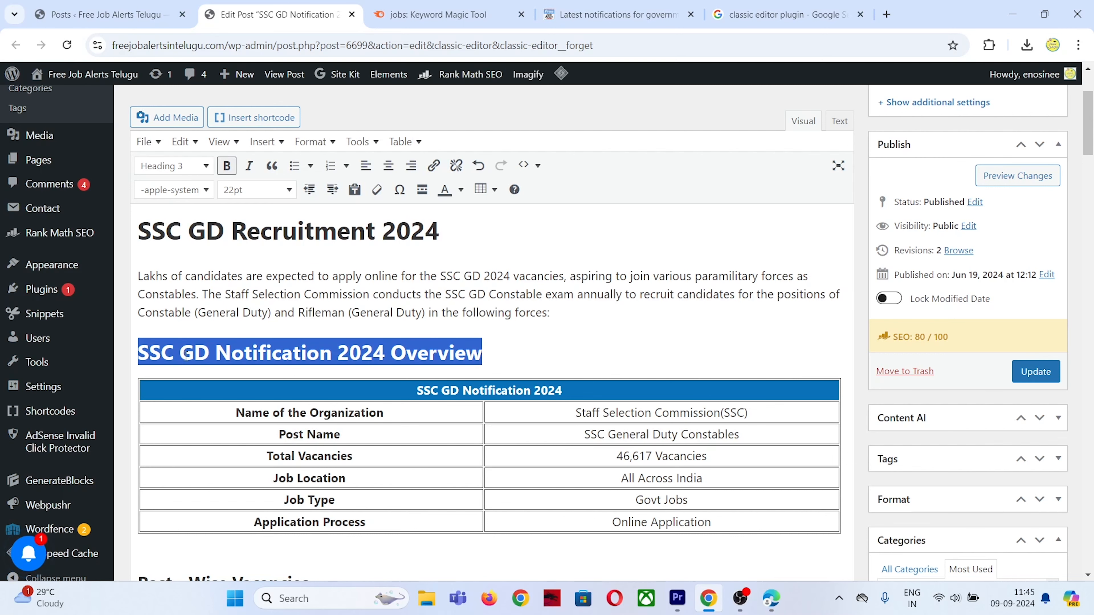
scroll(186, 354, "down", 3)
left_click_drag(236, 271, 723, 381)
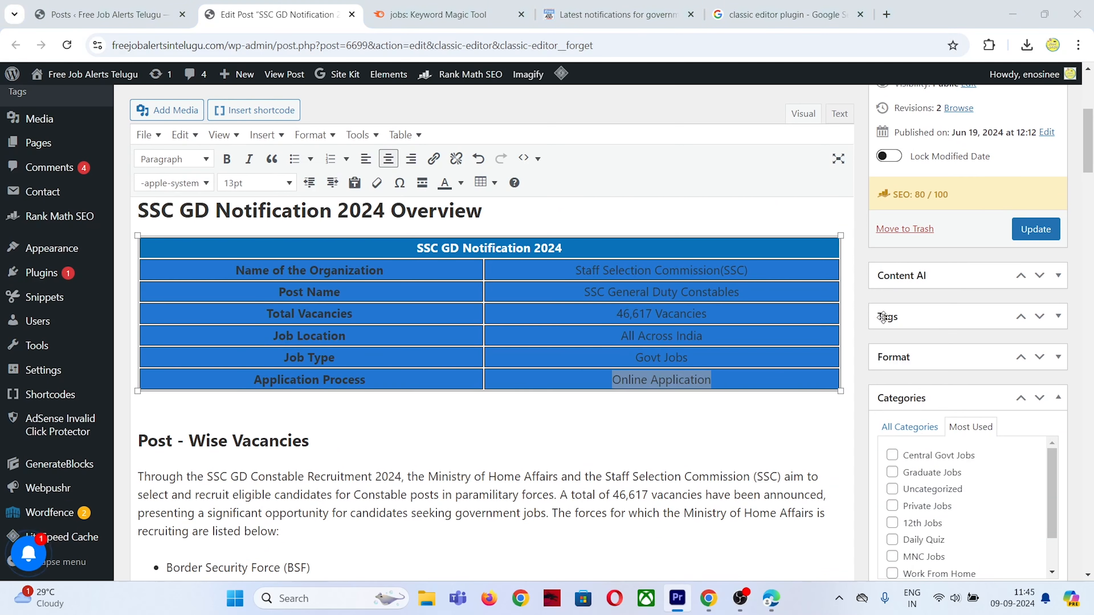
left_click(217, 335)
- Examine the Post - Wise Vacancies section, highlighting its heading and introductory paragraph and viewing the vacancies table
scroll(216, 336, "down", 3)
left_click_drag(311, 298, 139, 298)
scroll(464, 381, "down", 5)
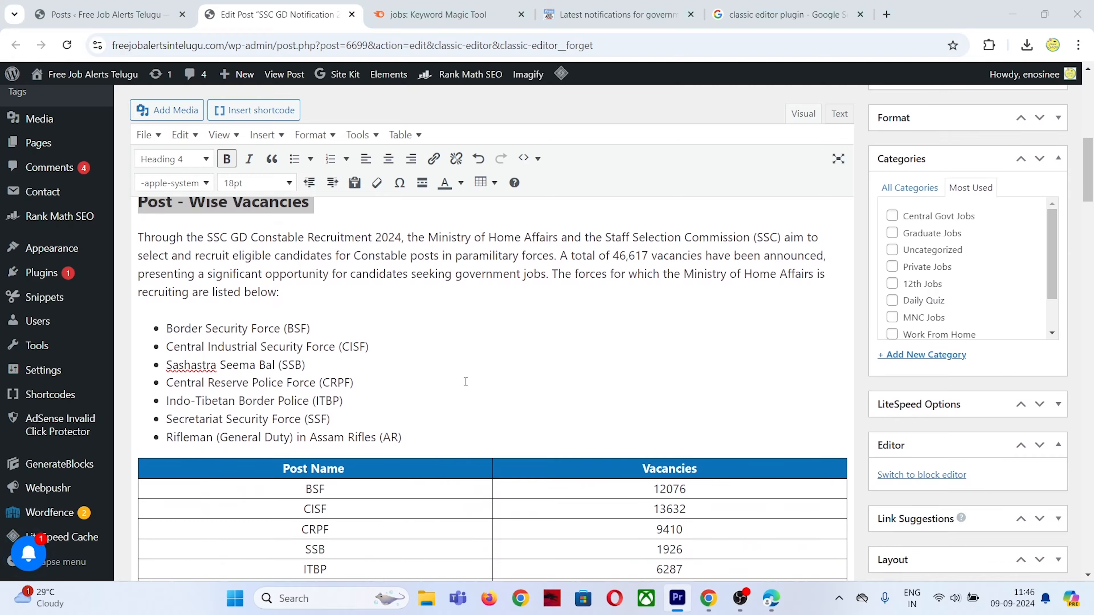
scroll(449, 380, "down", 2)
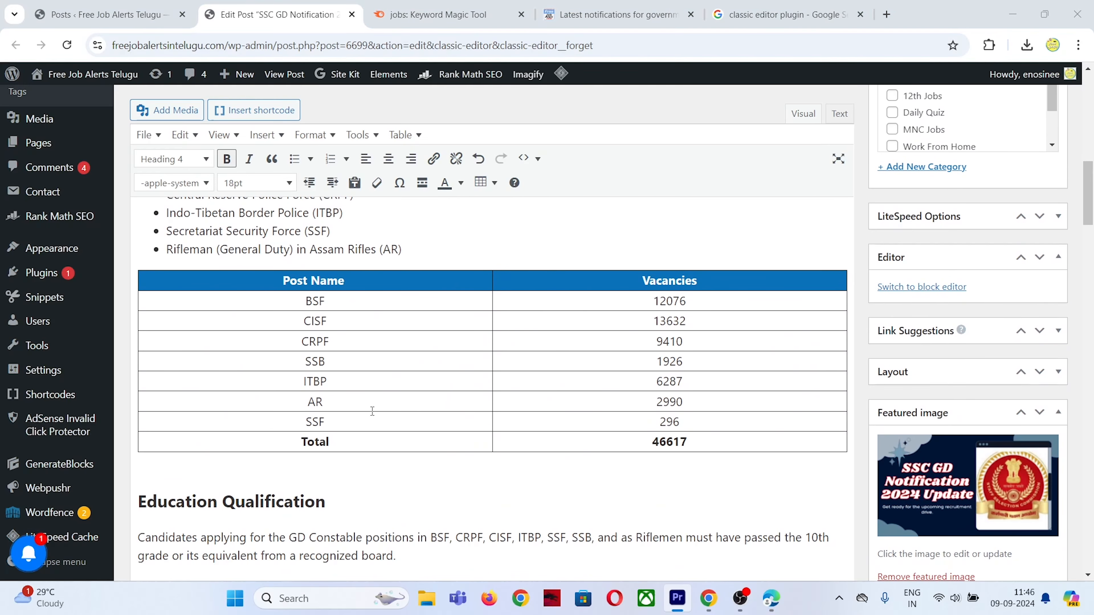
scroll(400, 359, "up", 5)
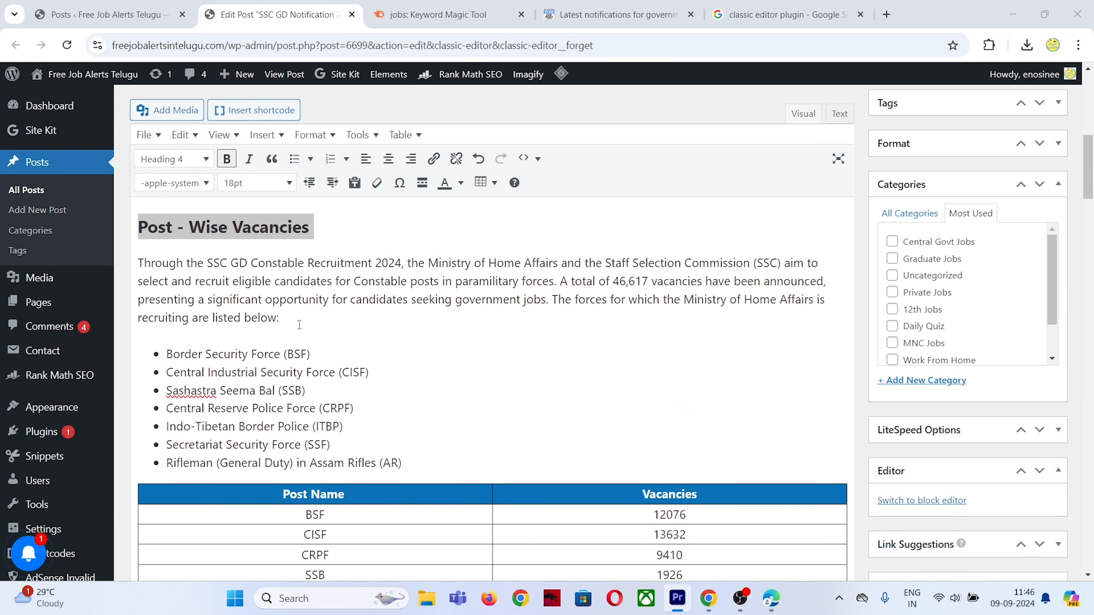
left_click_drag(300, 325, 109, 270)
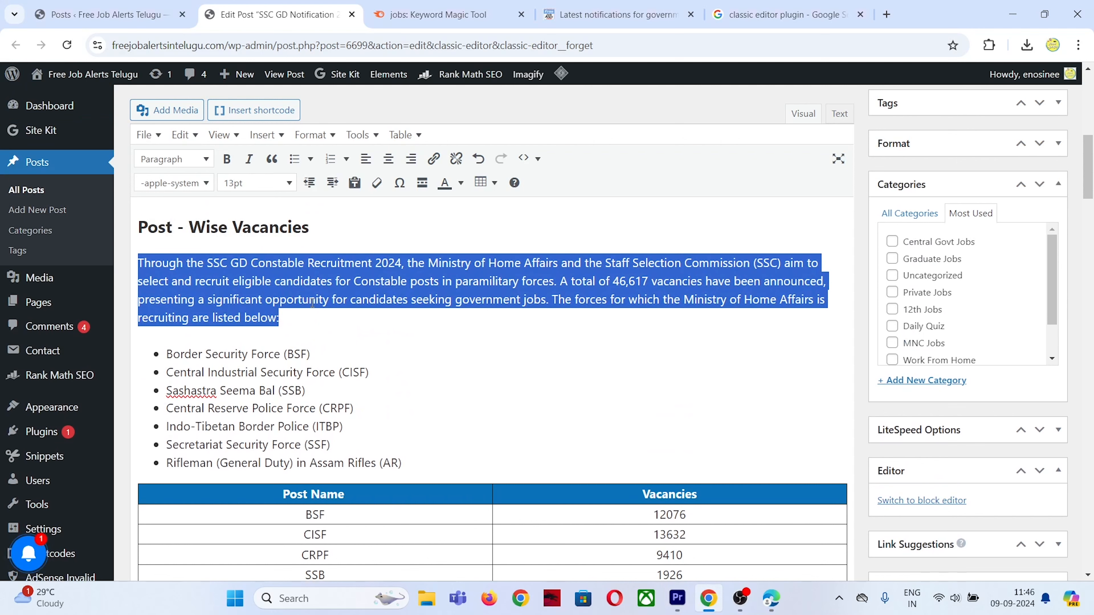
left_click(320, 318)
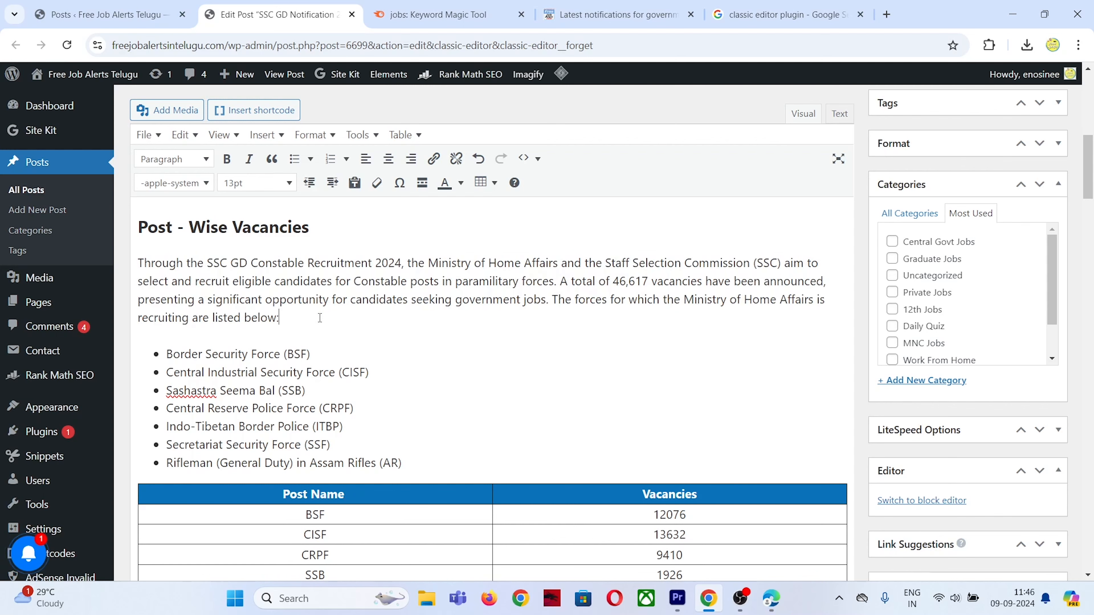
- Examine the Education Qualification, Age Limit, Monthly Salary and Application Fees sections, highlighting the salary and fees headings
scroll(642, 375, "down", 10)
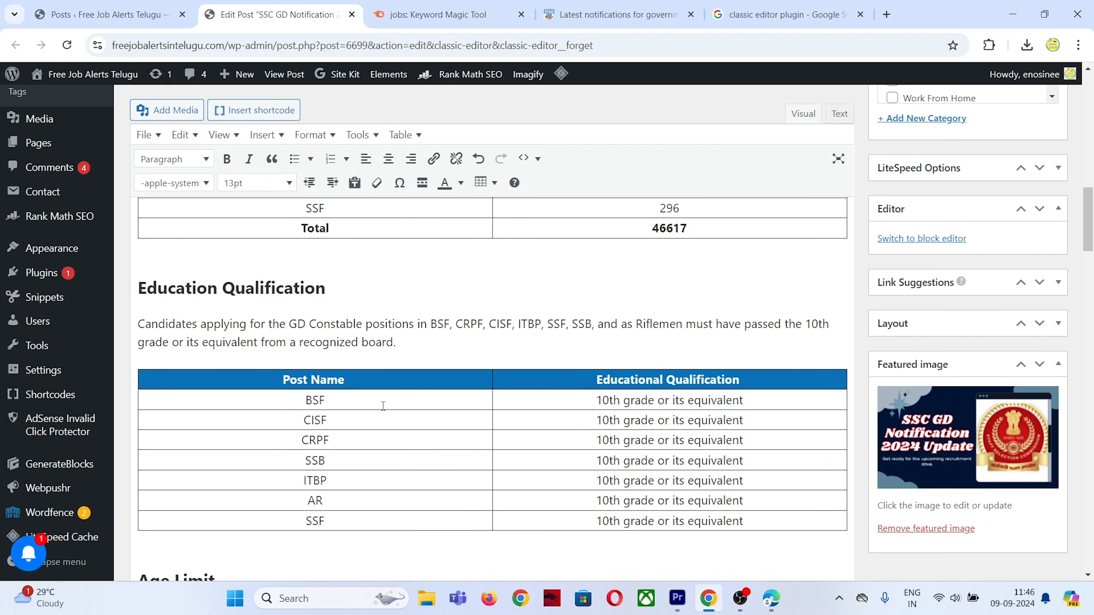
left_click_drag(383, 406, 725, 518)
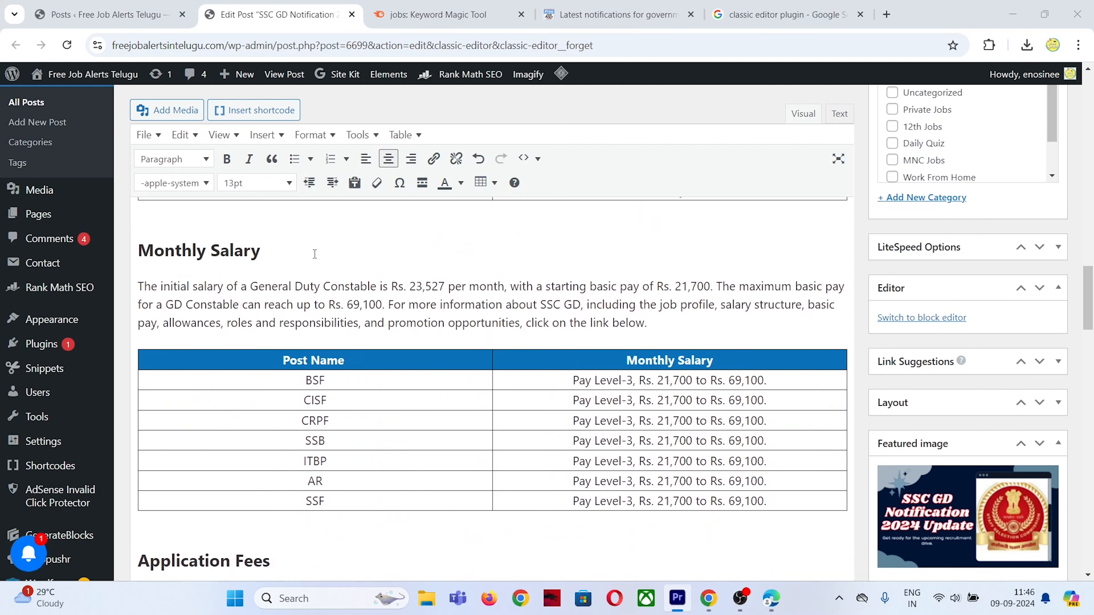
left_click_drag(314, 254, 137, 254)
scroll(383, 364, "up", 10)
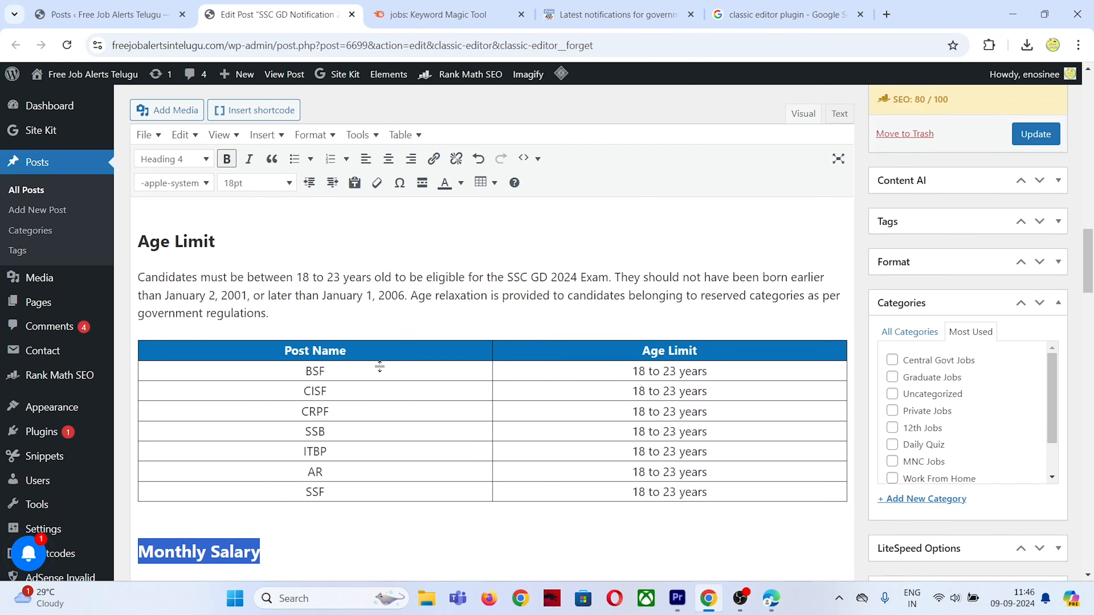
left_click_drag(256, 367, 137, 368)
left_click_drag(270, 276, 138, 269)
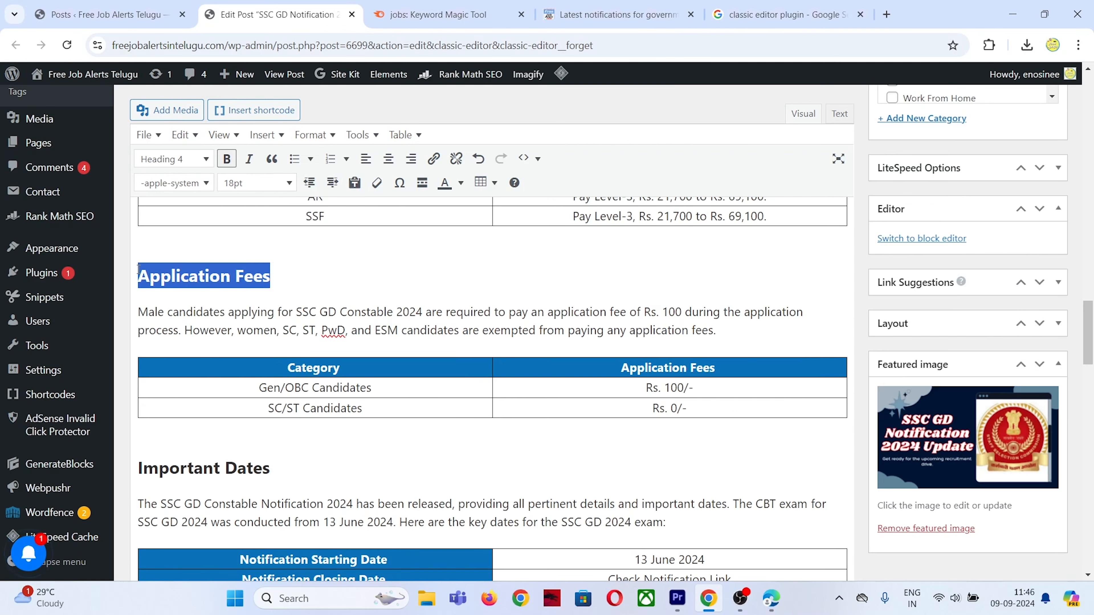
- Highlight the Important Dates heading and examine the dates table and the Important Links section
scroll(229, 441, "down", 2)
left_click_drag(270, 326, 237, 326)
mouse_move(128, 326)
left_mouse_down()
mouse_move(270, 326)
mouse_move(138, 326)
left_mouse_up()
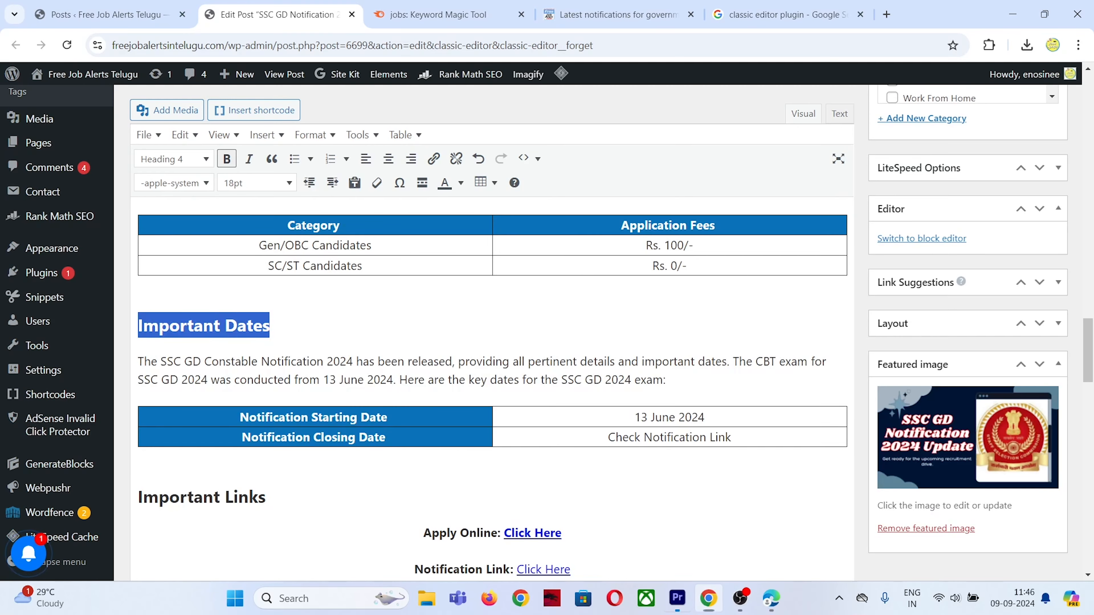
scroll(417, 363, "down", 1)
scroll(401, 368, "up", 1)
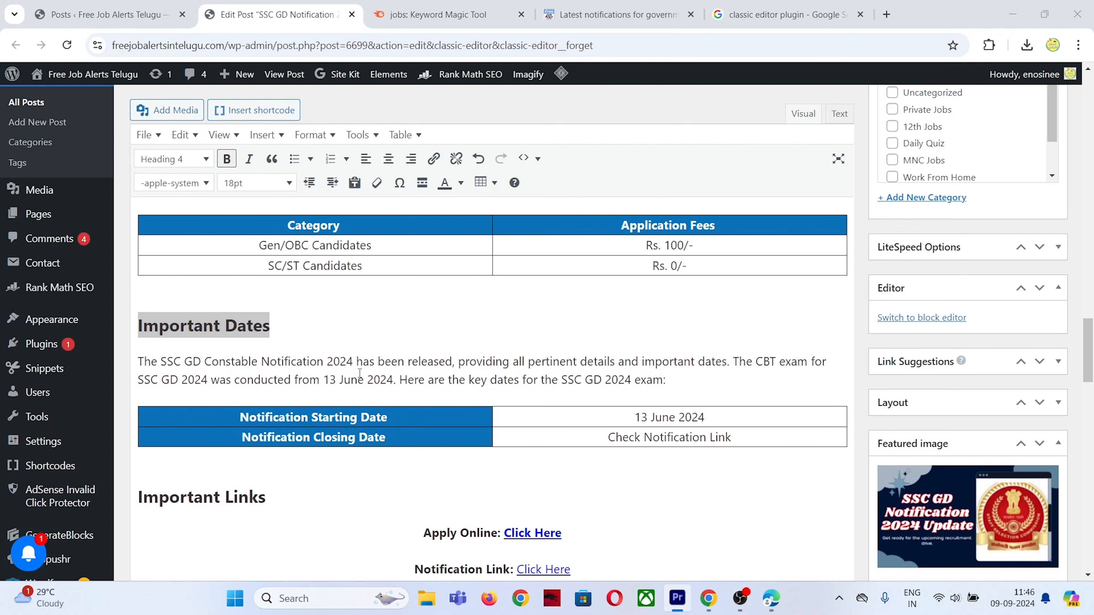
scroll(360, 373, "down", 5)
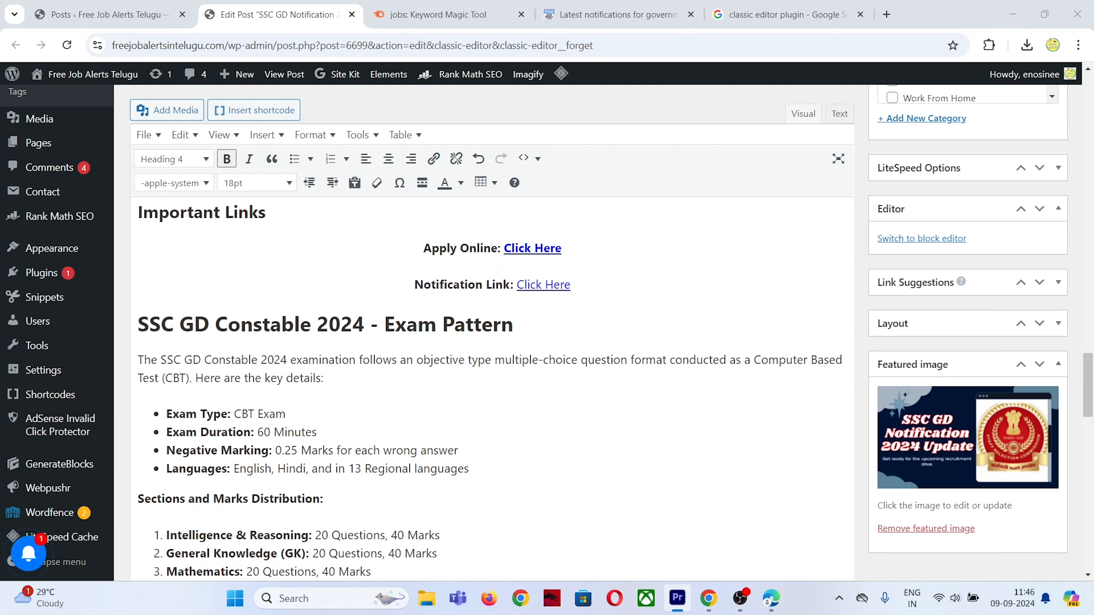
- Highlight the SSC GD Constable 2024 - Exam Pattern heading and its lists of exam details and marks distribution
left_click_drag(525, 332, 138, 326)
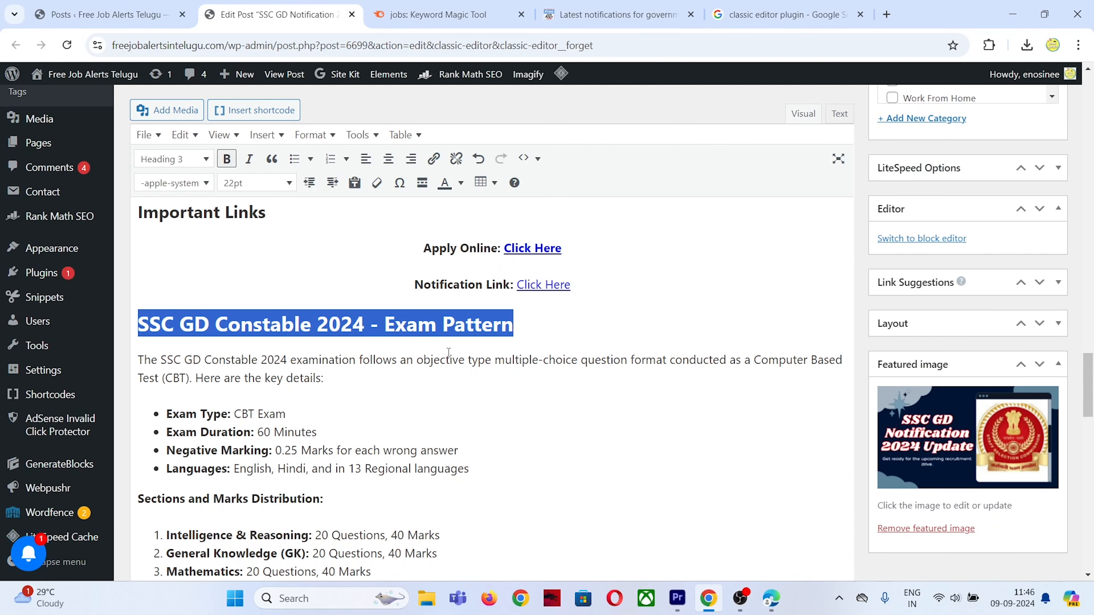
scroll(432, 375, "down", 3)
left_click_drag(436, 439, 163, 269)
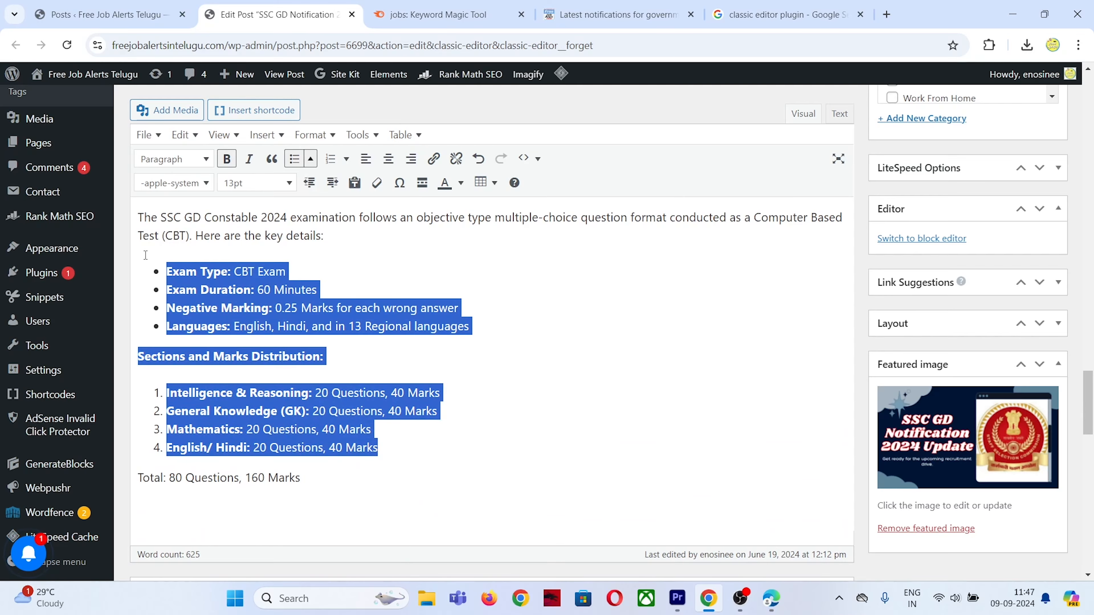
- Select the post body from the list of forces through the exam pattern and look over the full section layout
scroll(215, 369, "up", 2)
left_click_drag(351, 557, 123, 270)
scroll(245, 405, "up", 20)
scroll(188, 350, "up", 1)
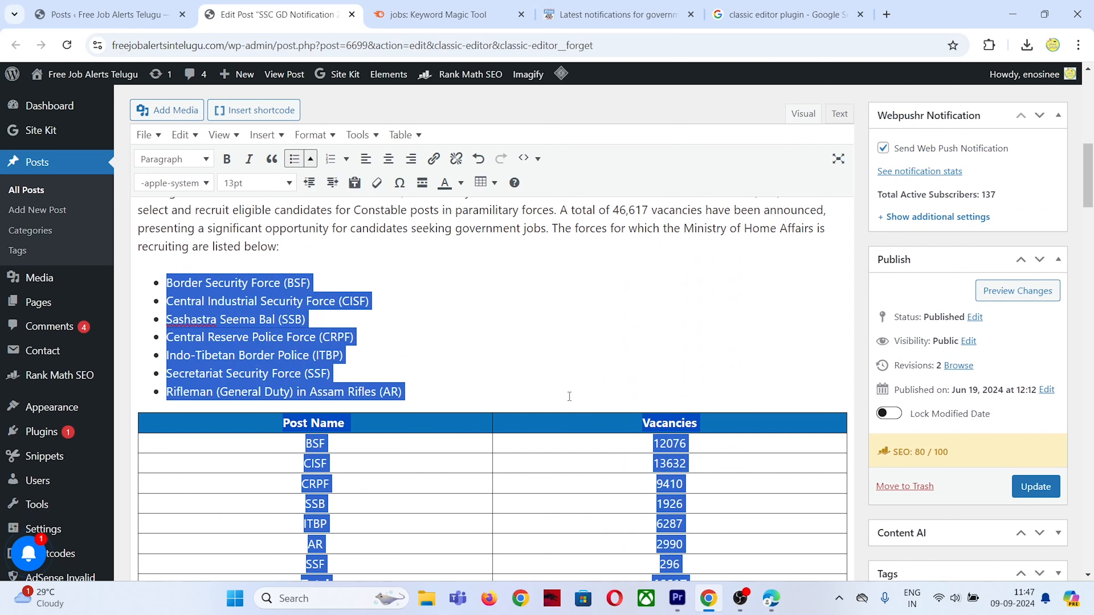
scroll(569, 397, "down", 7)
scroll(366, 373, "down", 11)
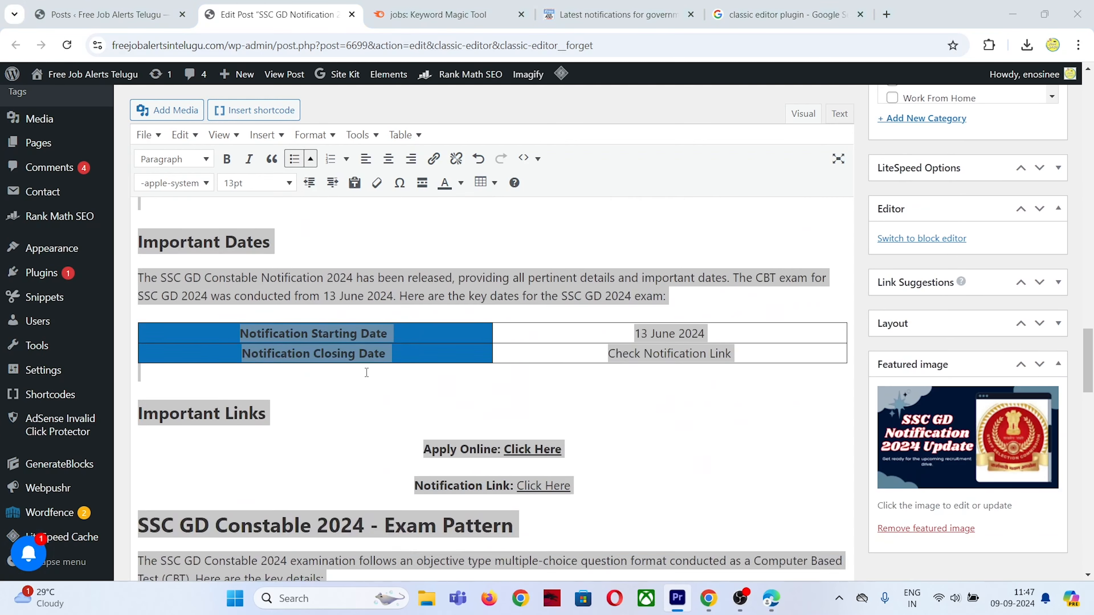
- Switch to the ChatGPT conversation and look over the Telugu NPCIL recruitment draft, from its title through the stipend and application sections
scroll(366, 373, "down", 9)
left_click(214, 242)
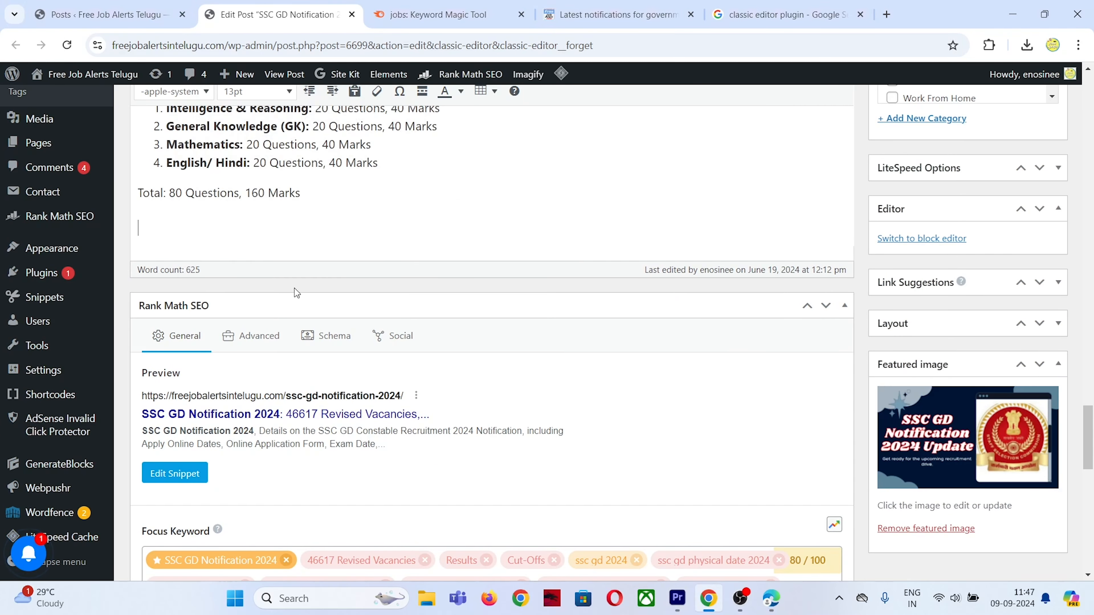
key("alt+Tab")
key("alt+Tab")
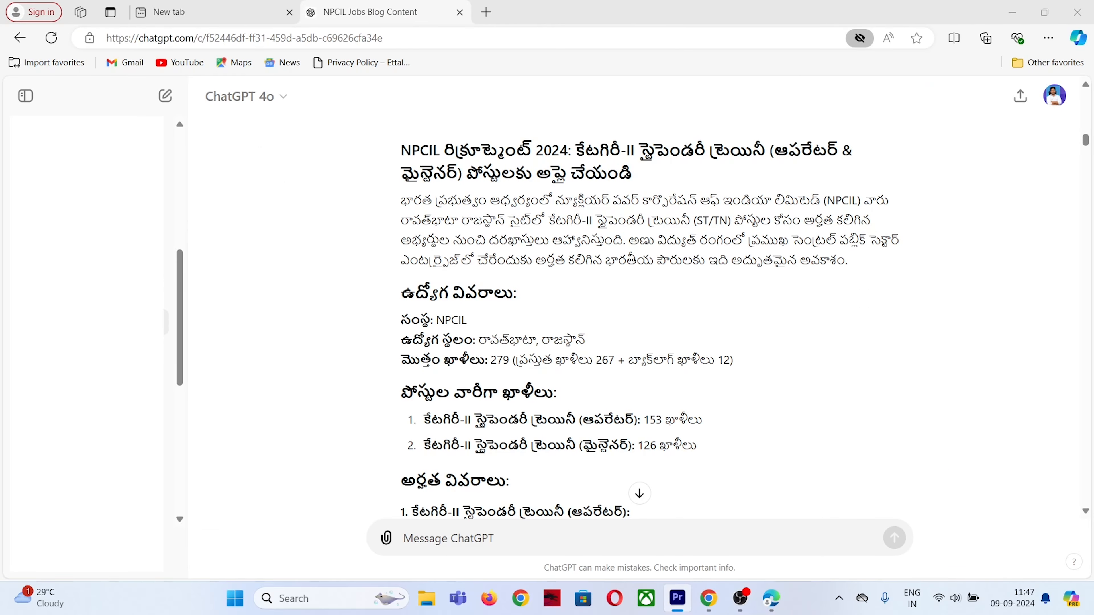
scroll(402, 217, "down", 15)
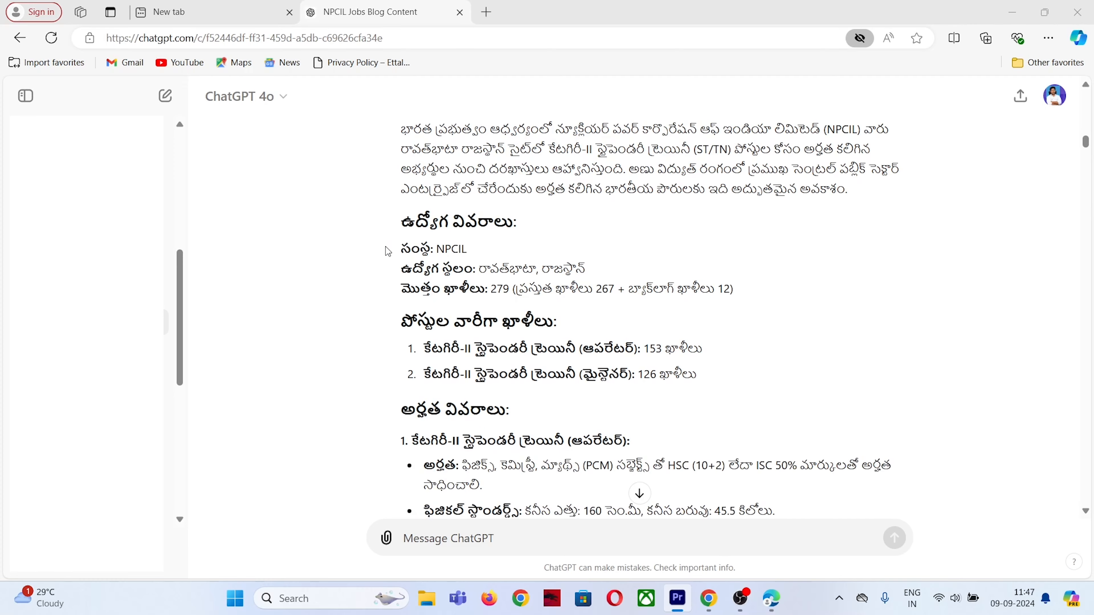
scroll(578, 339, "up", 10)
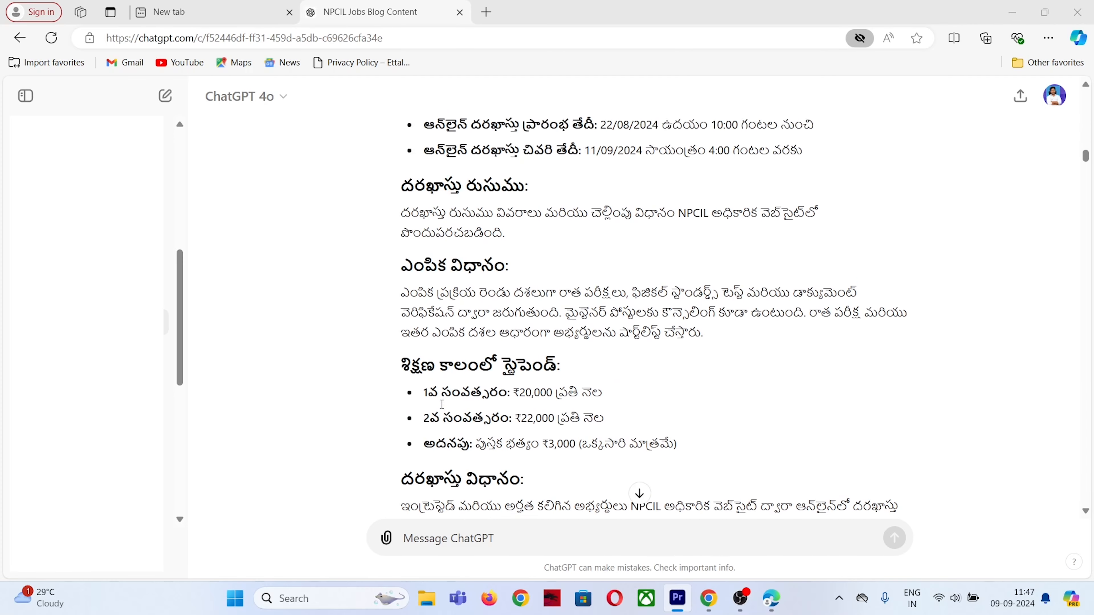
scroll(494, 256, "up", 3)
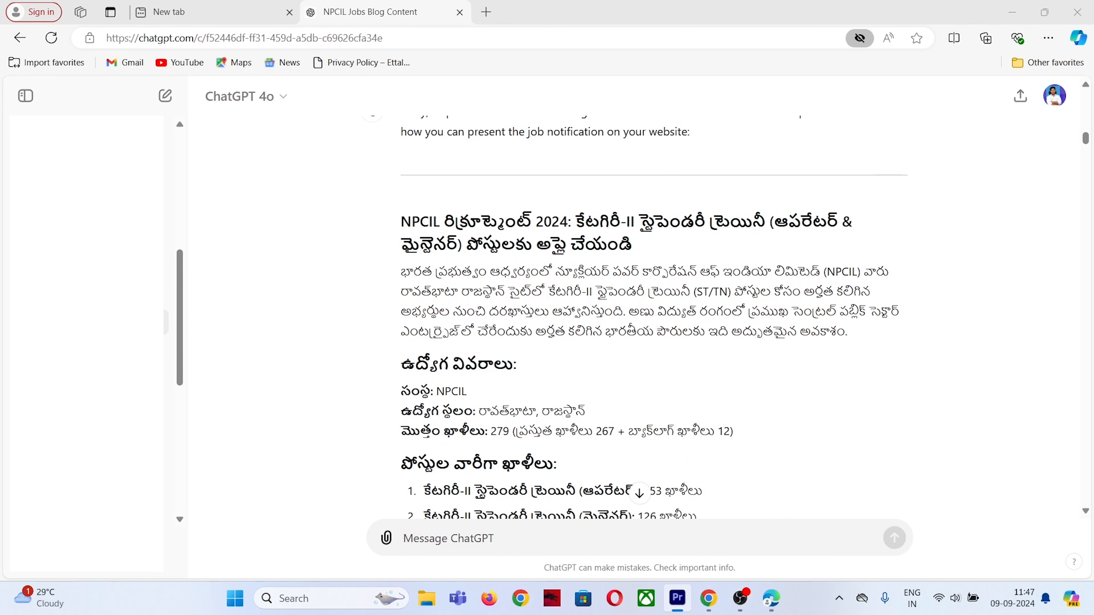
scroll(431, 374, "down", 12)
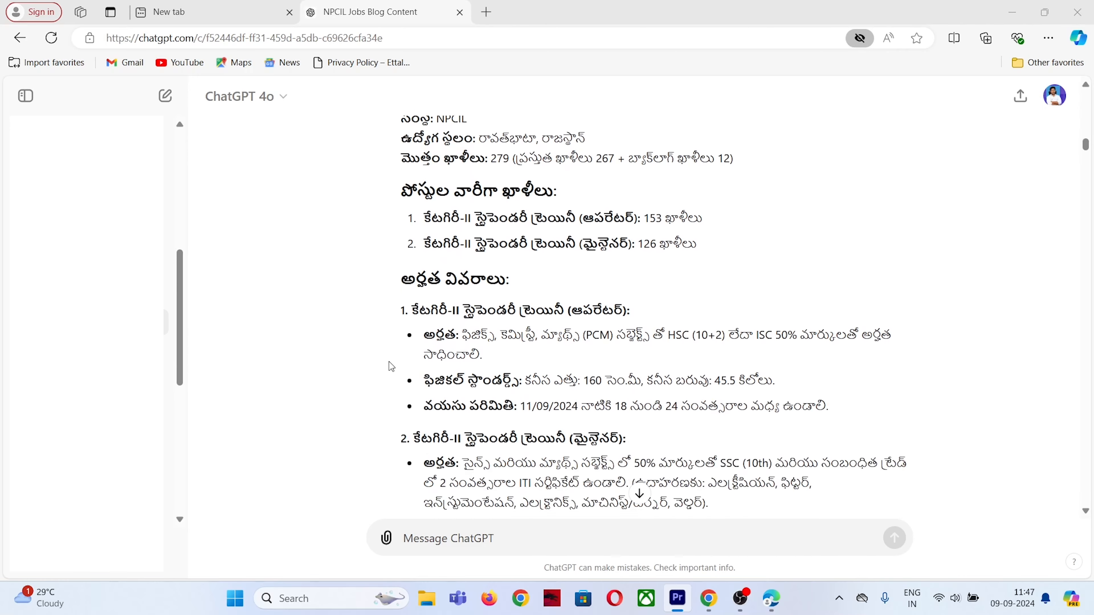
scroll(431, 374, "down", 8)
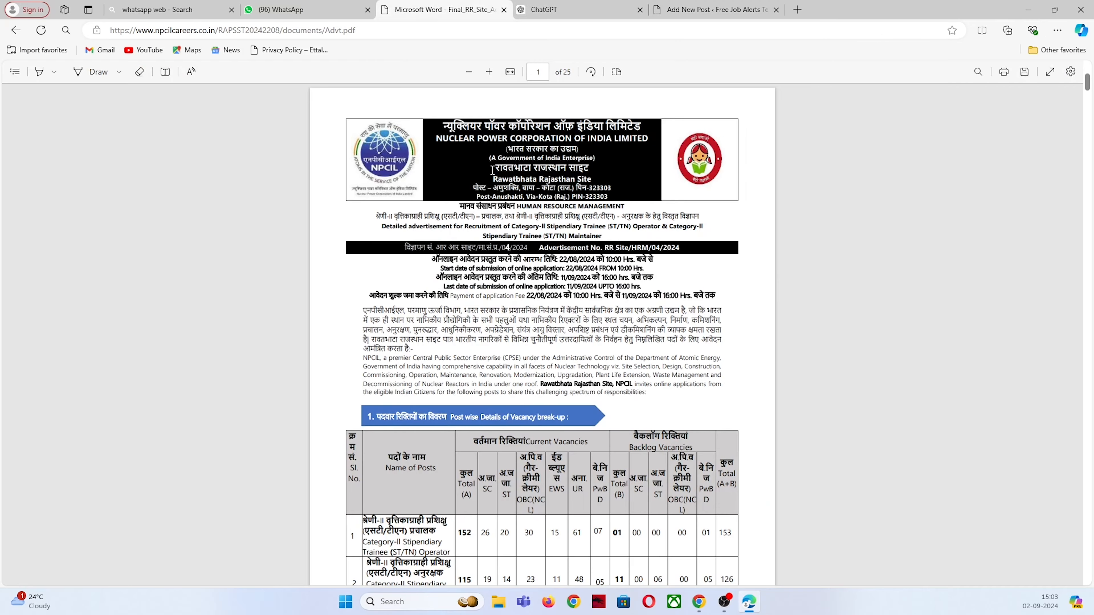
- Review the post-wise and discipline-wise vacancy tables in the NPCIL advertisement and send ChatGPT the prompt "naku dripline wise ga kuda posts update cheyali"
scroll(555, 305, "down", 5)
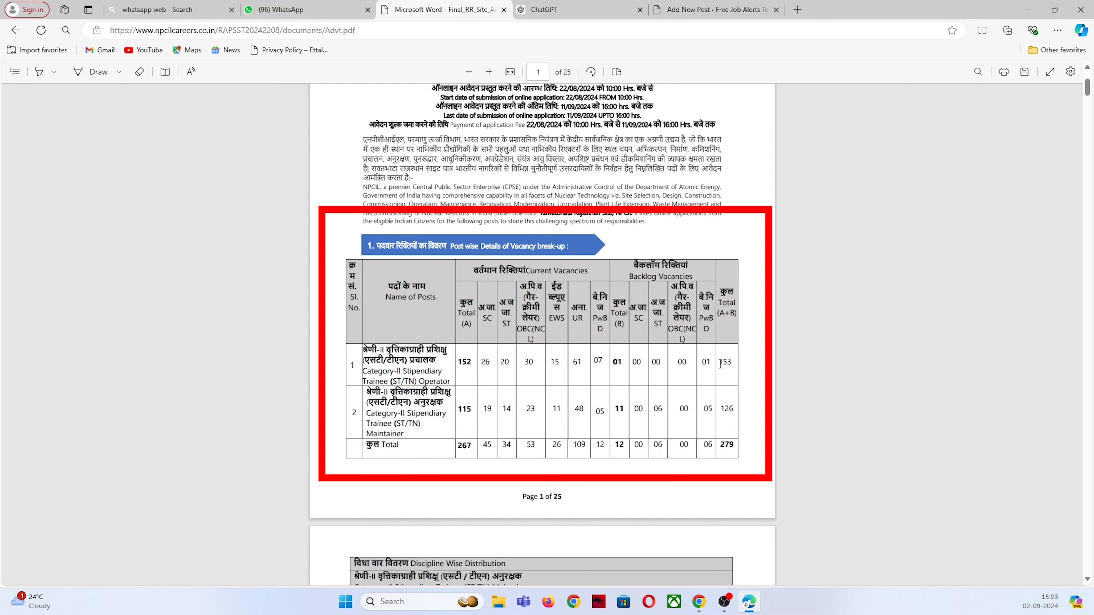
scroll(727, 365, "down", 7)
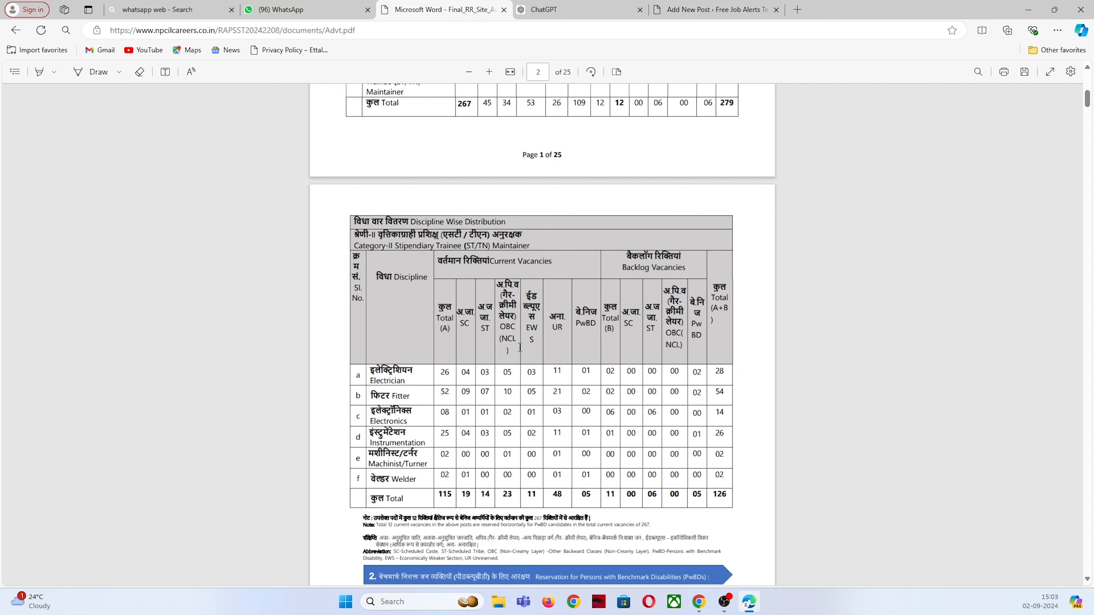
key("ctrl+Tab")
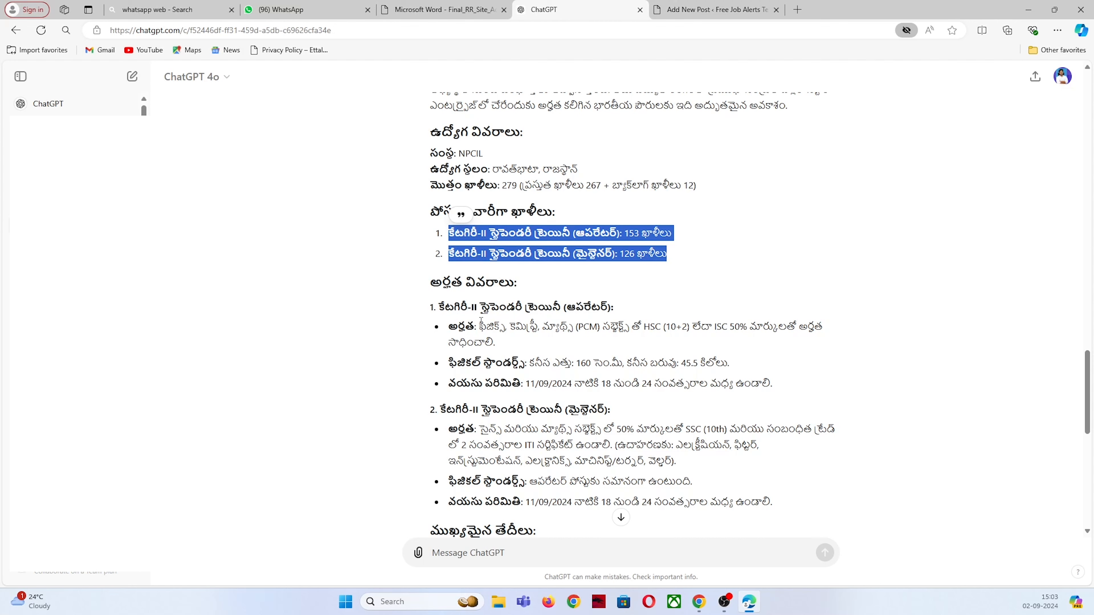
left_click(496, 552)
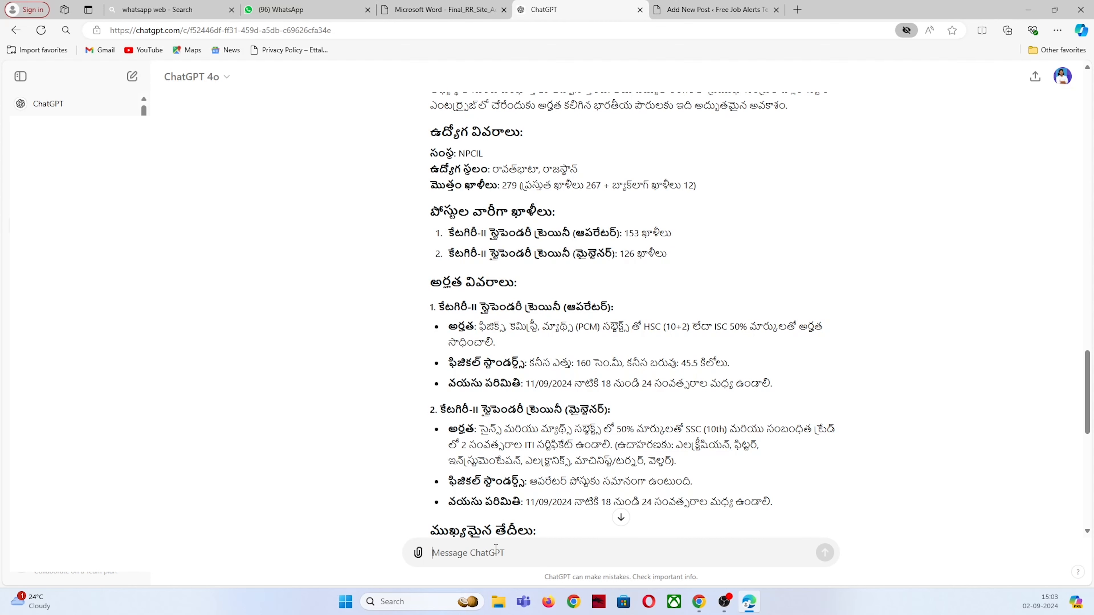
type("naku dripline wise ga kuda posts")
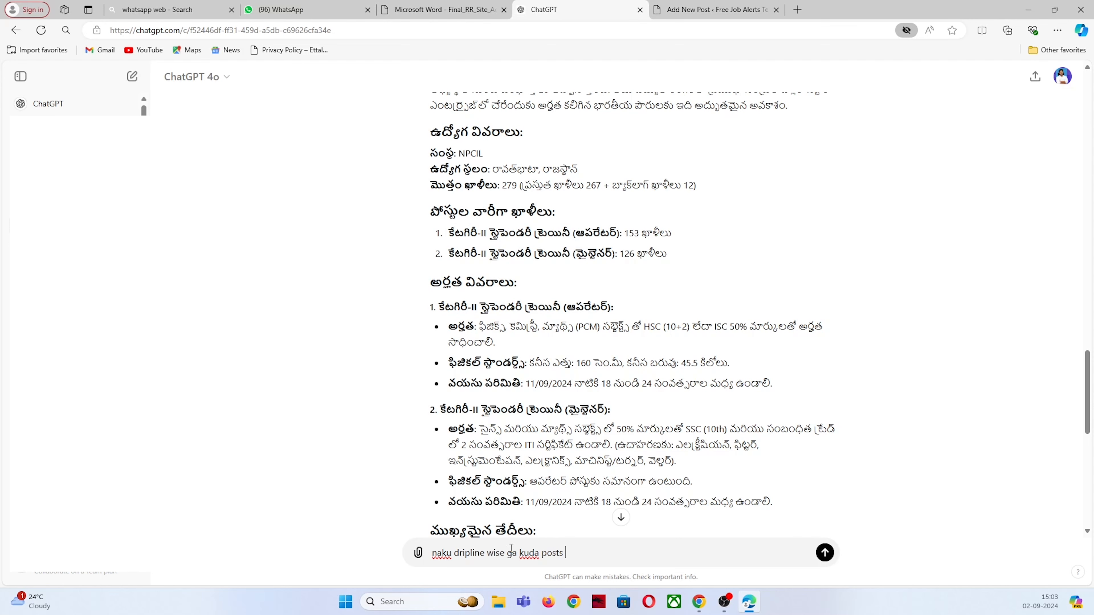
type(" update cheyali")
key("Return")
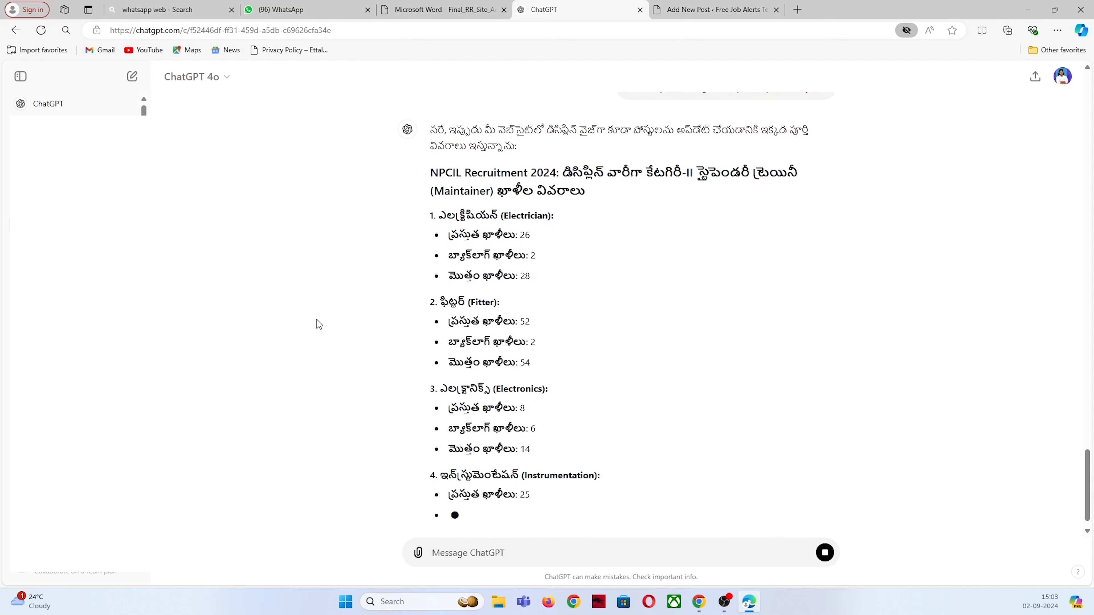
- Compare ChatGPT's discipline-wise Maintainer vacancies with the table in the NPCIL advertisement and read the reply from Electrician through Welder
scroll(465, 238, "down", 6)
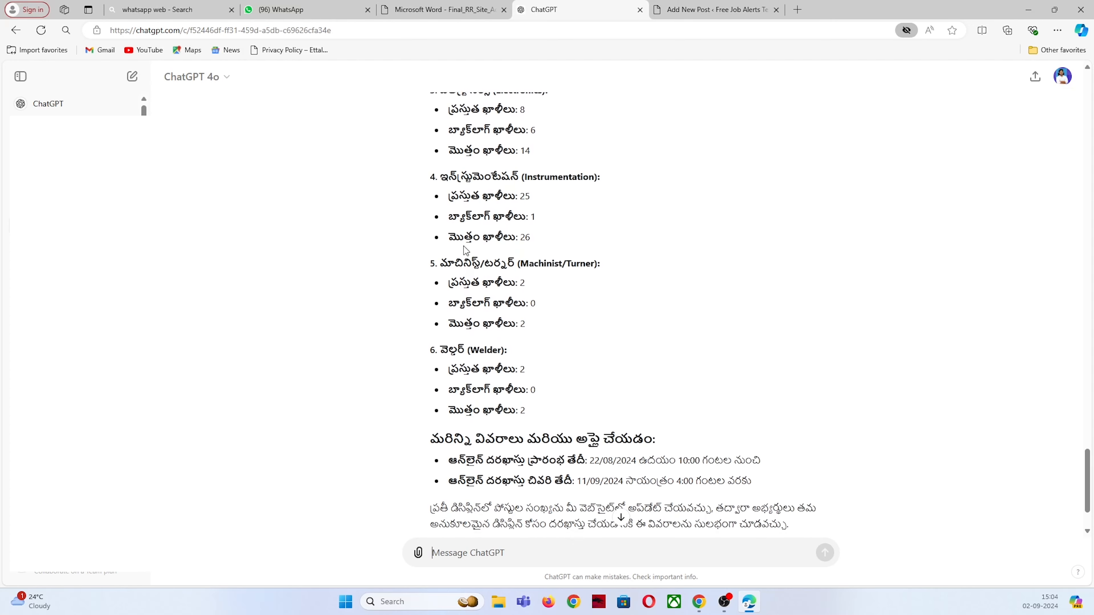
scroll(464, 237, "up", 4)
key("ctrl+shift+Tab")
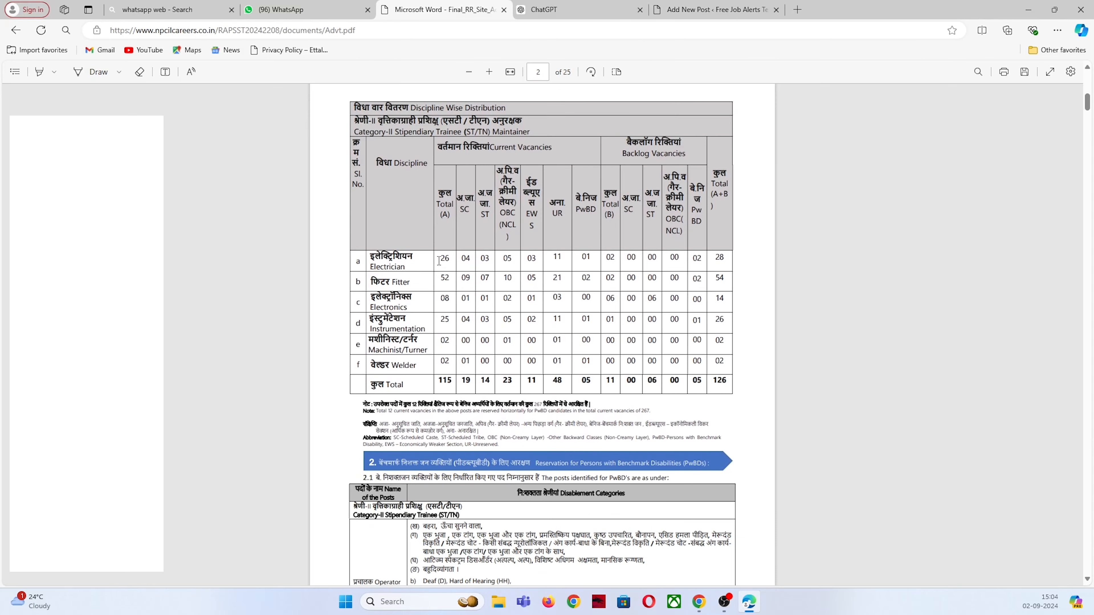
key("ctrl+Tab")
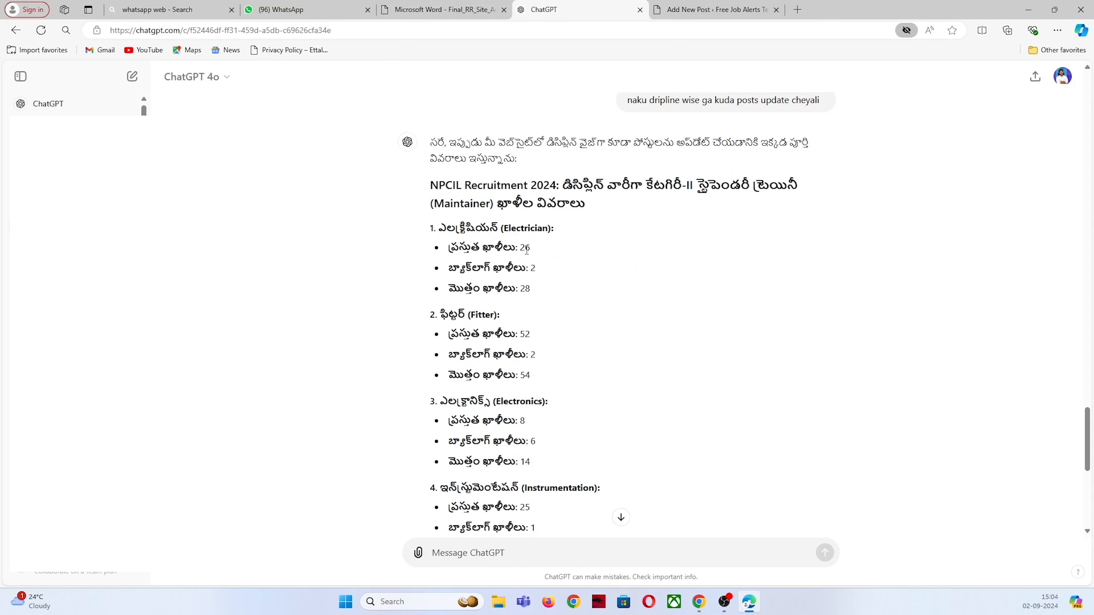
scroll(526, 249, "down", 9)
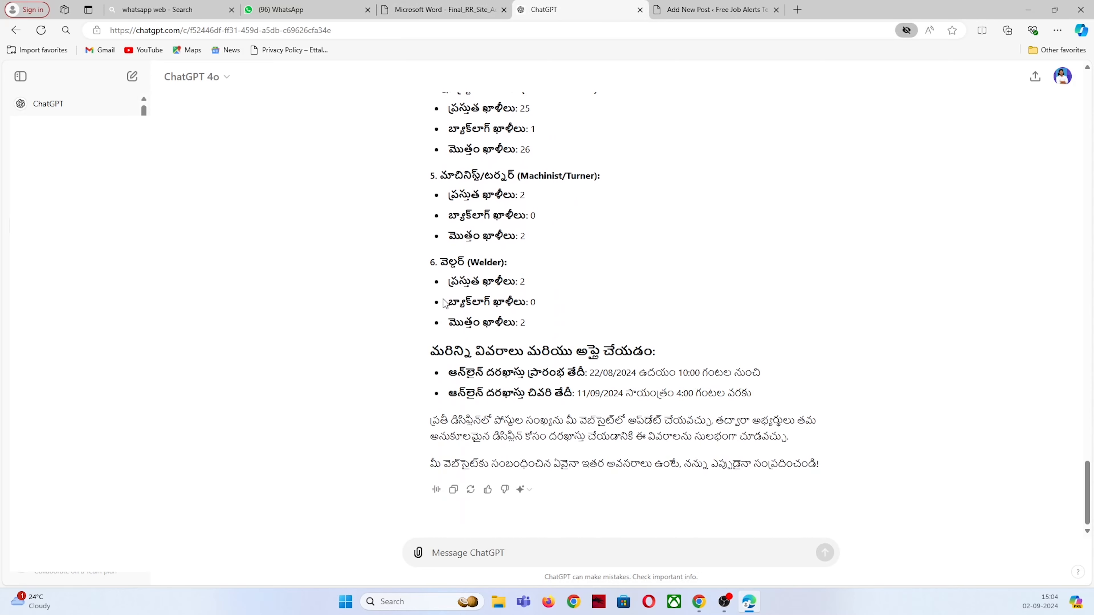
scroll(445, 303, "up", 1)
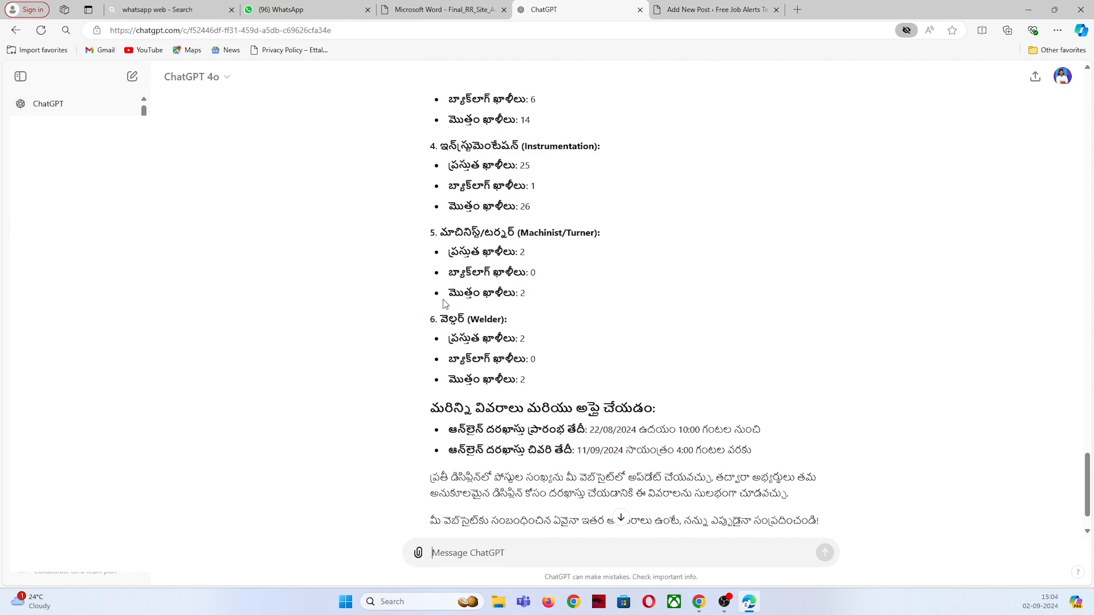
scroll(445, 303, "up", 3)
scroll(443, 310, "down", 4)
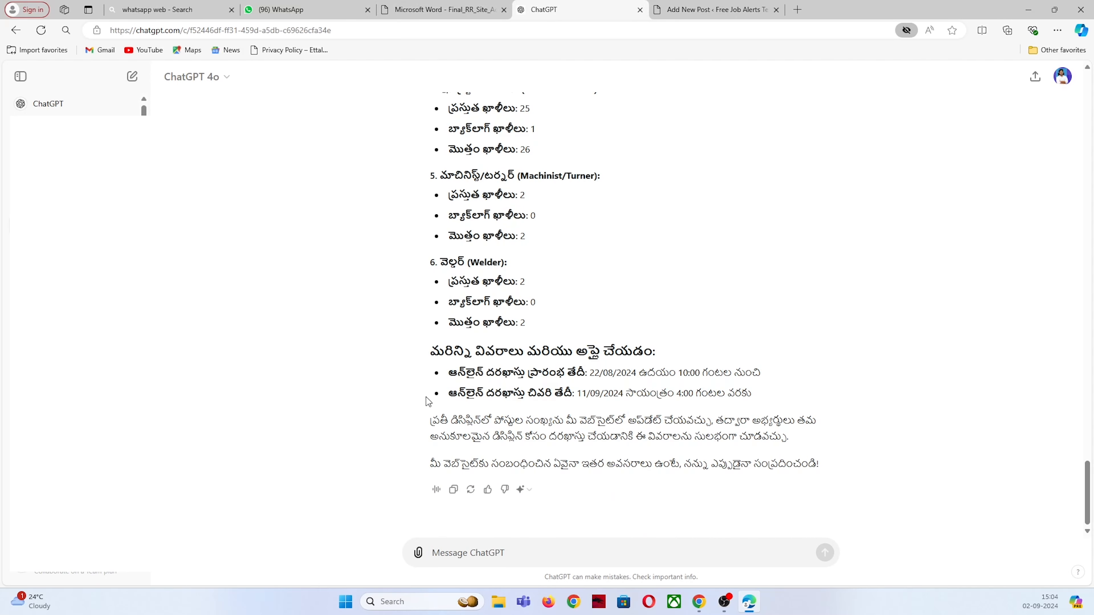
scroll(621, 518, "up", 8)
scroll(620, 518, "down", 8)
- Send ChatGPT the prompt "overal content update chey" and review the complete regenerated NPCIL recruitment article
type("overal content update chey")
key("Return")
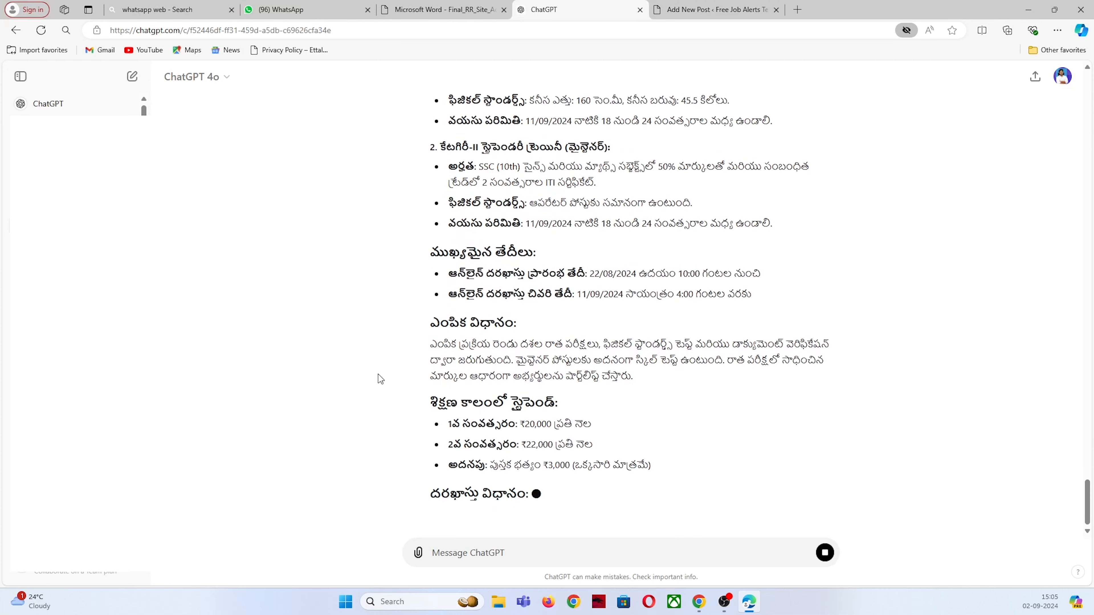
scroll(378, 374, "up", 12)
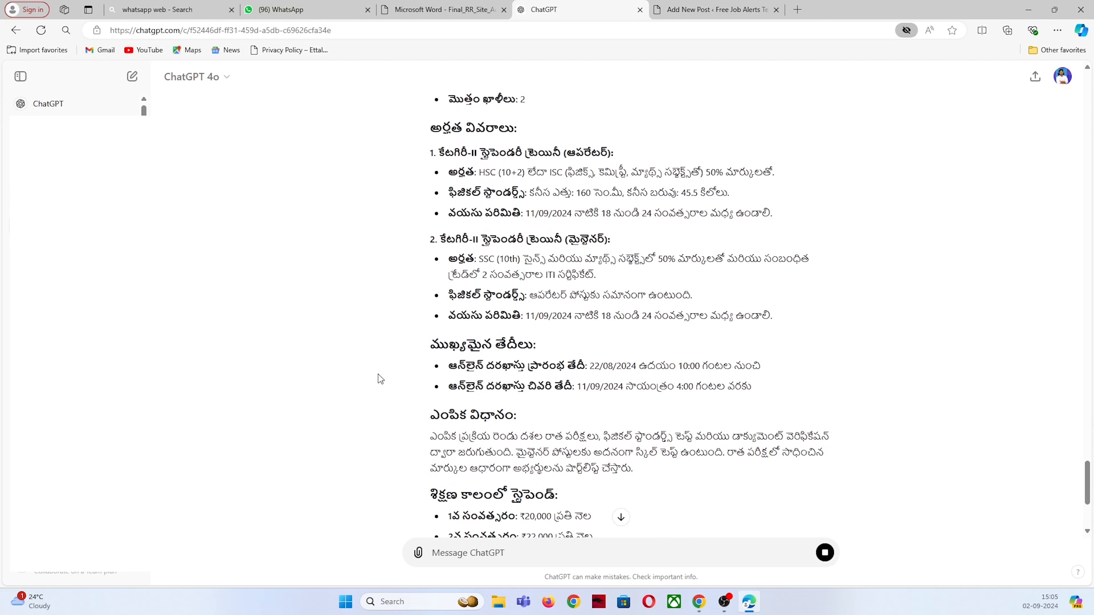
scroll(378, 374, "up", 4)
scroll(378, 374, "up", 2)
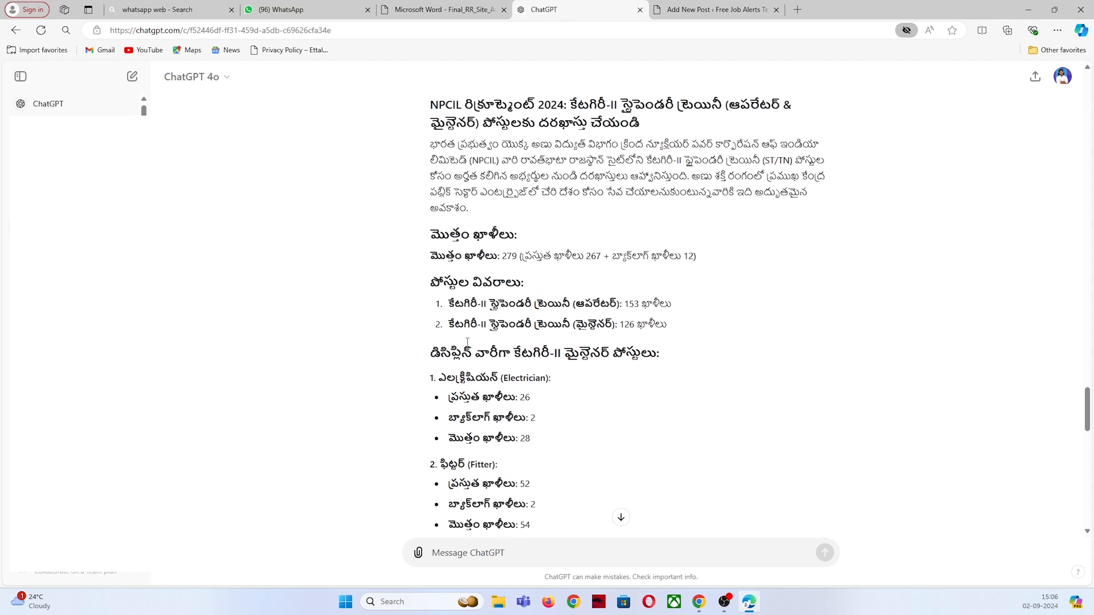
scroll(467, 343, "down", 8)
scroll(468, 343, "down", 8)
scroll(468, 343, "down", 7)
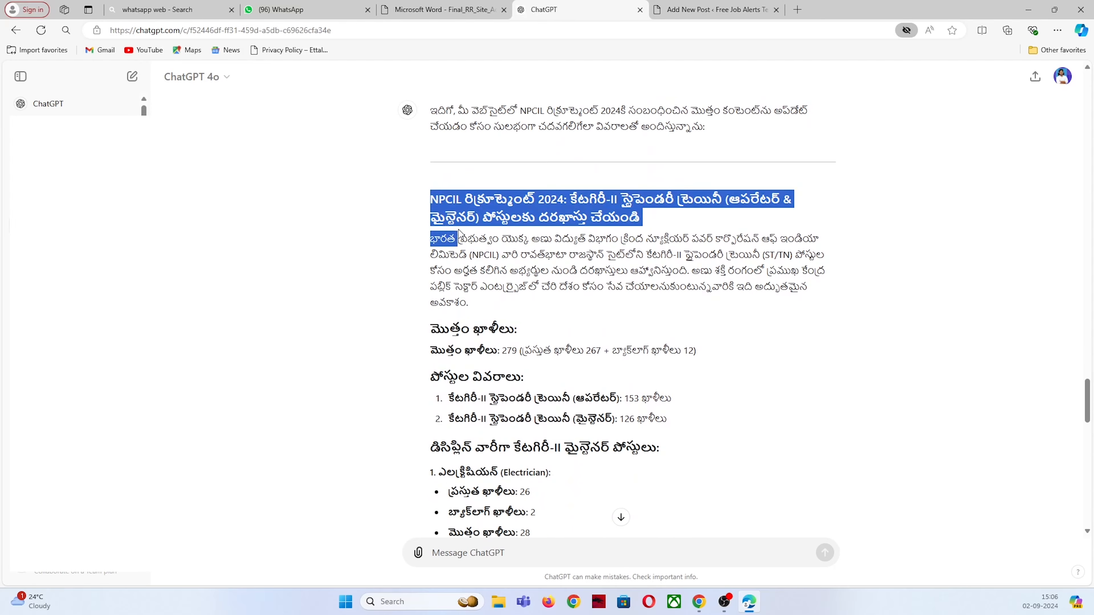
- Copy the regenerated article from its NPCIL title through the application procedure and paste it into the new WordPress post's body
left_click_drag(459, 236, 735, 410)
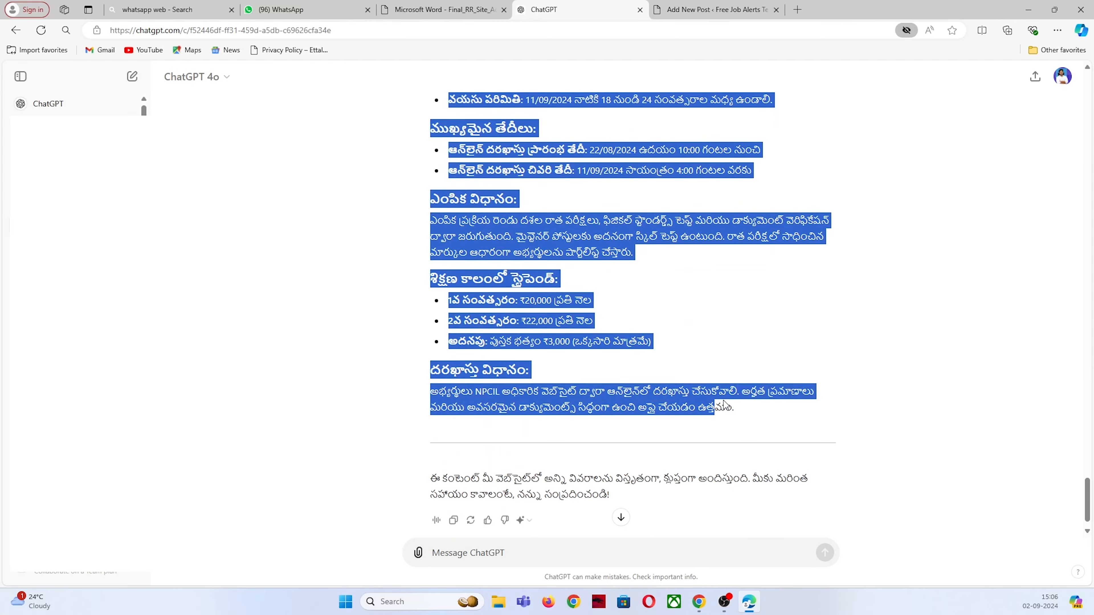
right_click(706, 413)
left_click(734, 223)
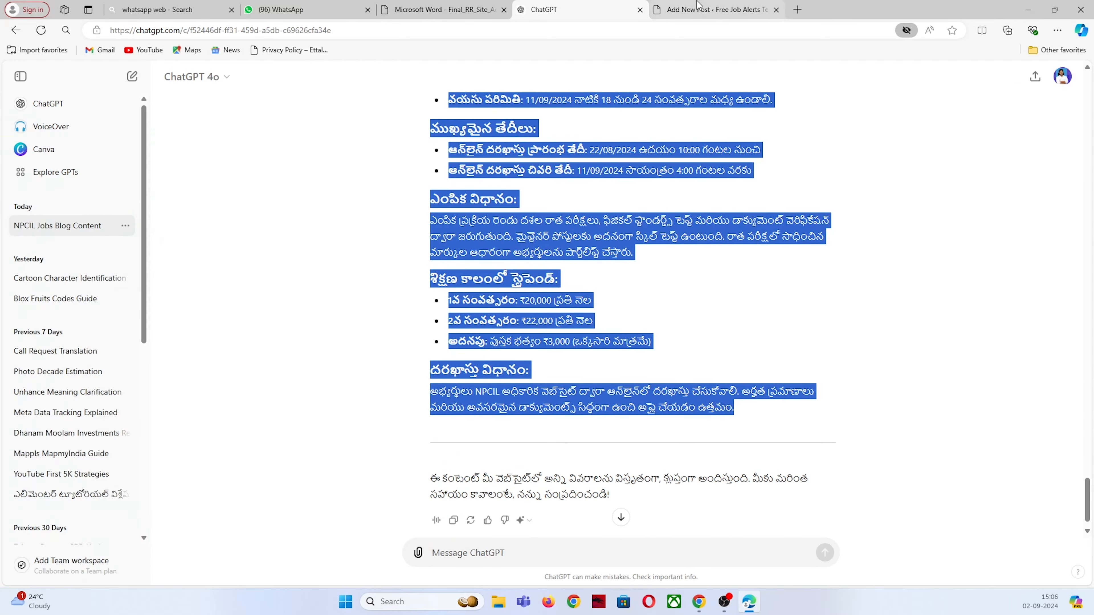
left_click(715, 10)
right_click(213, 306)
left_click(244, 417)
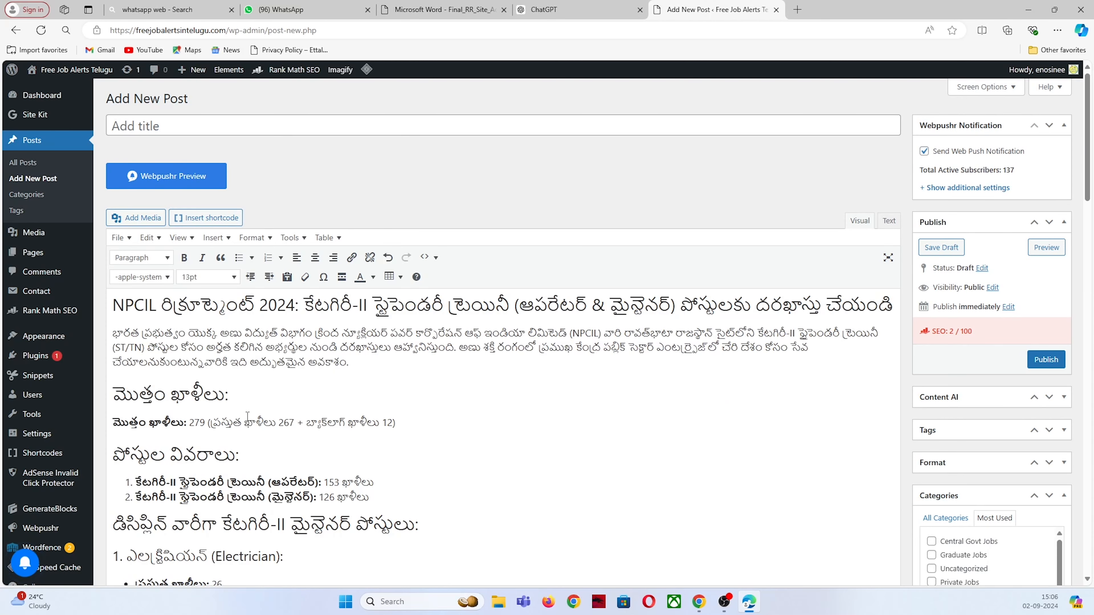
- Copy the NPCIL recruitment heading into the post title and delete that heading from the body
triple_click(316, 305)
right_click(316, 305)
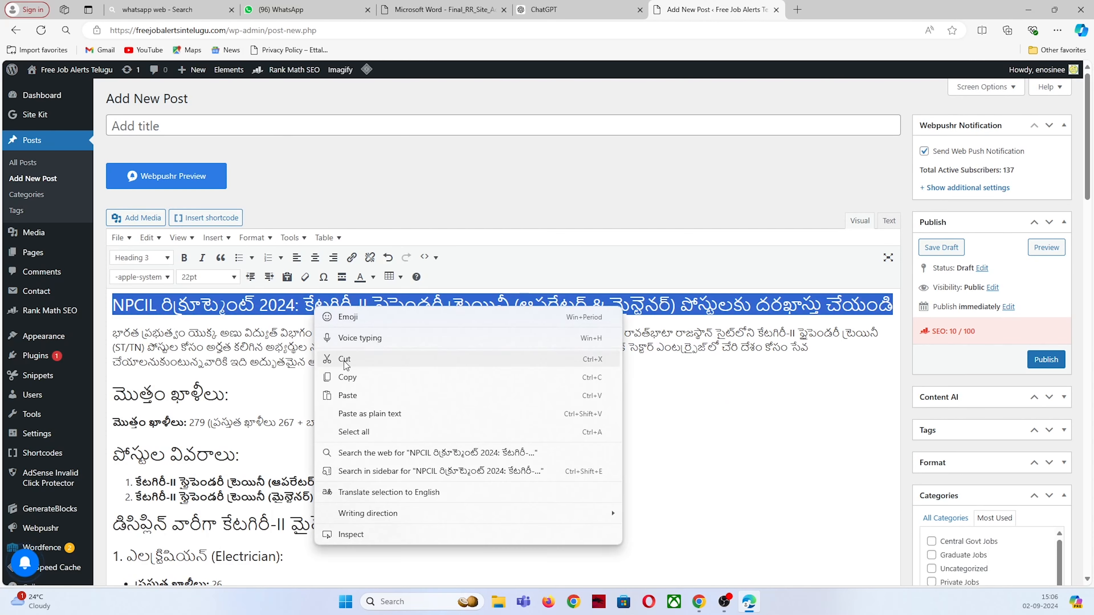
left_click(348, 377)
left_click(211, 125)
right_click(211, 125)
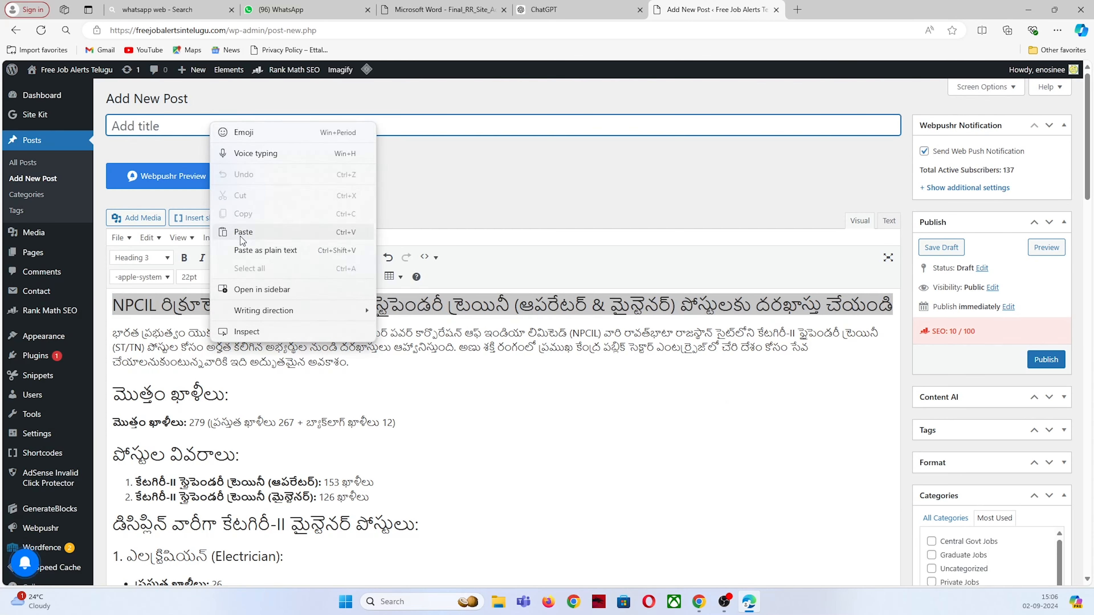
left_click(222, 228)
triple_click(249, 309)
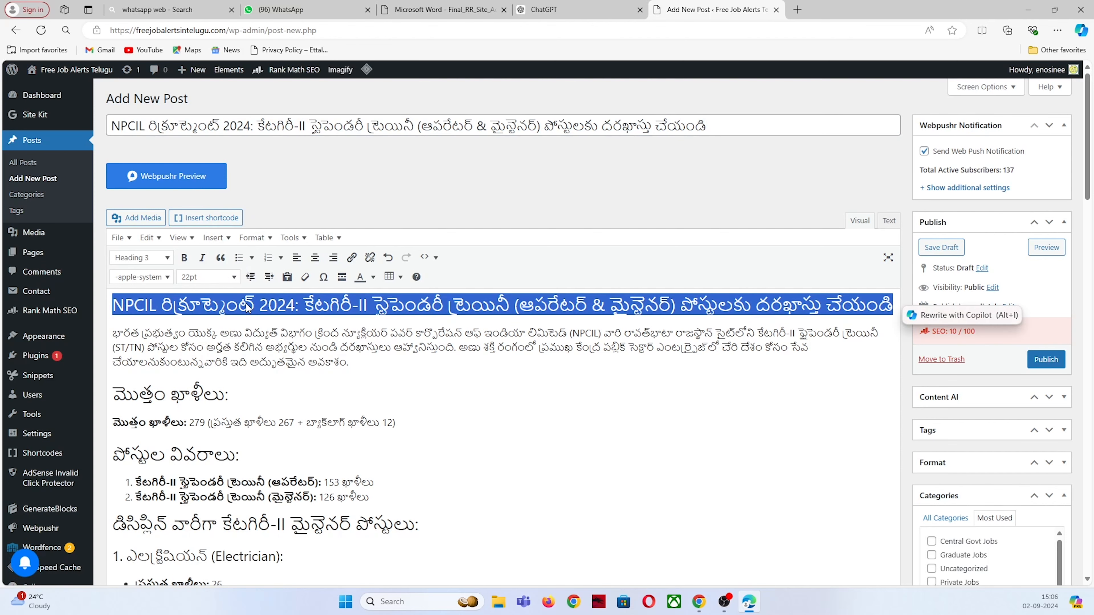
key("BackSpace")
- Look over the pasted post, and examine the physical standards, stipend and monthly emoluments sections of the NPCIL advertisement before returning to ChatGPT
scroll(335, 331, "down", 6)
scroll(335, 332, "down", 20)
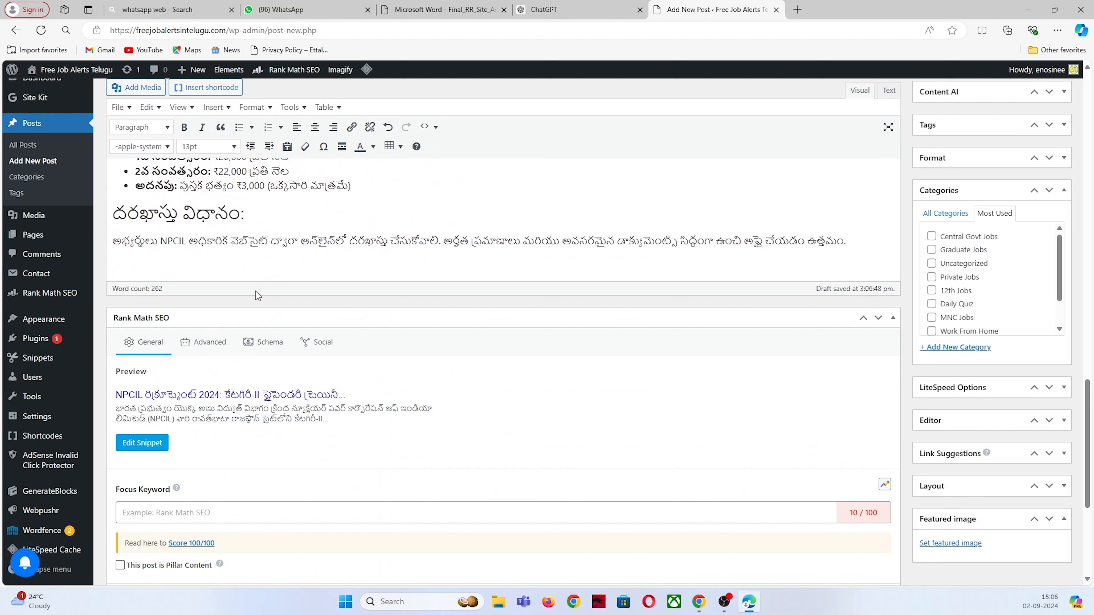
left_click(457, 5)
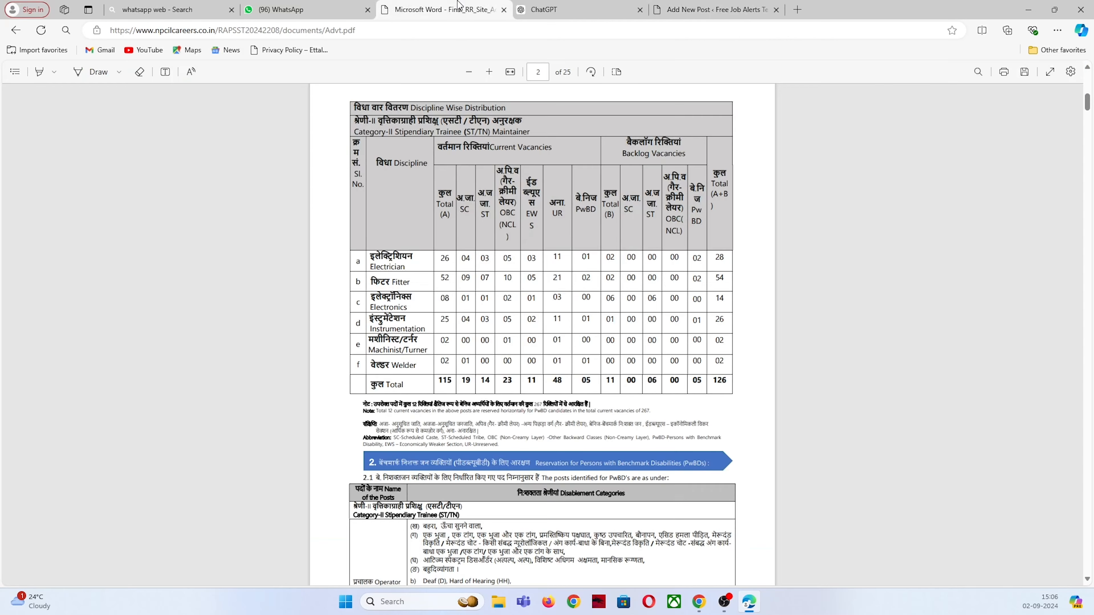
scroll(379, 318, "down", 15)
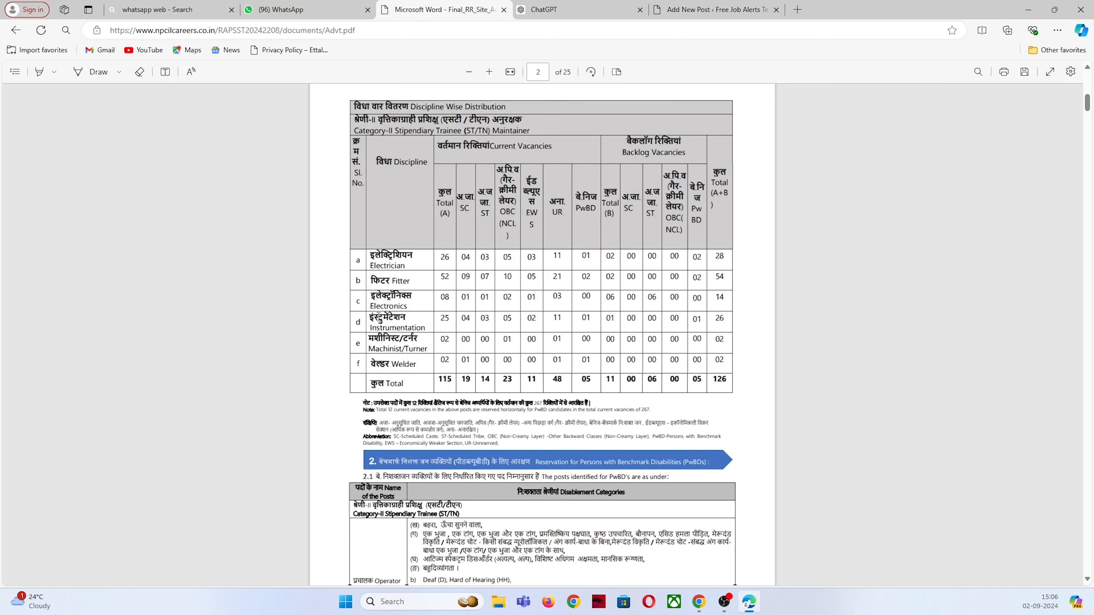
scroll(378, 317, "down", 20)
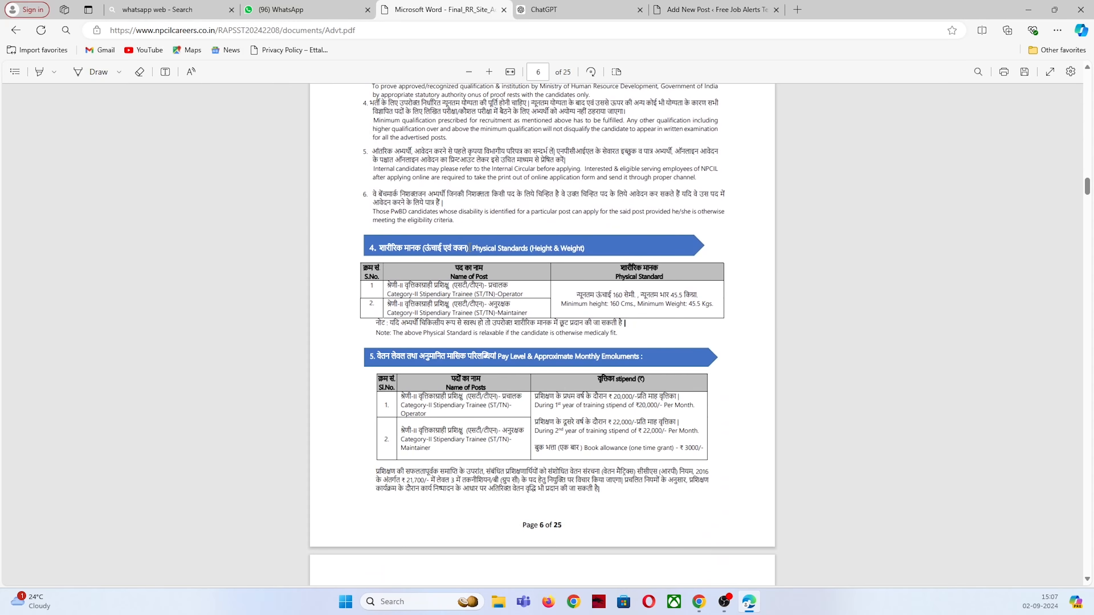
scroll(540, 327, "down", 5)
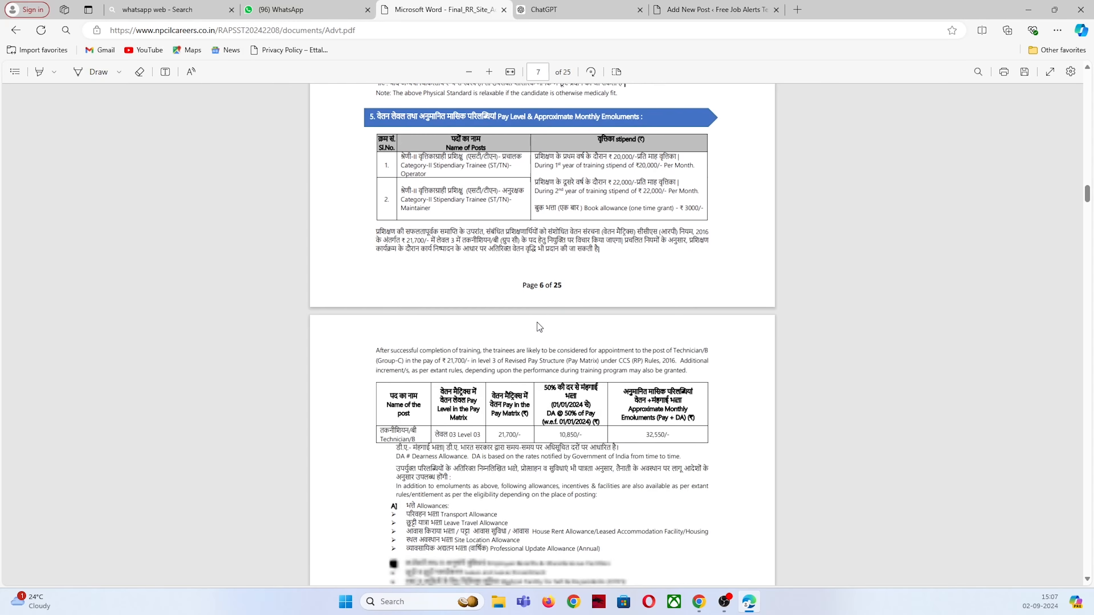
scroll(539, 327, "down", 2)
key("ctrl+Tab")
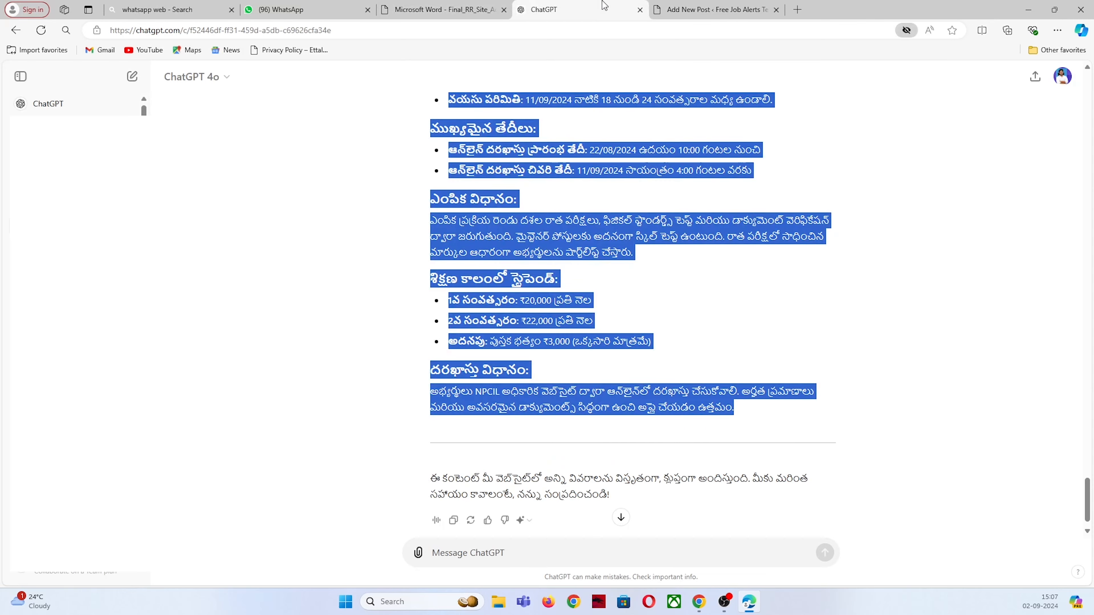
- Send ChatGPT the prompt "application fee mention cheyaledu"
left_click(491, 556)
type("applicati")
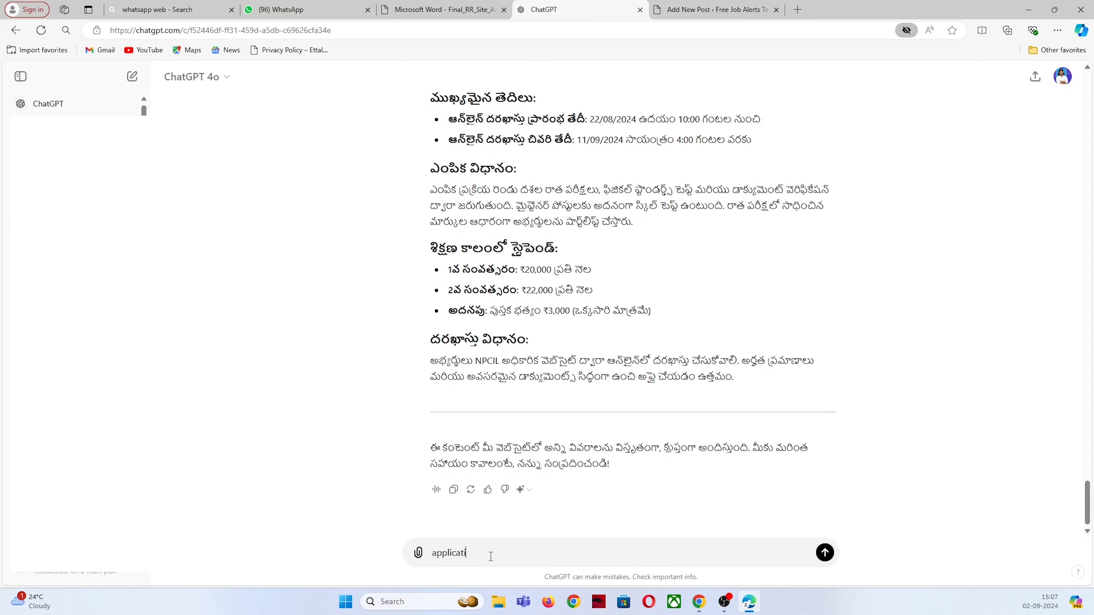
type("on fee mention cheyaledu")
key("Return")
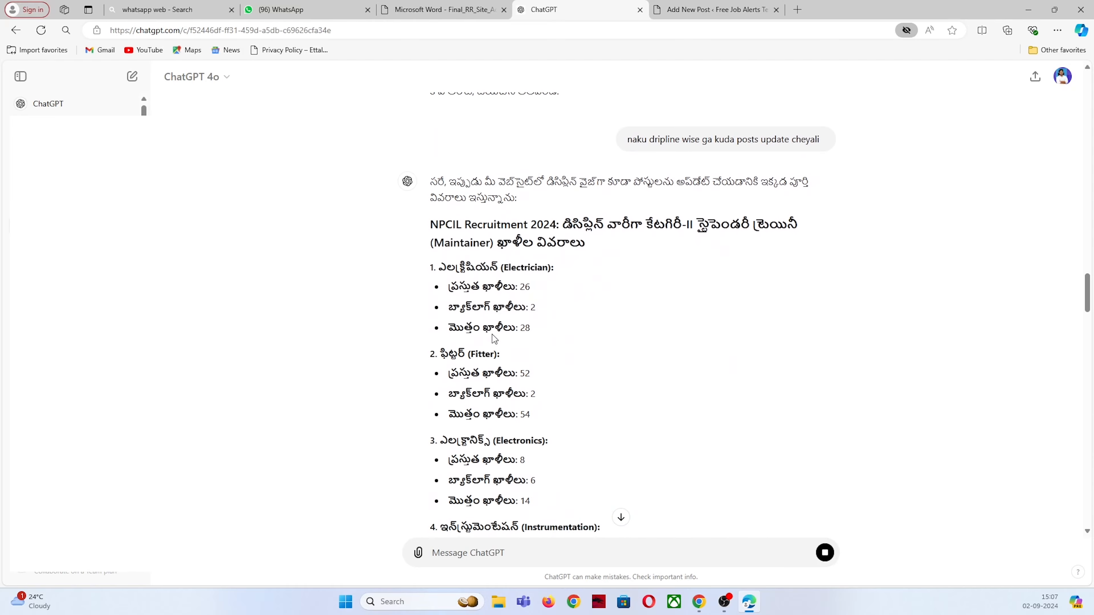
- Copy the Telugu job details section (organisation, location, total vacancies) from ChatGPT's first NPCIL article and paste it below the post's introductory paragraph
scroll(494, 339, "up", 15)
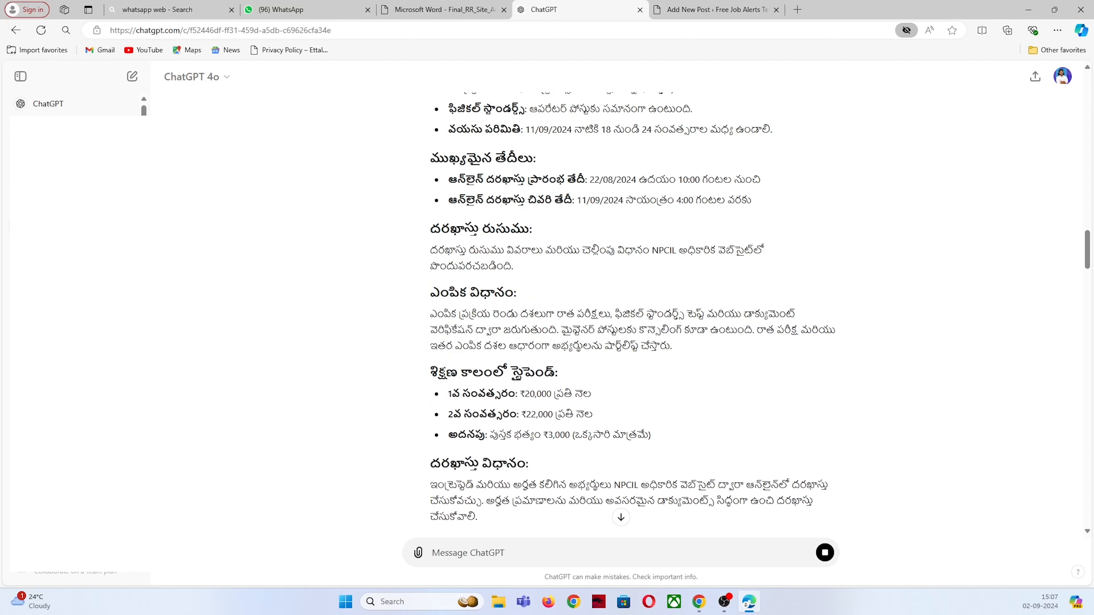
scroll(431, 327, "down", 1)
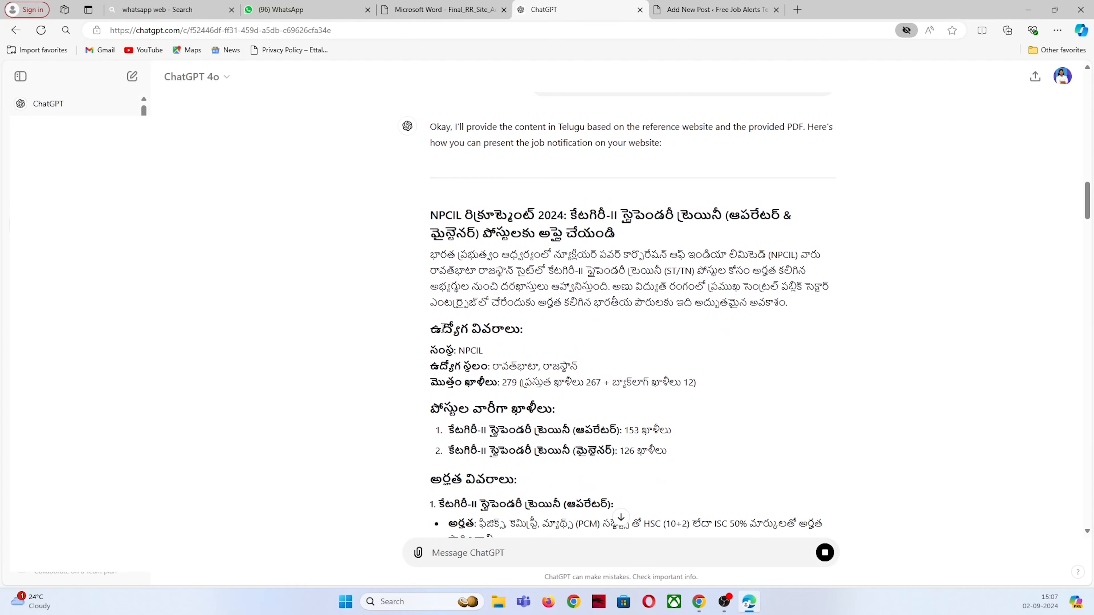
left_click_drag(429, 328, 701, 382)
right_click(690, 385)
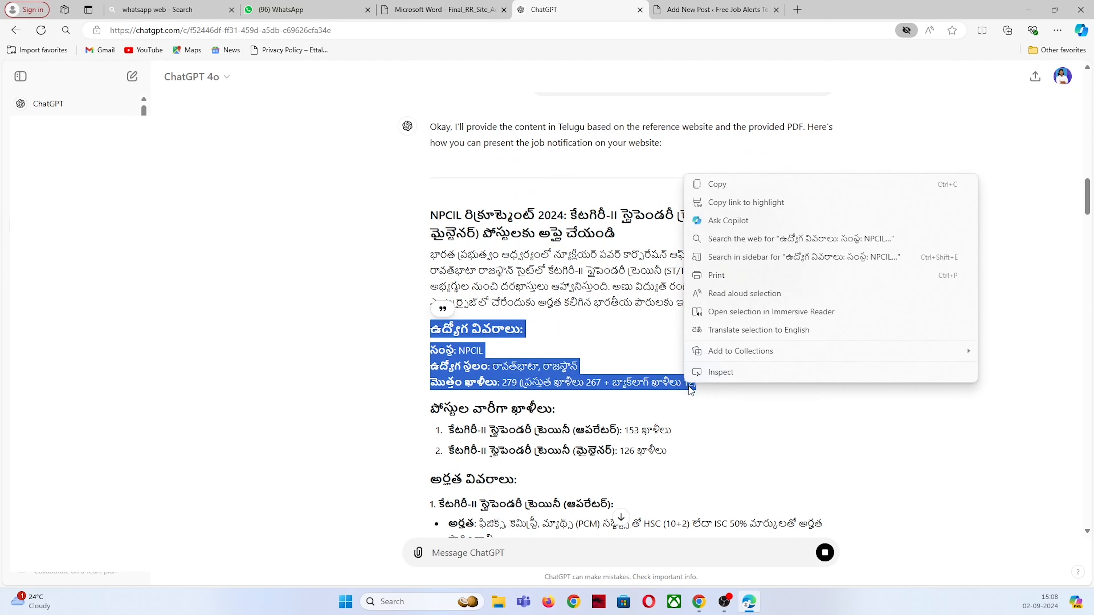
left_click(724, 184)
left_click(710, 10)
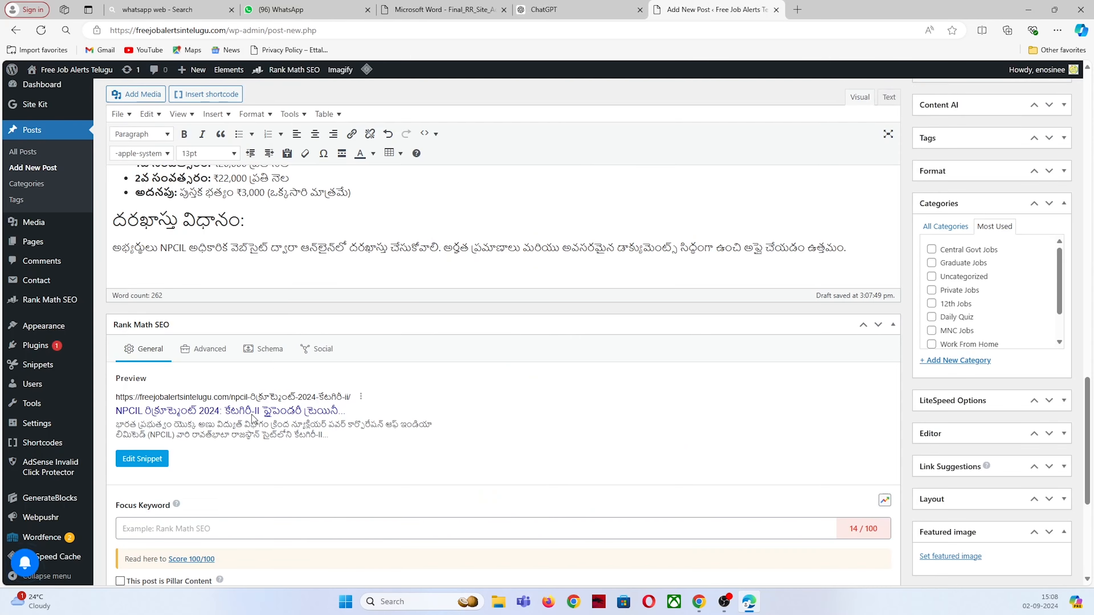
scroll(187, 393, "up", 10)
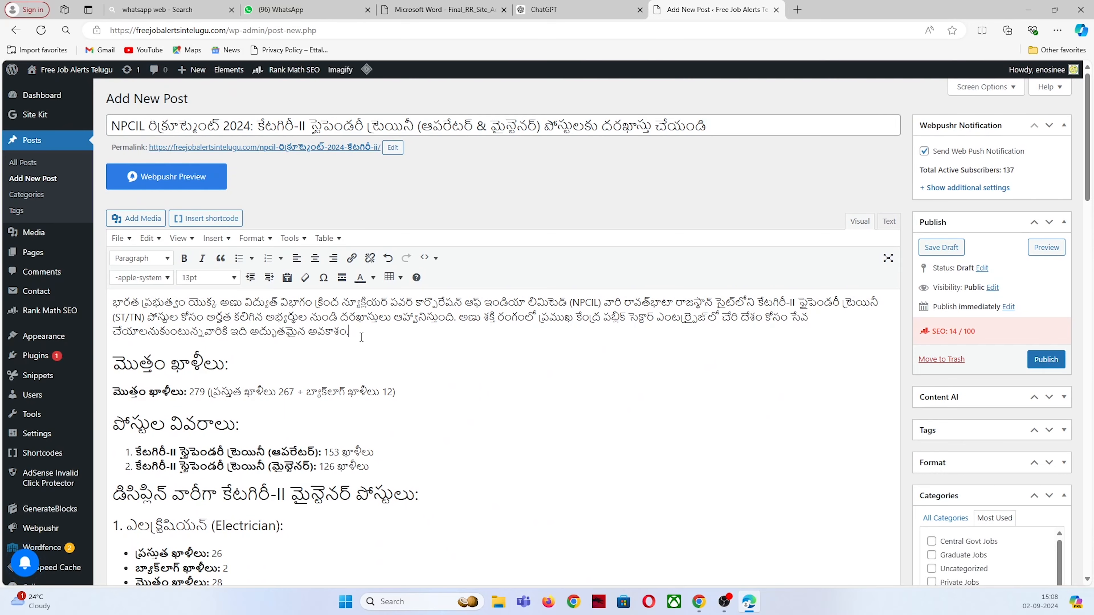
key("Return")
key("ctrl+v")
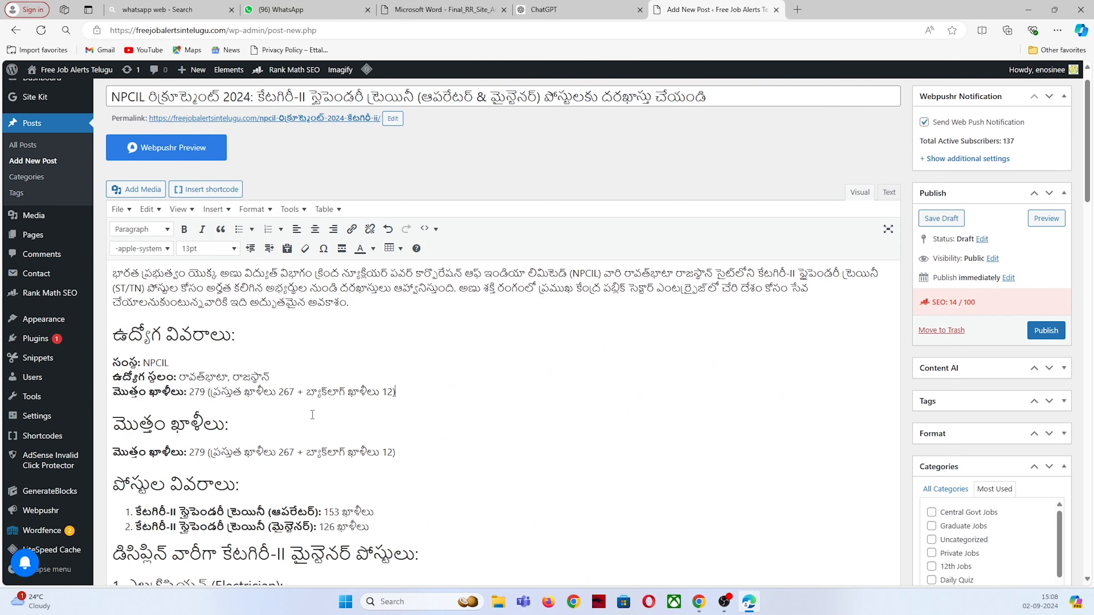
- Copy the application fee section from ChatGPT's newest article and add it at the end of the post body
left_click(544, 9)
scroll(549, 383, "down", 20)
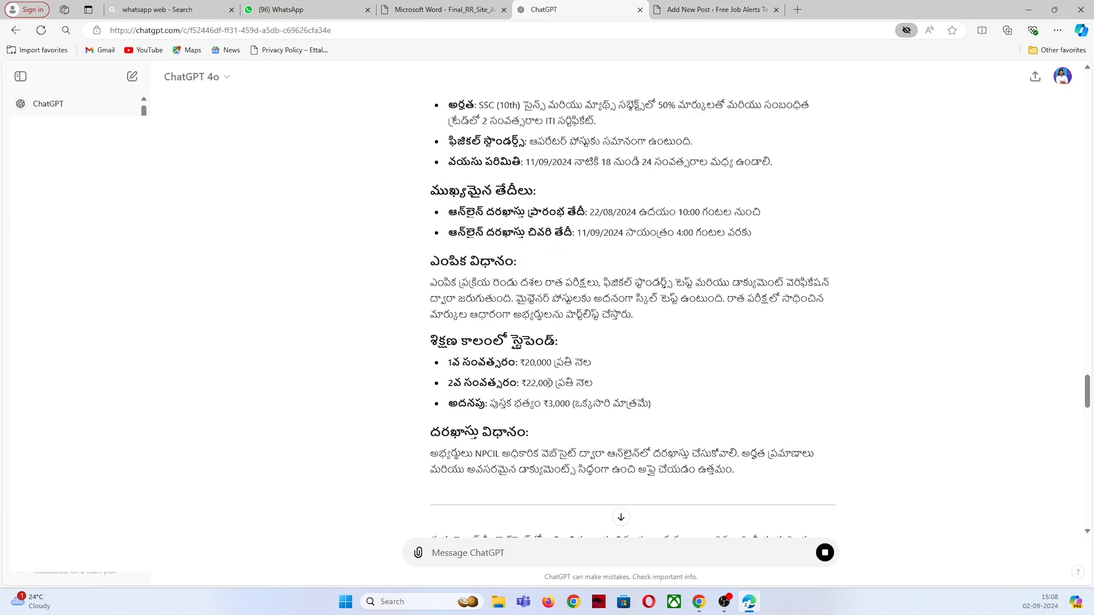
scroll(549, 382, "down", 20)
scroll(486, 371, "up", 4)
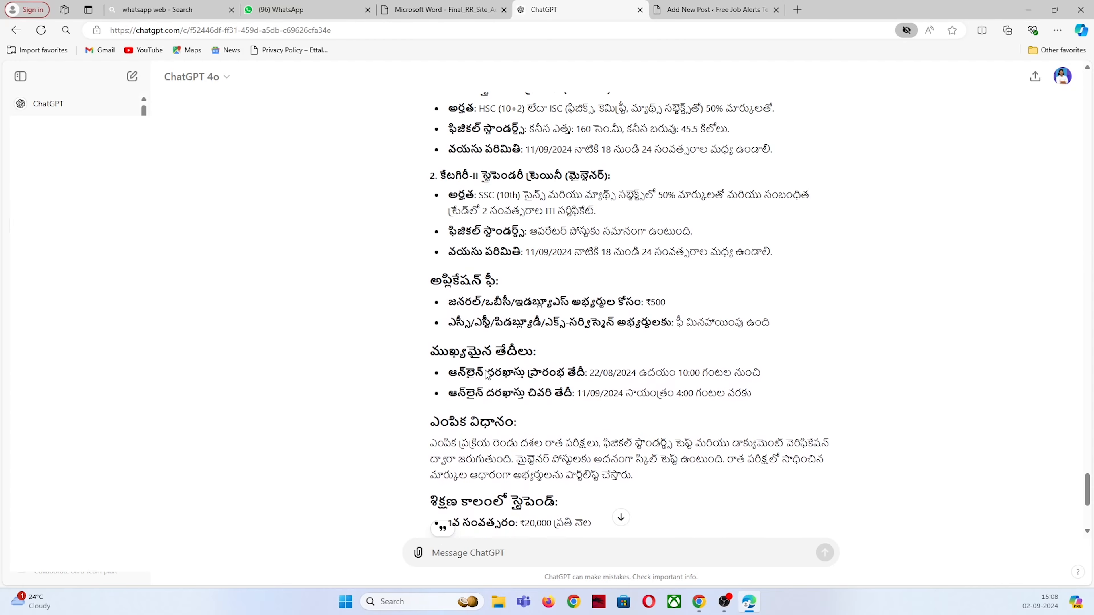
scroll(486, 373, "up", 1)
left_click_drag(783, 342, 464, 317)
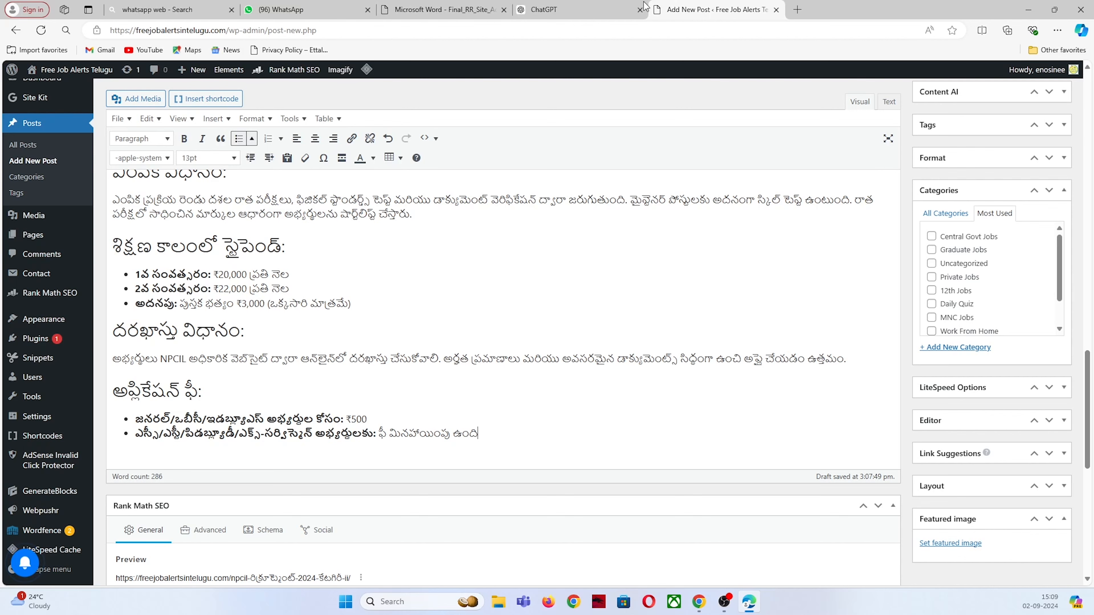
- Check the age limit and relaxation sections of the NPCIL advertisement, and send ChatGPT the prompt "age relaxation mention cheyaledu"
left_click(443, 9)
scroll(381, 376, "down", 1)
scroll(381, 379, "down", 3)
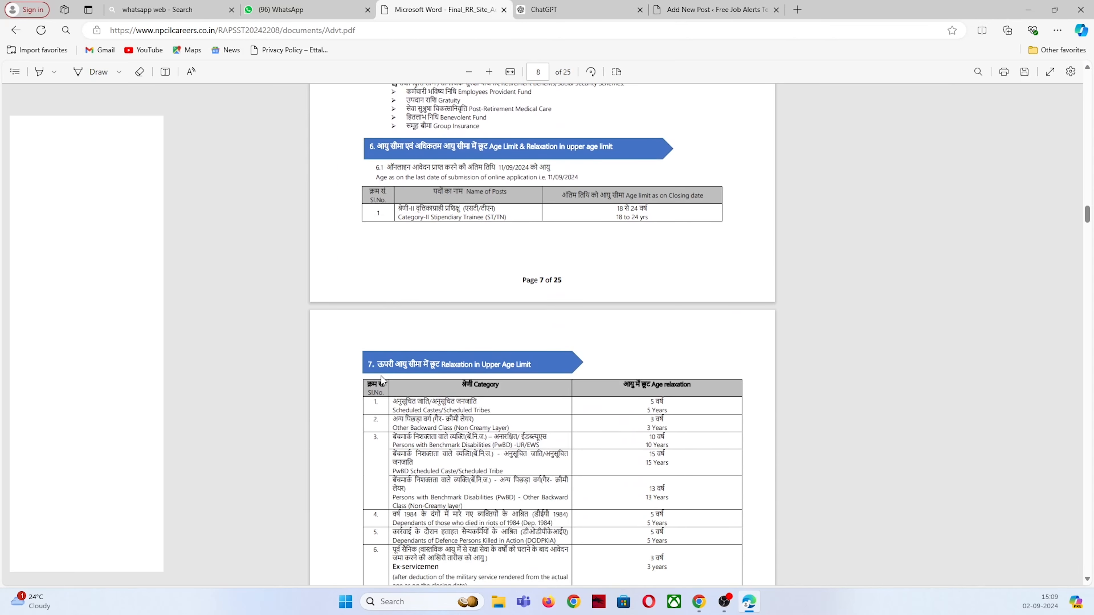
scroll(381, 377, "down", 3)
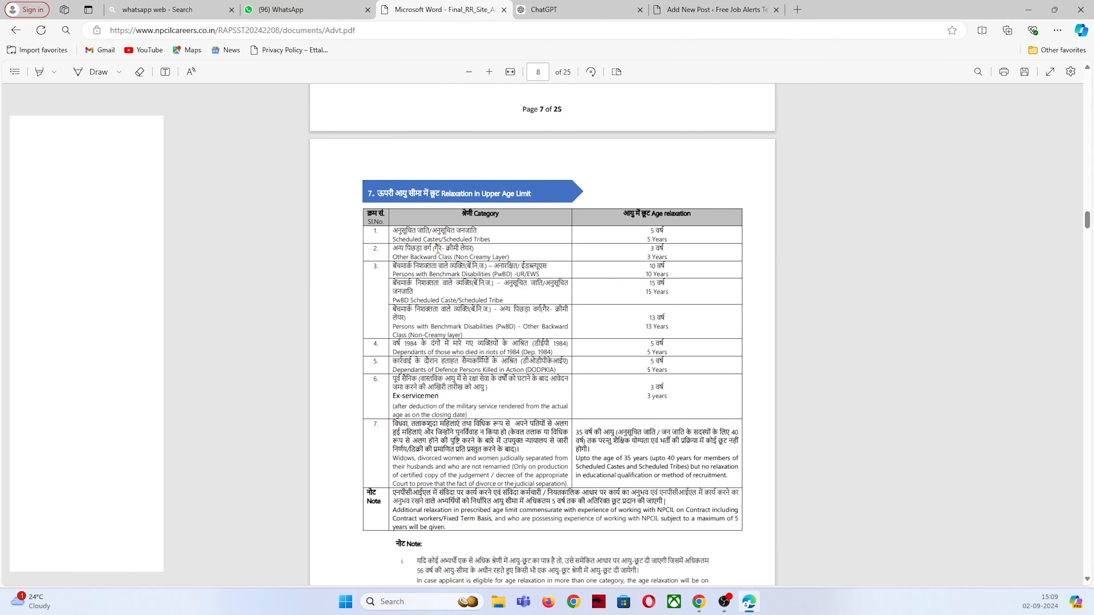
left_click(609, 11)
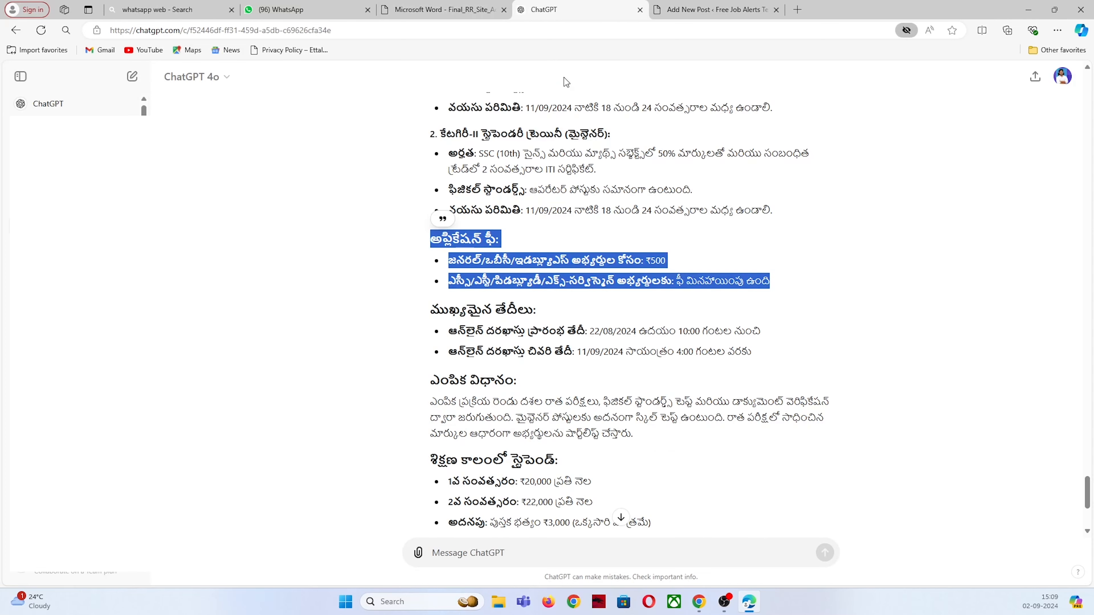
scroll(517, 521, "down", 3)
left_click(502, 553)
type("age relaxation mention cheyaledu")
key("Return")
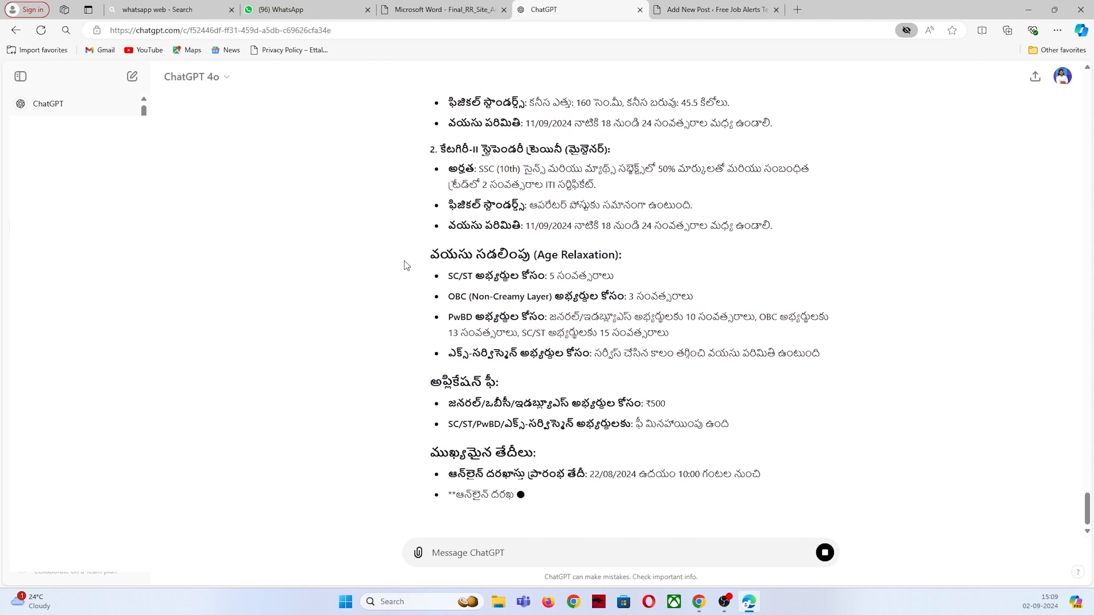
- Copy ChatGPT's Age Relaxation section and paste it into the post between the Maintainer eligibility list and the important dates
scroll(405, 261, "up", 1)
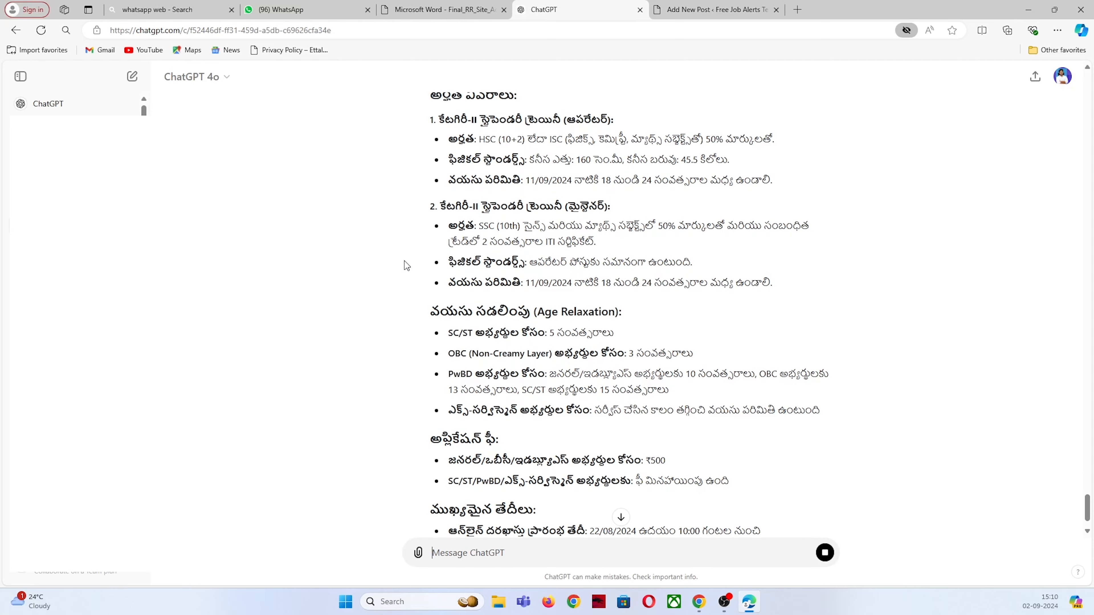
left_click_drag(428, 307, 825, 413)
right_click(759, 207)
left_click(788, 235)
left_click(715, 9)
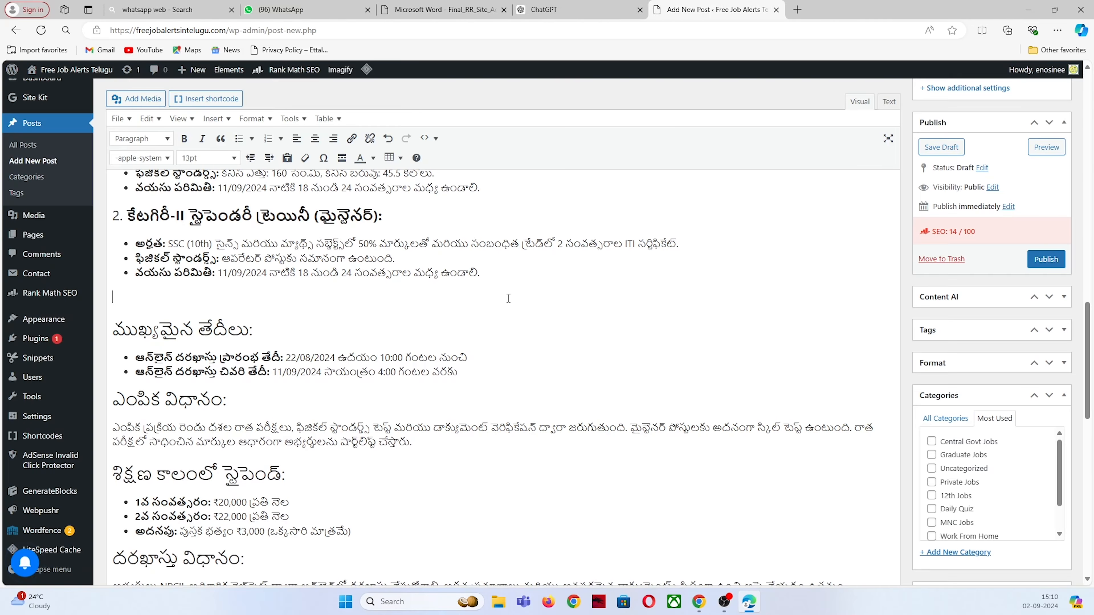
key("ctrl+v")
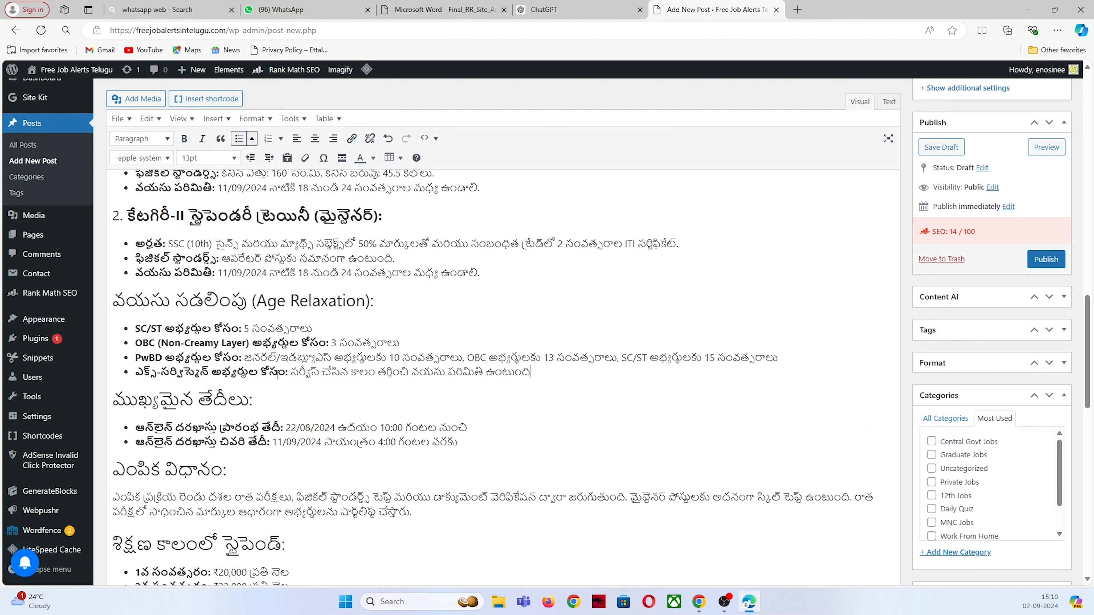
- Check the post against the advertisement's next sections, and send ChatGPT "place of posting & period of training gurinchi kuda mention chey"
scroll(321, 382, "down", 10)
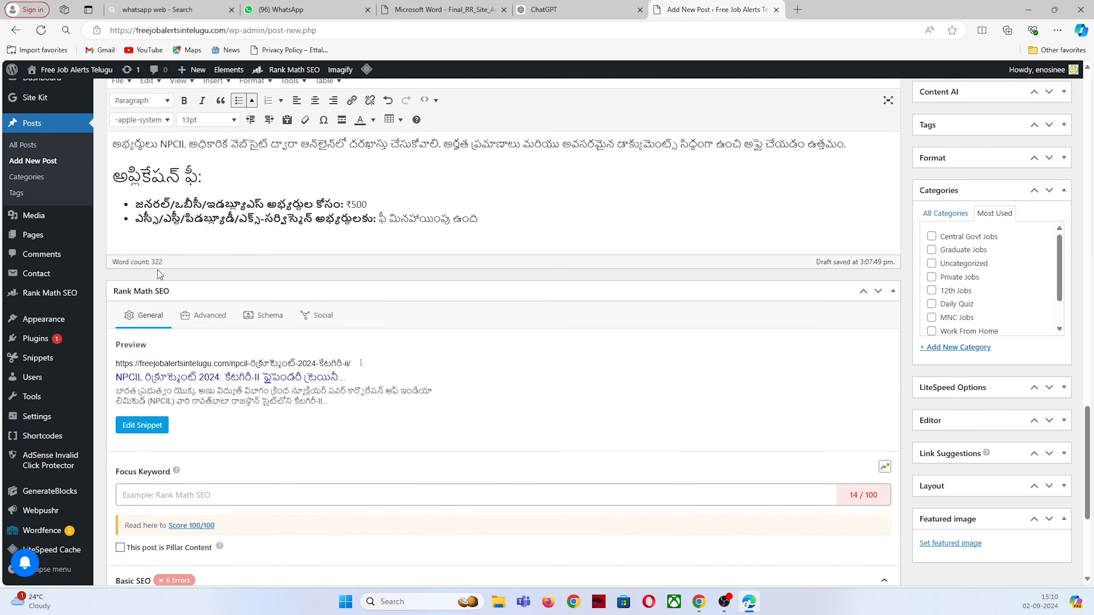
scroll(156, 272, "up", 10)
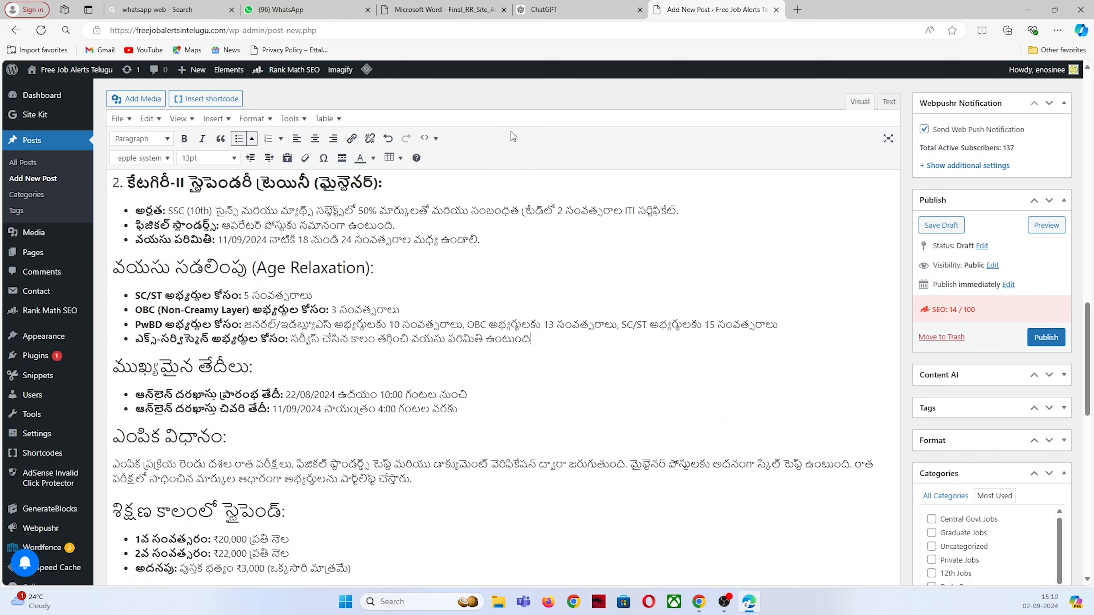
left_click(444, 10)
scroll(394, 334, "down", 6)
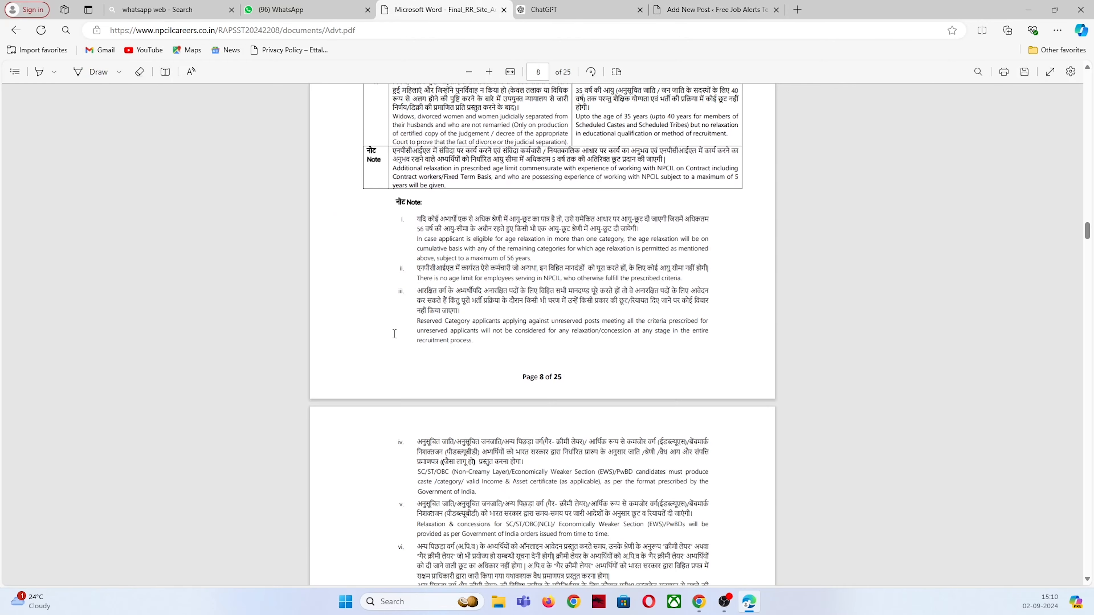
scroll(394, 334, "down", 12)
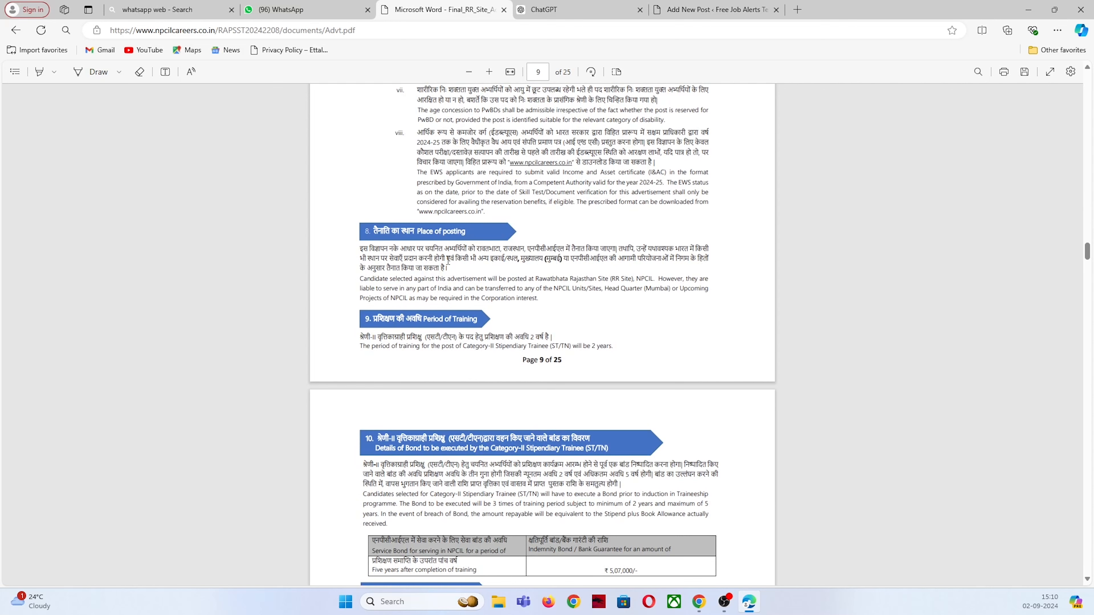
key("ctrl+Tab")
left_click(487, 548)
type("plac")
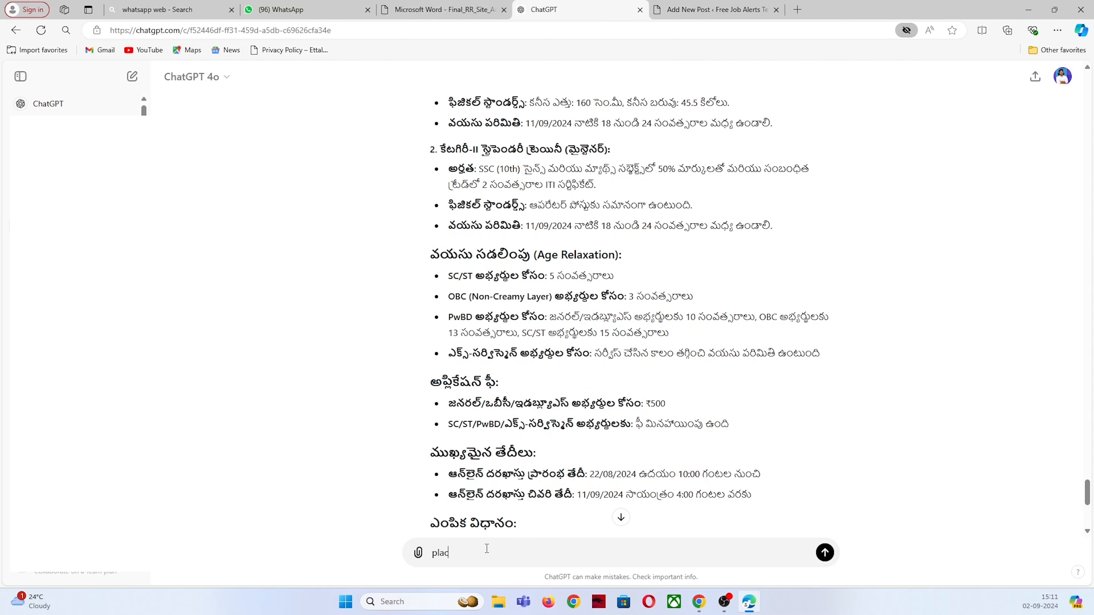
type("e of posting & period of training gurinchi kuda mention chey")
key("Return")
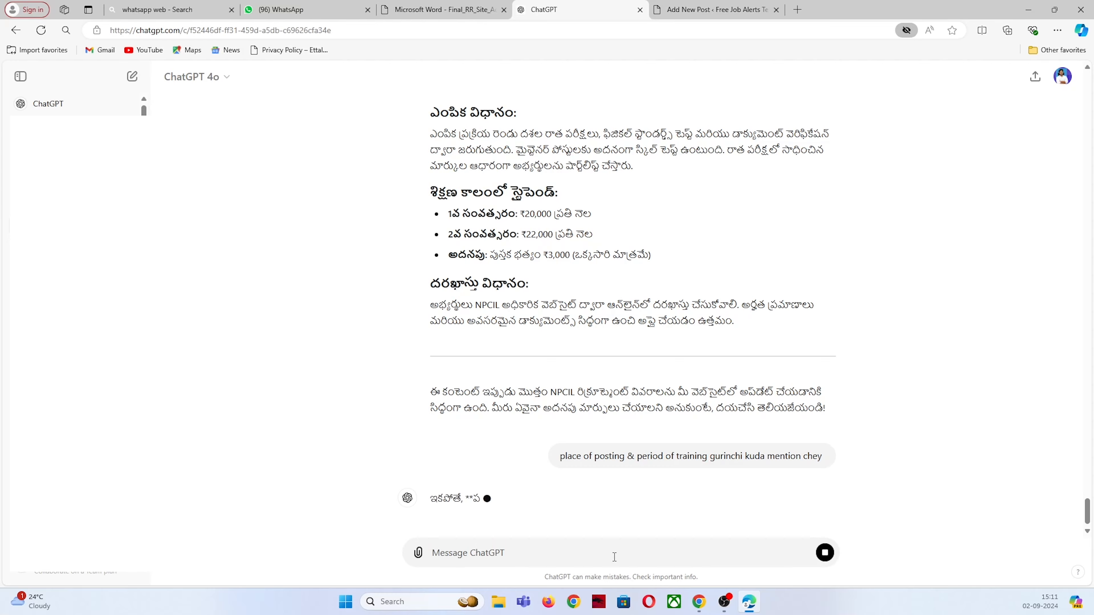
- Copy ChatGPT's Period of Training and Place of Posting sections and paste them below the Age Relaxation list in the post
right_click(439, 193)
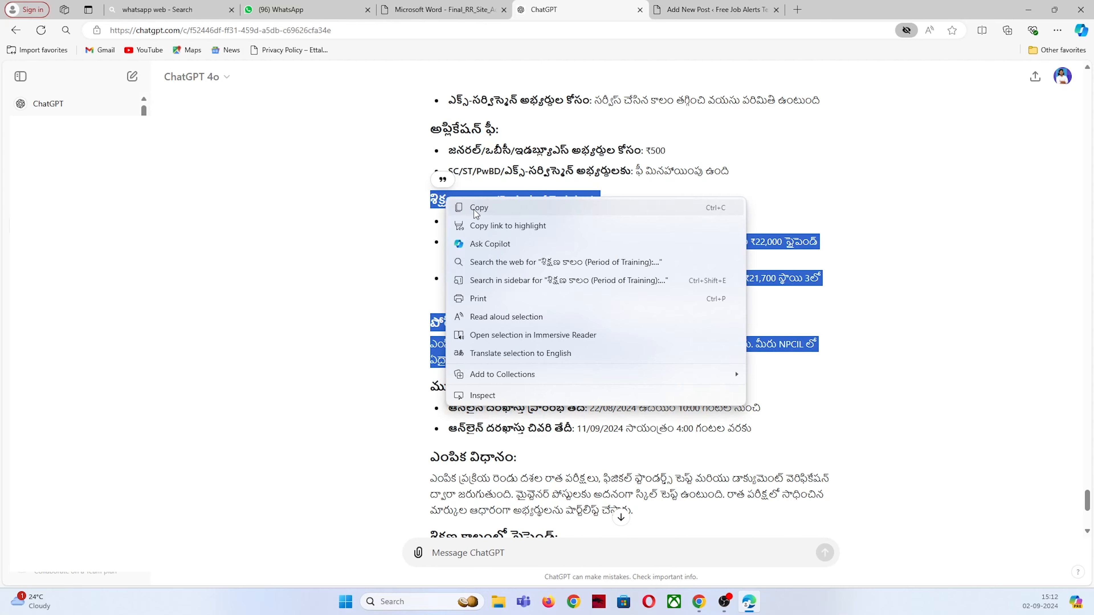
left_click(461, 203)
key("ctrl+Tab")
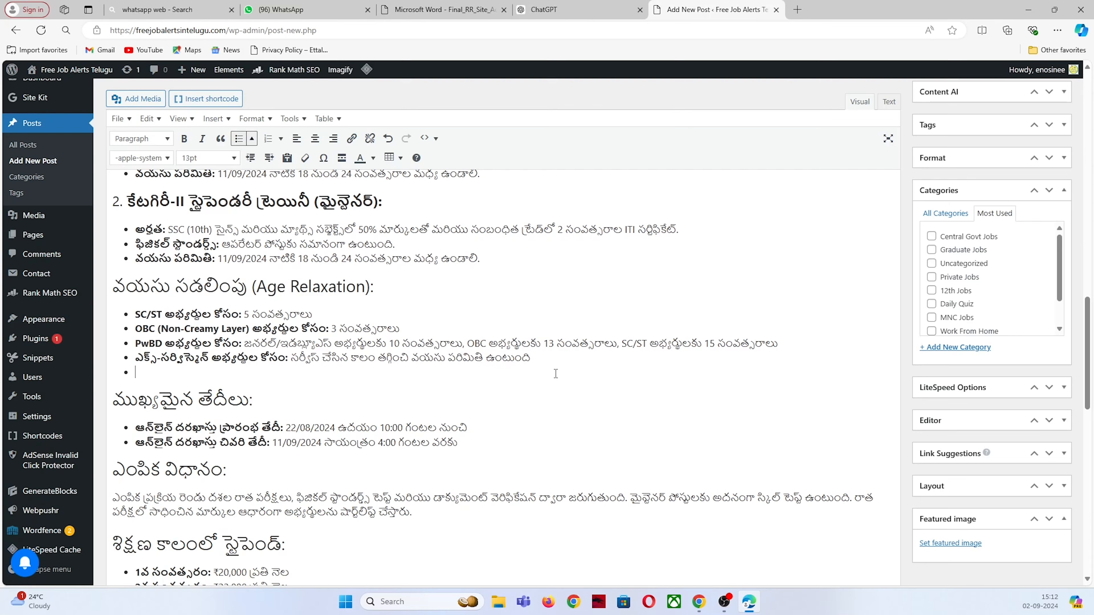
left_click(555, 373)
key("ctrl+v")
- Examine the bond details and selection procedure in the NPCIL advertisement, and compare them with the selection paragraph in ChatGPT's article
key("ctrl+shift+Tab")
key("ctrl+shift+Tab")
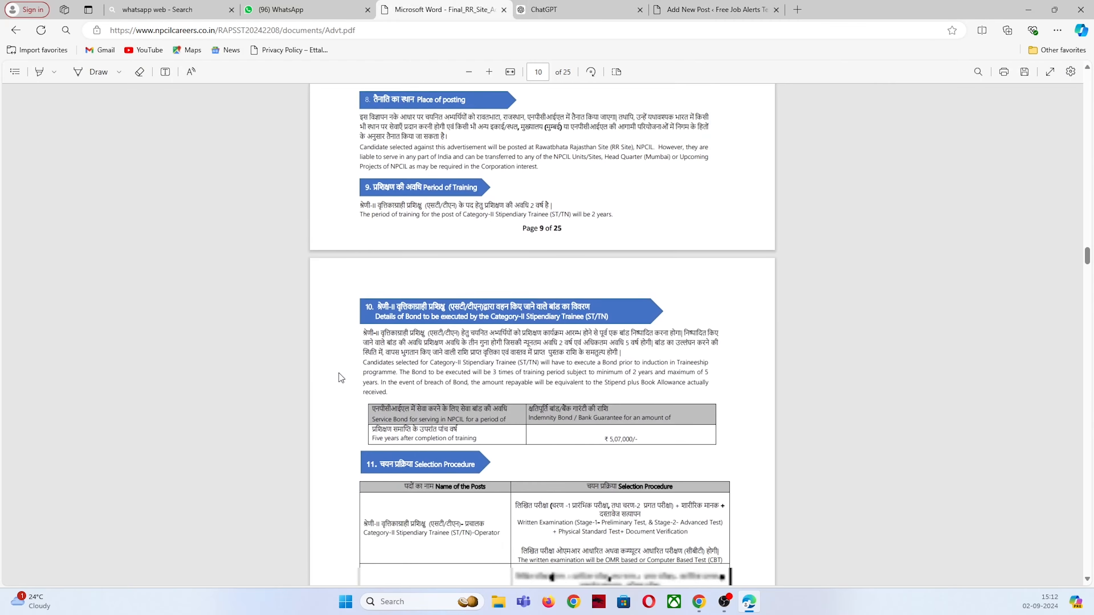
scroll(339, 373, "down", 3)
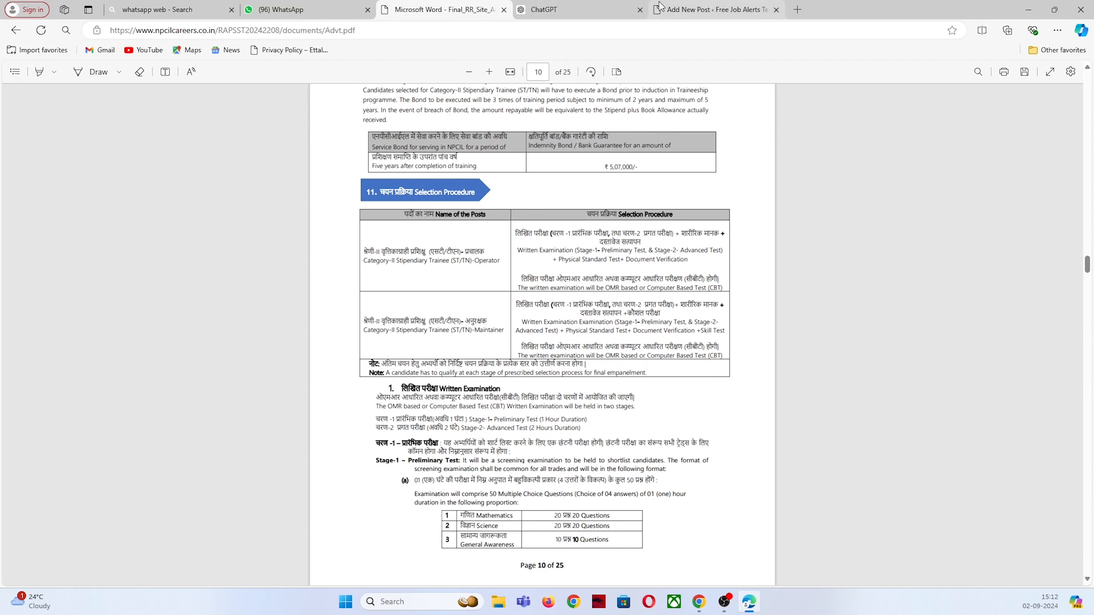
left_click(604, 6)
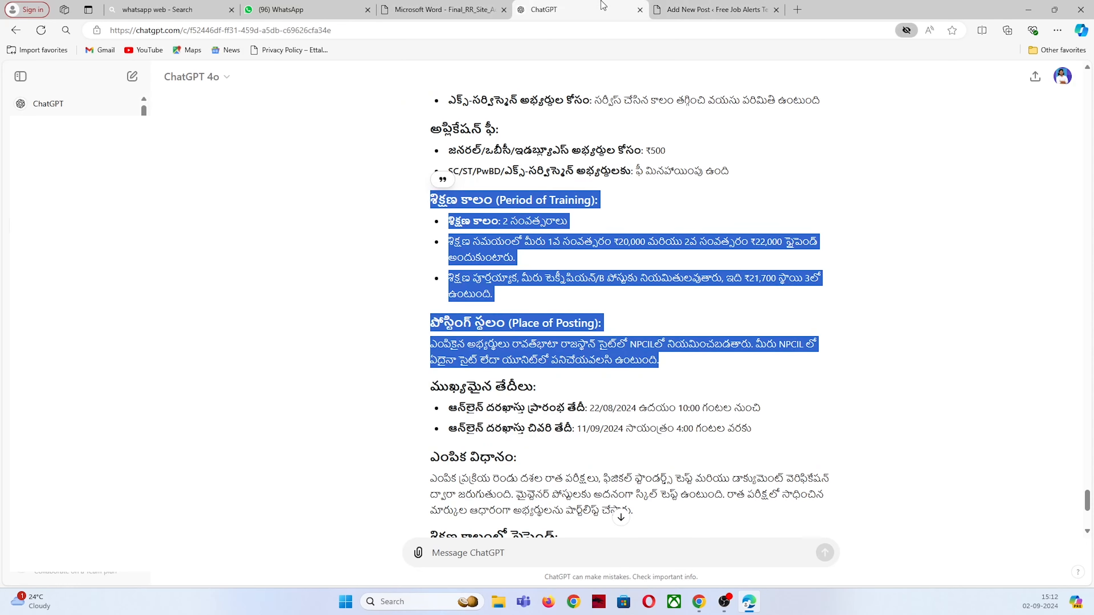
left_click(343, 317)
scroll(353, 365, "down", 4)
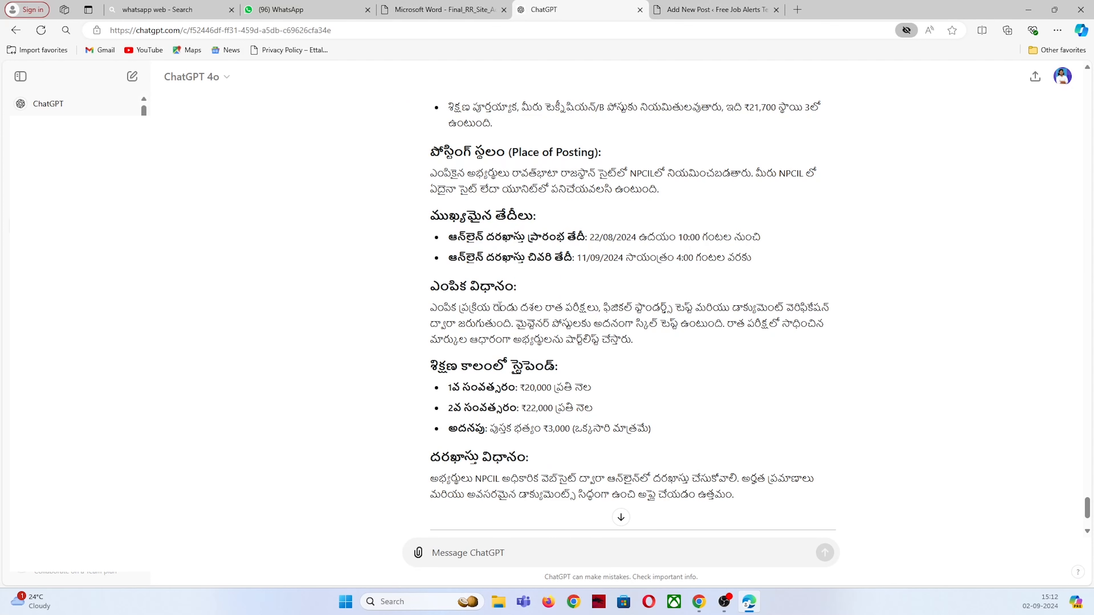
triple_click(466, 318)
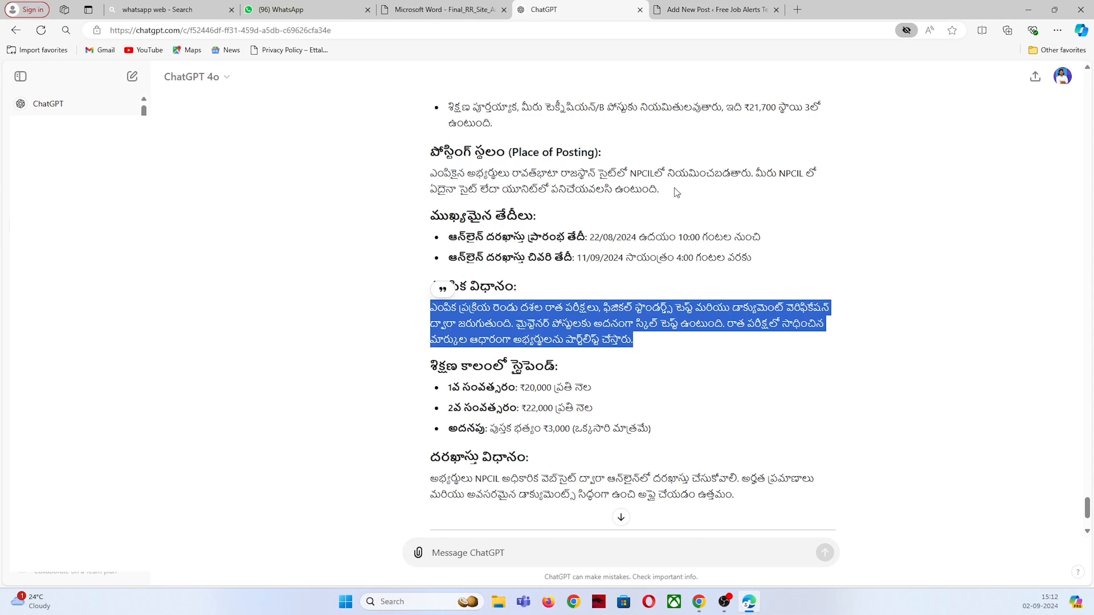
- Ask ChatGPT to explain the selection process "inka detailed ga" and review the alternative responses down to the Selection Process section
left_click(457, 9)
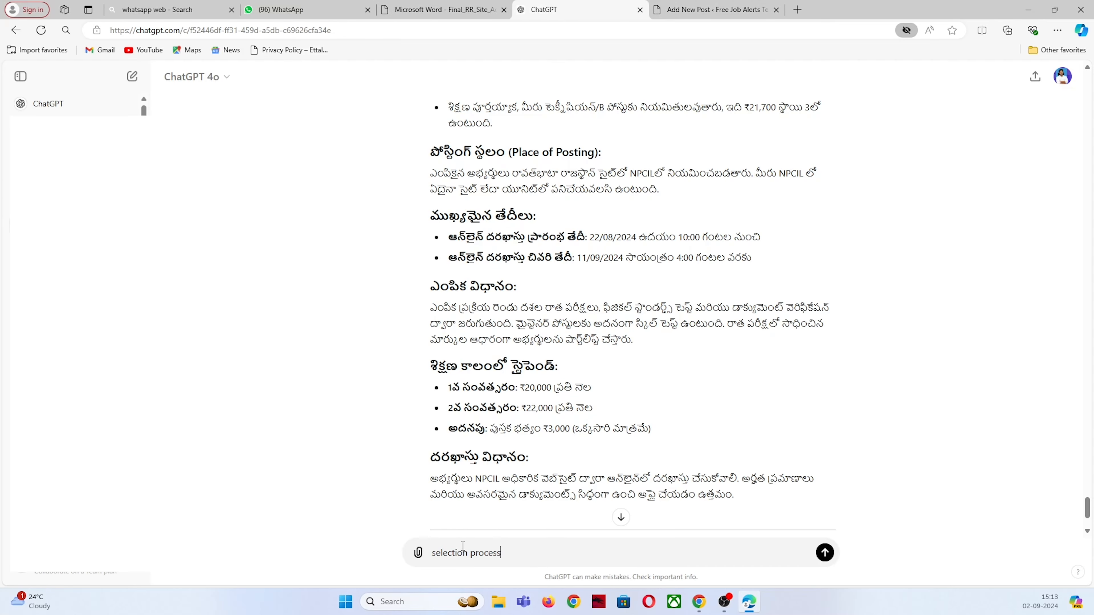
type("sam inka detailed ga cheppu")
key("Return")
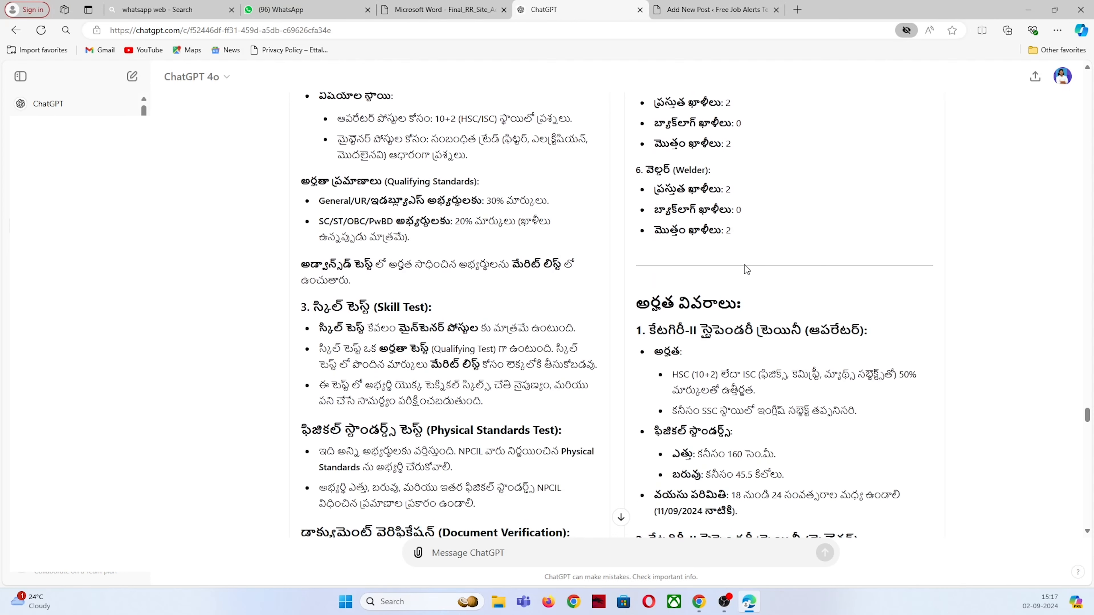
scroll(746, 269, "down", 20)
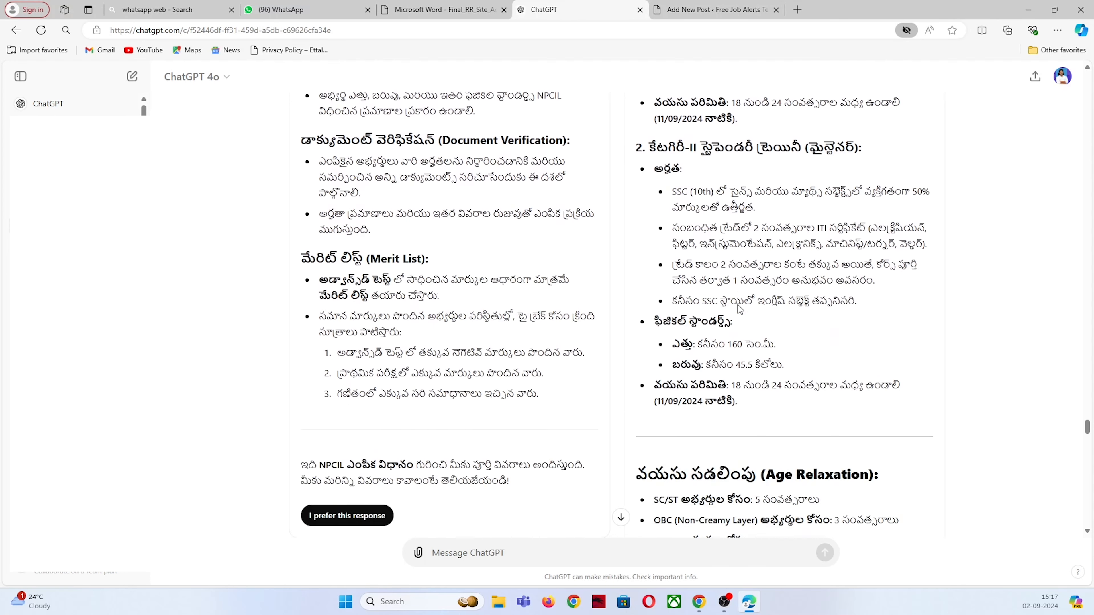
scroll(740, 274, "down", 8)
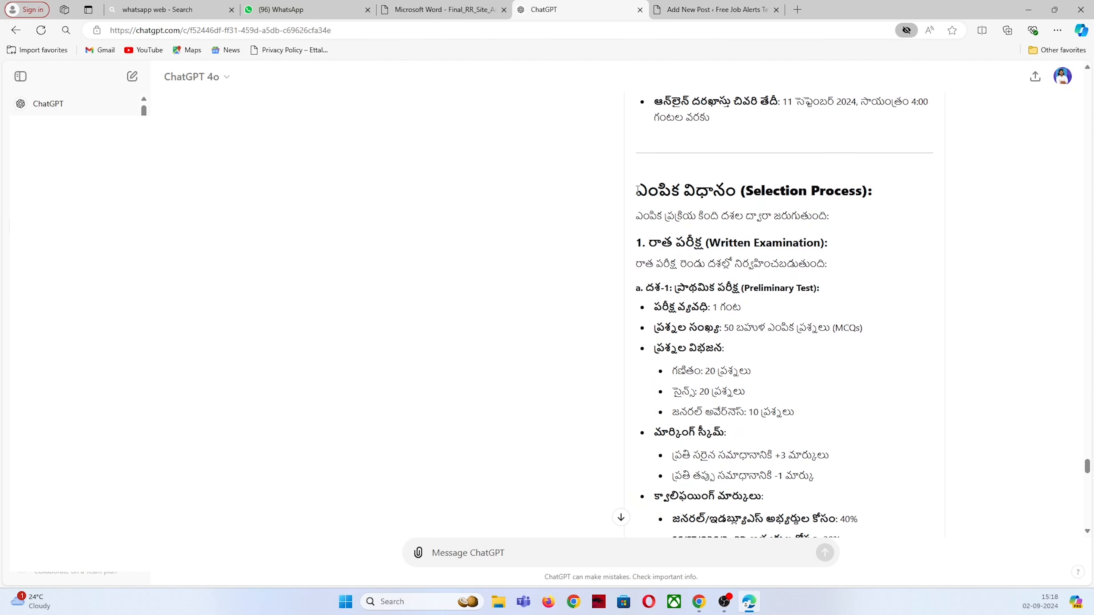
- Copy ChatGPT's full Selection Process section, through the tie-case rules, and paste it over the post's selection section
left_click_drag(636, 190, 809, 371)
scroll(675, 249, "down", 5)
scroll(680, 247, "down", 20)
right_click(810, 376)
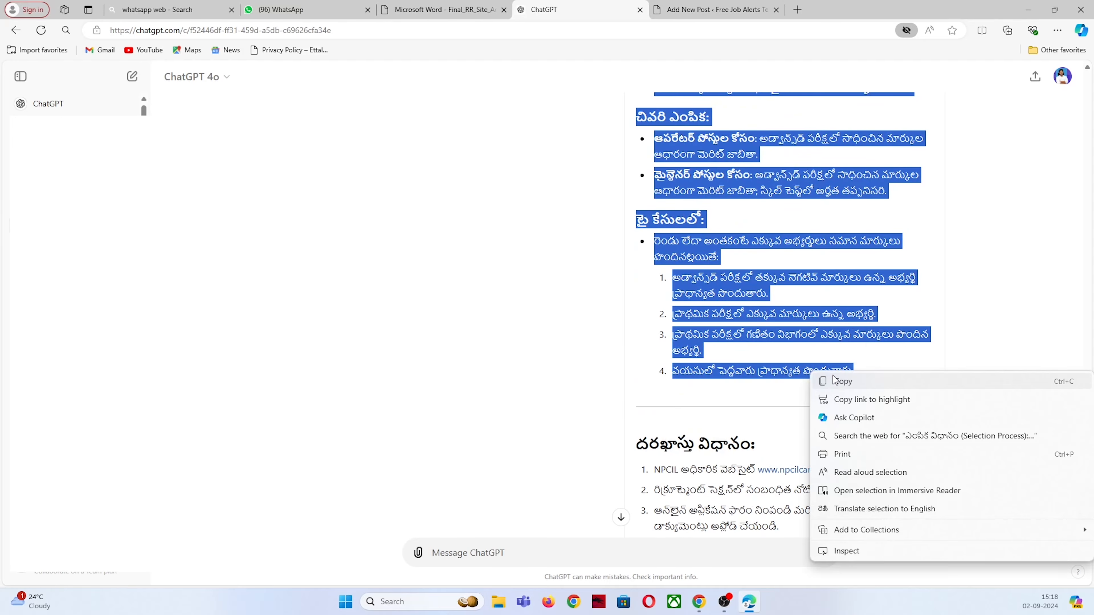
left_click(838, 382)
left_click(715, 9)
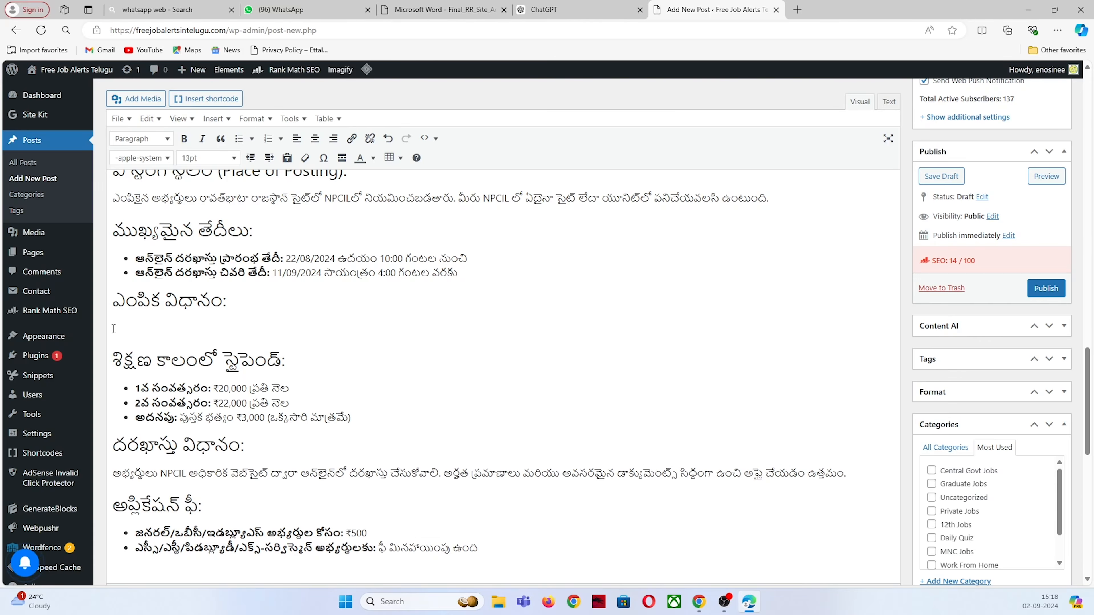
key("ctrl+v")
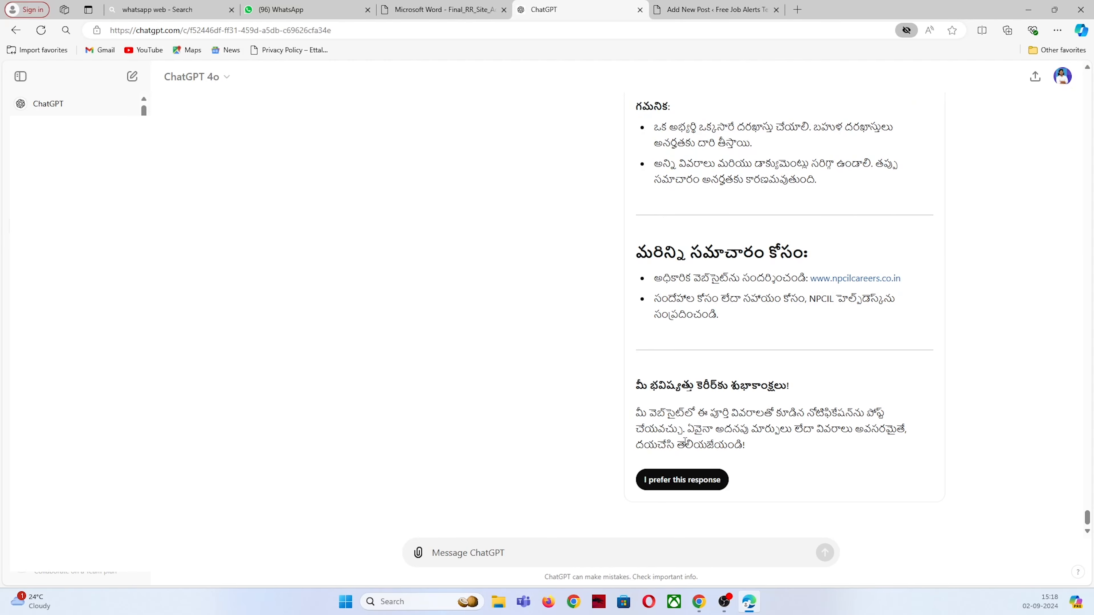
- Mark the detailed ChatGPT response as preferred, then copy its application procedure with the notes and paste it below the post's stipend list
left_click(670, 481)
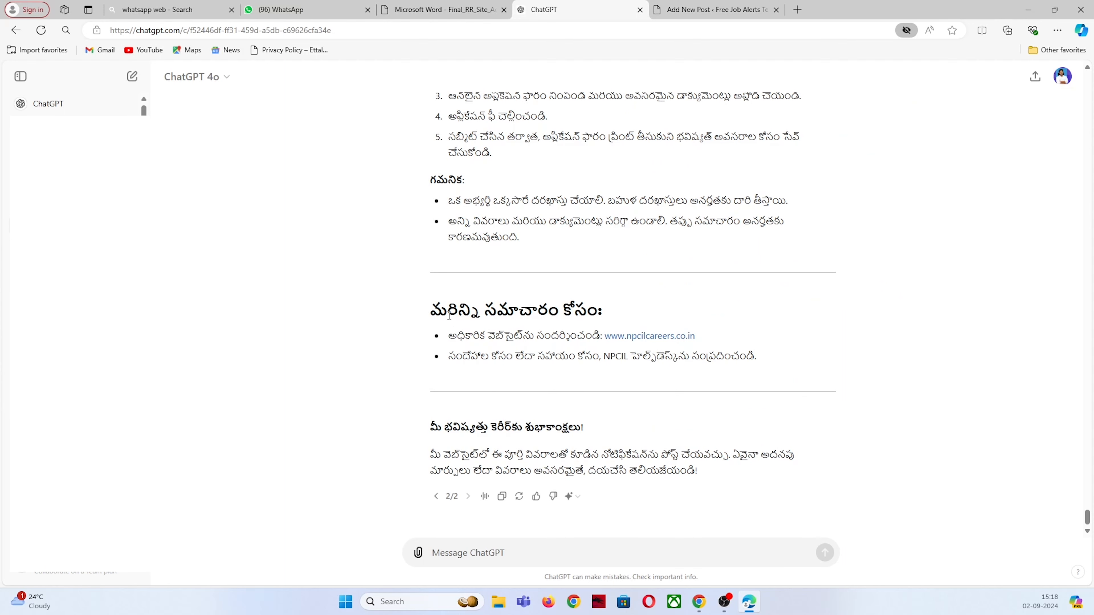
scroll(506, 344, "up", 3)
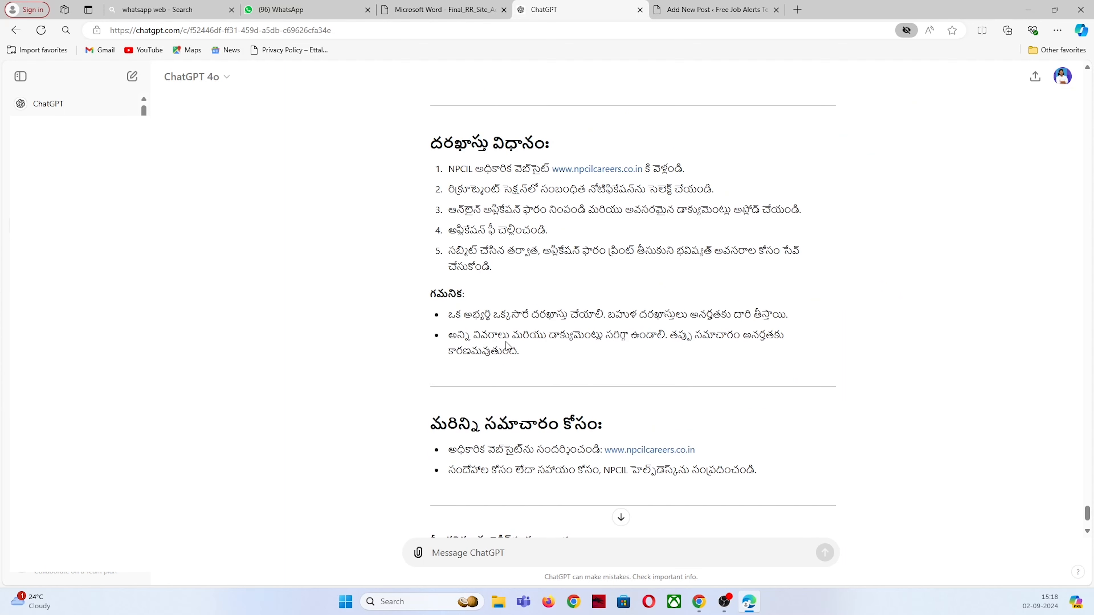
left_click_drag(545, 360, 430, 144)
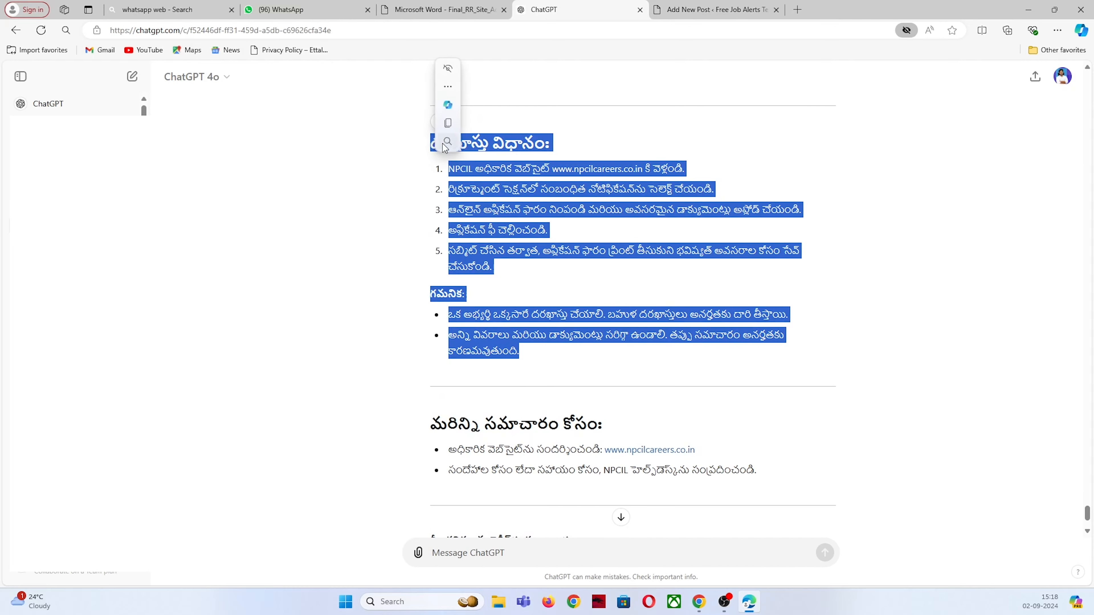
left_click(447, 69)
right_click(385, 147)
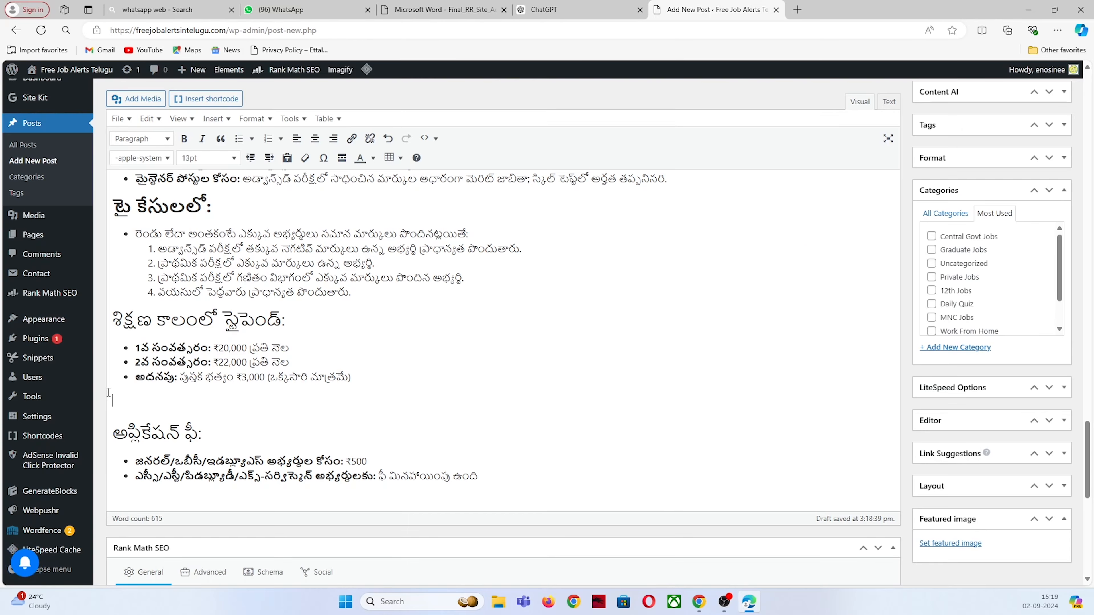
key("ctrl+v")
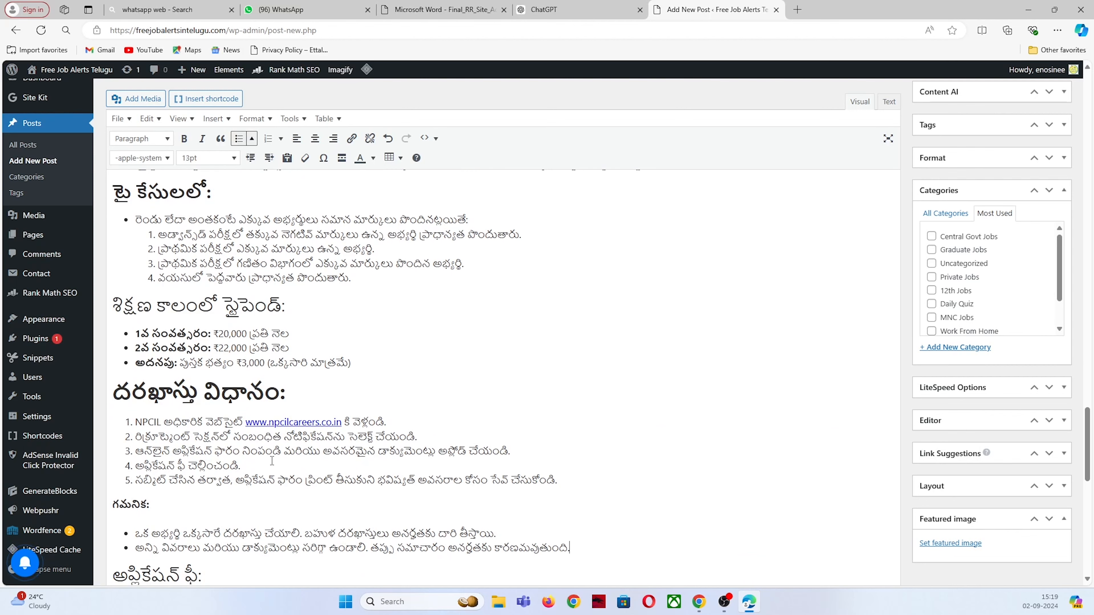
- Copy the Period of Training section from ChatGPT's detailed response and replace the existing Period of Training section in the post with it
key("ctrl+shift+Tab")
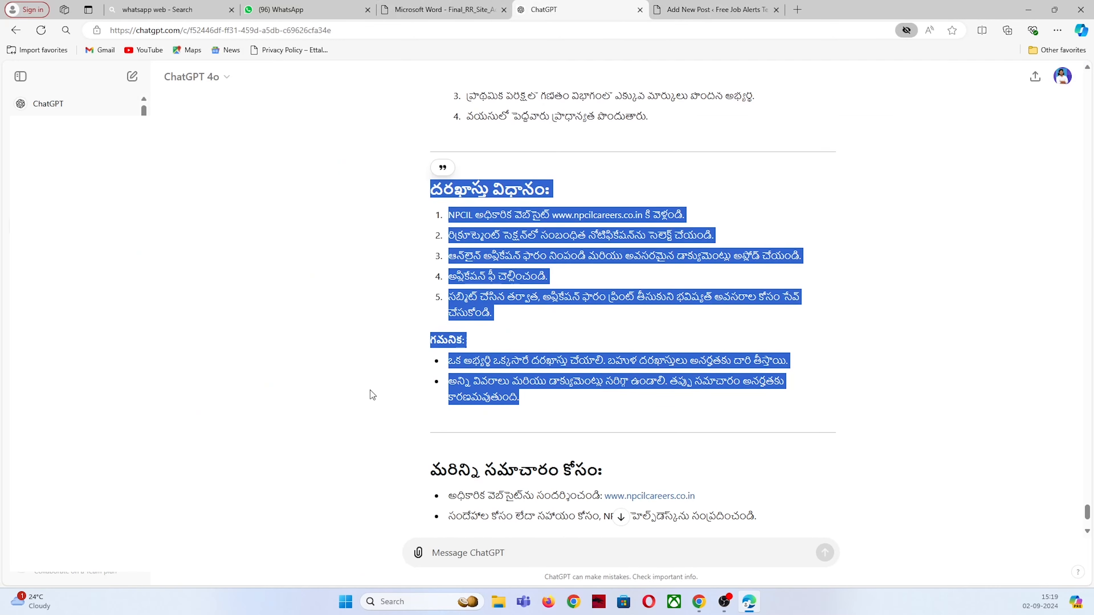
scroll(369, 401, "up", 7)
scroll(357, 418, "up", 15)
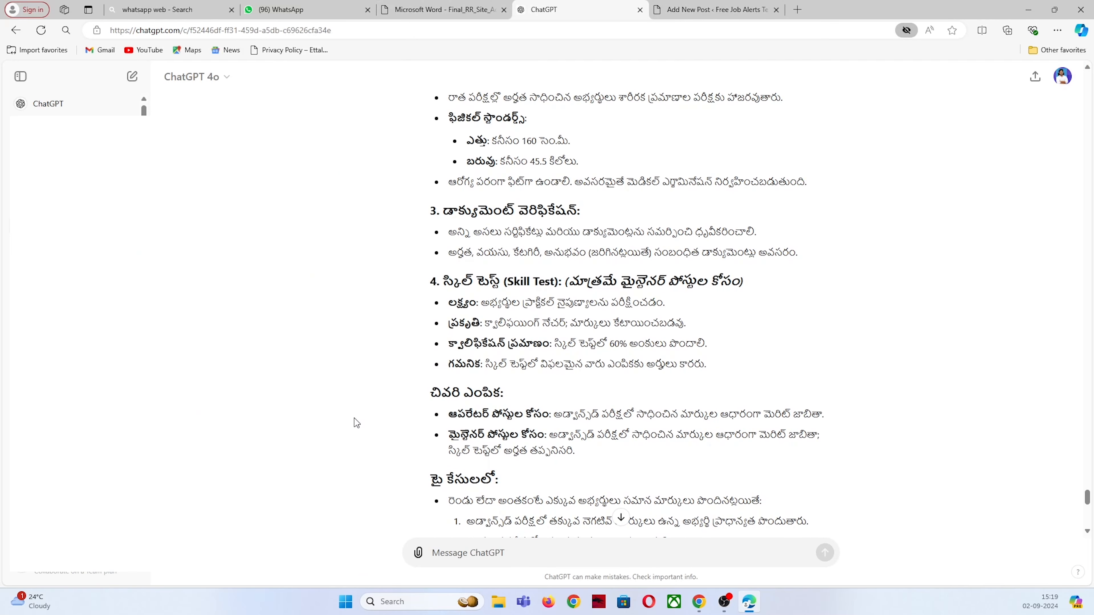
scroll(354, 420, "up", 10)
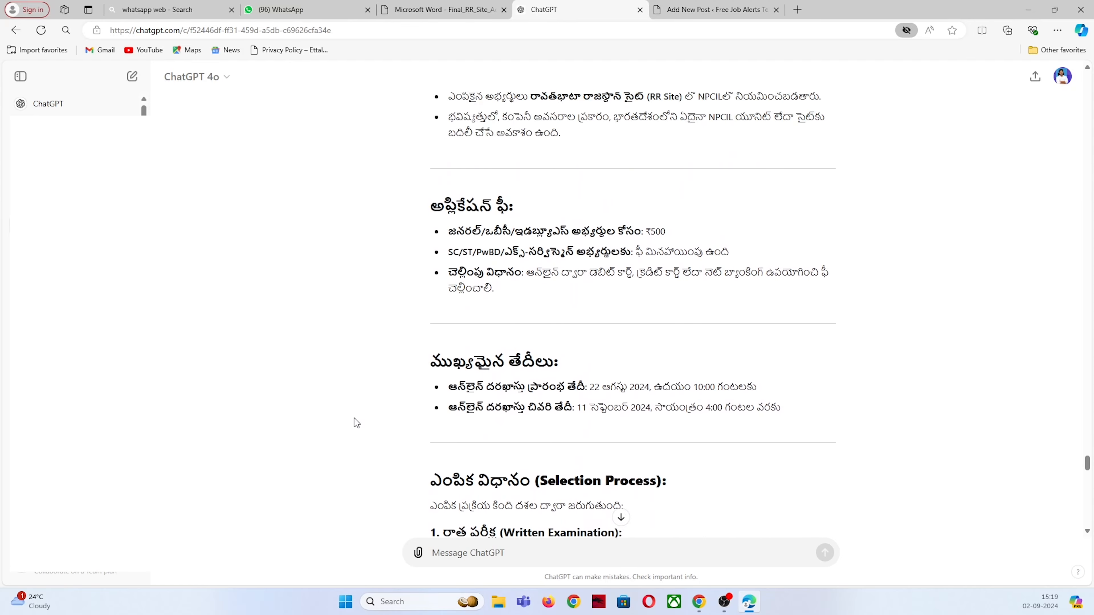
scroll(428, 414, "up", 4)
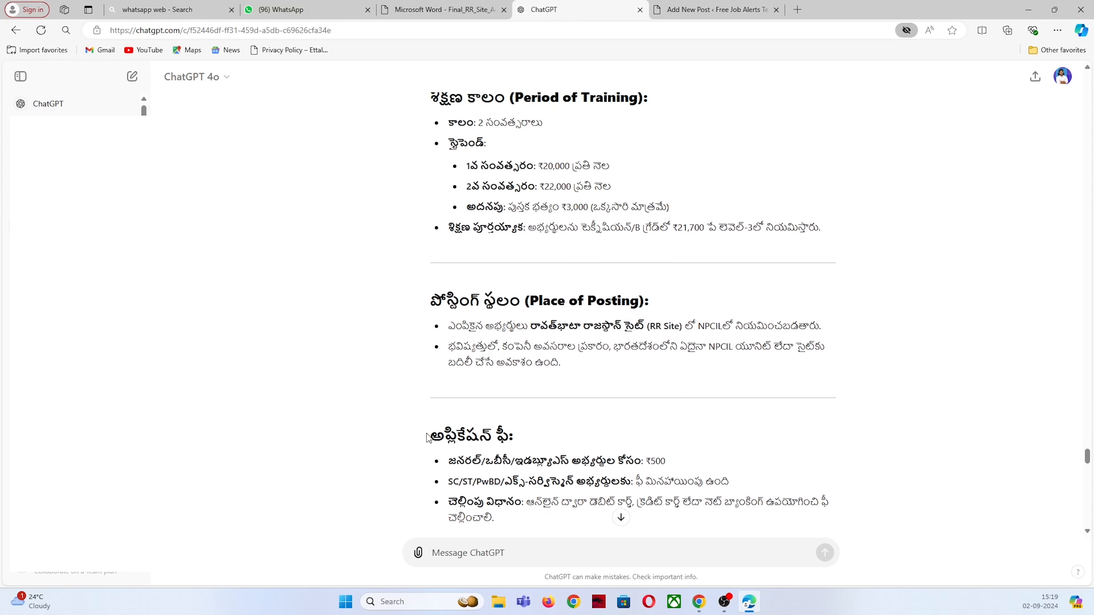
scroll(482, 401, "up", 4)
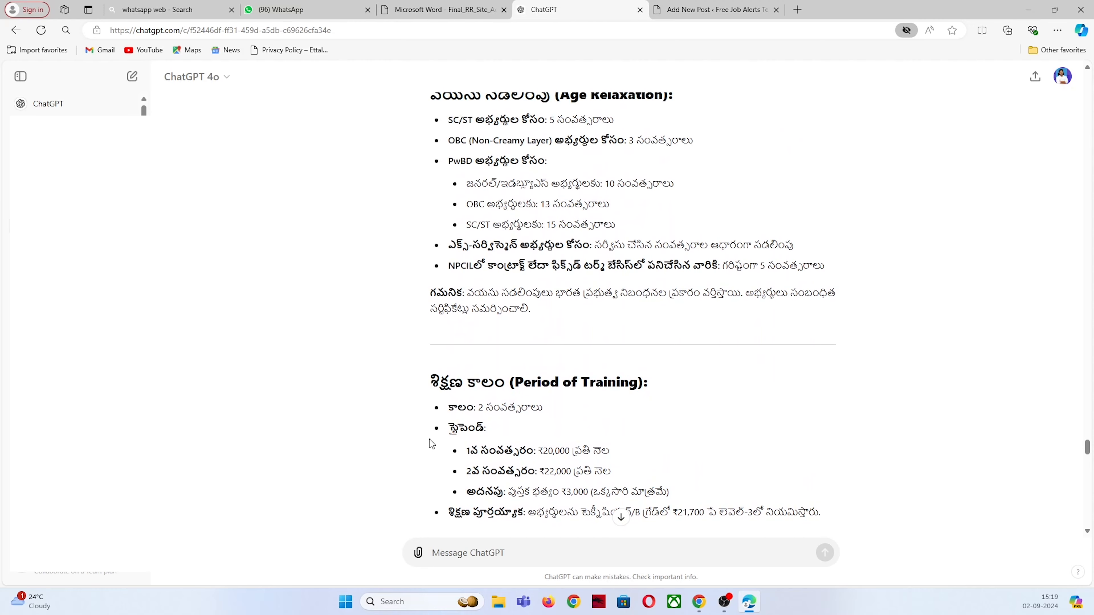
left_click_drag(431, 325, 803, 458)
right_click(803, 459)
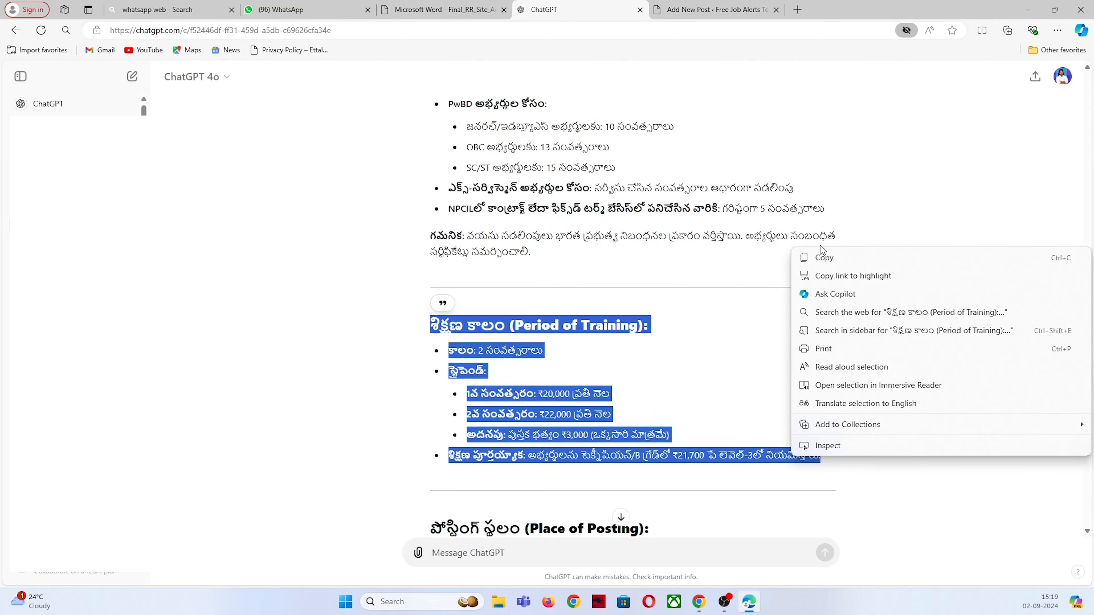
left_click(821, 257)
left_click(715, 9)
left_click_drag(580, 425, 101, 365)
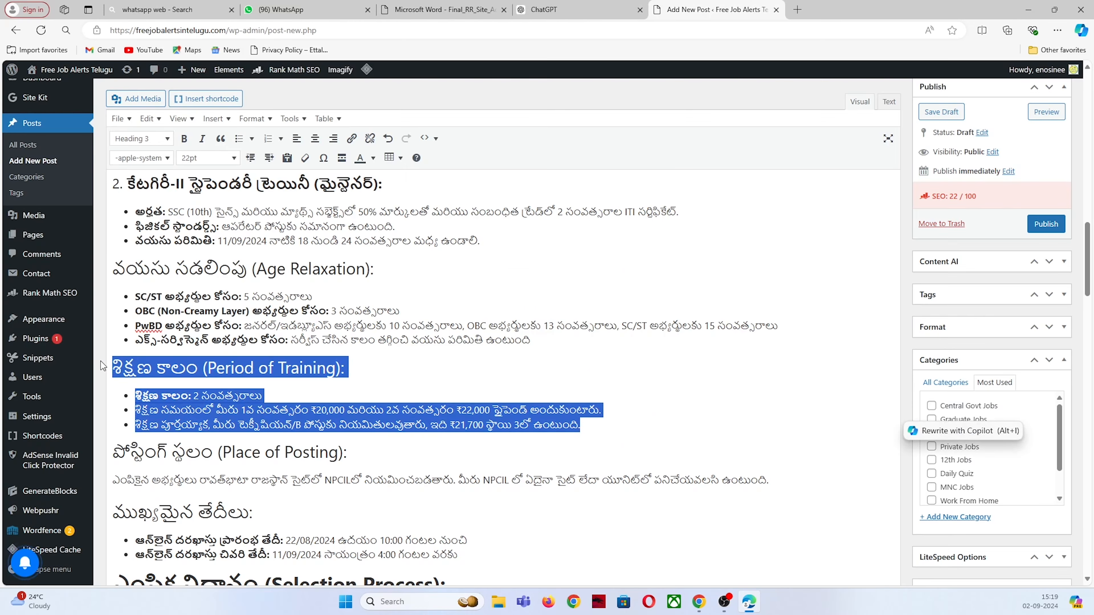
key("BackSpace")
key("ctrl+v")
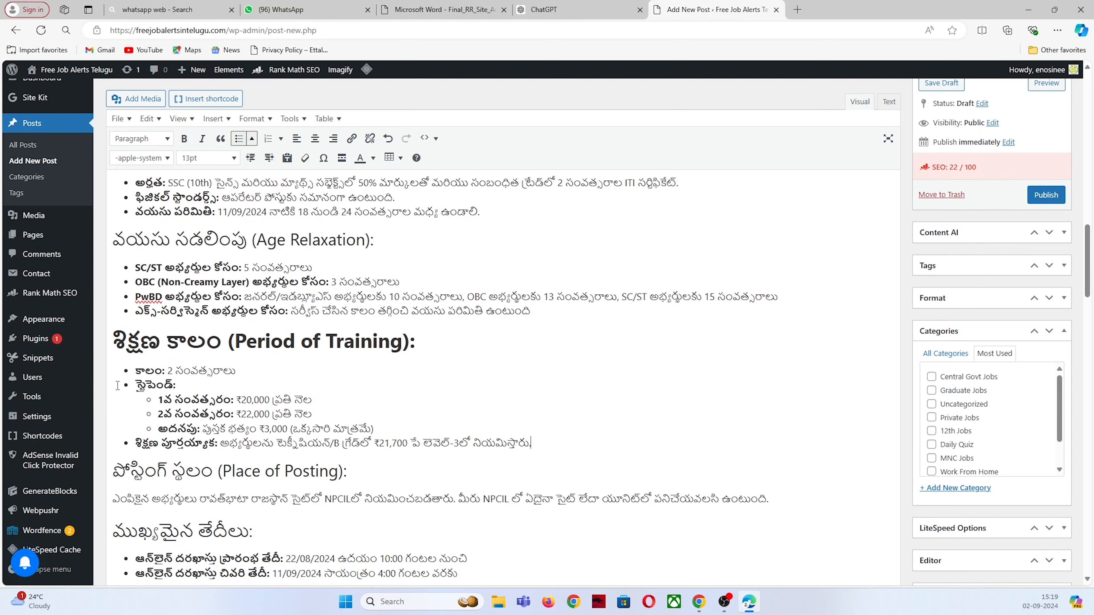
- Examine the advertisement from the age relaxation notes back to the discipline-wise vacancy table, and review the whole draft post against it
scroll(209, 319, "down", 15)
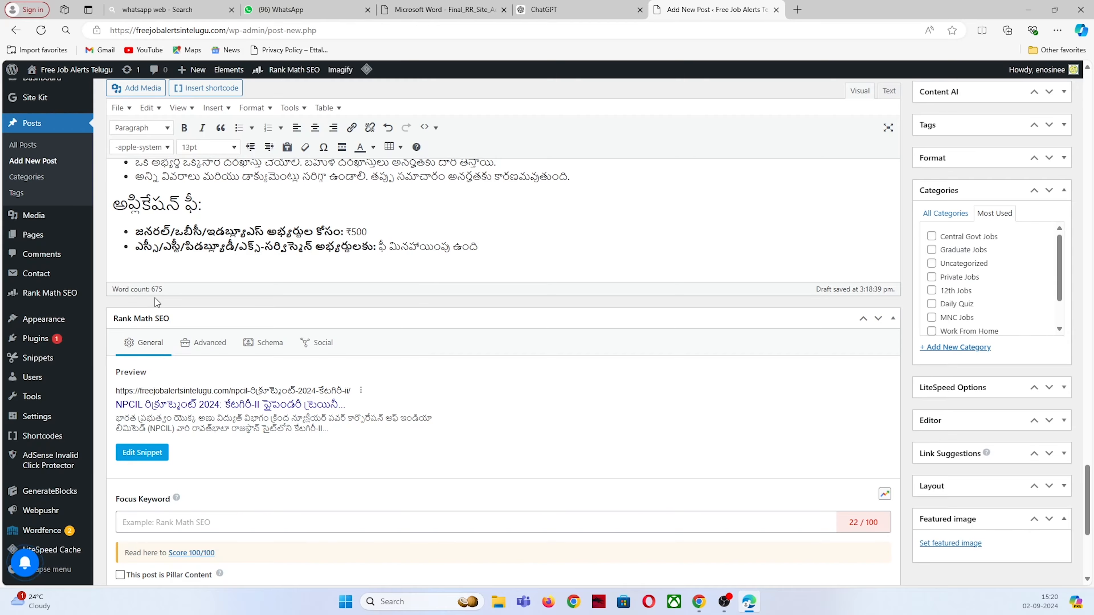
left_click(440, 9)
scroll(447, 318, "up", 17)
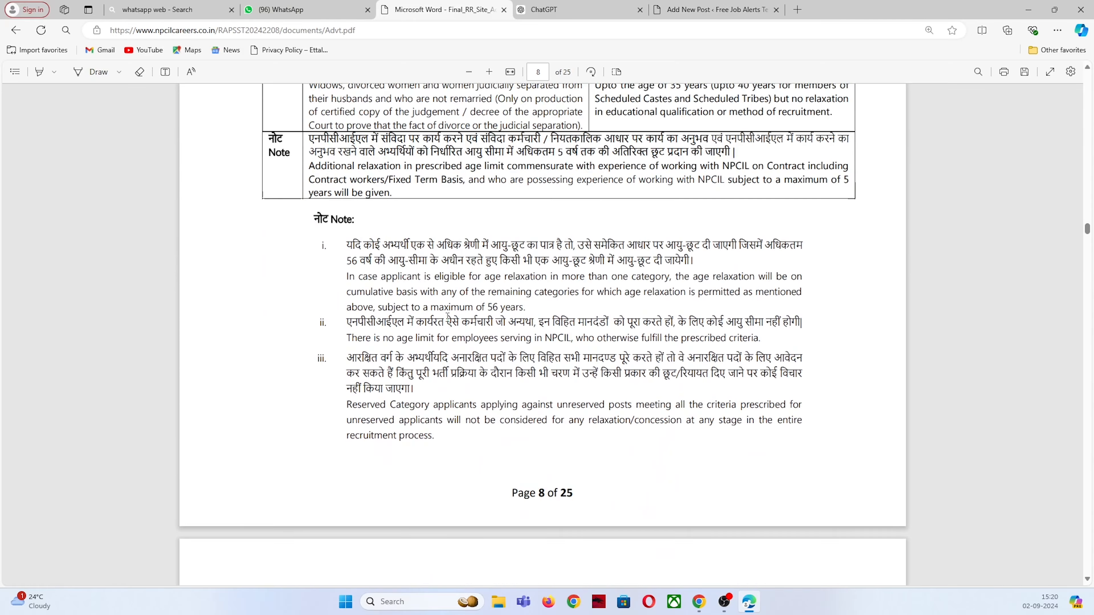
scroll(447, 318, "up", 15)
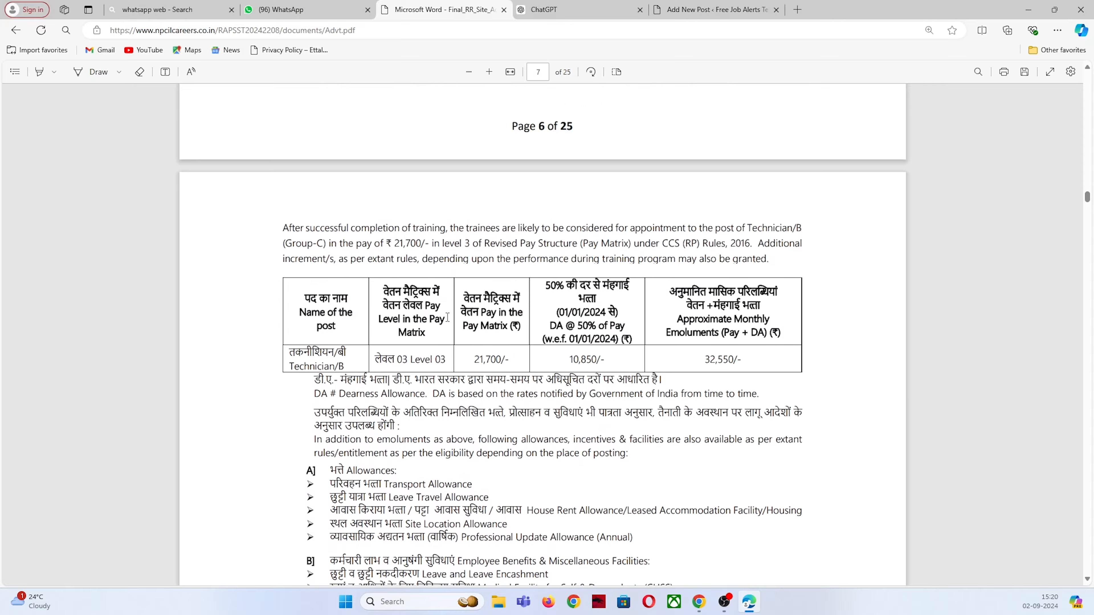
scroll(459, 375, "up", 15)
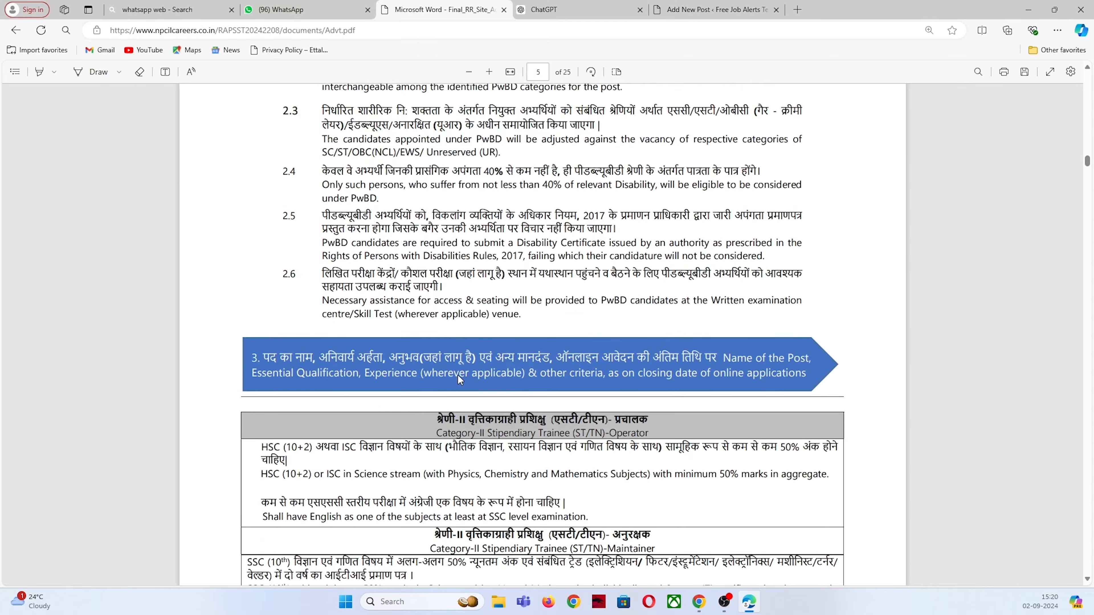
scroll(459, 379, "up", 15)
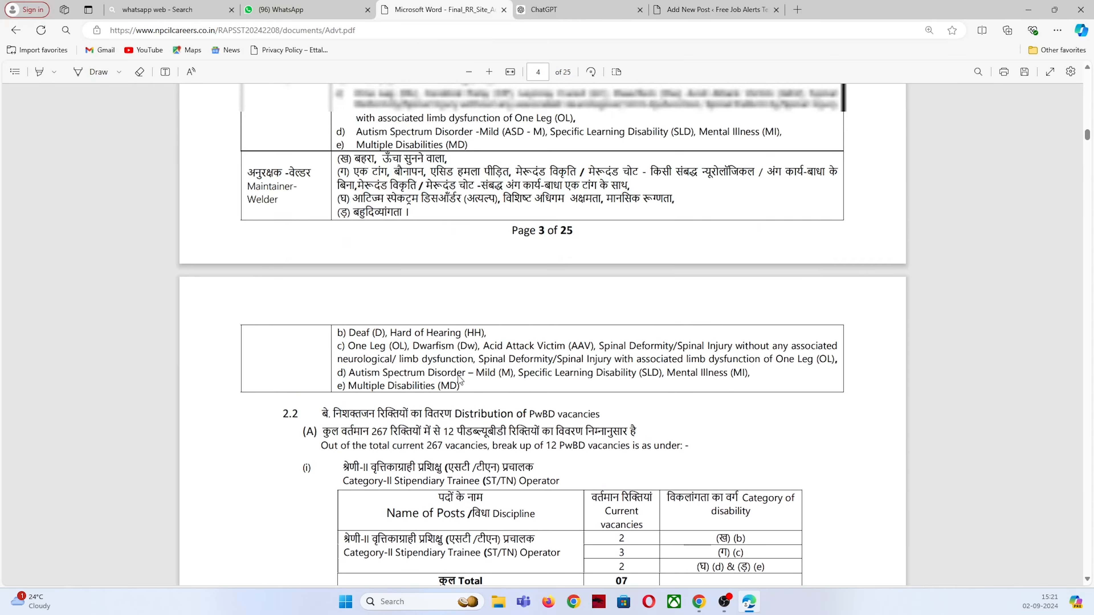
scroll(460, 377, "up", 15)
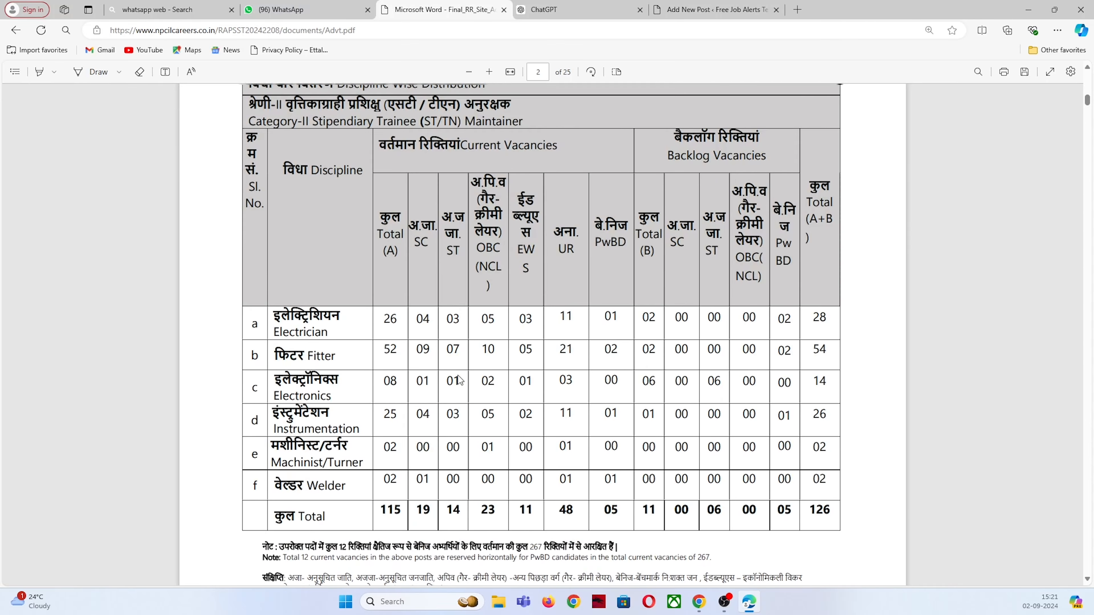
scroll(458, 379, "down", 3)
left_click(685, 9)
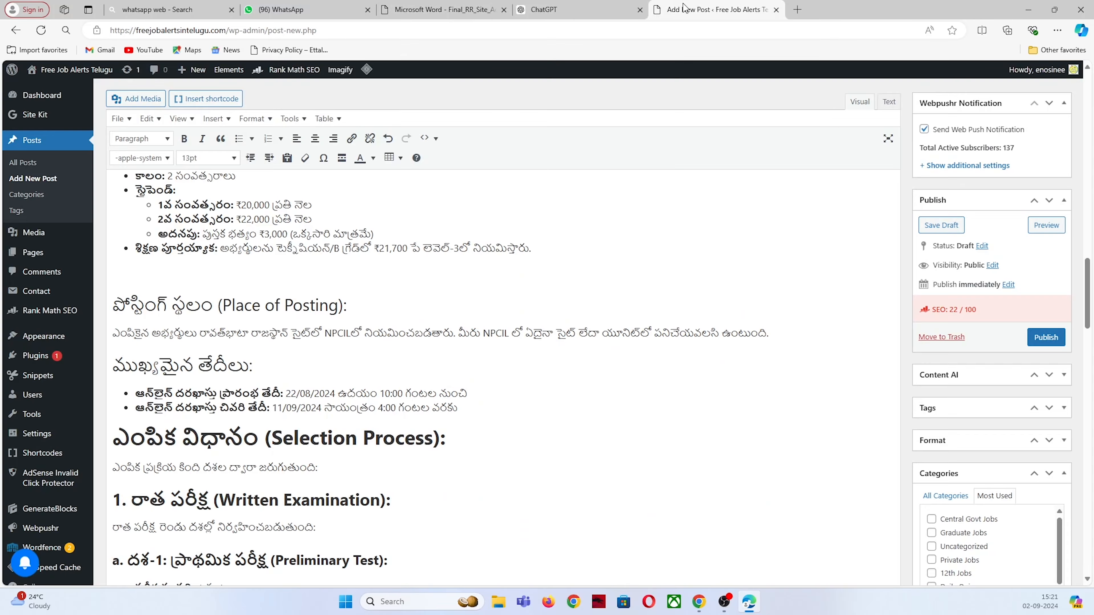
scroll(320, 326, "down", 15)
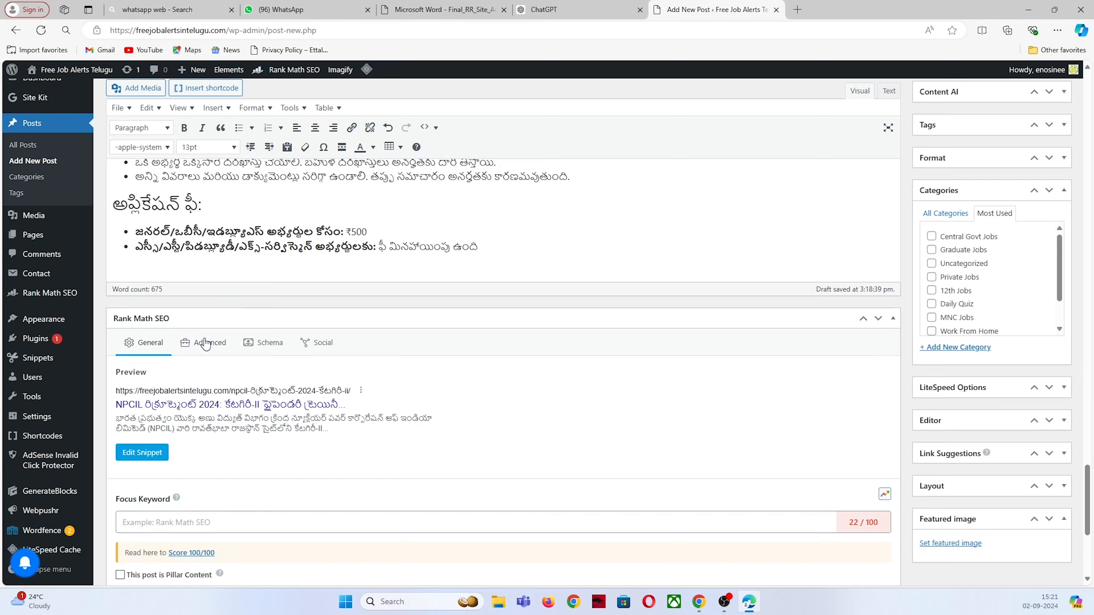
scroll(206, 343, "up", 15)
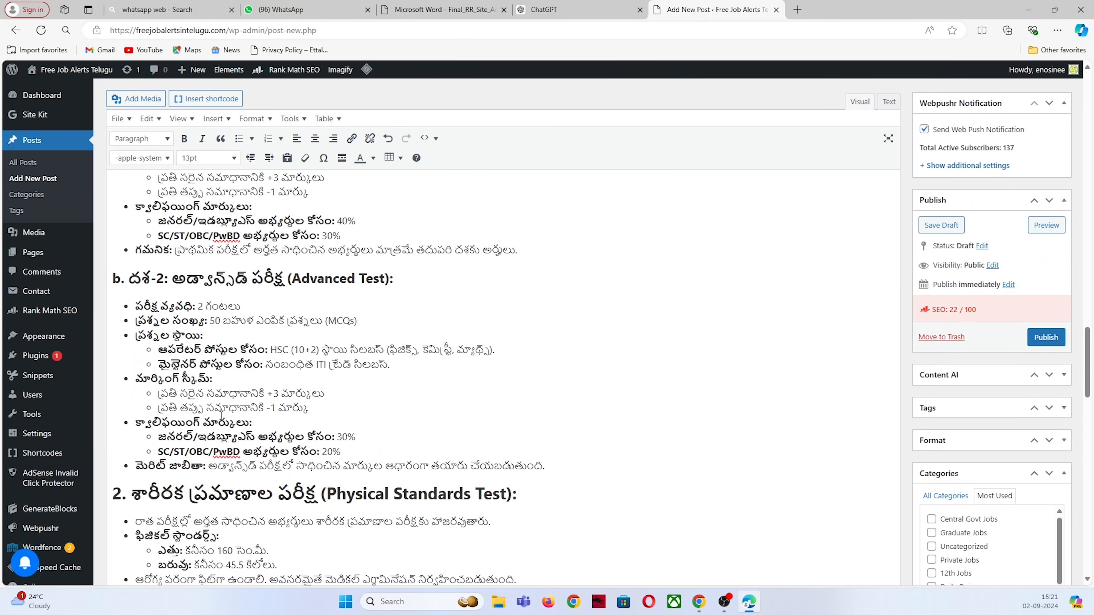
scroll(221, 416, "up", 20)
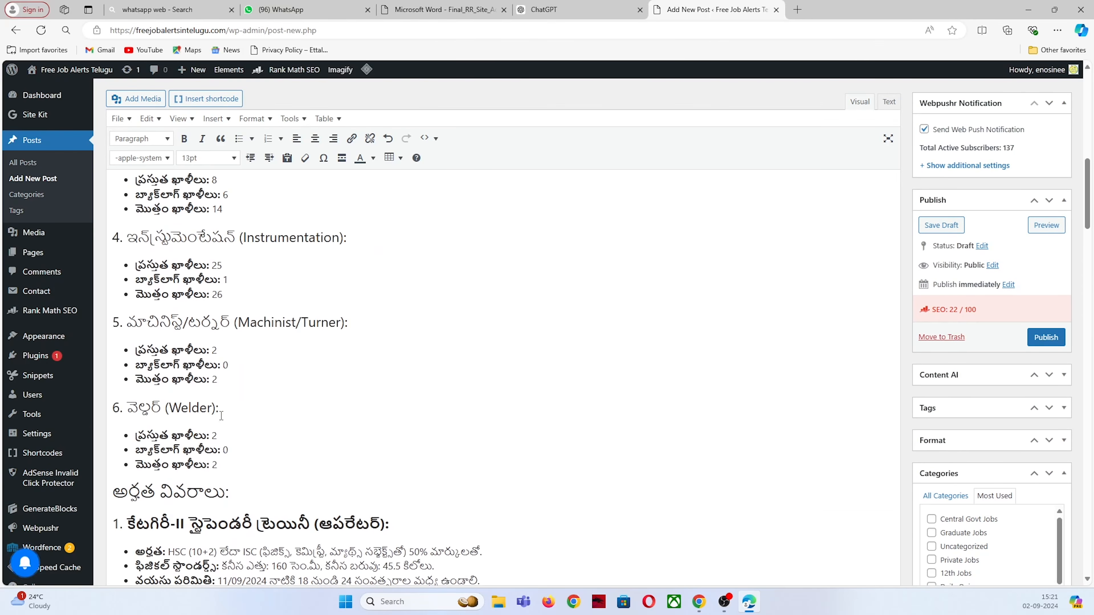
scroll(221, 416, "up", 10)
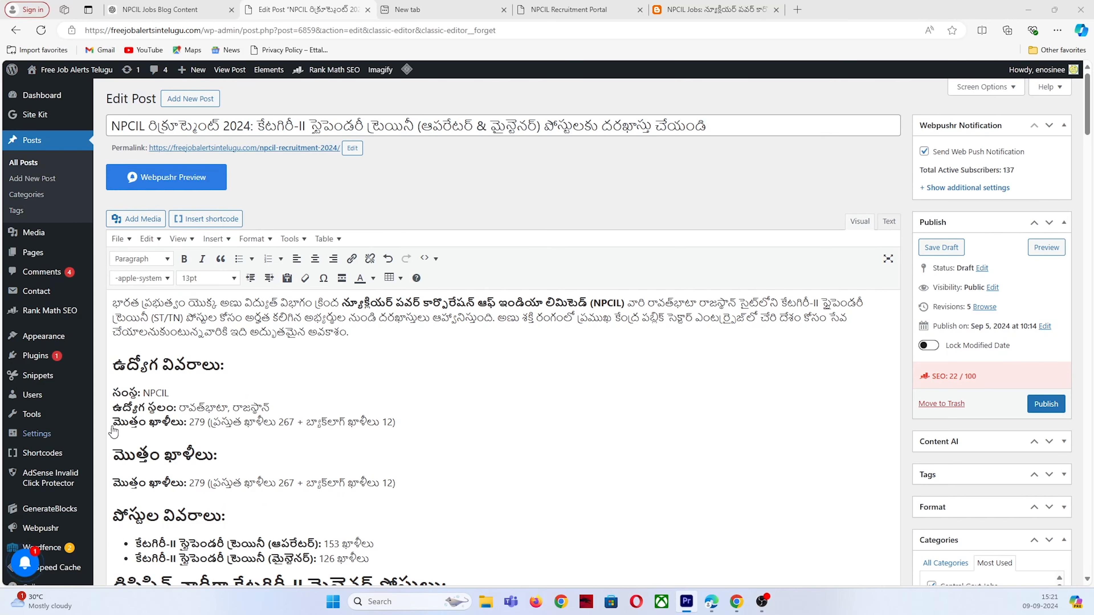
- Format the "ఉద్యోగ వివరాలు" heading as Heading 2 and the "మొత్తం ఖాళీలు" heading as Heading 3
left_click_drag(350, 333, 117, 308)
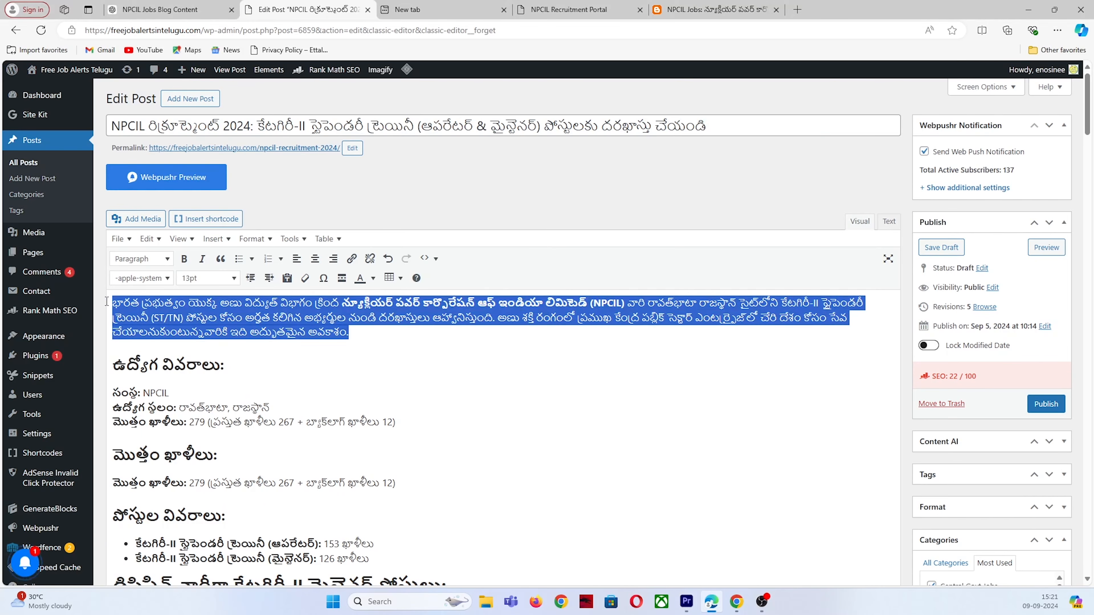
left_click(168, 365)
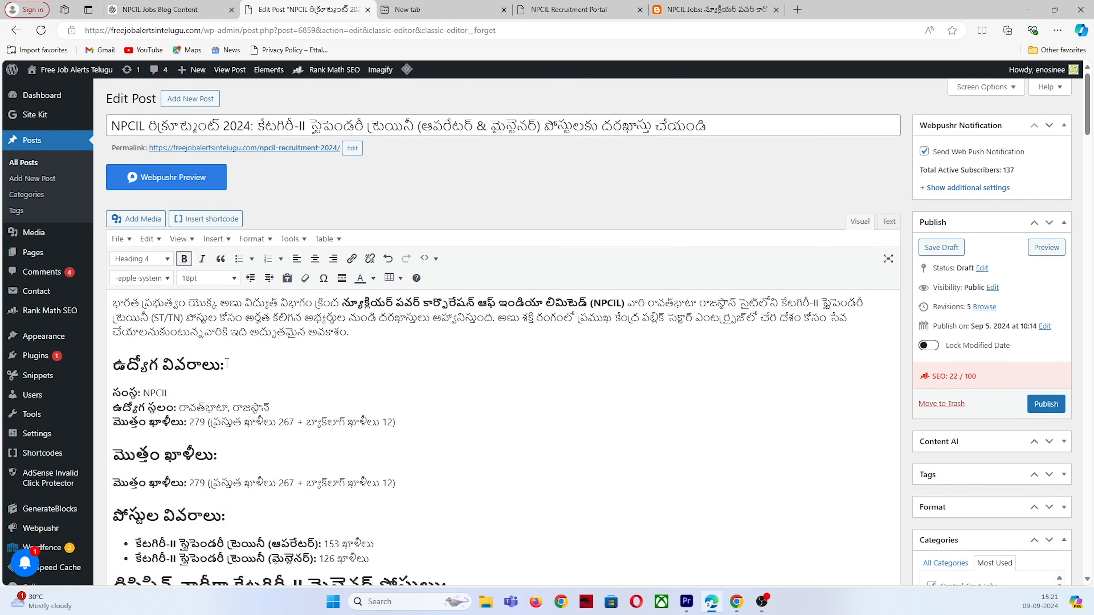
left_click(142, 258)
left_click(154, 344)
scroll(190, 325, "down", 3)
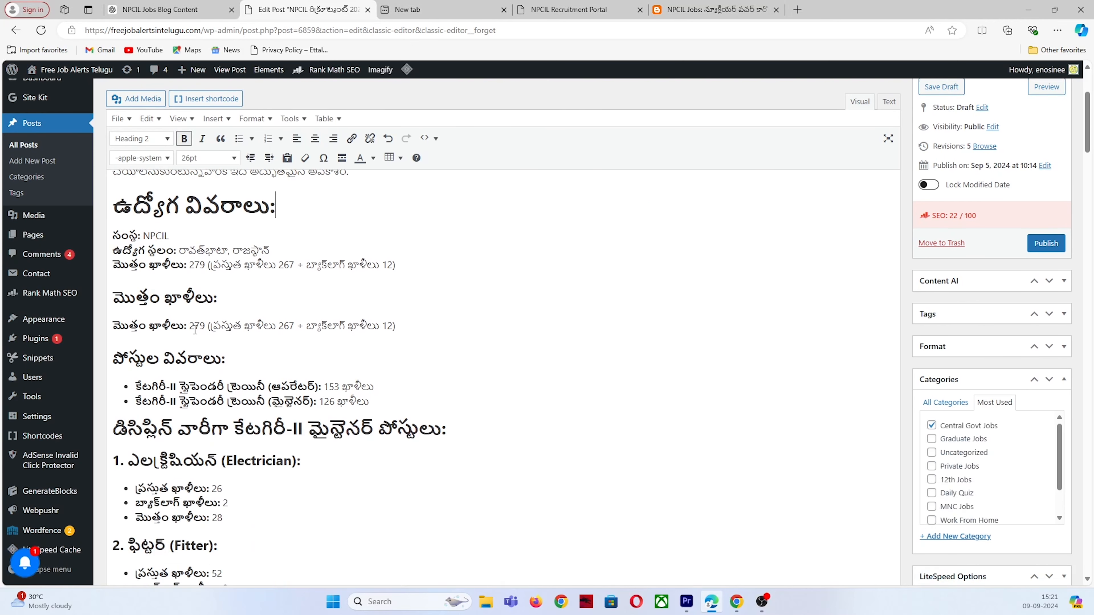
left_click(231, 280)
left_click(142, 141)
left_click(156, 243)
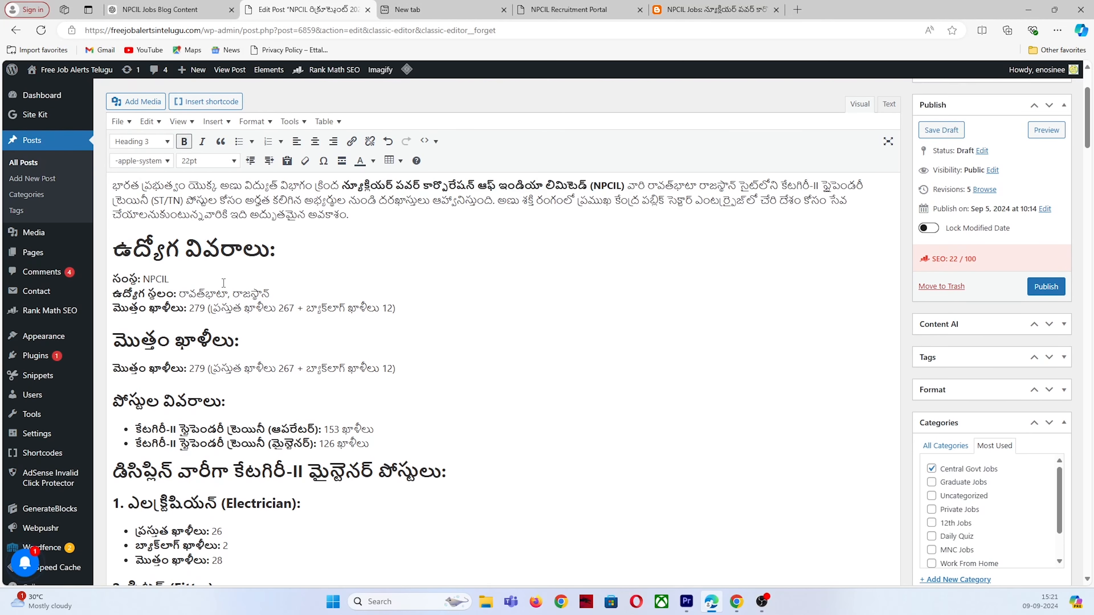
- End the job location and total vacancies lines with full stops, and remove the bullets from the two lines under "పోస్టుల వివరాలు"
left_click(190, 369)
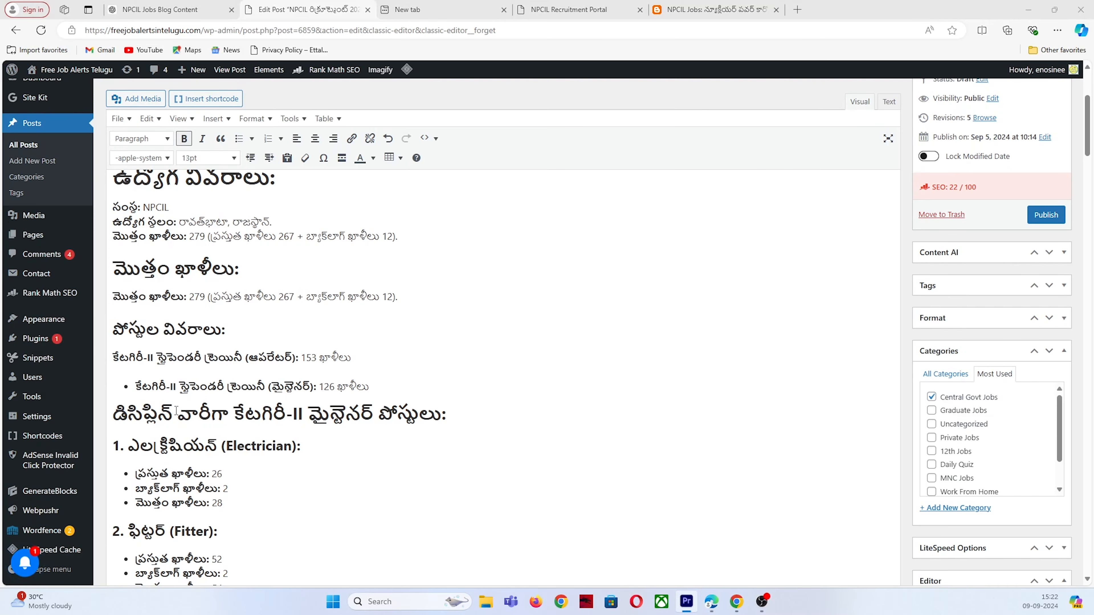
left_click(135, 387)
key("BackSpace")
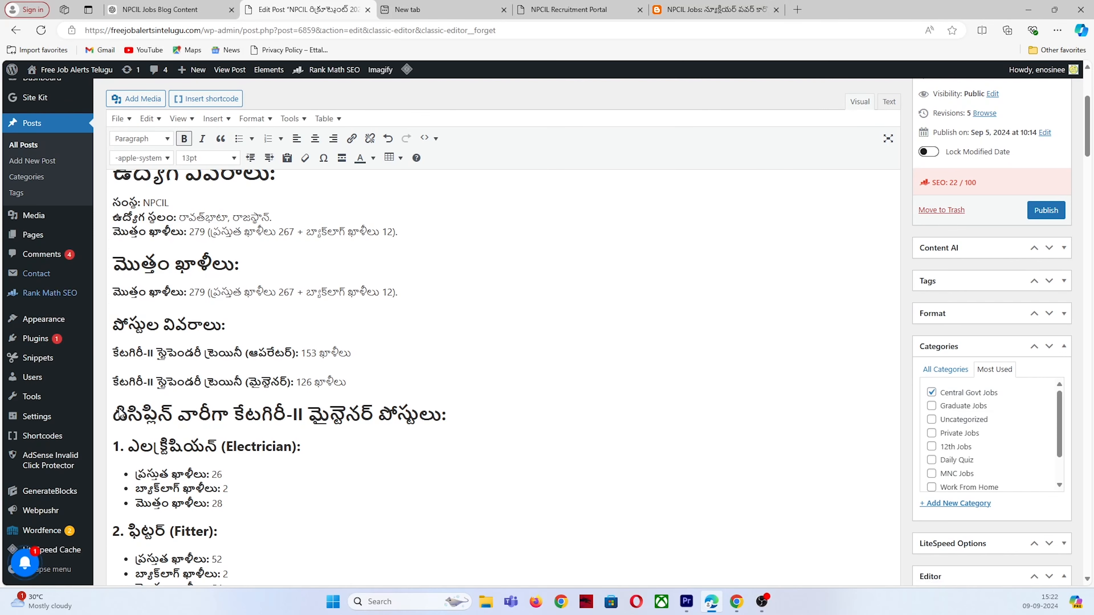
- Format the discipline-wise Category-II Maintainer posts heading as Heading 4
scroll(131, 357, "down", 1)
left_click(131, 357)
left_click(142, 138)
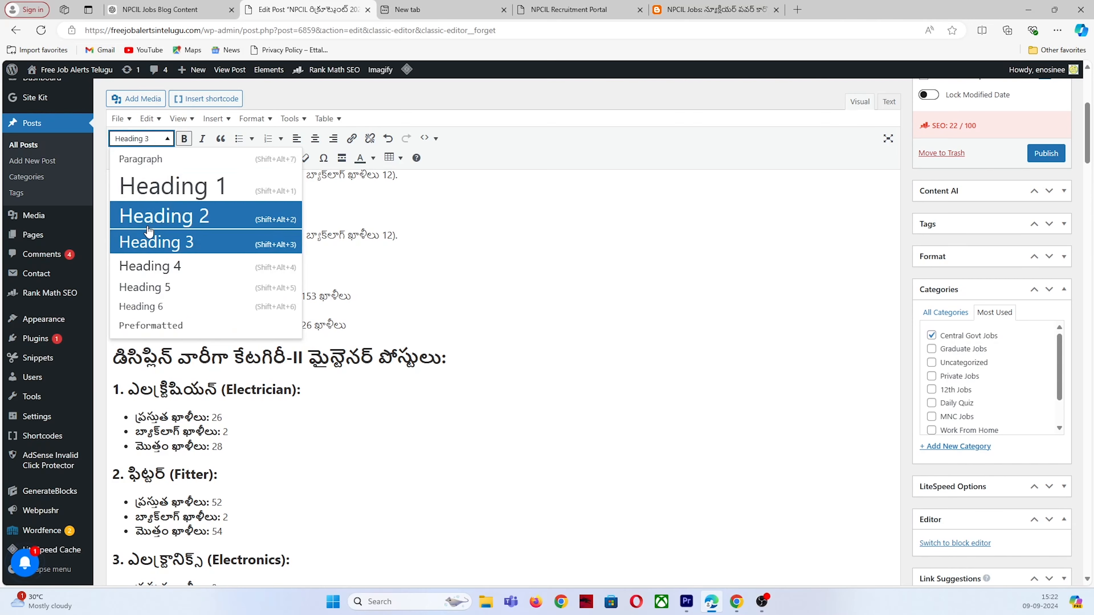
left_click(151, 262)
- Remove the bullets from the three vacancy lines under the Electrician heading
scroll(137, 308, "down", 3)
left_click(136, 308)
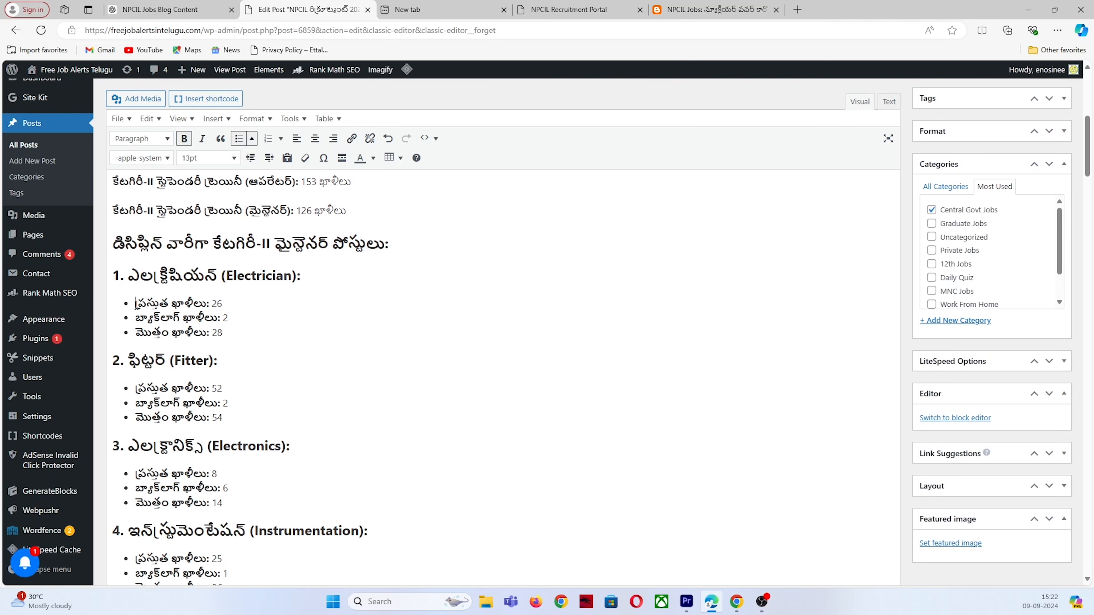
key("BackSpace")
key("BackSpace")
left_click(121, 339)
key("BackSpace")
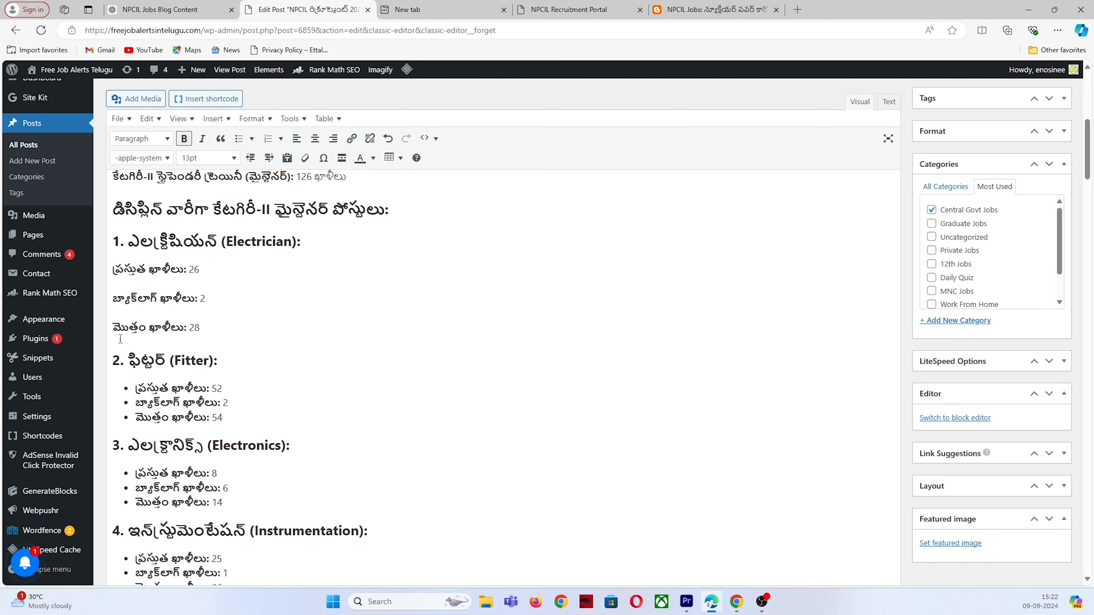
- Remove the bullets from the three vacancy lines under the Fitter heading
left_click(134, 398)
key("BackSpace")
key("ctrl+z")
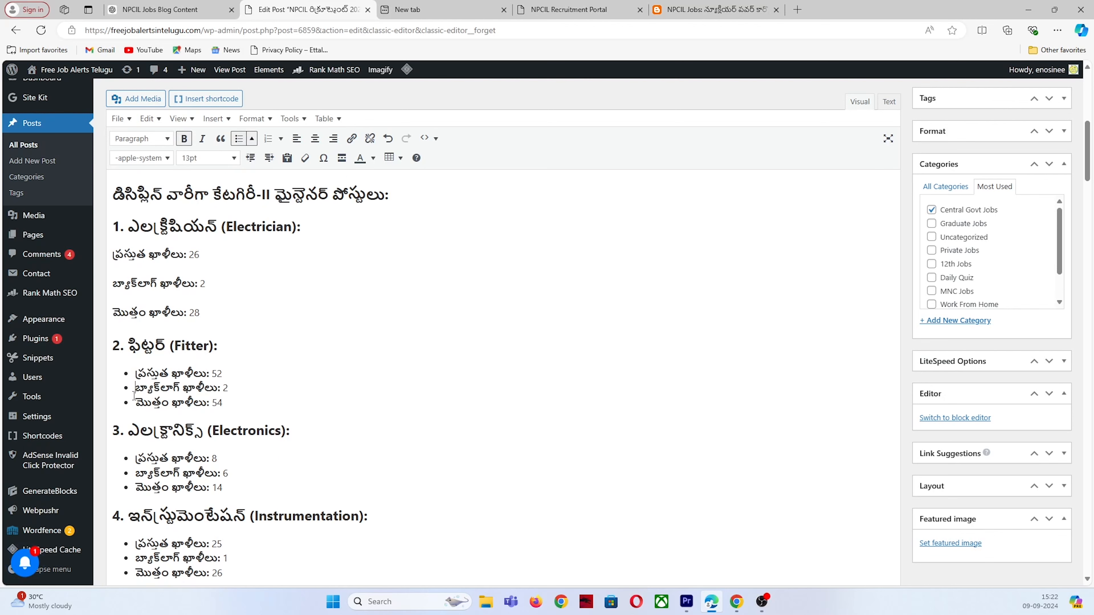
key("BackSpace")
key("Down")
key("BackSpace")
key("Down")
key("BackSpace")
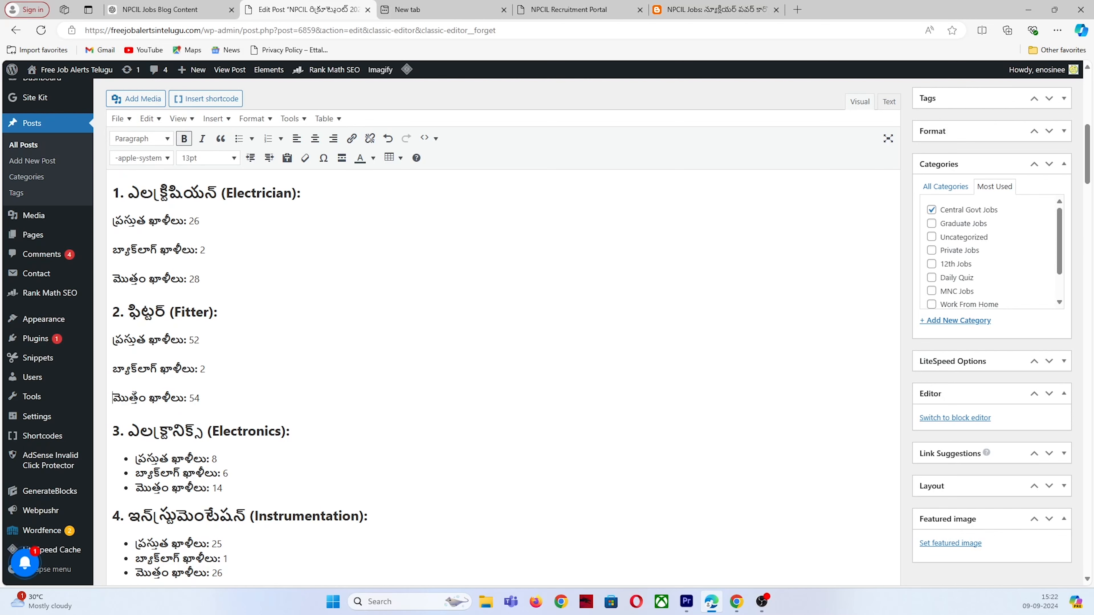
- Add the lines "Notification Link: Click Here" and "Apply Online Link: Click Here" at the end of the post after the application fee section
key("alt+Tab")
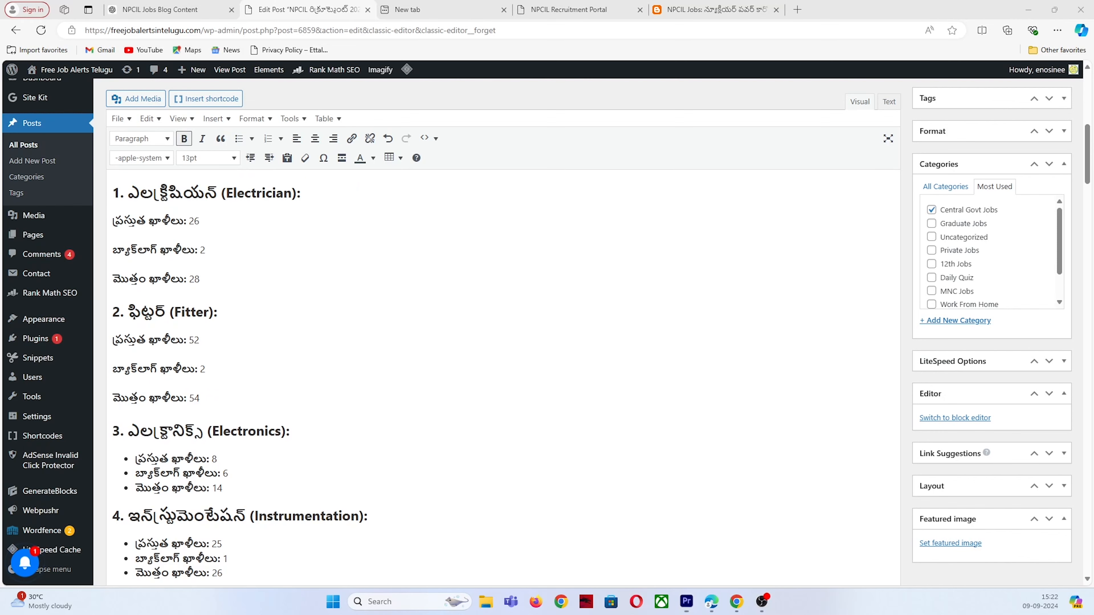
scroll(326, 387, "down", 15)
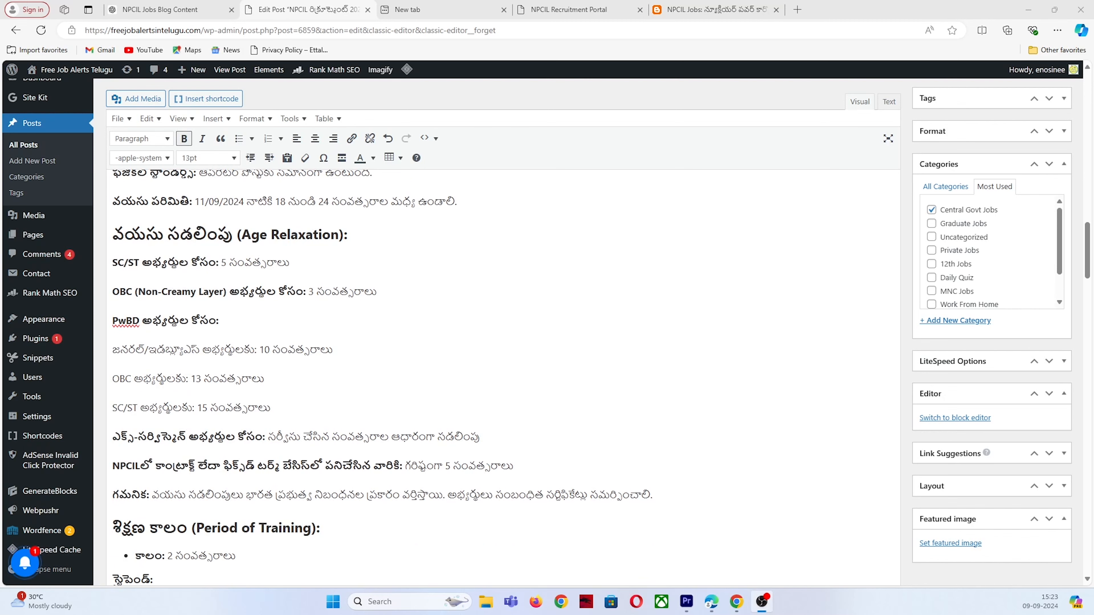
scroll(465, 357, "down", 15)
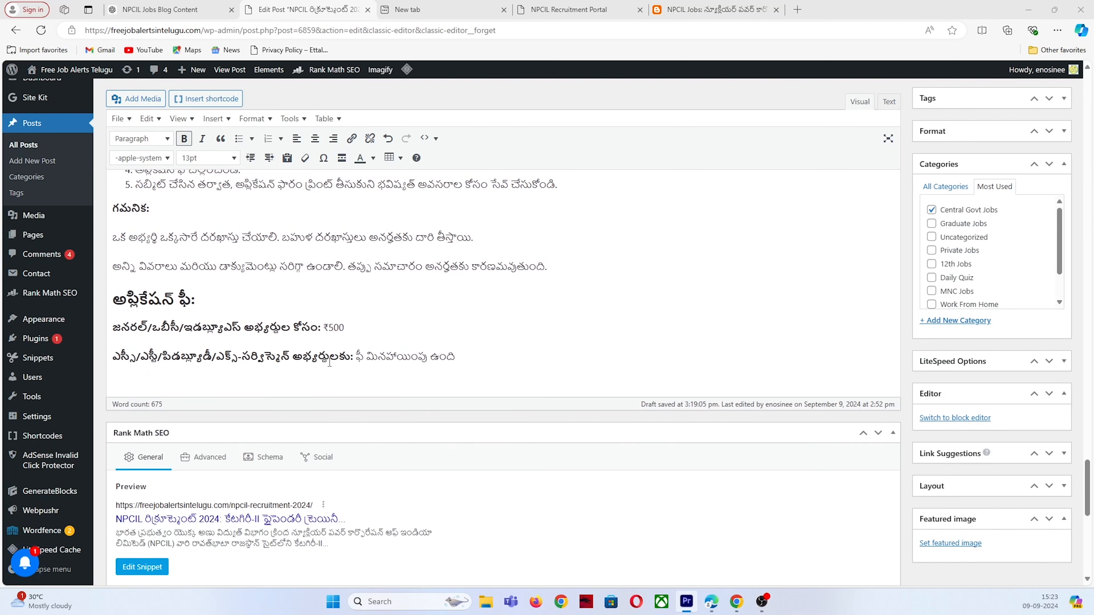
type("er")
key("Return")
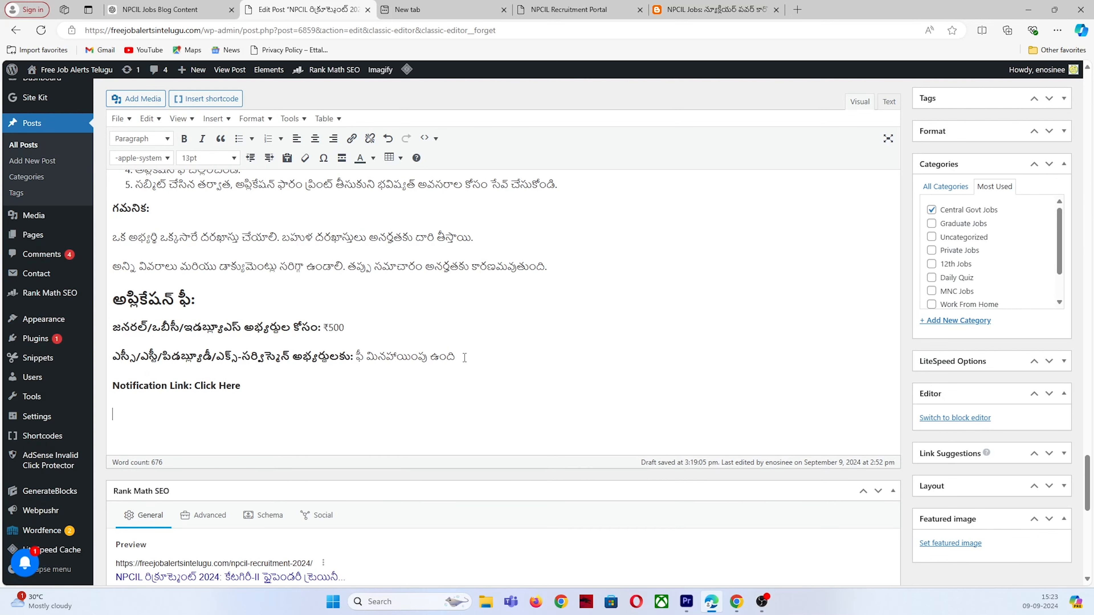
type("Apply Online Link: Click Here")
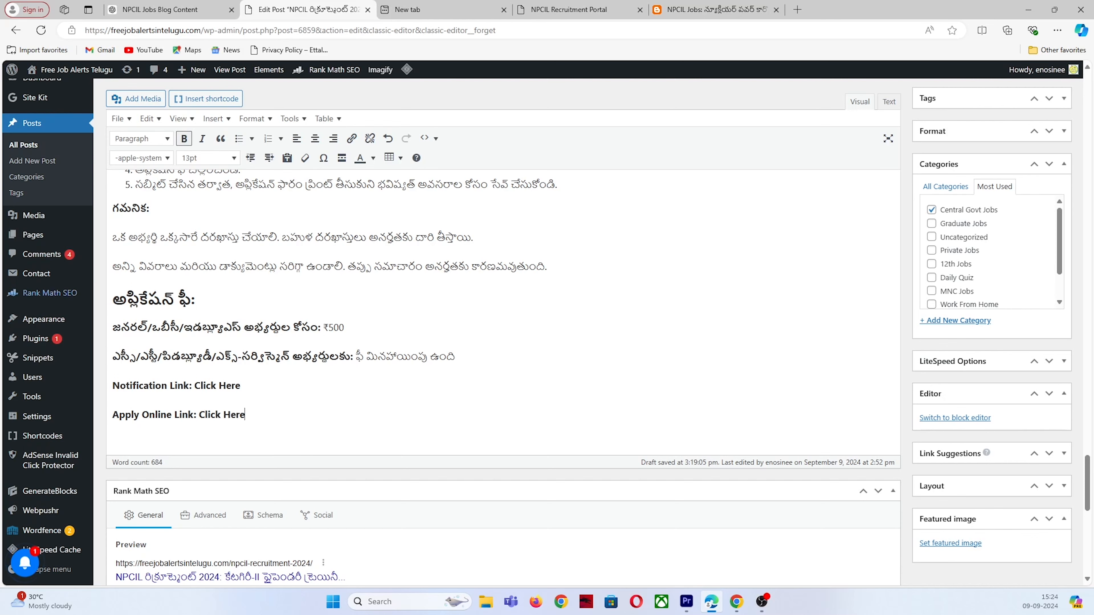
- Switch to the apjobs9.com NPCIL jobs article and open its complete notification PDF
left_click(715, 9)
left_click(281, 279)
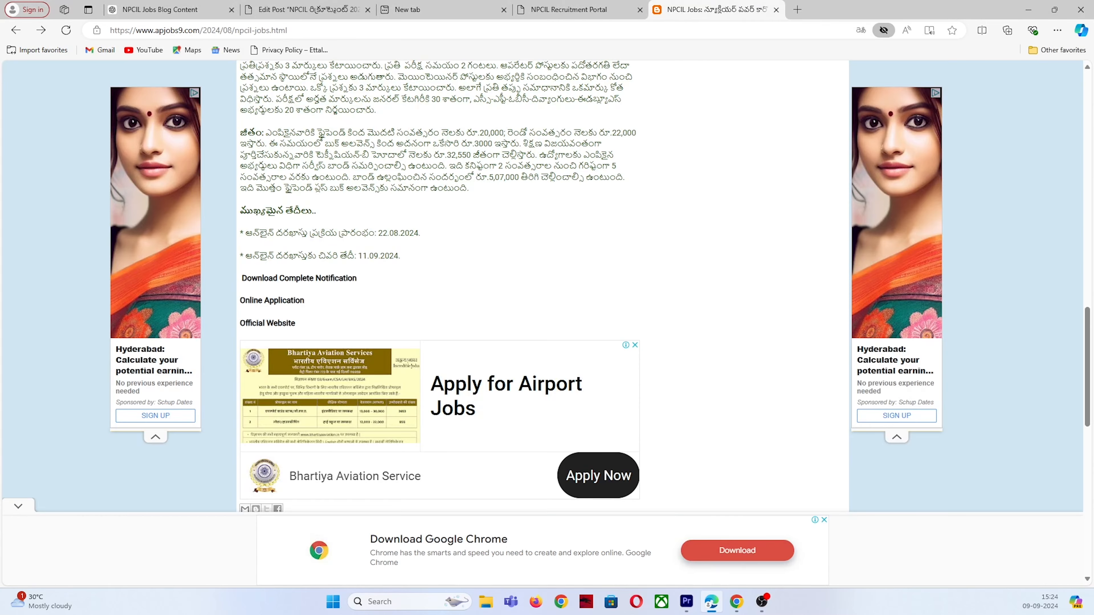
scroll(515, 185, "up", 10)
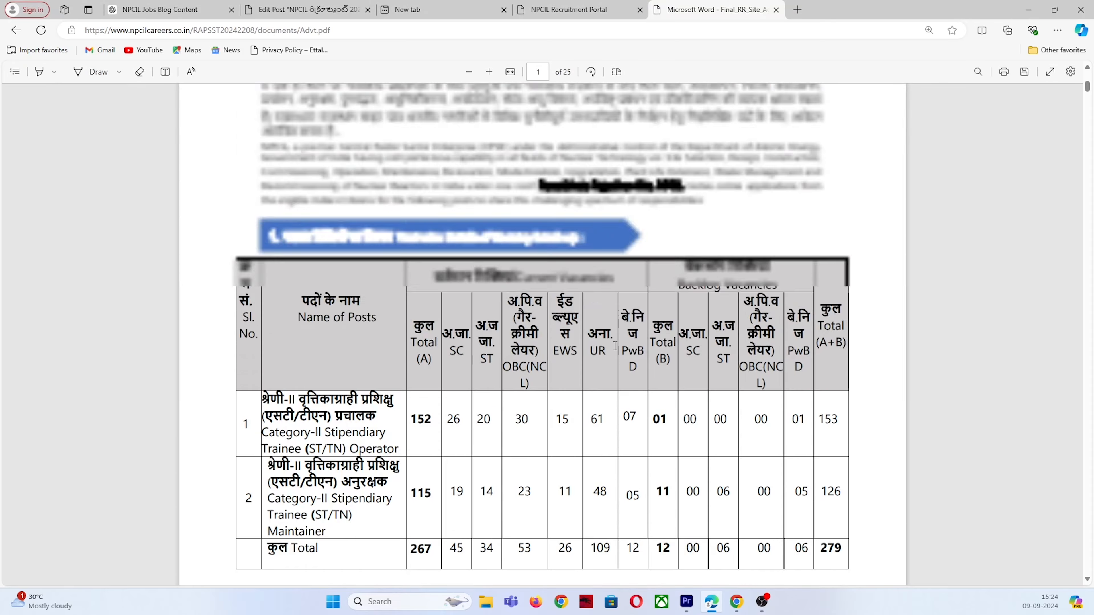
- Open Google Drive in a new browser page and upload the Advt (1) PDF from the Downloads folder
left_click(797, 9)
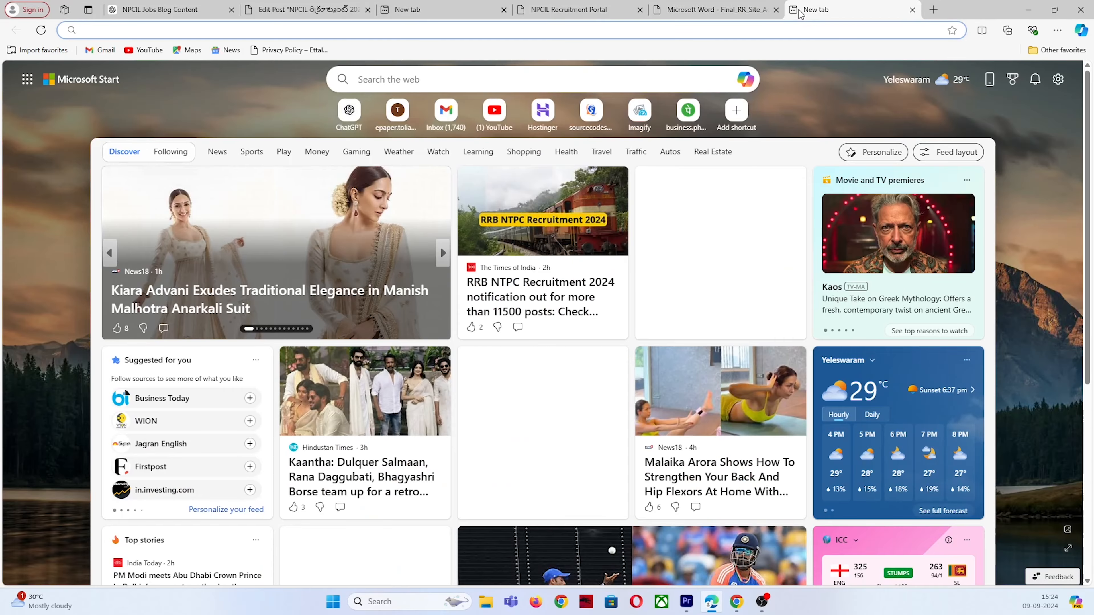
left_click(66, 143)
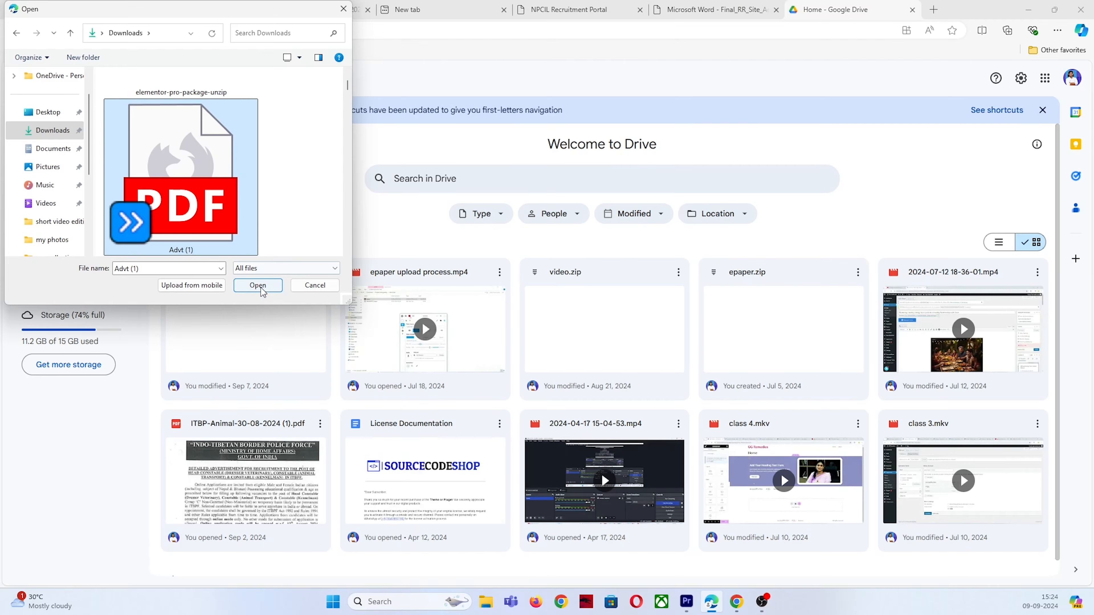
left_click(263, 286)
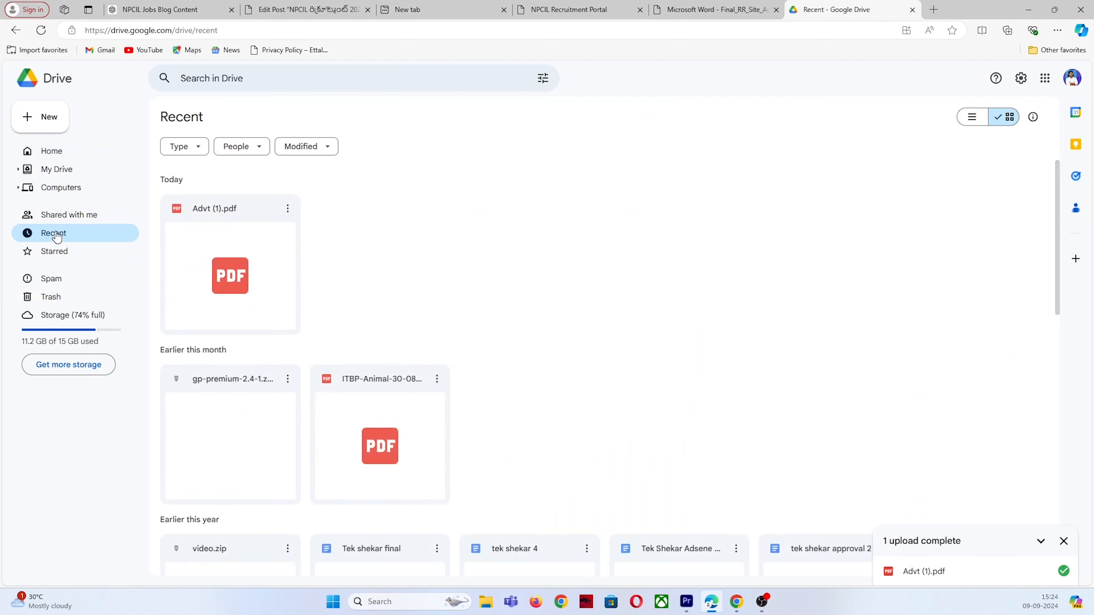
- Set the general access of Advt (1).pdf to Anyone with the link and copy its sharing link
left_click(287, 208)
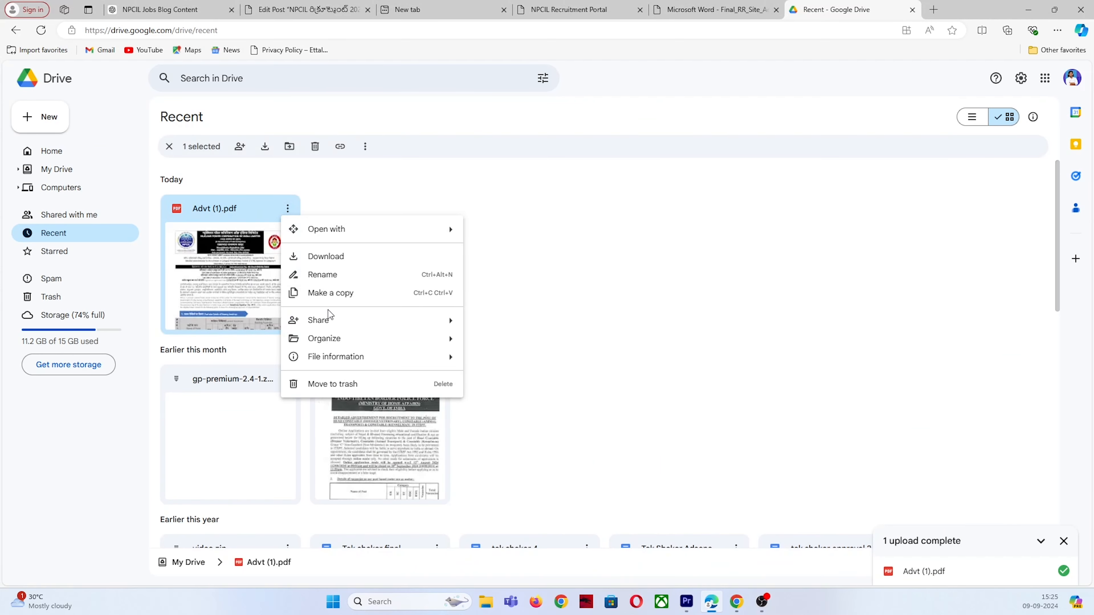
mouse_move(329, 321)
left_click(506, 343)
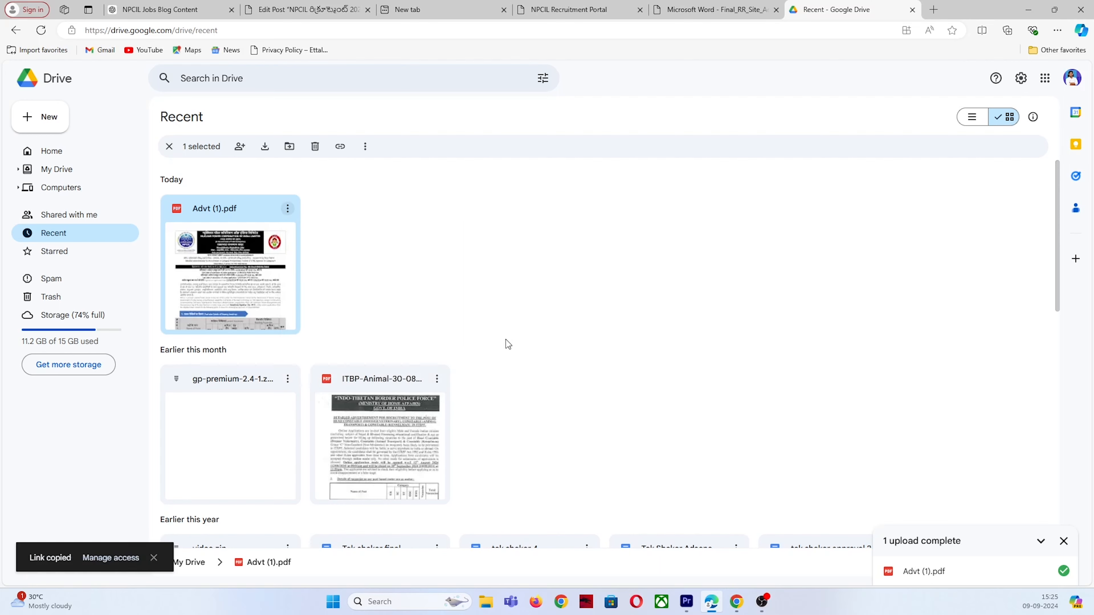
left_click(112, 558)
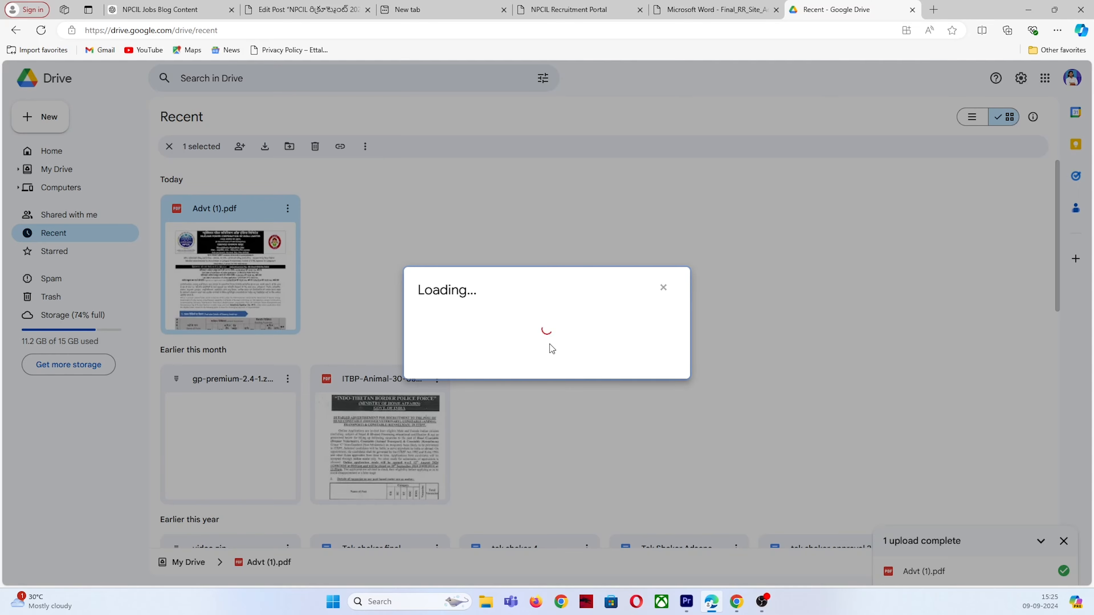
left_click(469, 378)
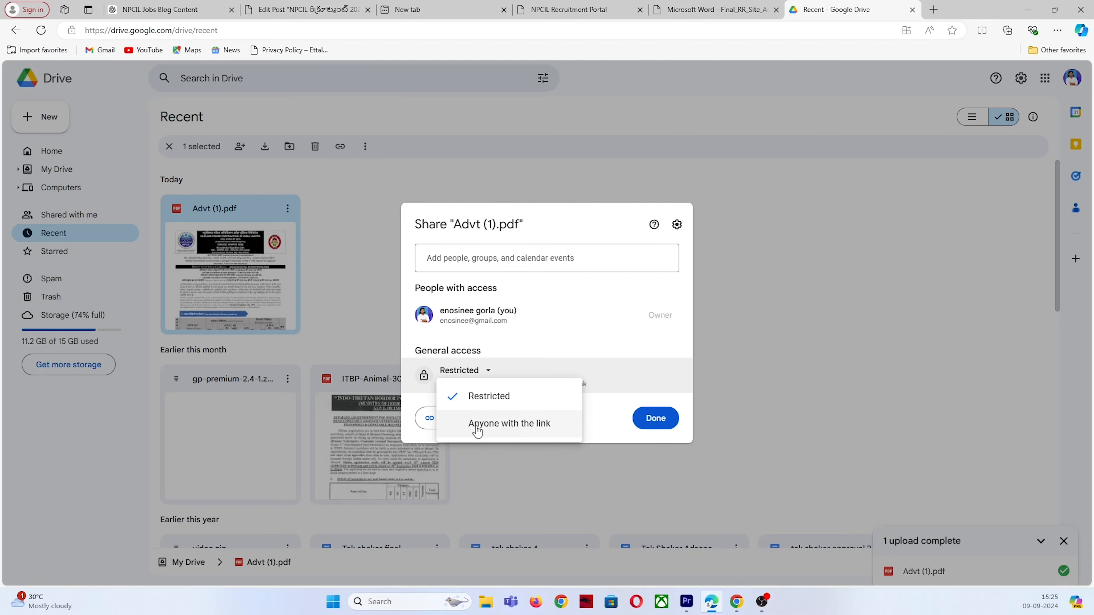
left_click(478, 425)
left_click(476, 434)
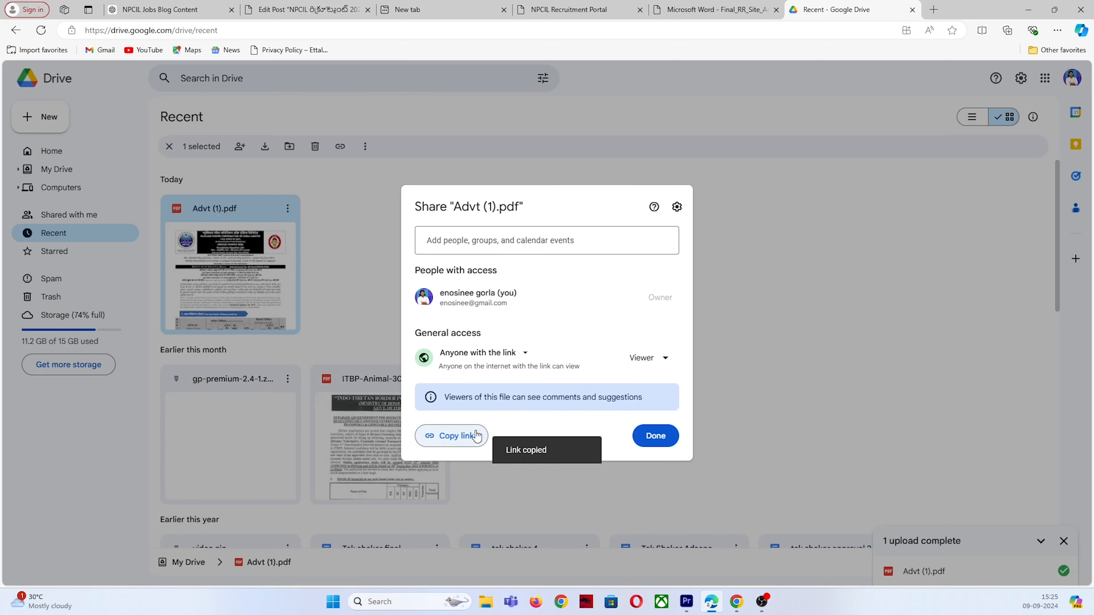
- Link the "Click Here" text of the Notification Link line in the draft post to the copied Drive address
left_click(308, 6)
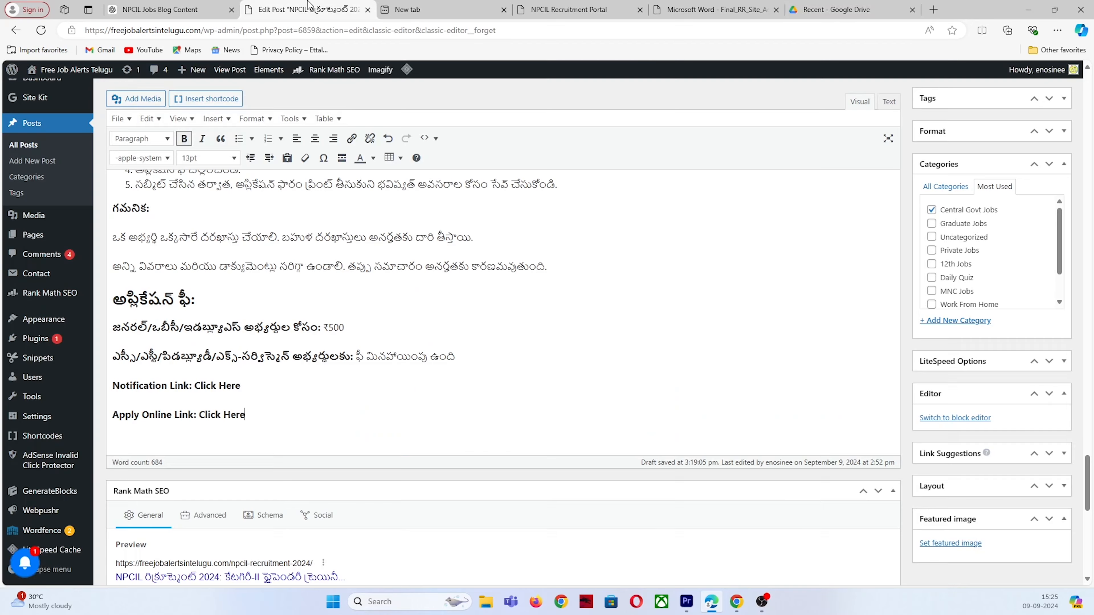
left_click_drag(220, 384, 193, 384)
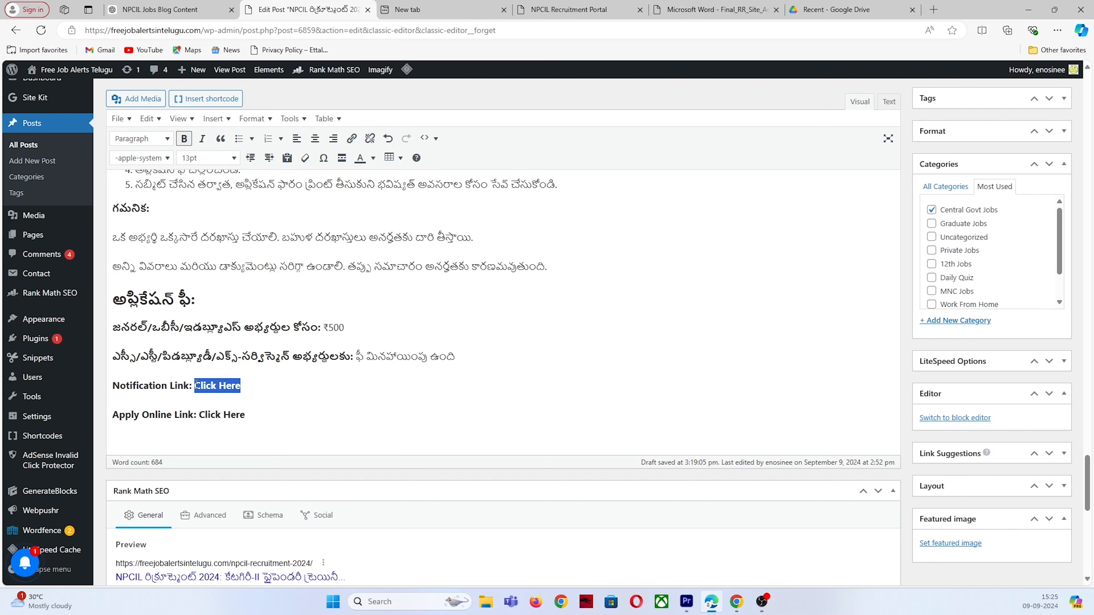
left_click(352, 139)
key("ctrl+v")
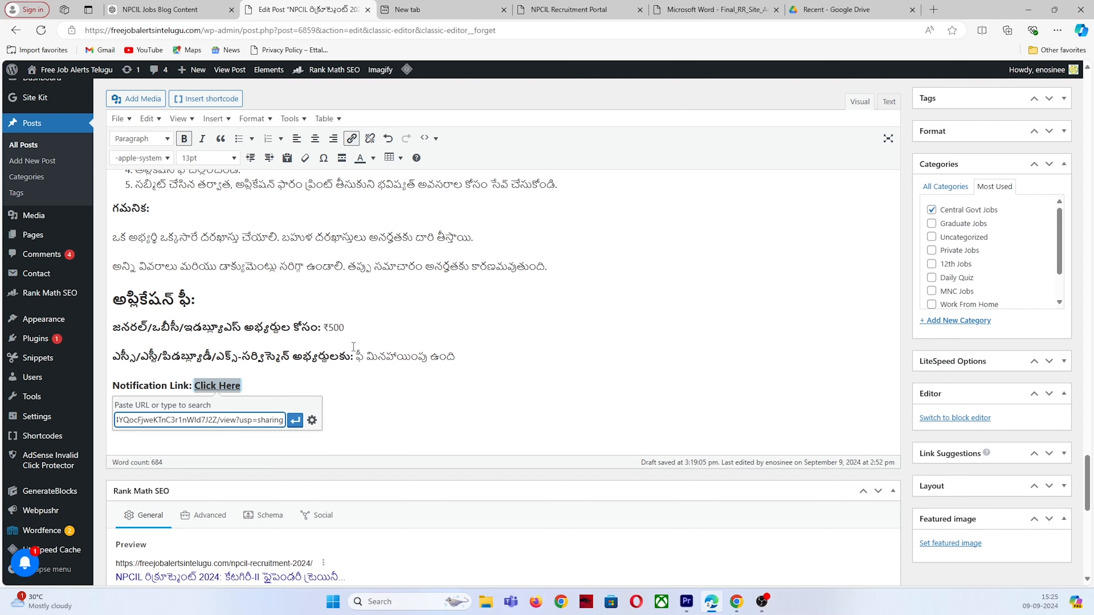
left_click(295, 420)
left_click(844, 10)
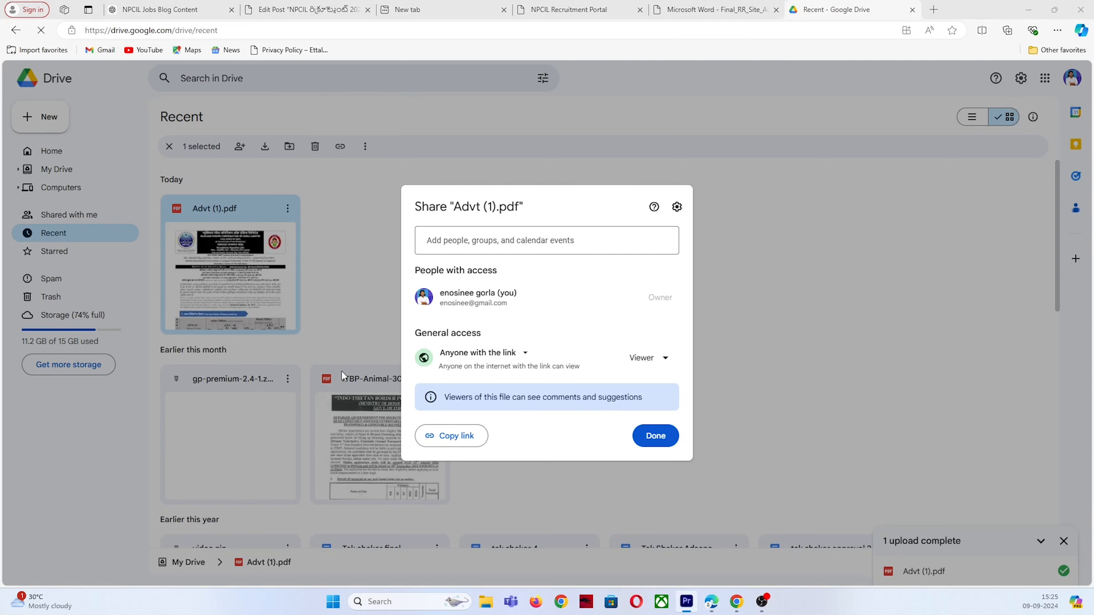
left_click(321, 8)
left_click(167, 386)
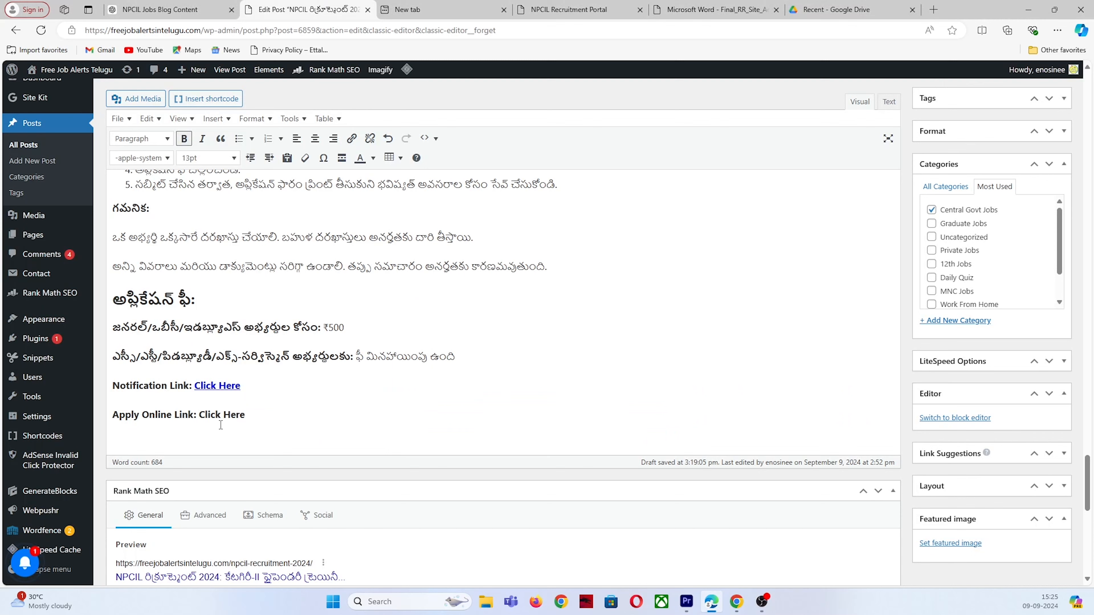
- Copy the address of the NPCIL online application page and link the Apply Online line's "Click Here" text in the post to it
left_click_drag(200, 416, 268, 415)
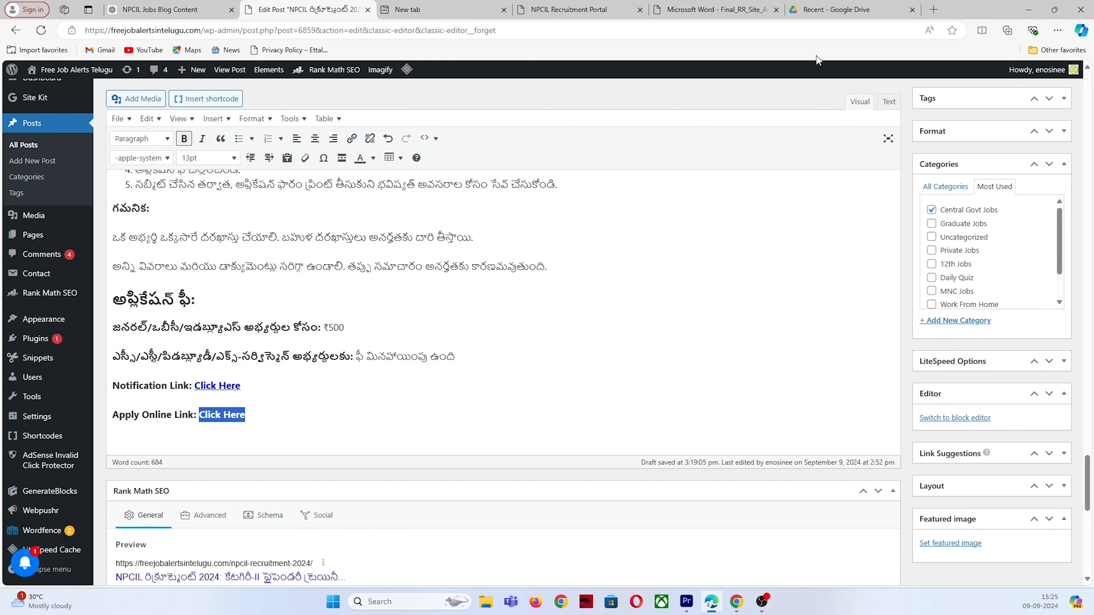
left_click(711, 9)
left_click(345, 116)
right_click(282, 34)
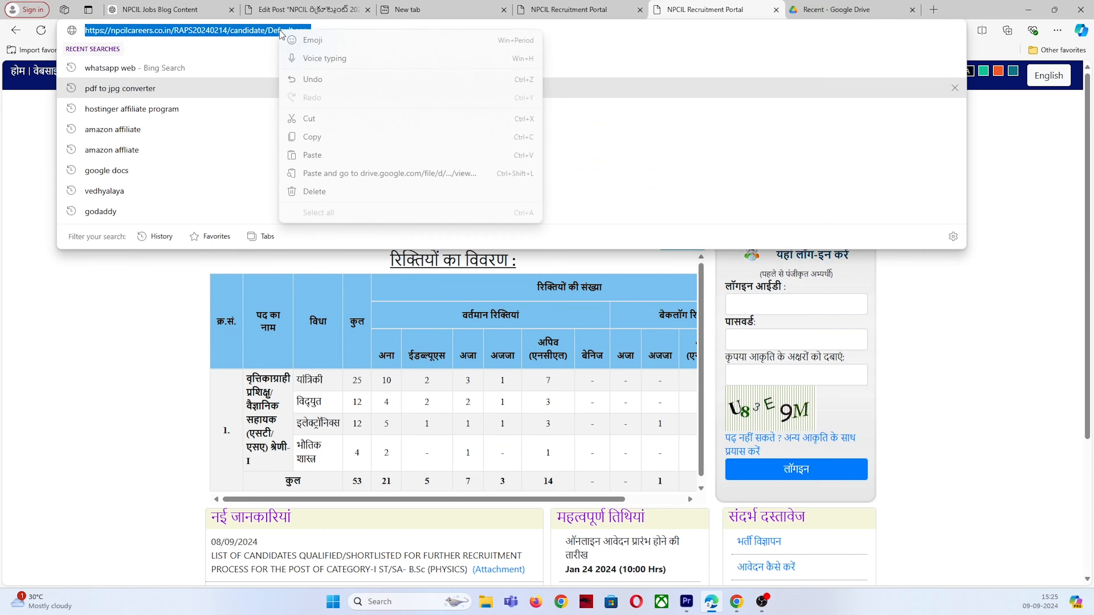
left_click(312, 137)
left_click(284, 4)
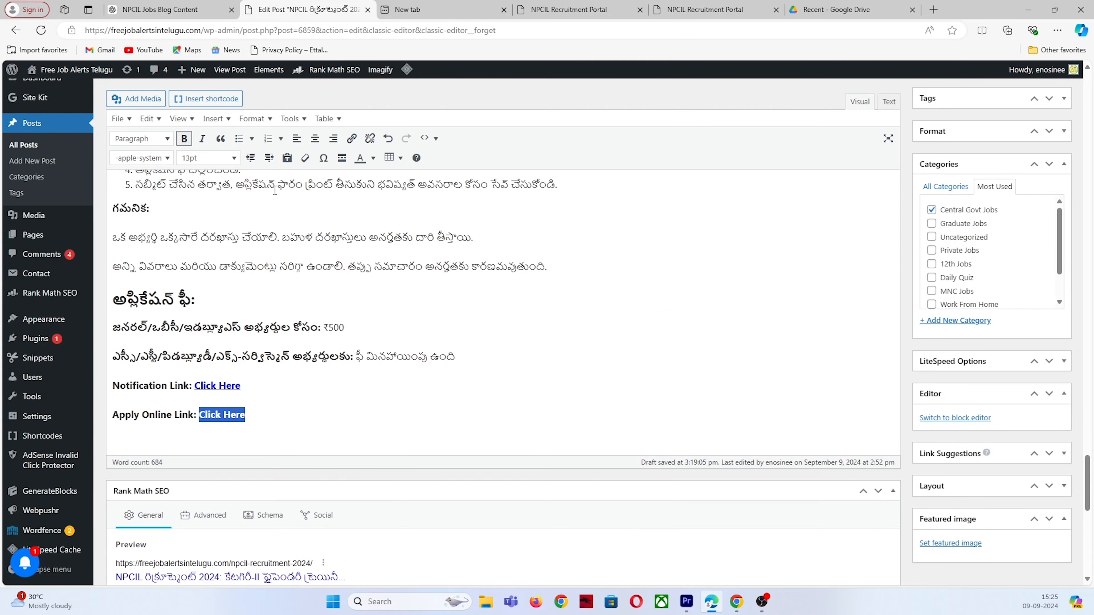
left_click(352, 138)
key("ctrl+v")
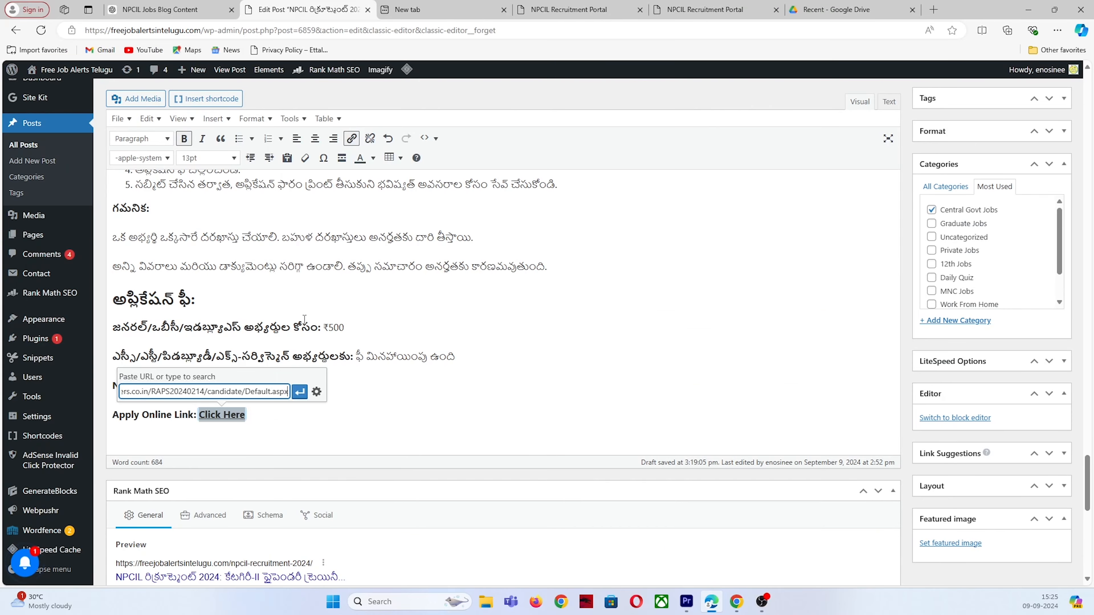
left_click(300, 392)
- Shorten the post title to "NPCIL రిక్రూట్మెంట్ 2024" and copy it
scroll(280, 363, "up", 15)
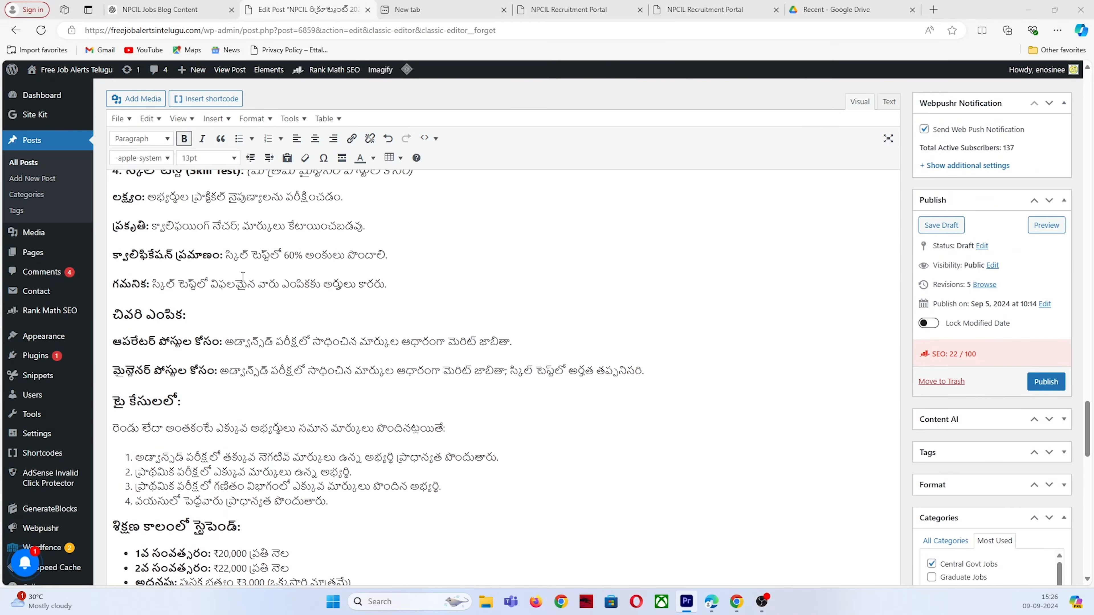
scroll(311, 322, "up", 20)
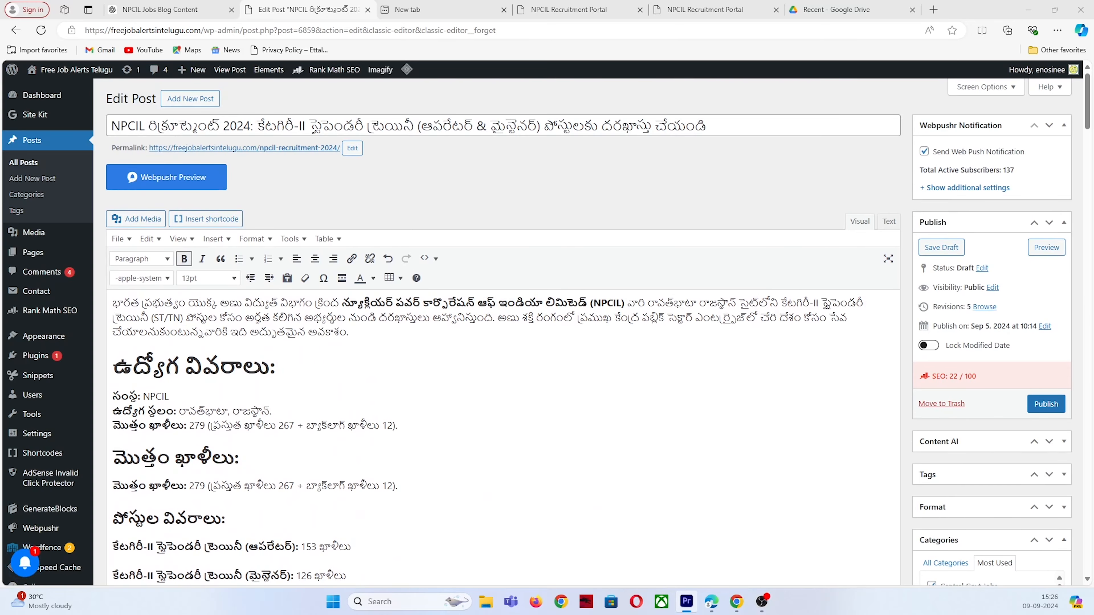
triple_click(400, 125)
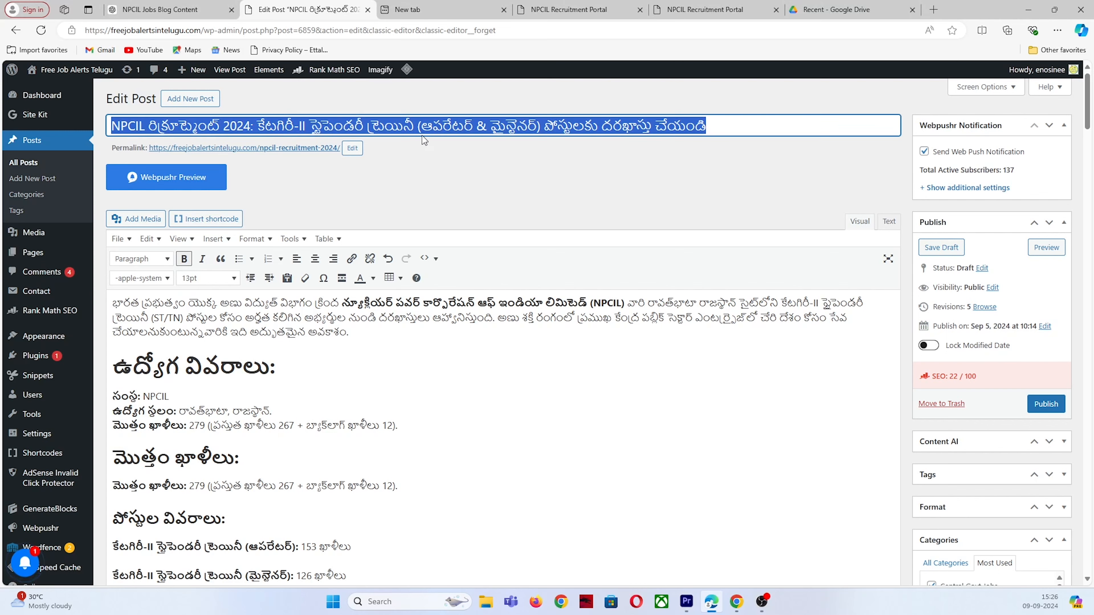
left_click(417, 123)
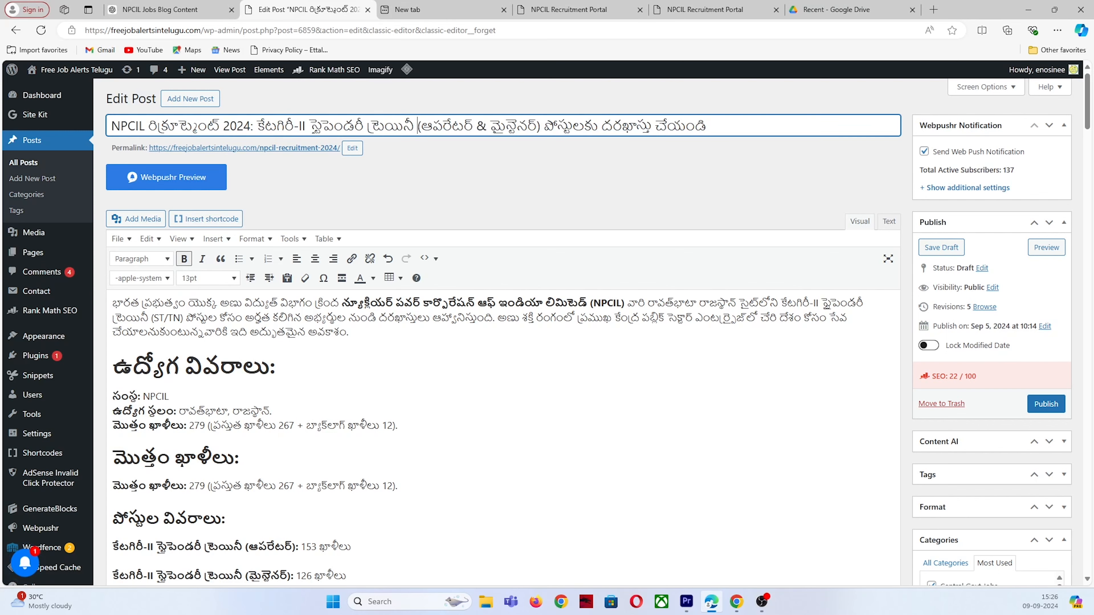
left_click_drag(253, 126, 773, 104)
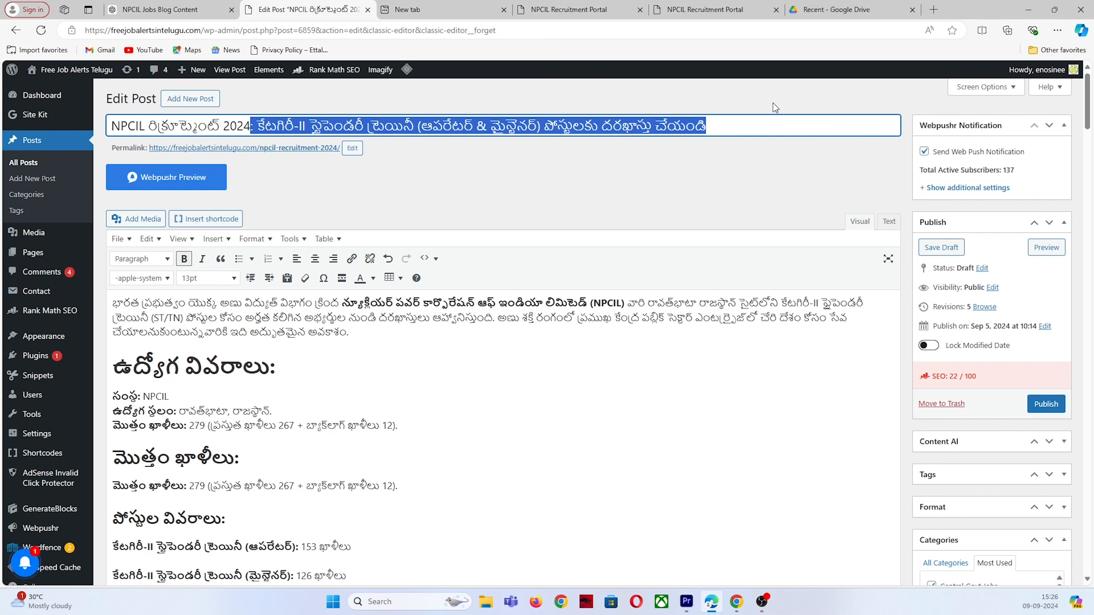
key("BackSpace")
triple_click(228, 124)
right_click(226, 122)
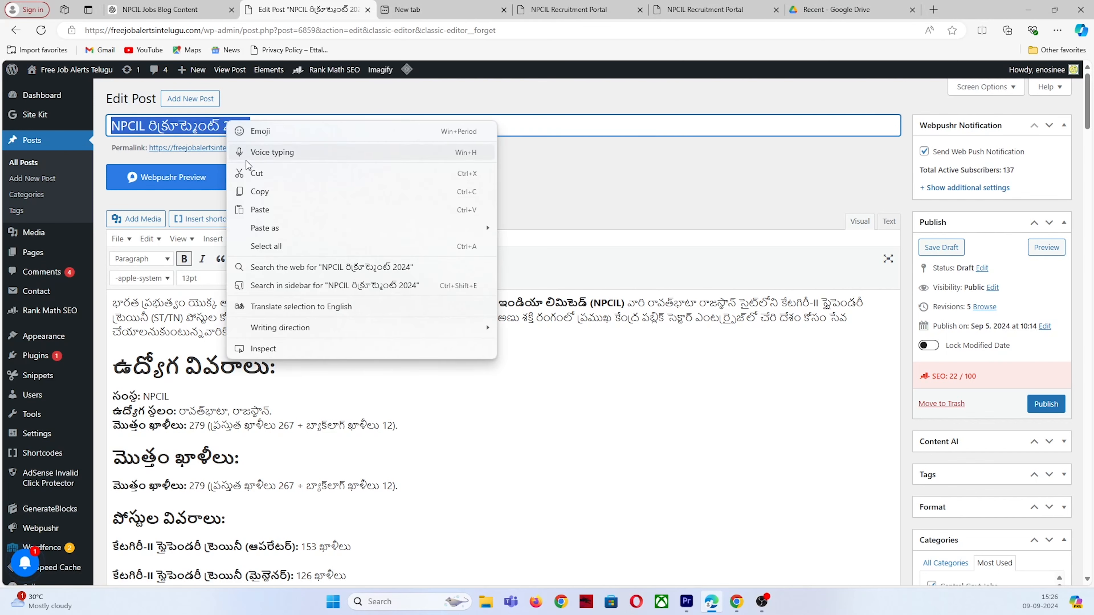
left_click(254, 190)
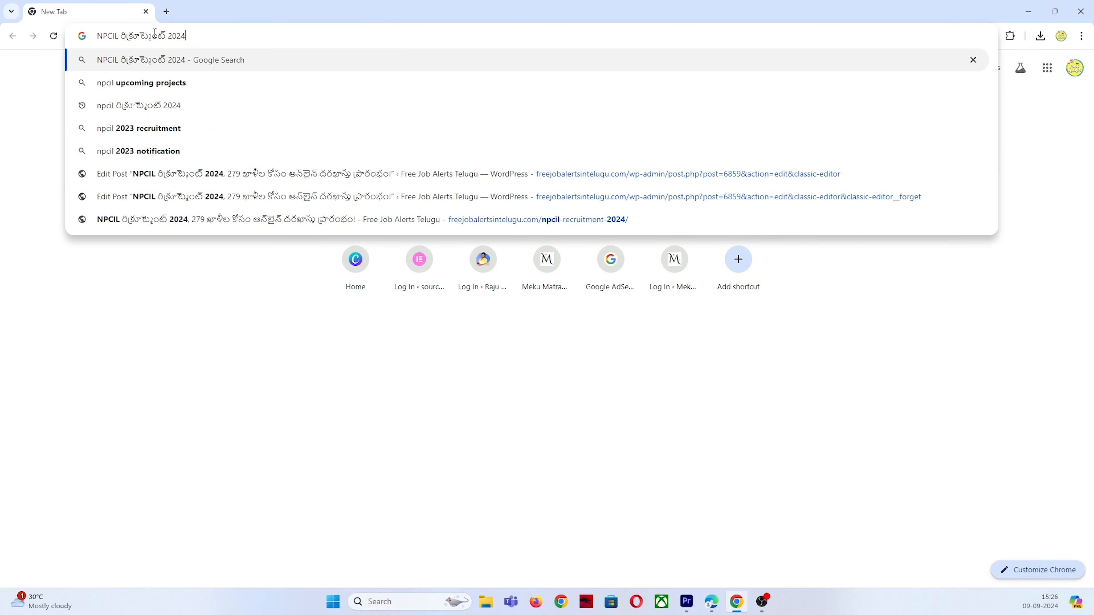
- Search Google for "NPCIL రిక్రూట్మెంట్ 2024" and examine the titles of the competing results
key("Return")
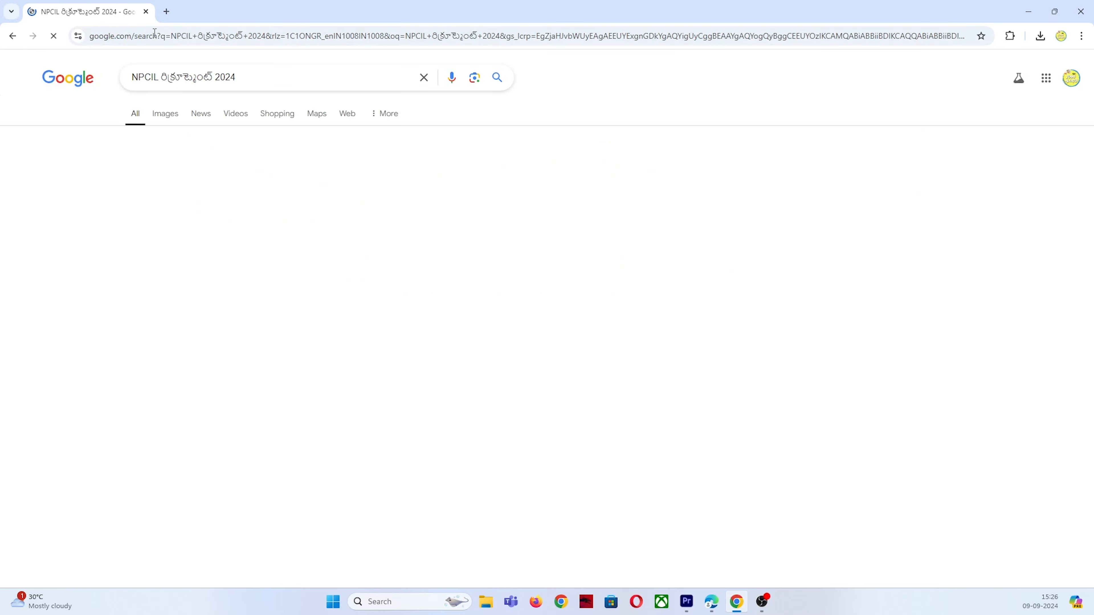
scroll(155, 191, "down", 2)
scroll(181, 264, "down", 5)
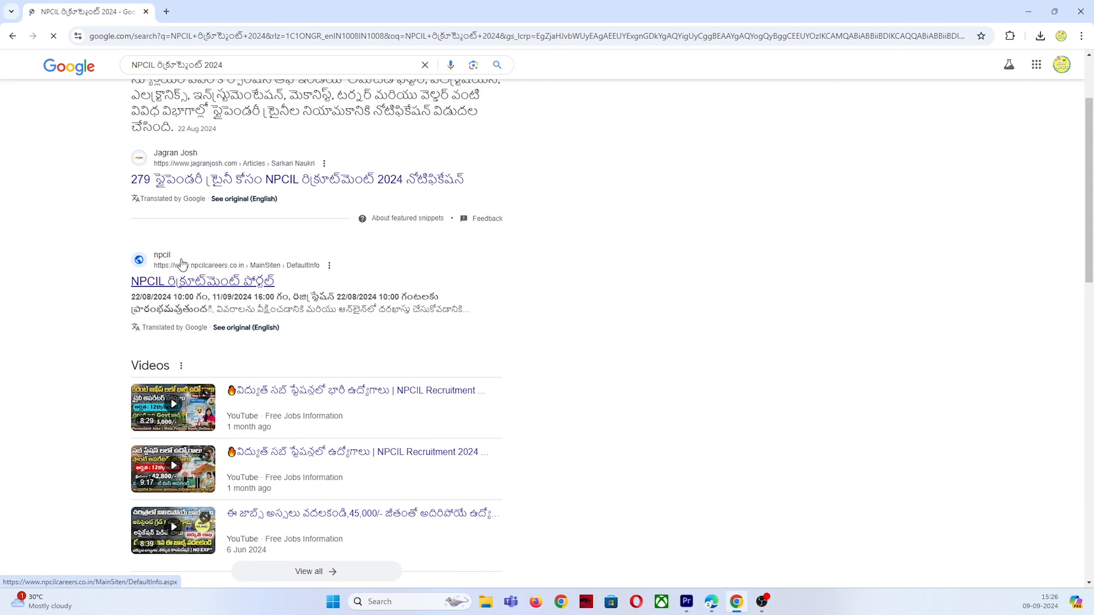
scroll(192, 344, "down", 4)
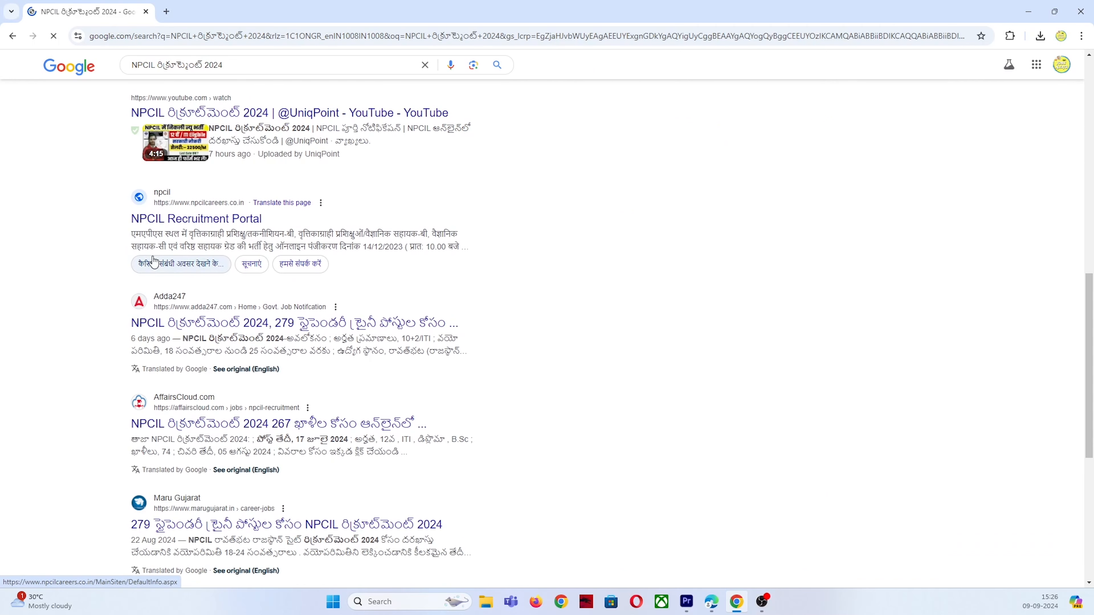
scroll(213, 329, "down", 2)
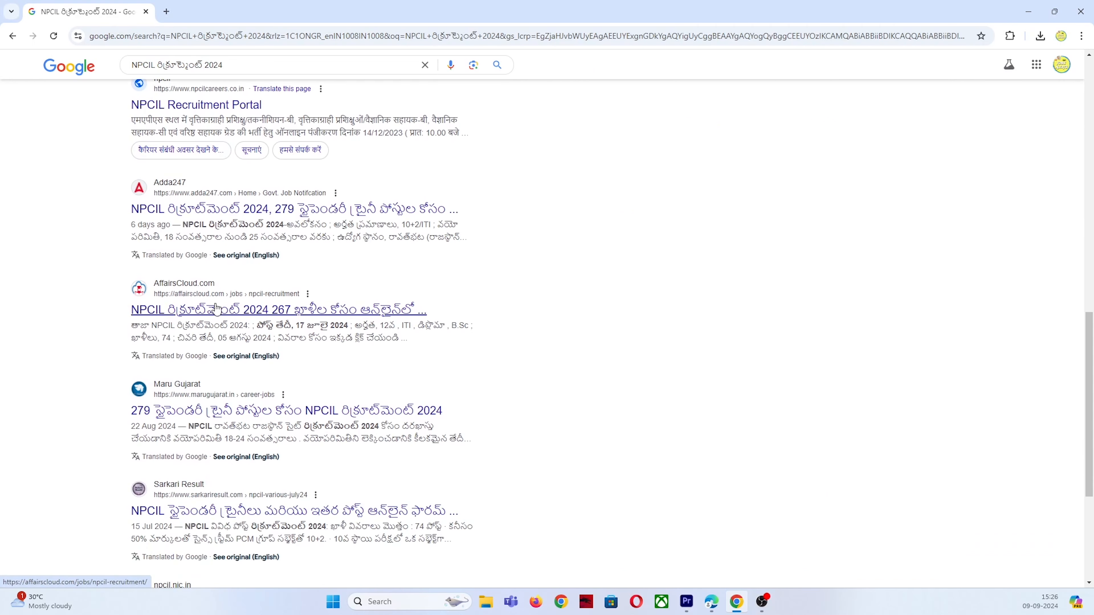
scroll(201, 394, "down", 4)
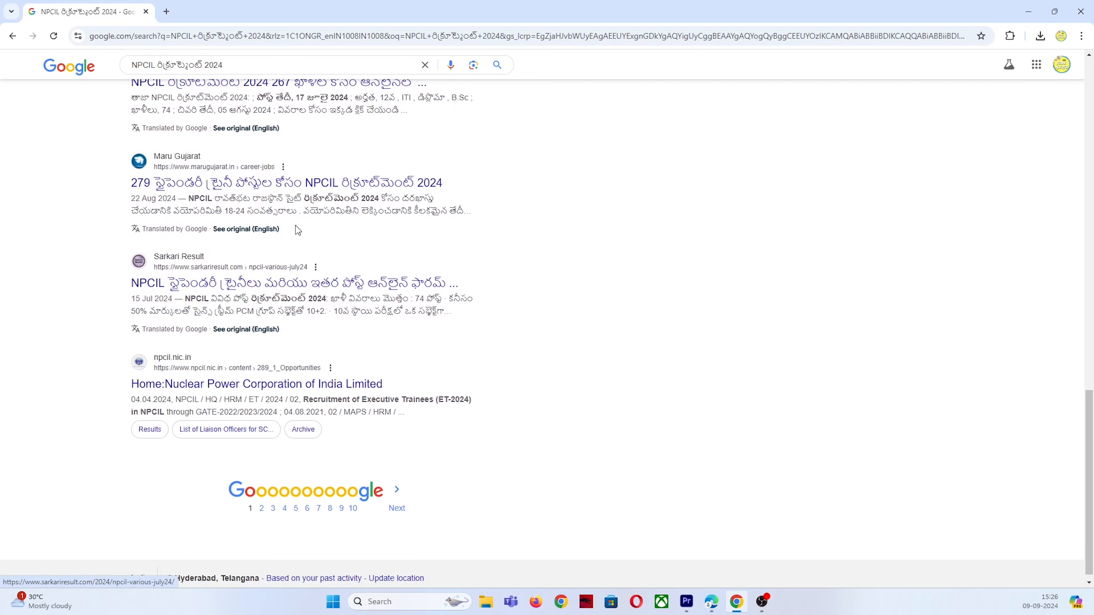
- Compare the draft post's title in WordPress with the NPCIL recruitment titles in the Google results
left_click(711, 602)
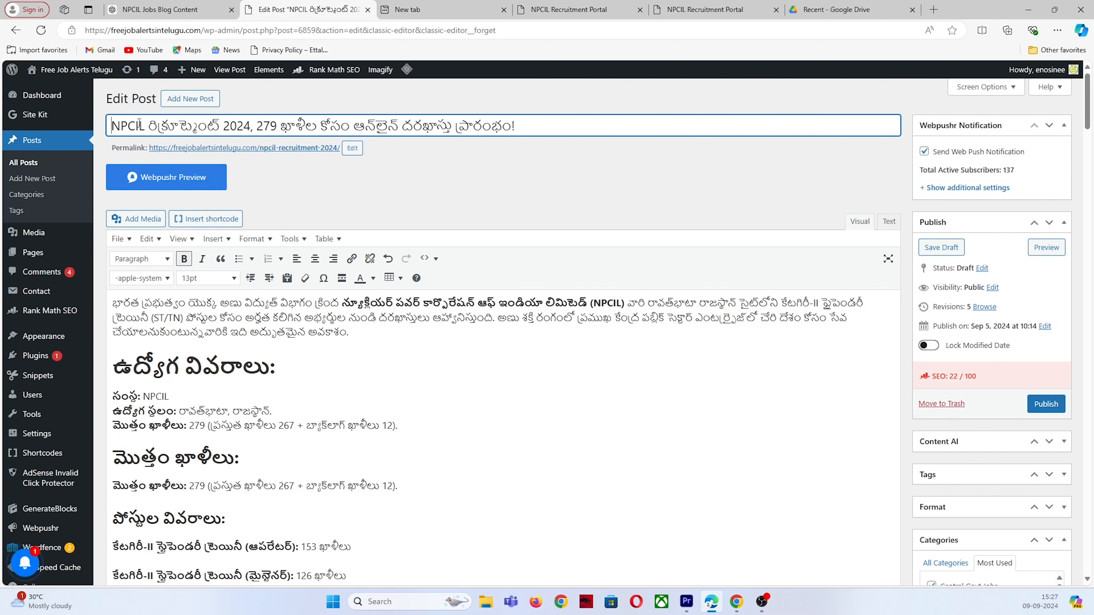
left_click_drag(112, 126, 558, 129)
left_click(528, 123)
left_click(738, 602)
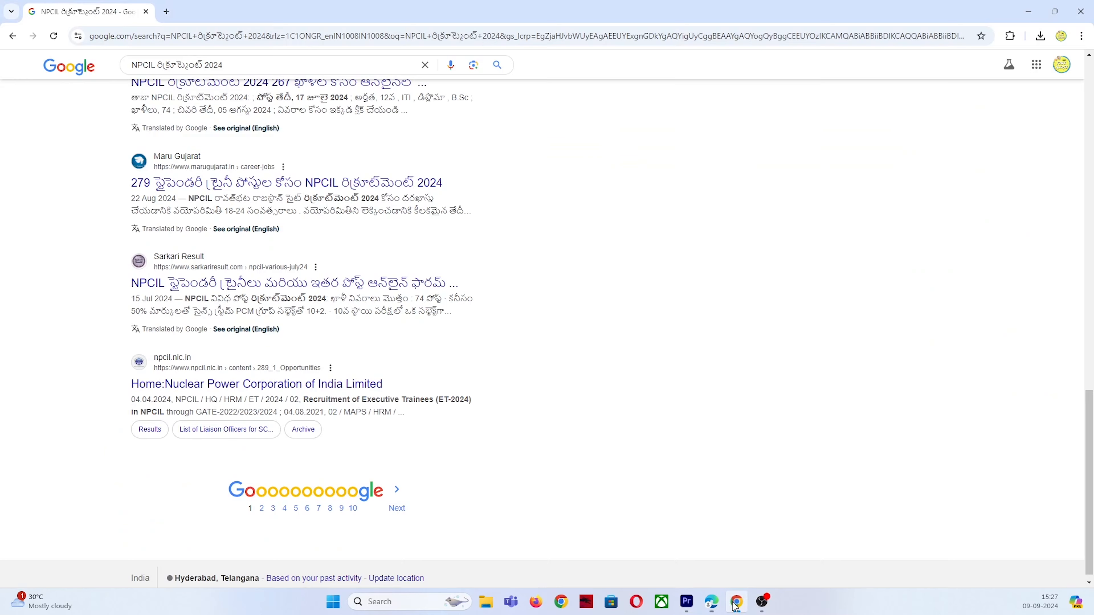
scroll(249, 360, "up", 9)
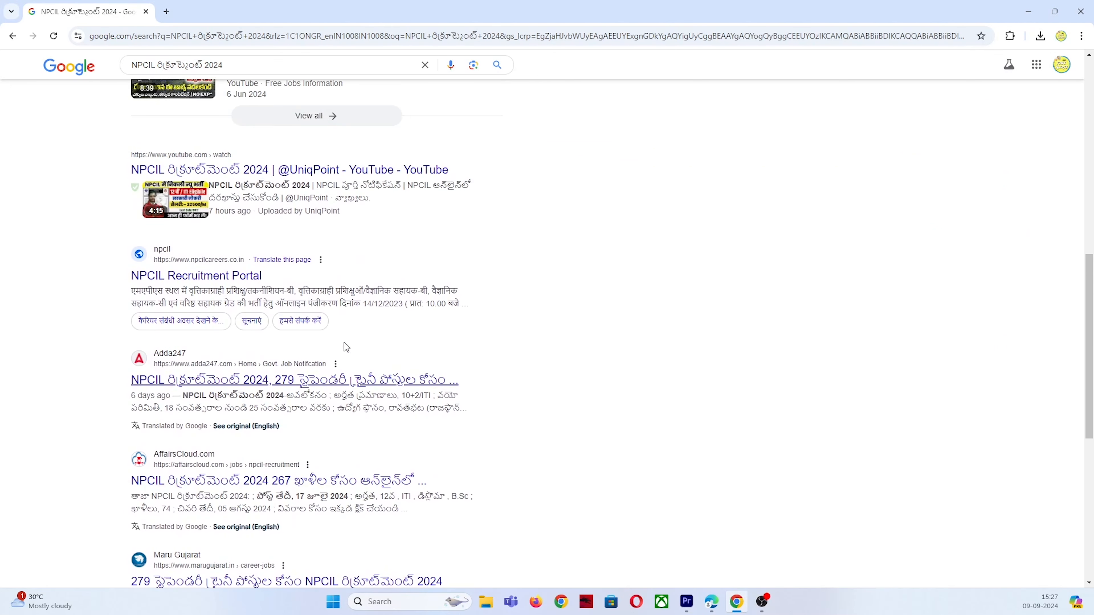
scroll(190, 265, "up", 1)
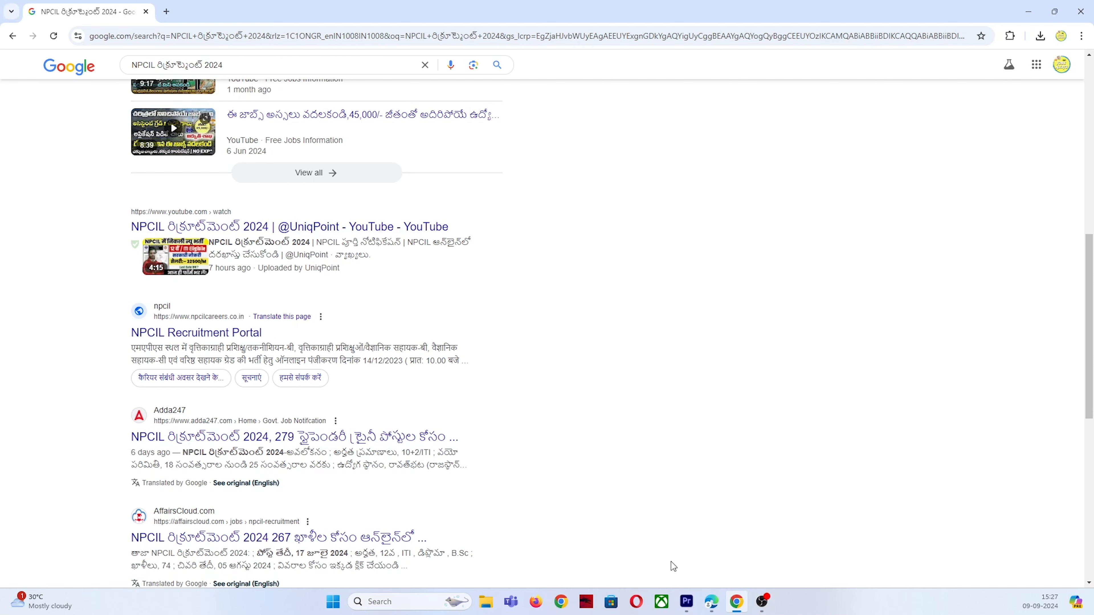
- Return to the draft post in WordPress and review its title and discipline-wise vacancy sections
left_click(713, 600)
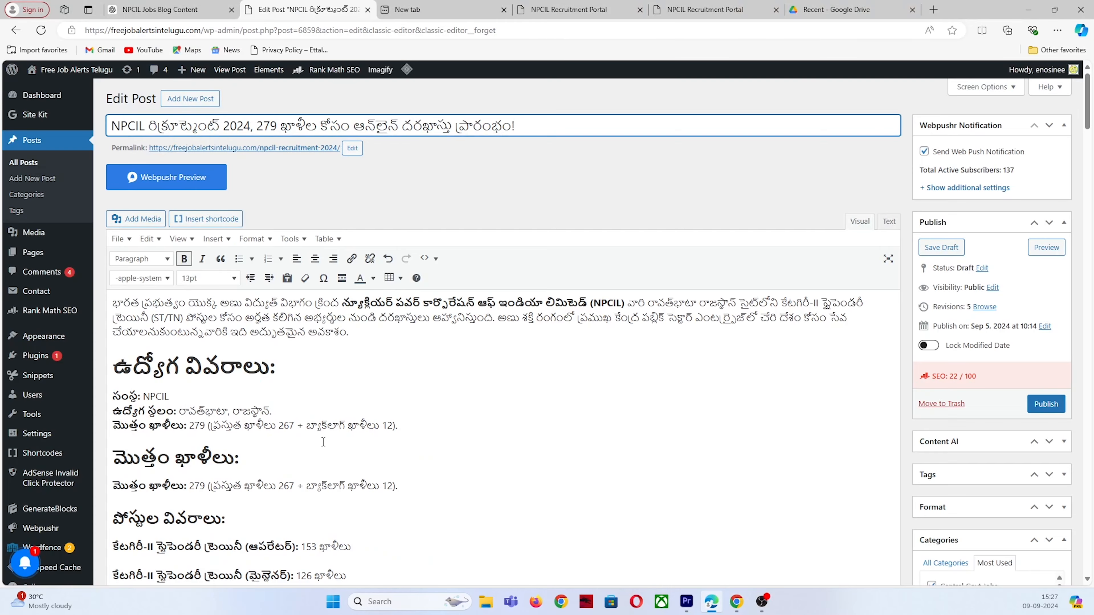
scroll(269, 337, "down", 1)
scroll(431, 215, "up", 1)
left_click_drag(519, 125, 635, 86)
key("alt+Tab")
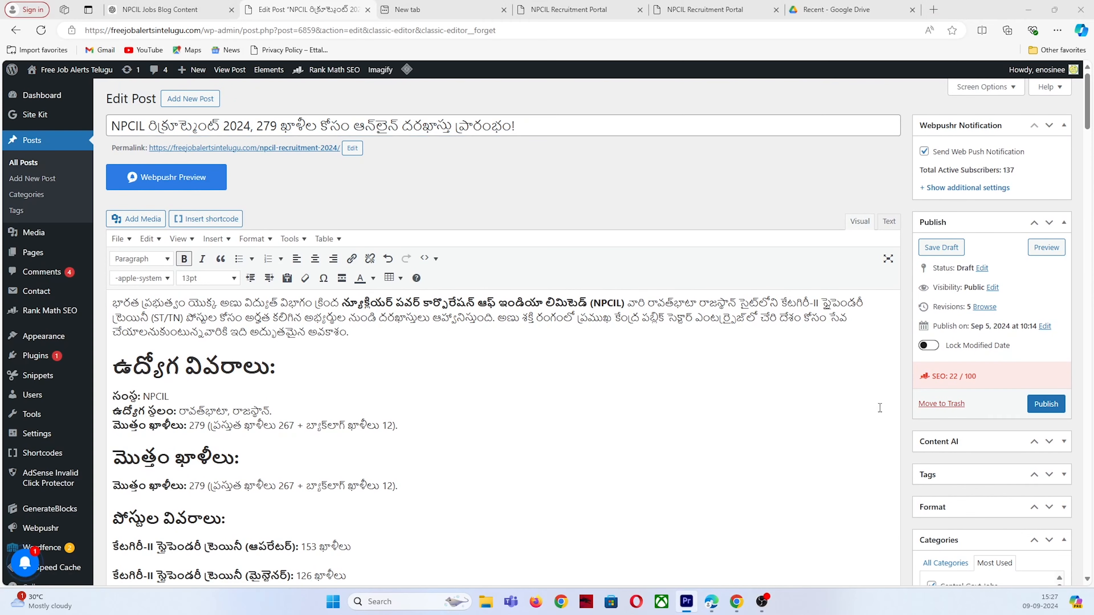
scroll(496, 378, "down", 15)
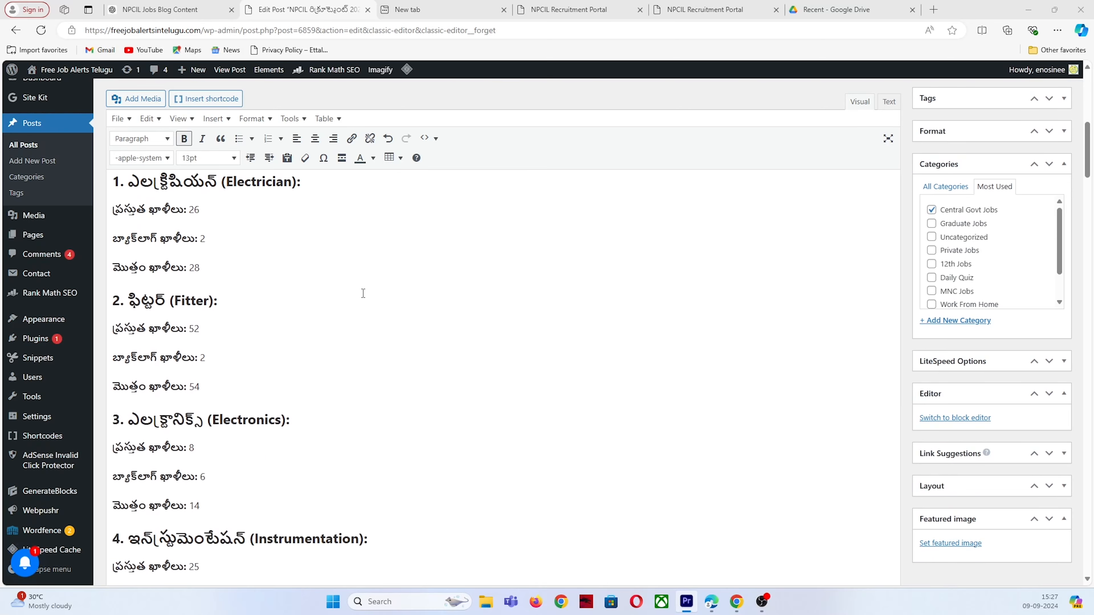
scroll(329, 349, "down", 4)
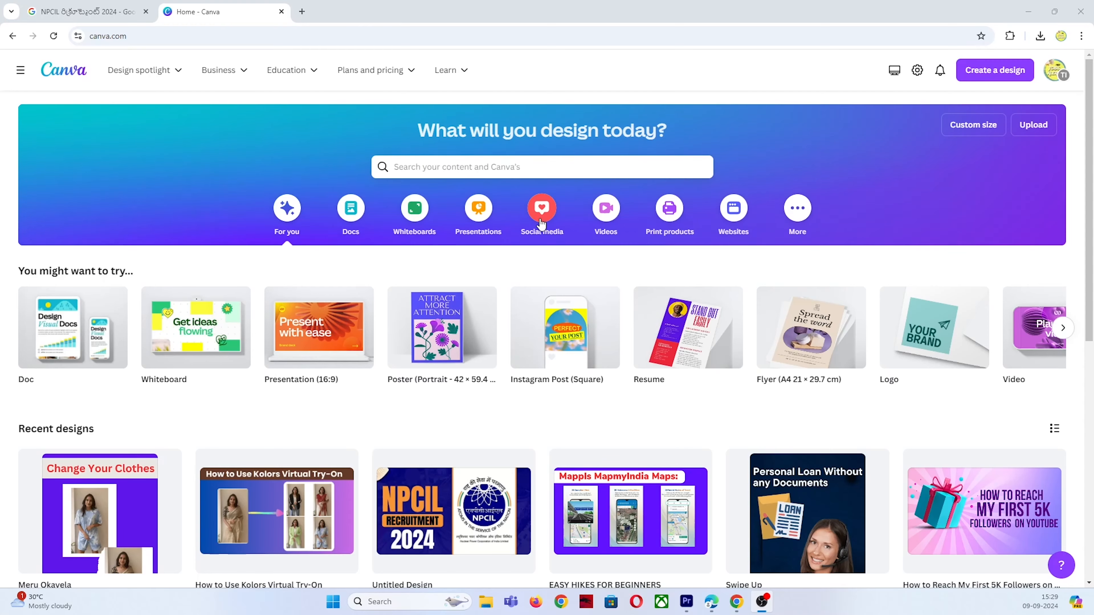
- Switch to Canva, open the NPCIL Recruitment 2024 YouTube Thumbnail design and download it as a PNG
left_click(541, 211)
left_click(969, 359)
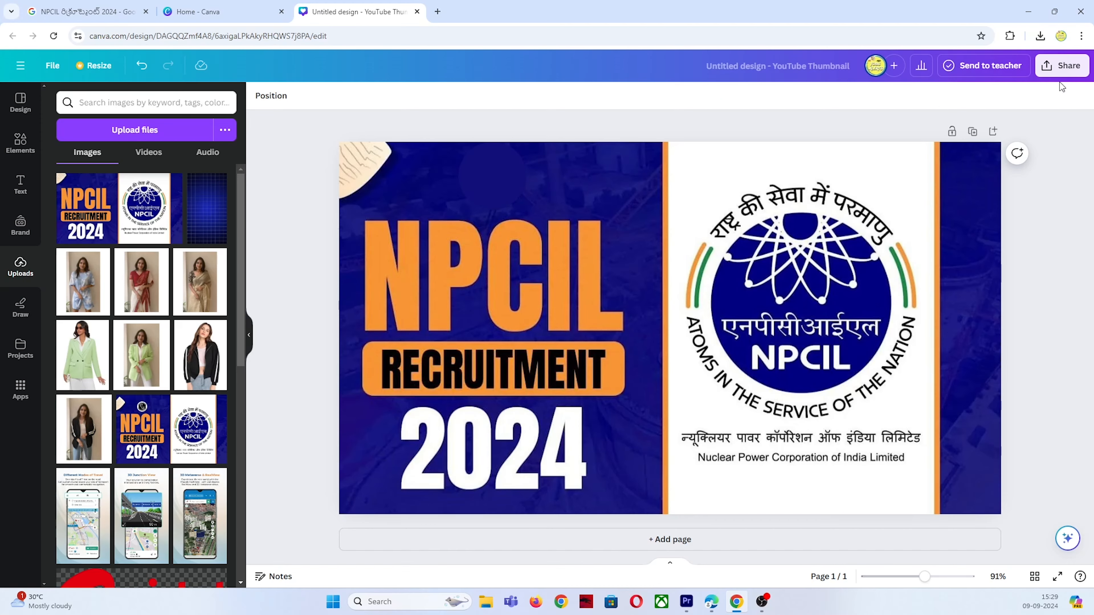
left_click(1061, 66)
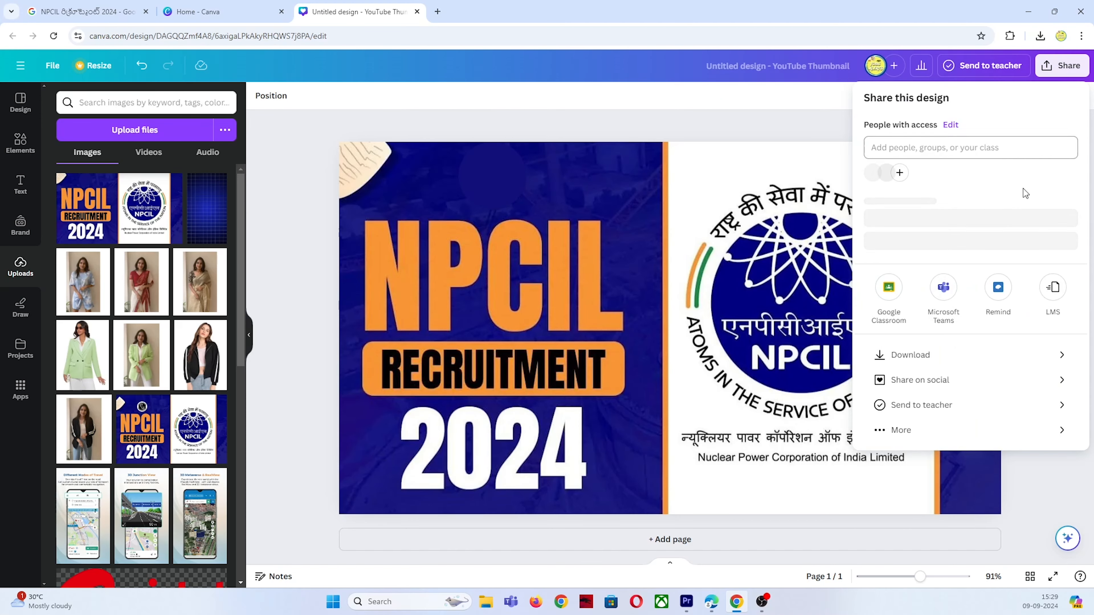
left_click(969, 355)
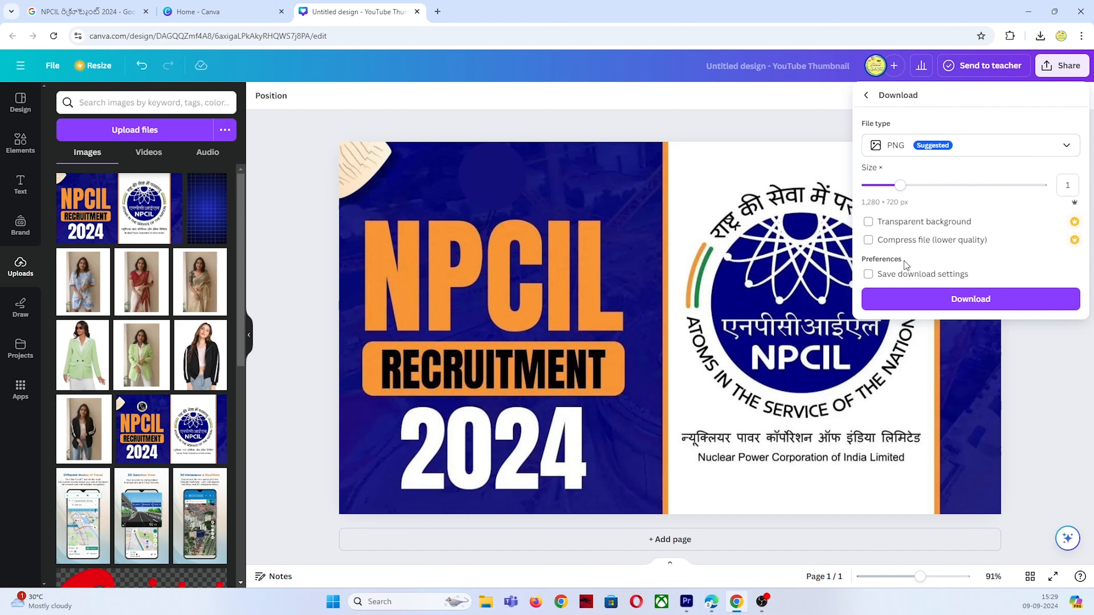
left_click(905, 297)
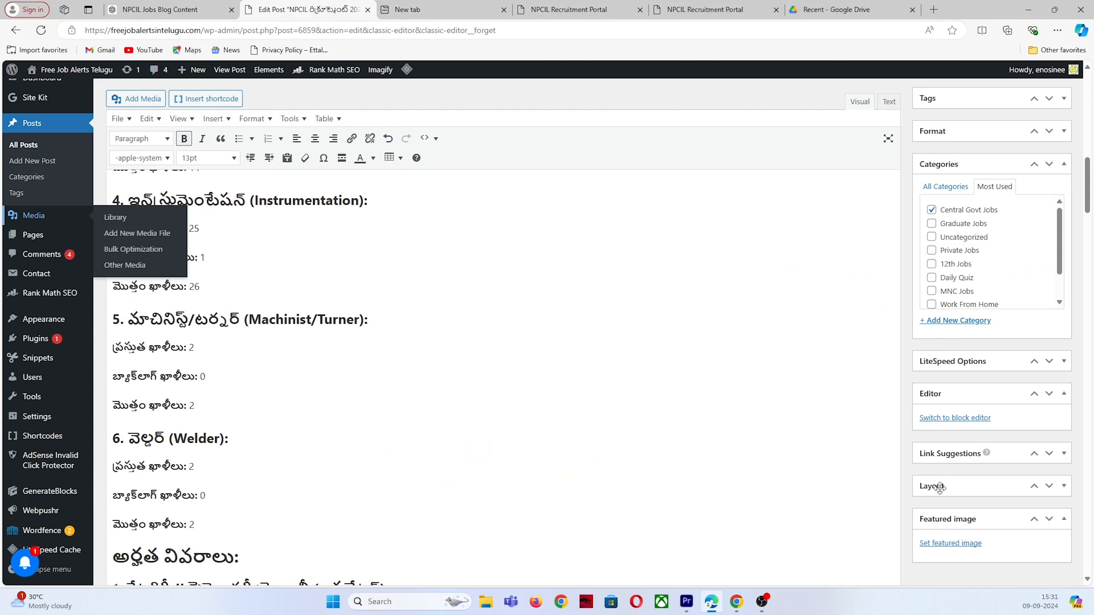
- Set the NPCIL Recruitment 2024 image from the media library as the WordPress post's featured image
left_click(938, 543)
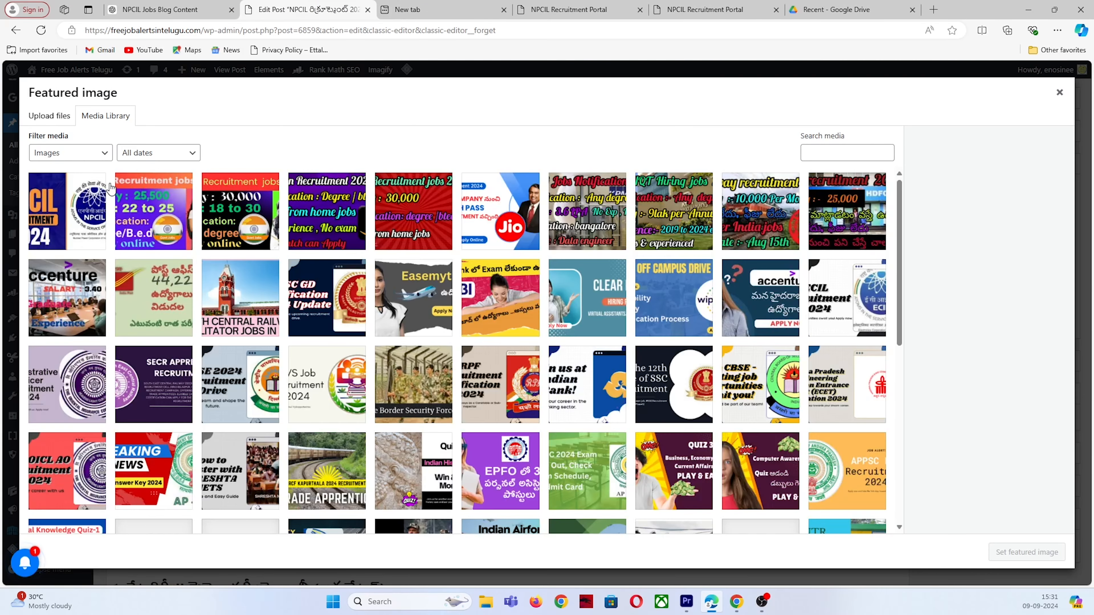
left_click(71, 205)
left_click(1017, 552)
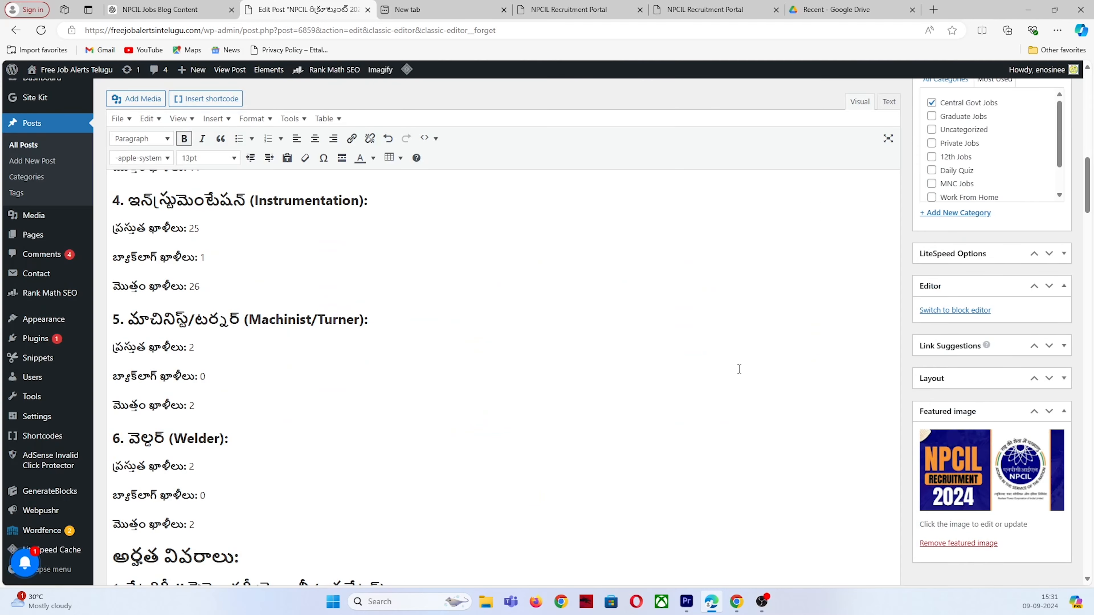
- Publish the NPCIL recruitment post
scroll(868, 394, "up", 15)
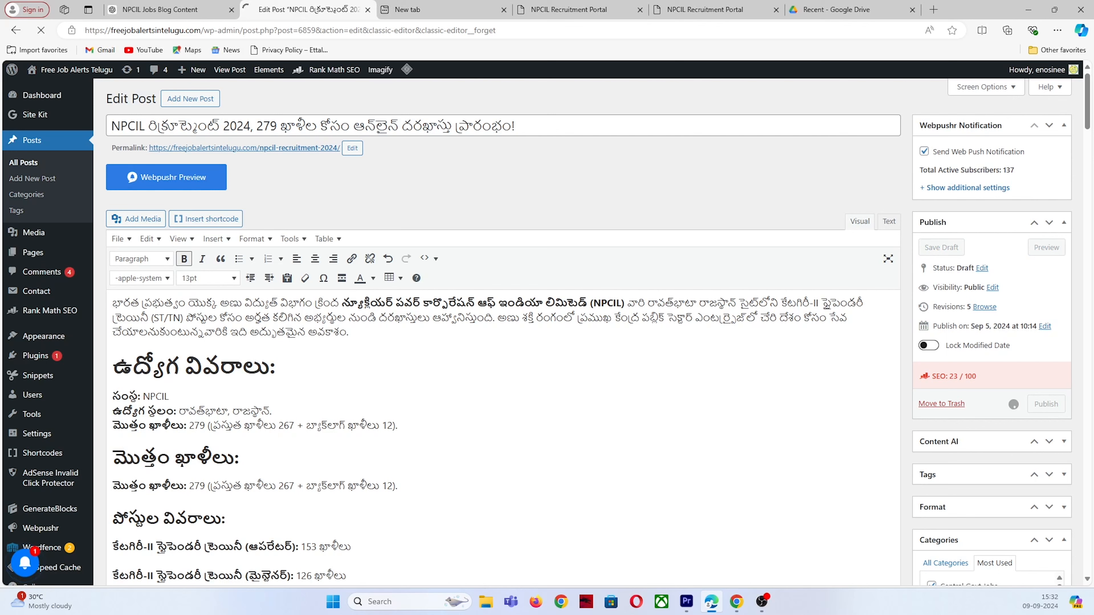
scroll(302, 379, "down", 7)
scroll(297, 369, "up", 8)
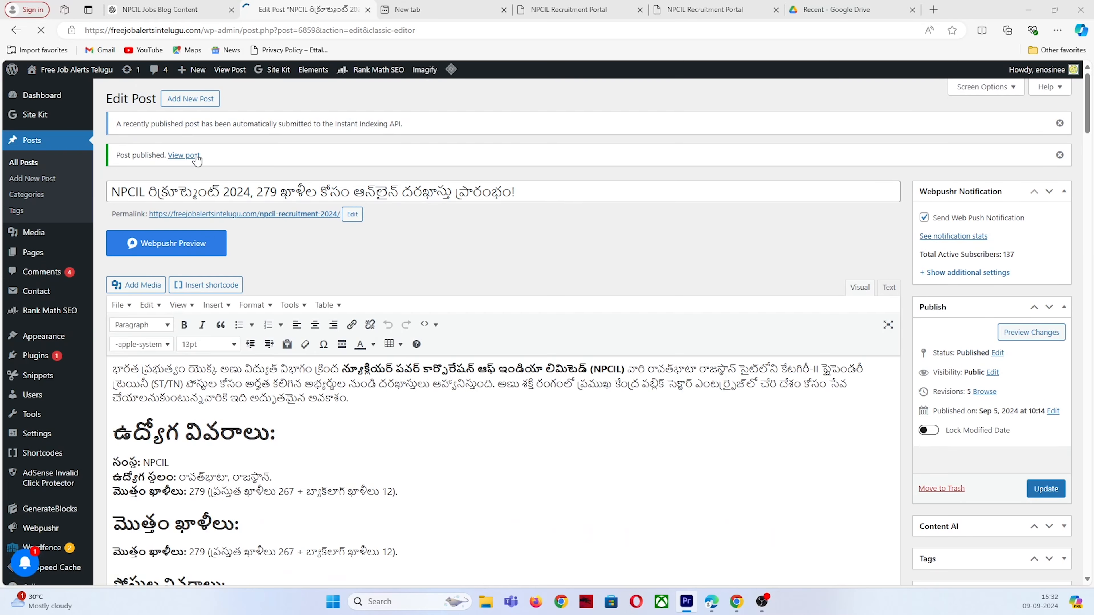
- Open the published NPCIL post in a new tab and examine its headings, vacancy details, dates, selection process and application instructions
right_click(185, 153)
left_click(242, 162)
left_click(416, 10)
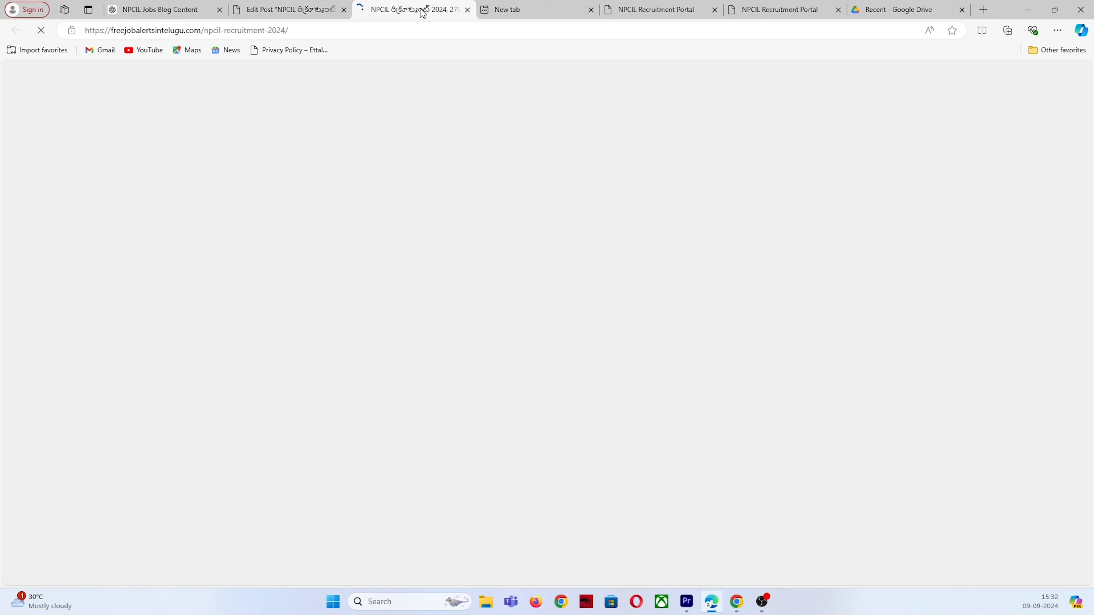
scroll(232, 233, "down", 5)
scroll(234, 237, "down", 10)
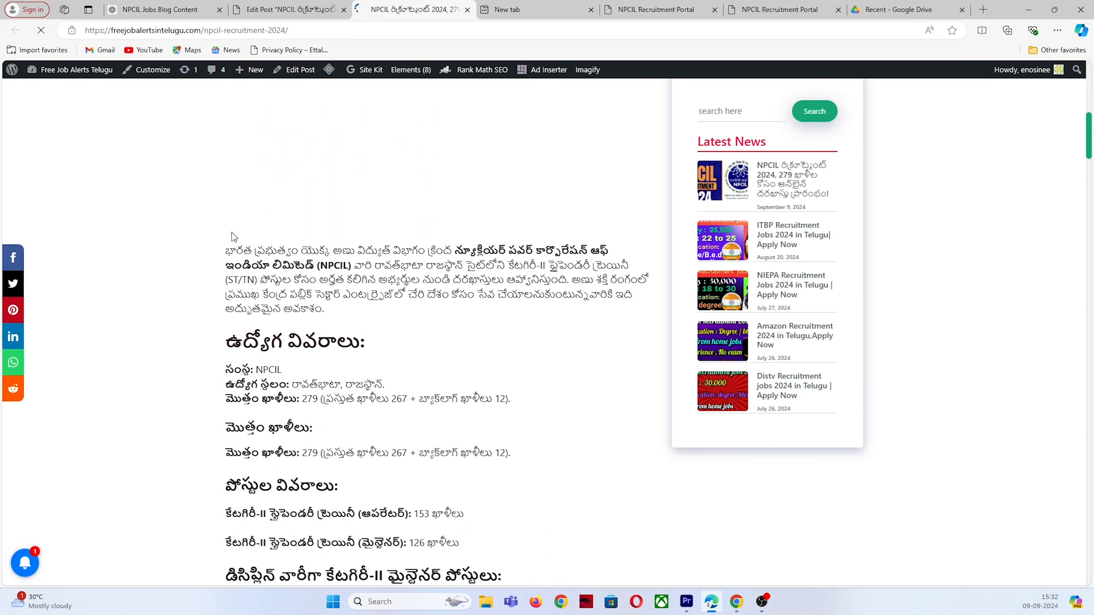
scroll(233, 236, "down", 7)
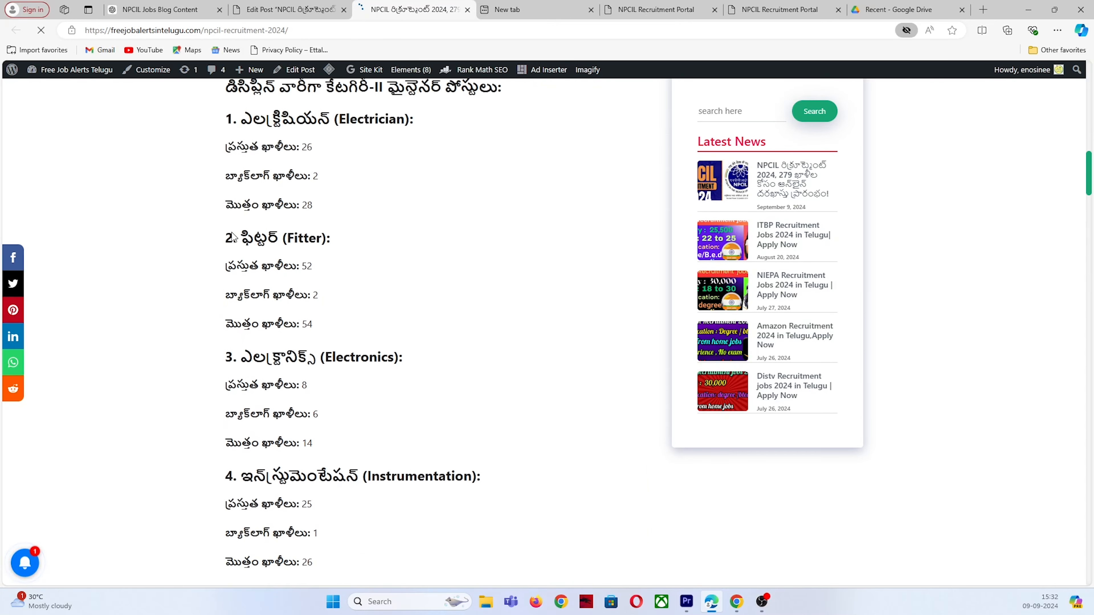
scroll(233, 236, "down", 9)
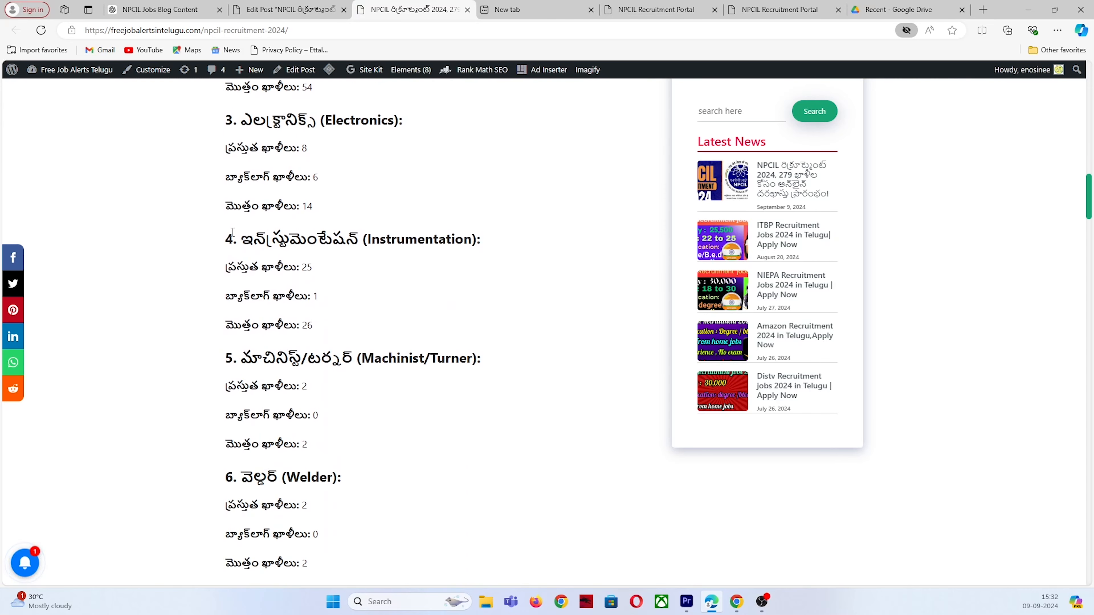
scroll(231, 242, "down", 10)
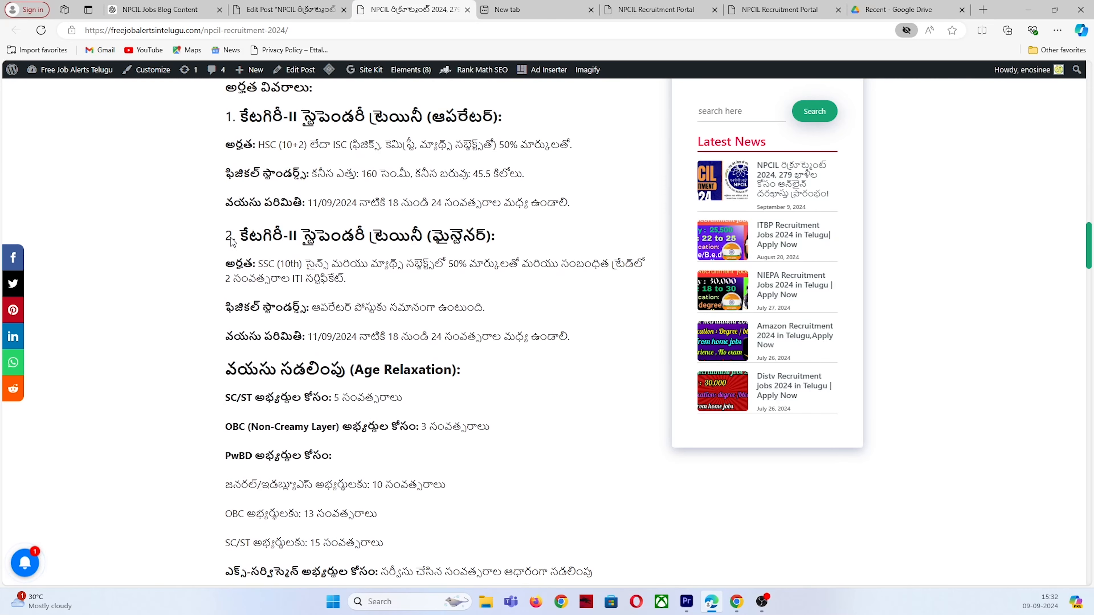
scroll(232, 242, "down", 10)
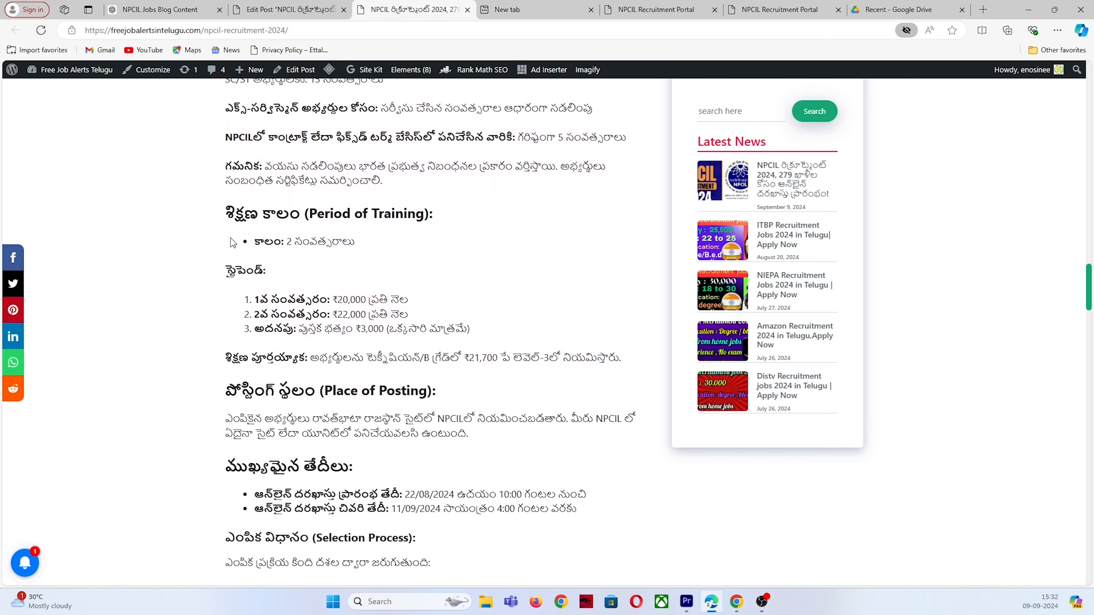
scroll(231, 242, "down", 10)
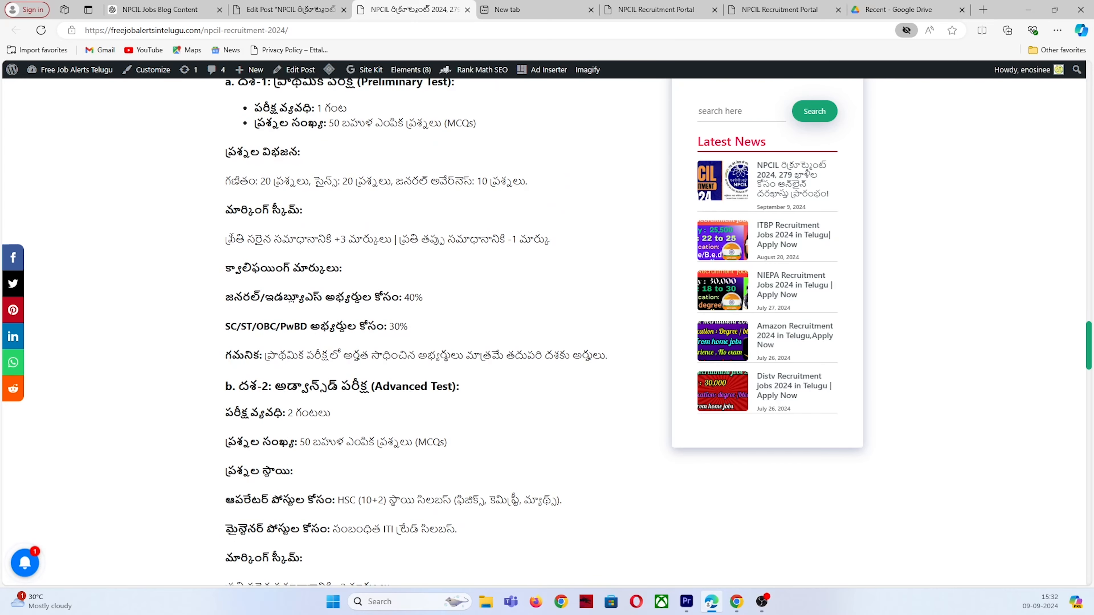
scroll(231, 241, "down", 10)
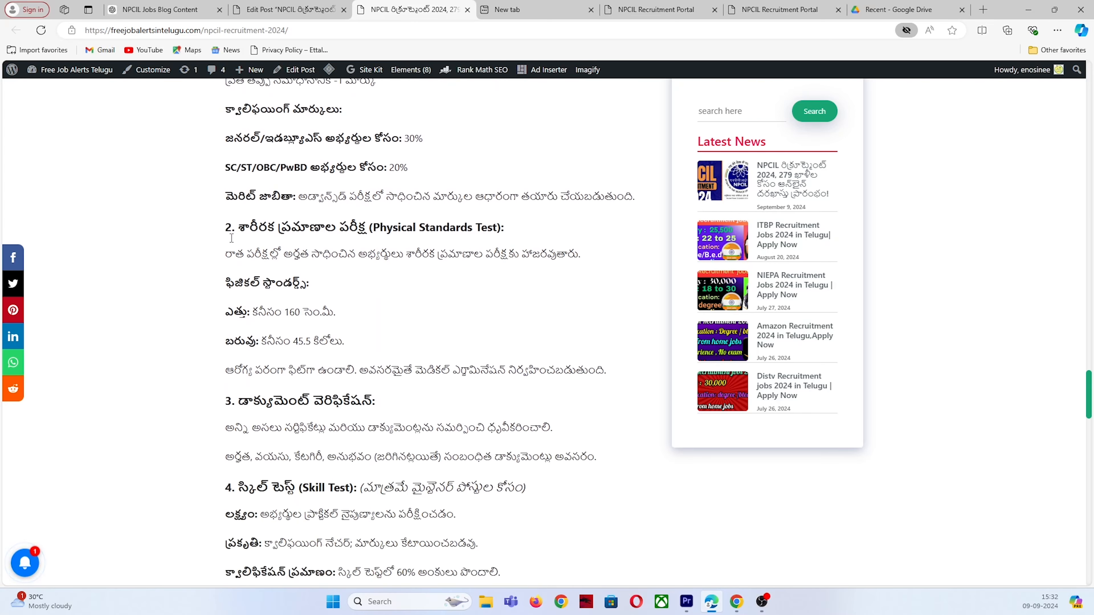
scroll(232, 239, "down", 10)
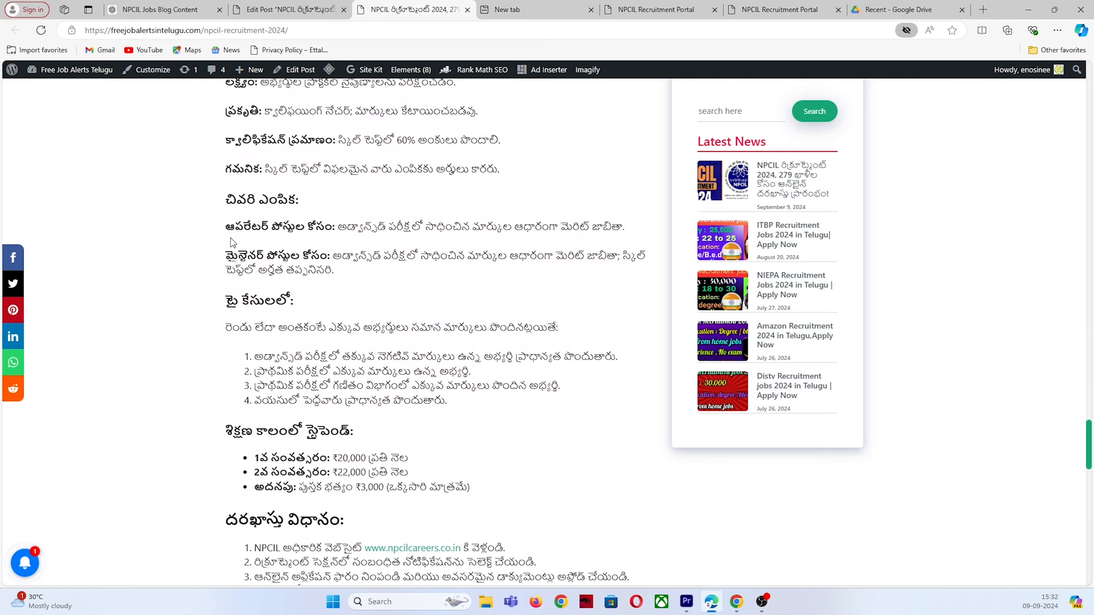
scroll(233, 243, "down", 2)
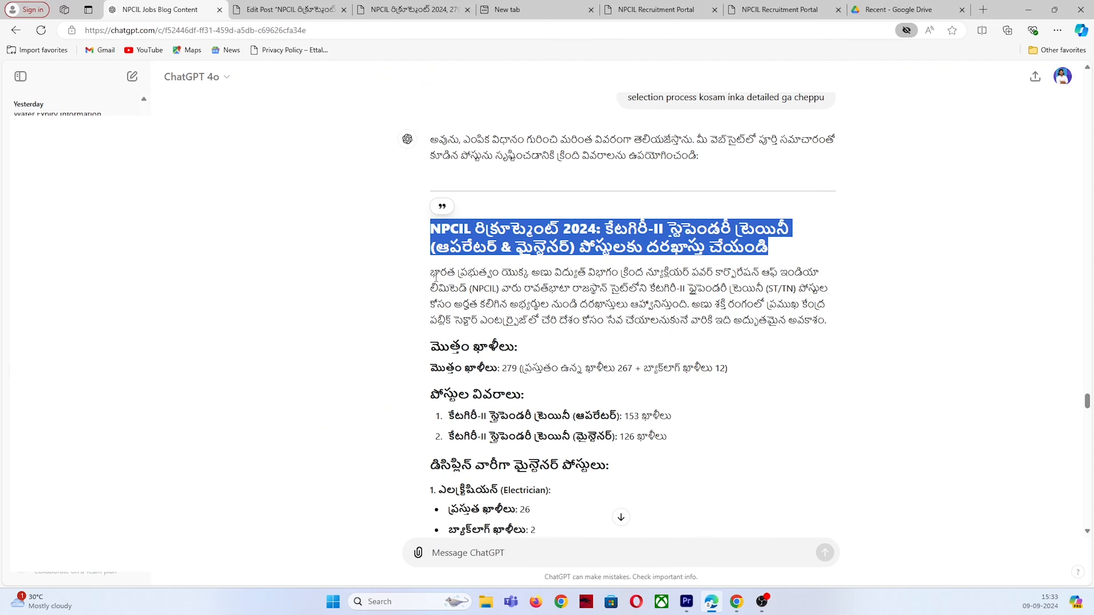
- Read through ChatGPT's Telugu NPCIL article, from the vacancy details to the selection process and application instructions
scroll(429, 285, "down", 9)
scroll(428, 289, "down", 12)
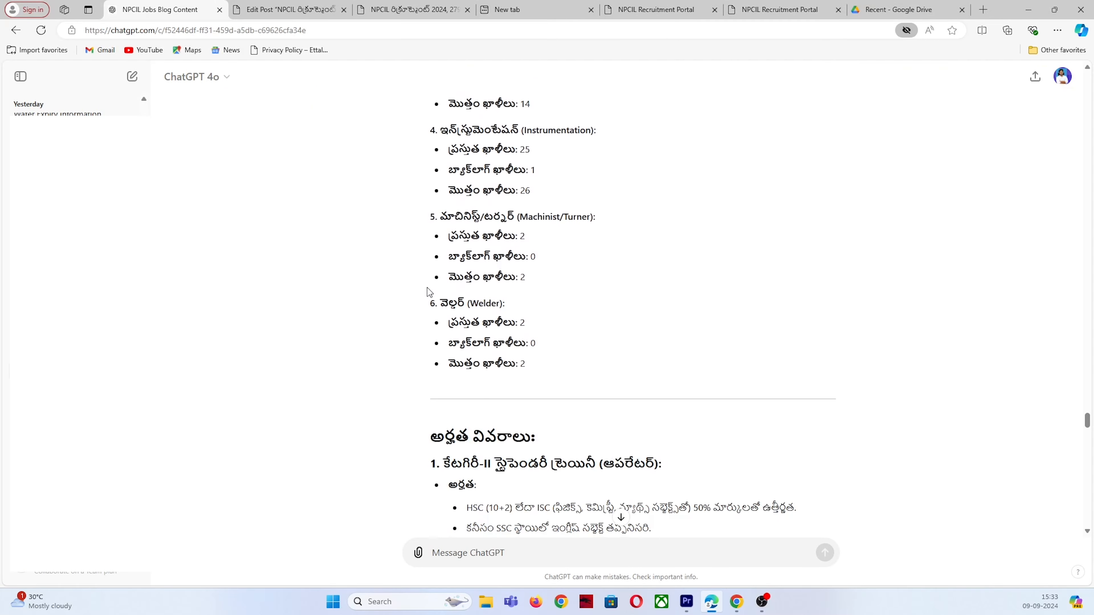
scroll(428, 293, "down", 12)
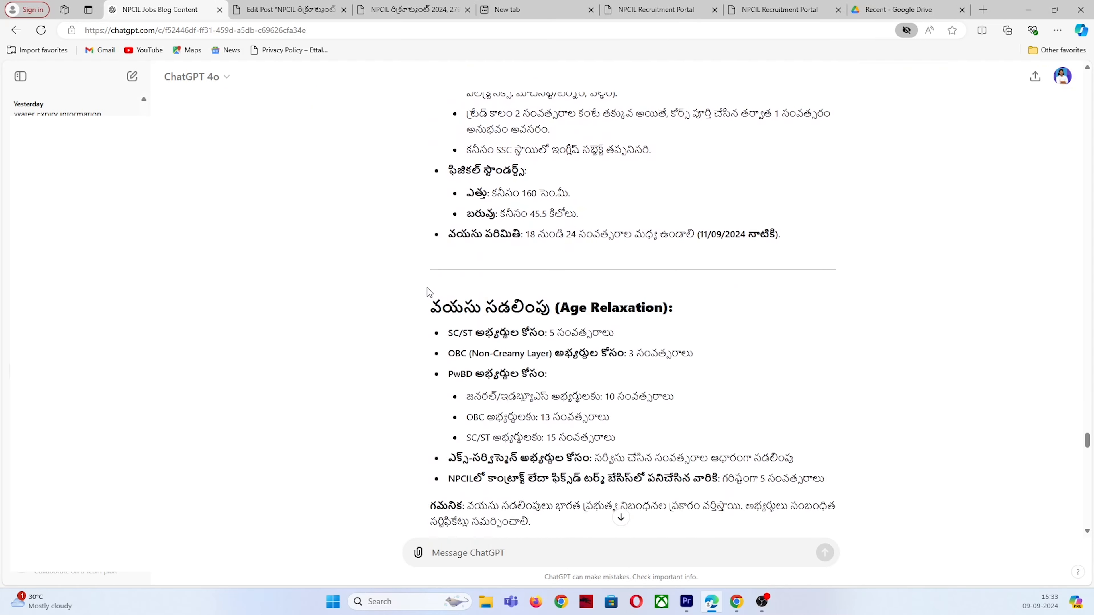
scroll(428, 292, "down", 12)
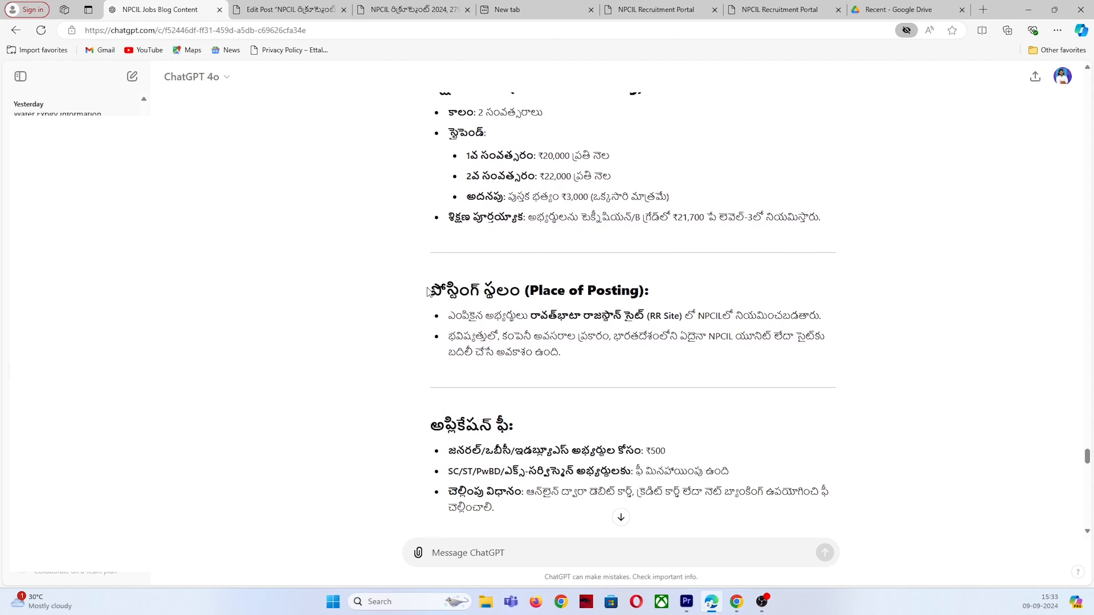
scroll(428, 292, "down", 12)
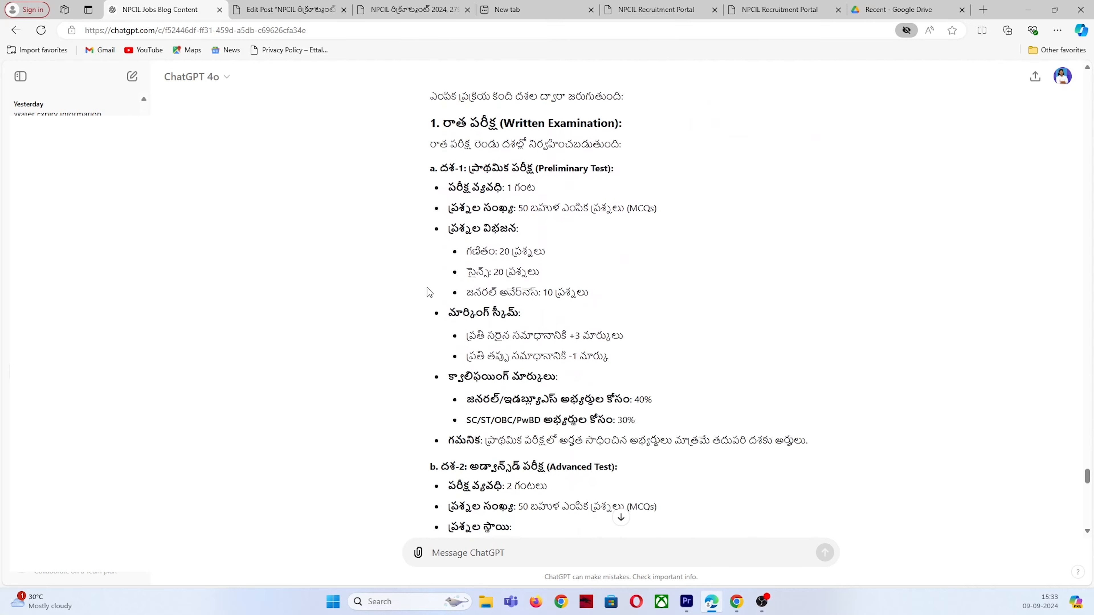
scroll(430, 293, "down", 12)
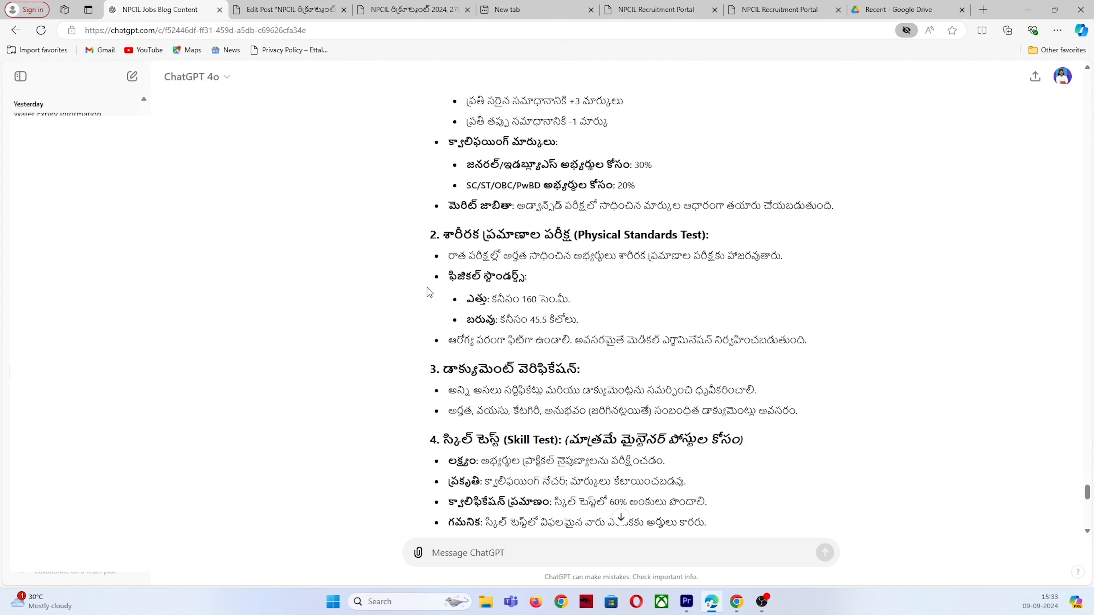
scroll(430, 293, "down", 12)
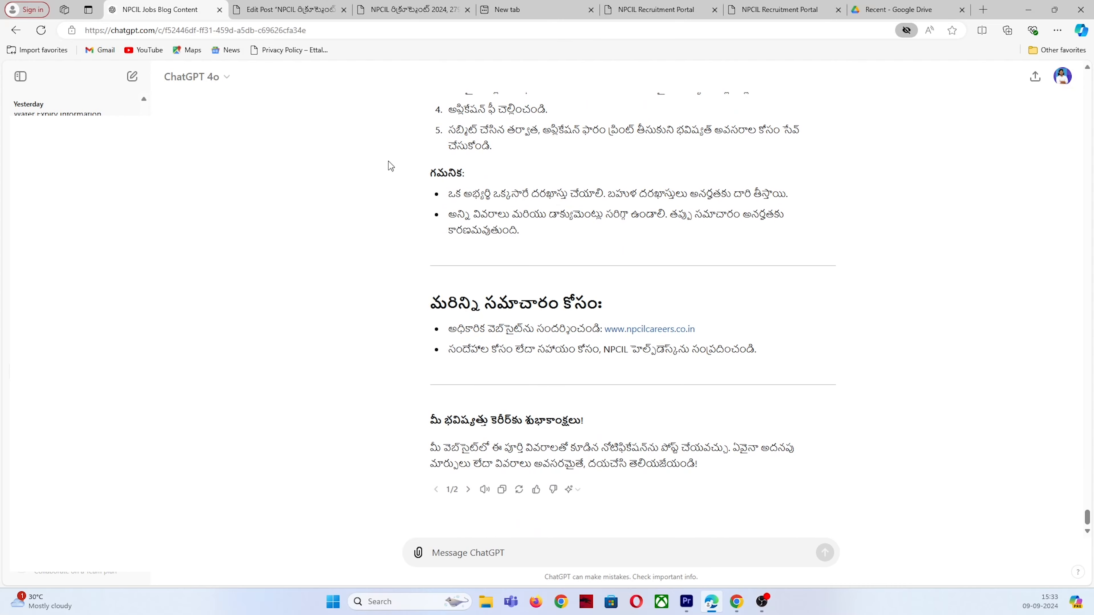
- Return to the WordPress post editor and review the NPCIL post's title, body sections and the notification and apply links
left_click(308, 5)
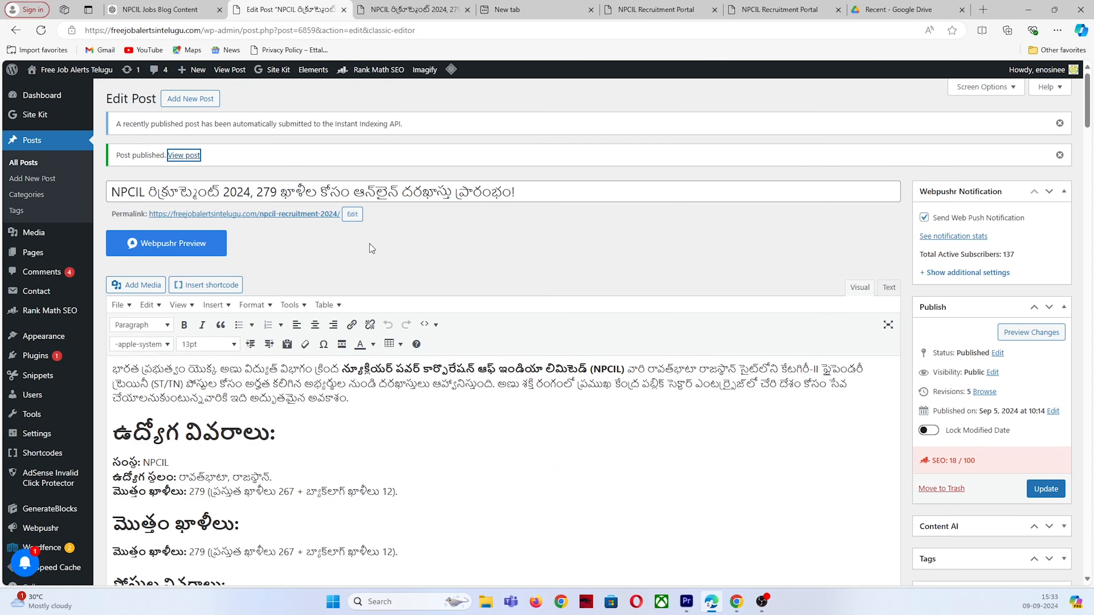
left_click_drag(520, 192, 110, 192)
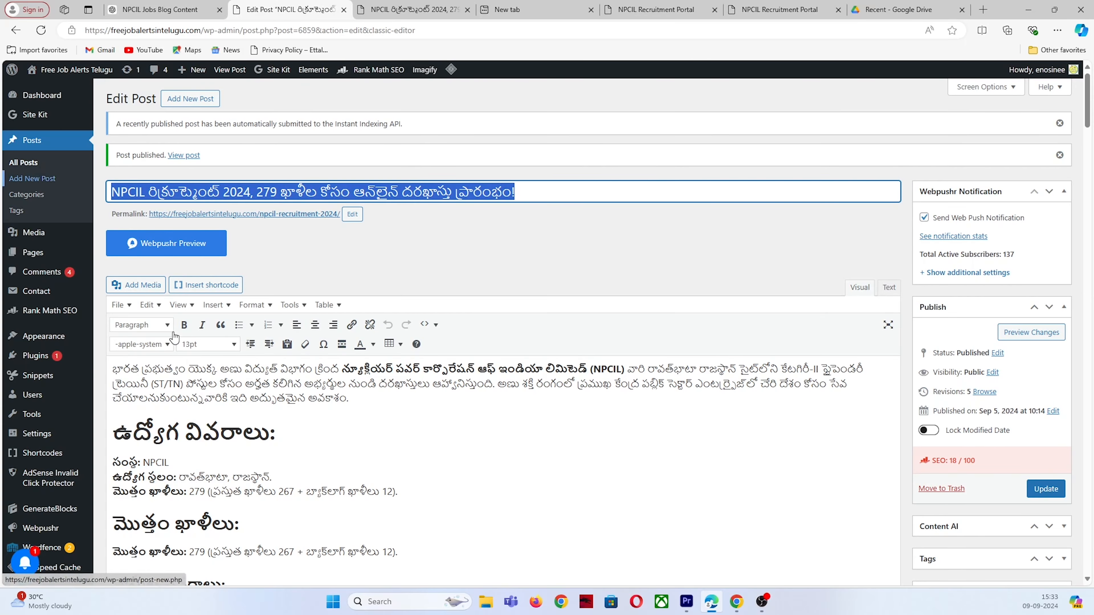
scroll(174, 339, "down", 3)
scroll(186, 383, "down", 15)
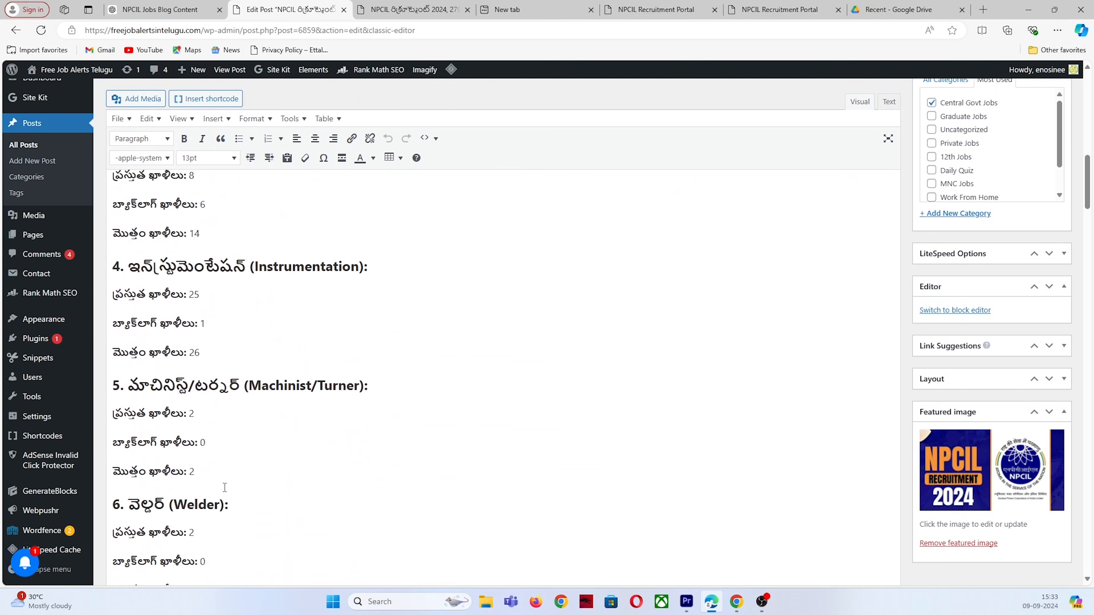
scroll(277, 503, "down", 20)
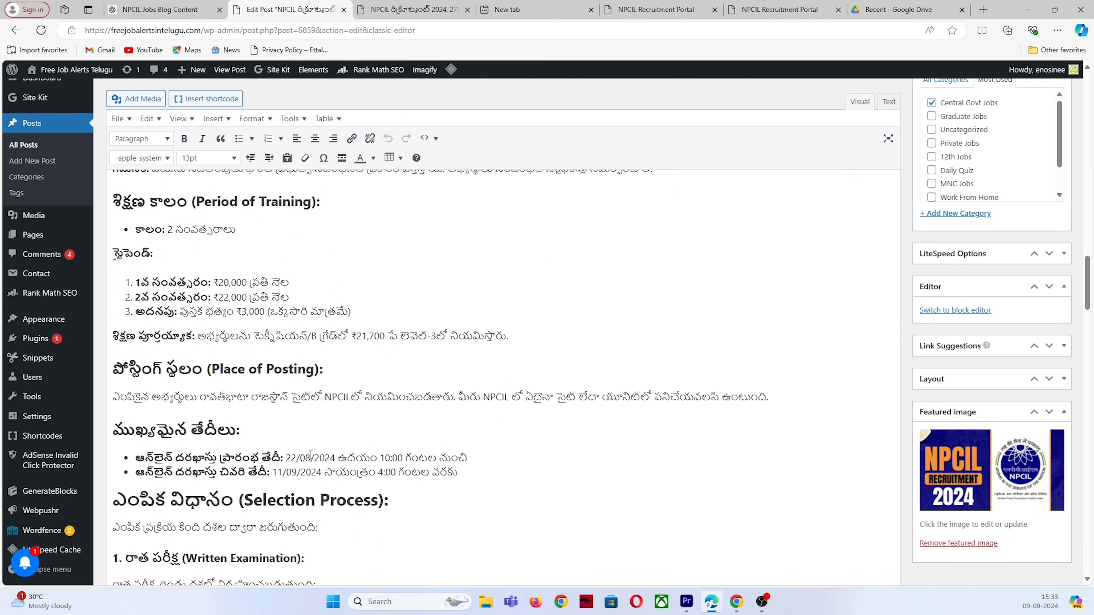
scroll(310, 454, "down", 20)
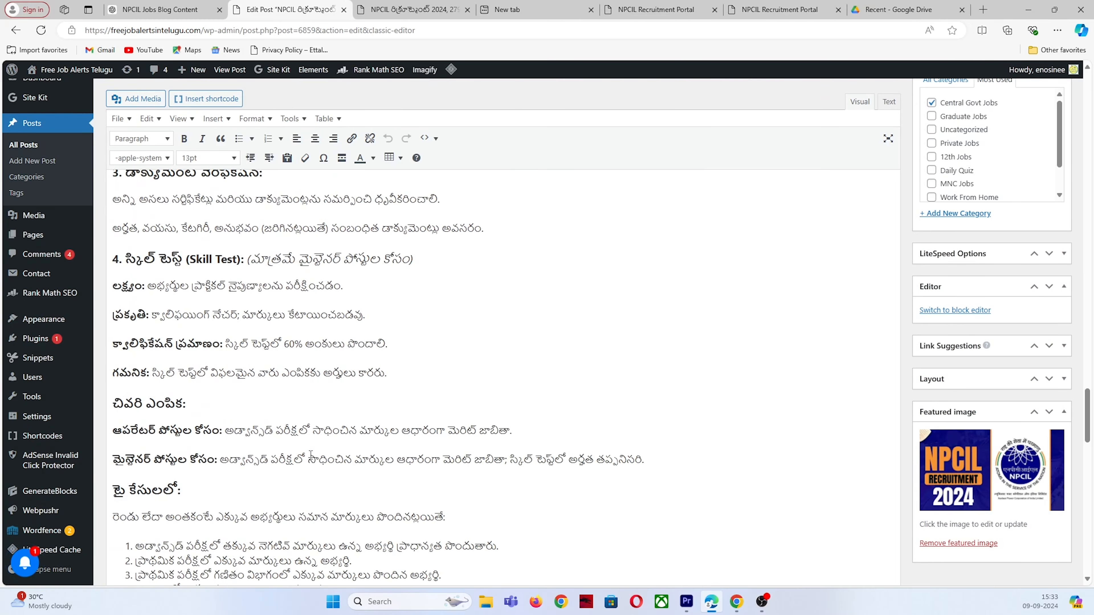
scroll(311, 454, "down", 10)
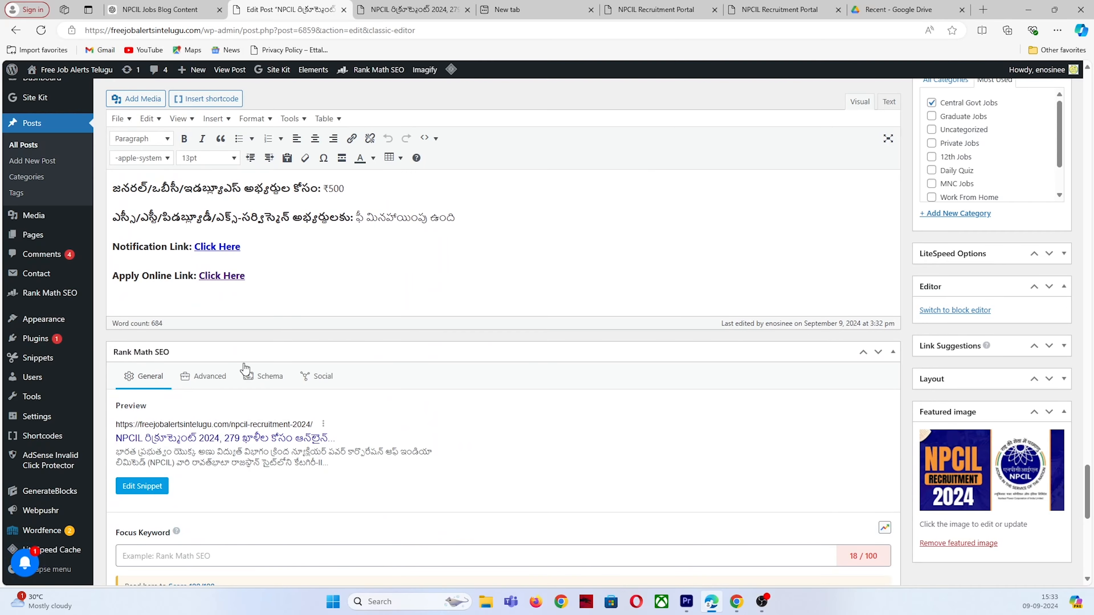
- Examine the post's Rank Math SEO snippet preview, focus keyword and Basic SEO checks, and look back over the body content
scroll(188, 496, "down", 3)
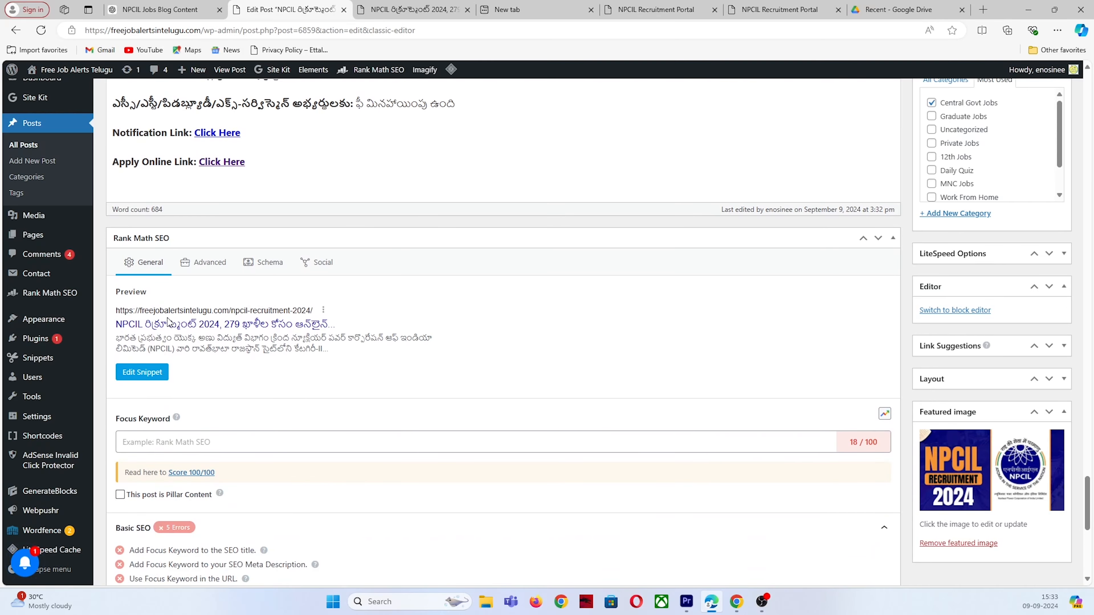
scroll(168, 322, "down", 7)
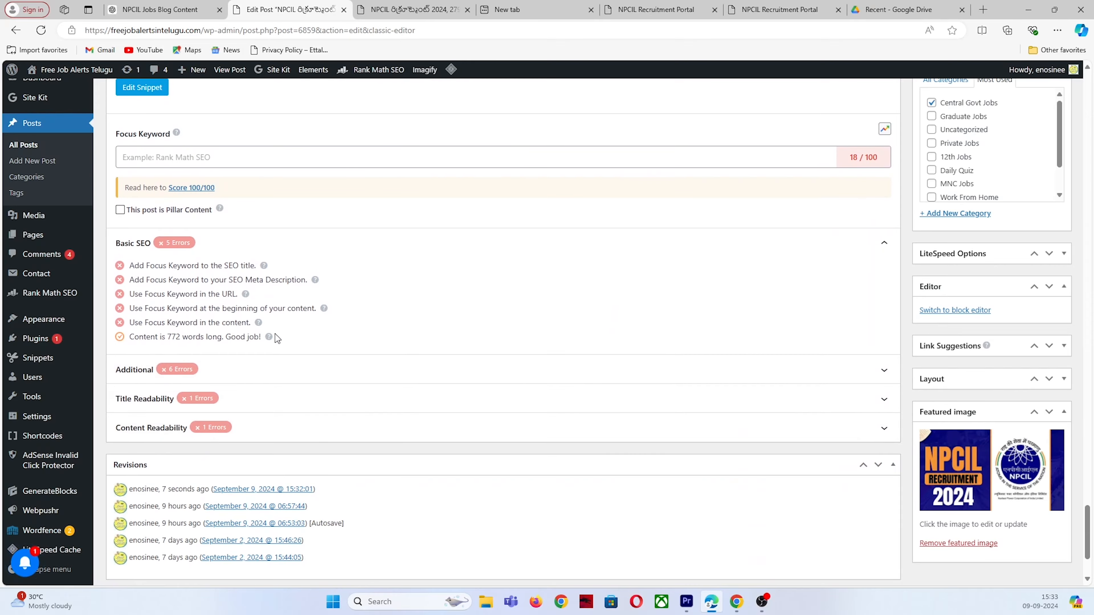
scroll(278, 444, "up", 3)
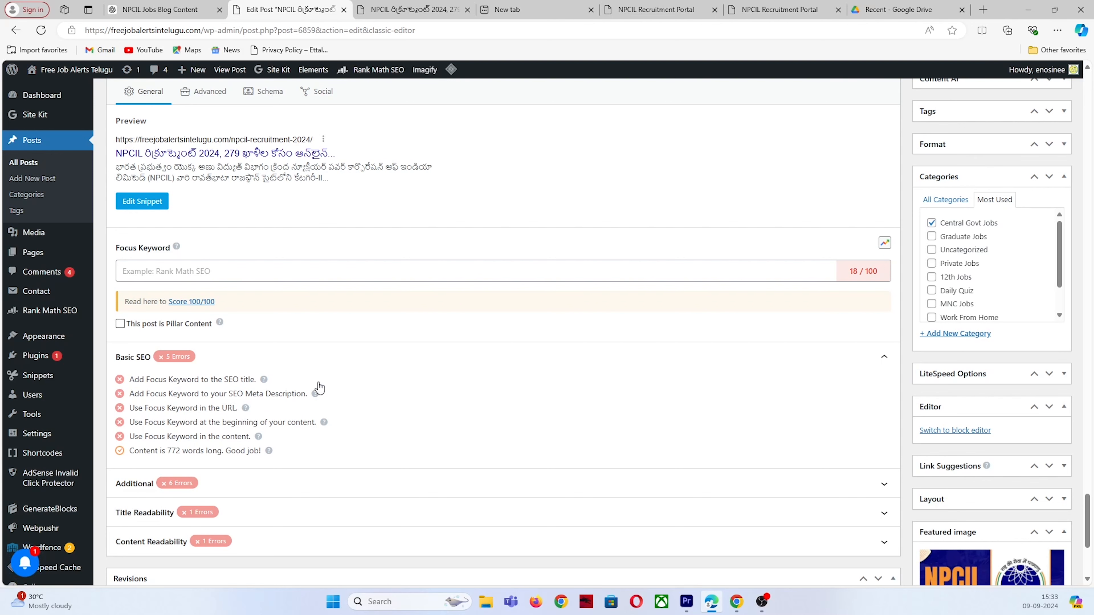
scroll(373, 306, "up", 2)
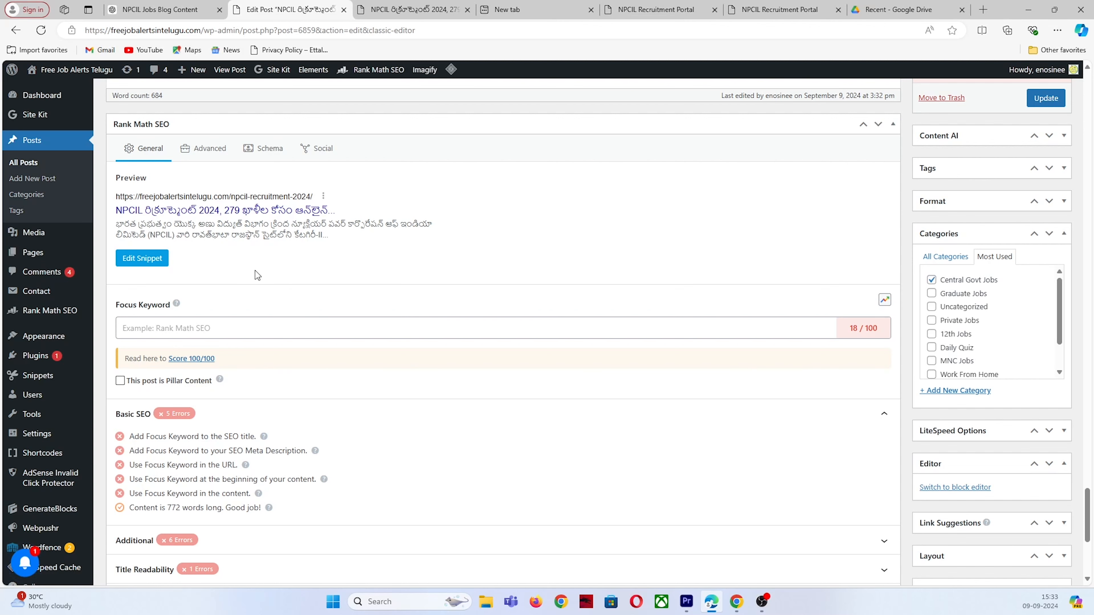
scroll(255, 270, "up", 15)
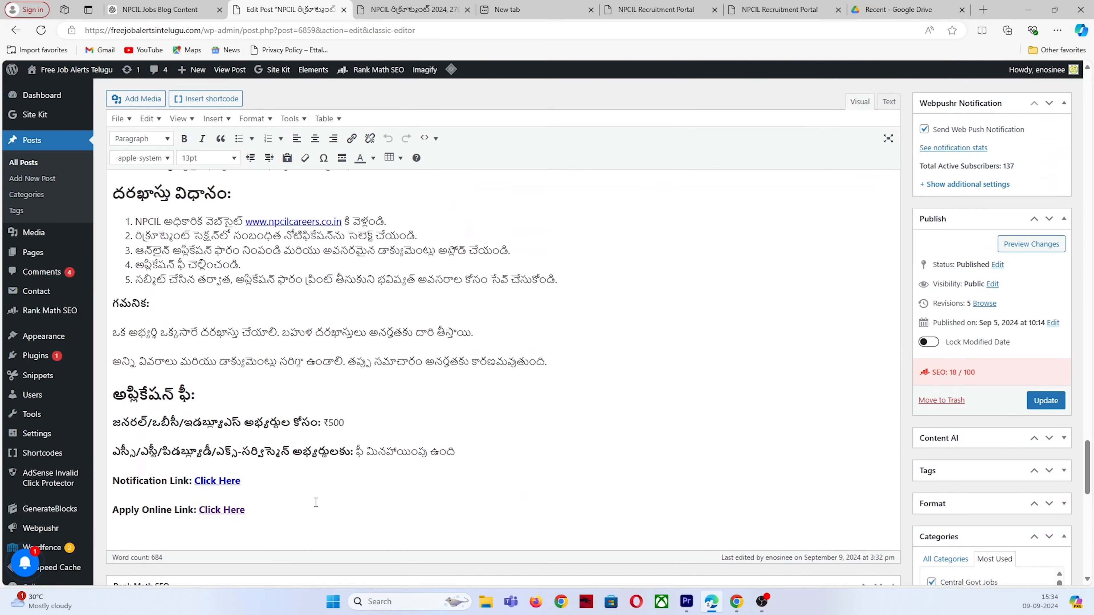
scroll(264, 390, "up", 15)
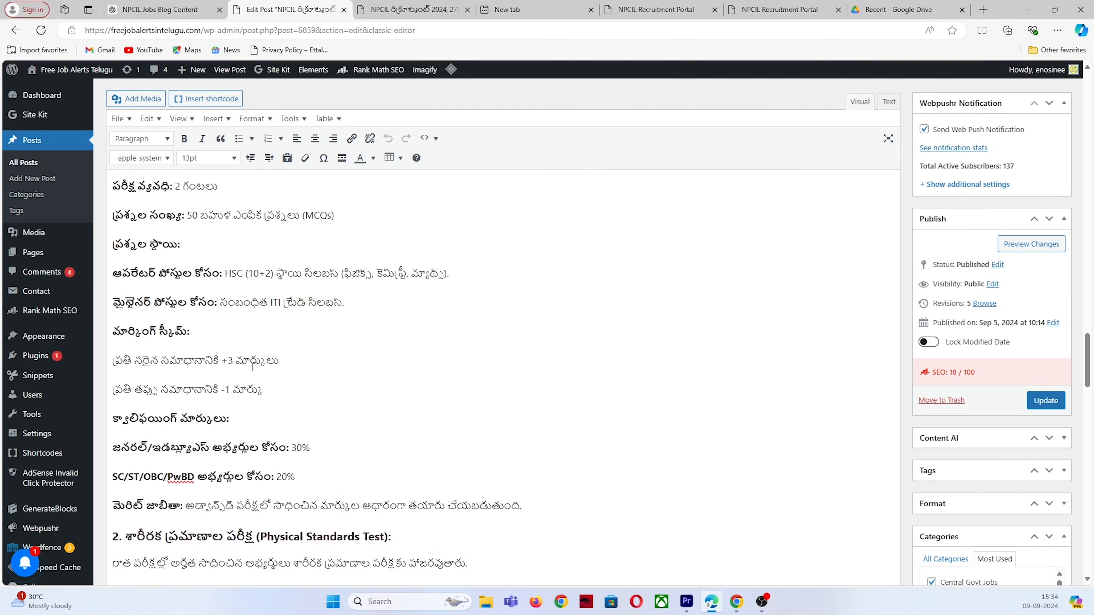
scroll(264, 389, "up", 15)
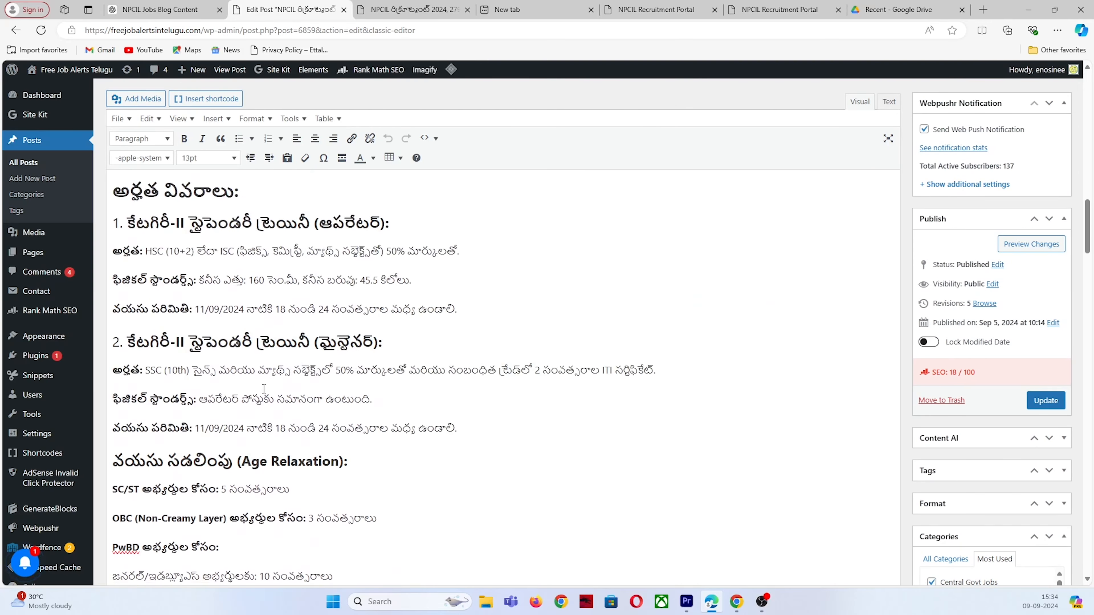